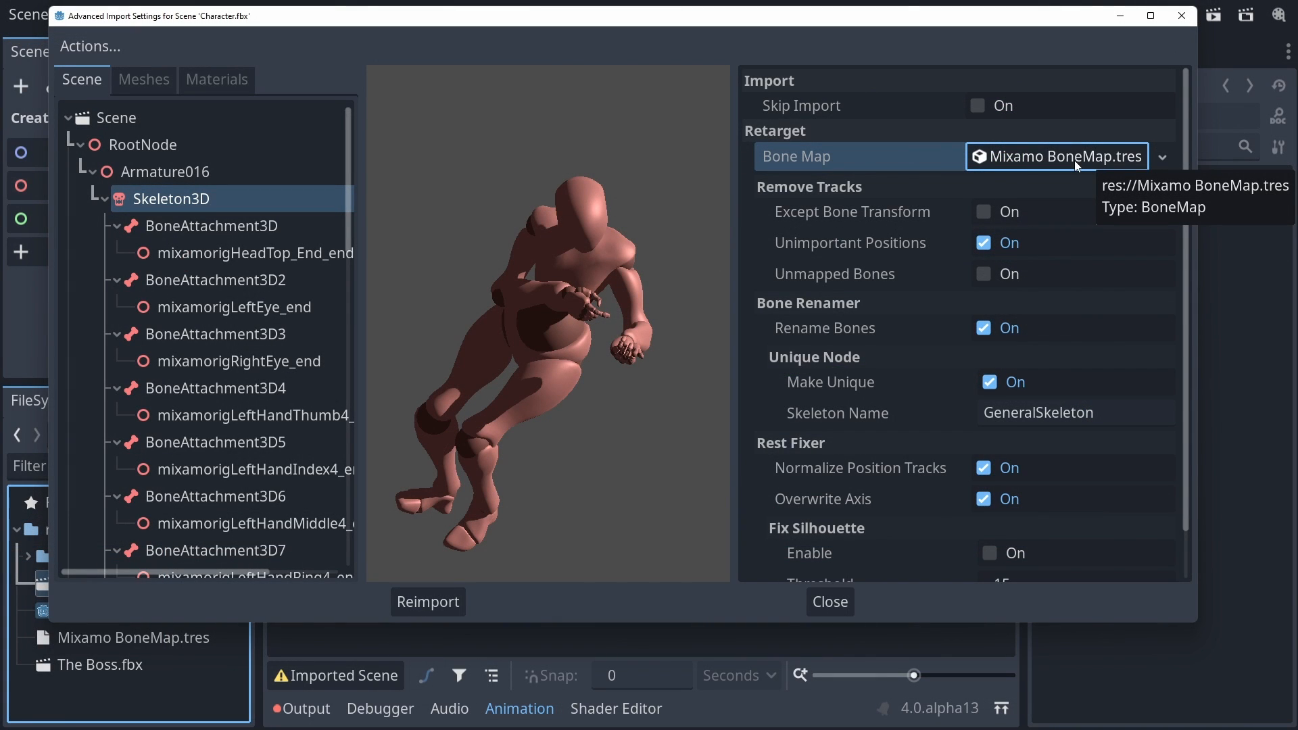
Examine the retarget options of Skeleton3D and the mixamorig bones available for the Head entry of its bone map.
{"action": "left_click_drag", "start_coordinate": [734, 289], "coordinate": [619, 291]}
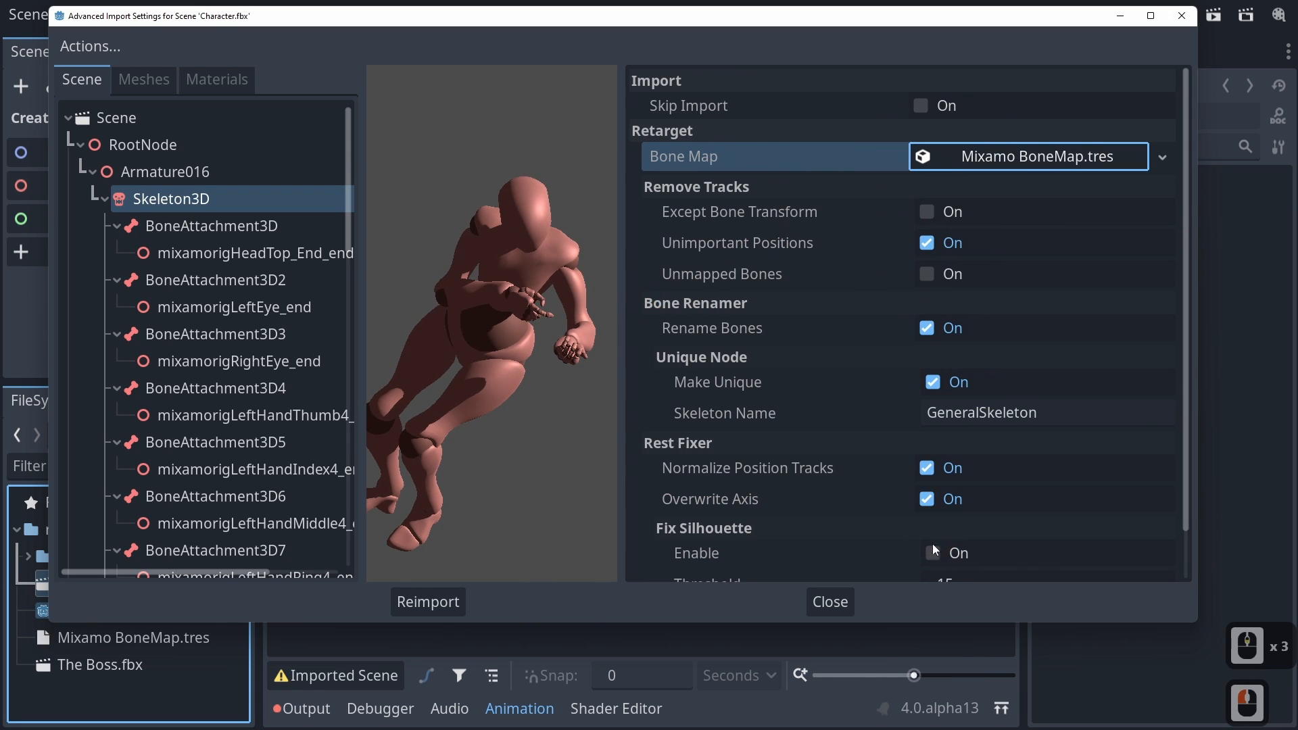
{"action": "scroll", "coordinate": [876, 428], "scroll_direction": "down", "scroll_amount": 2}
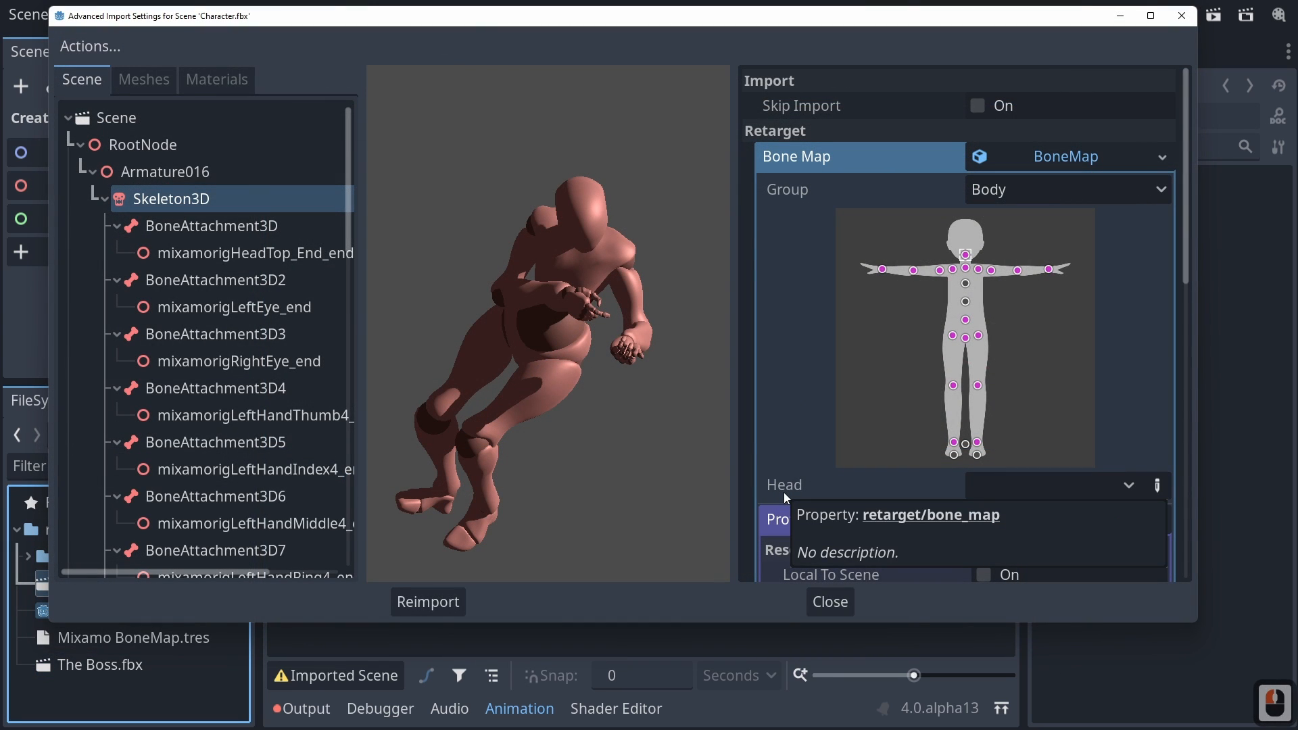
{"action": "left_click", "coordinate": [1078, 495]}
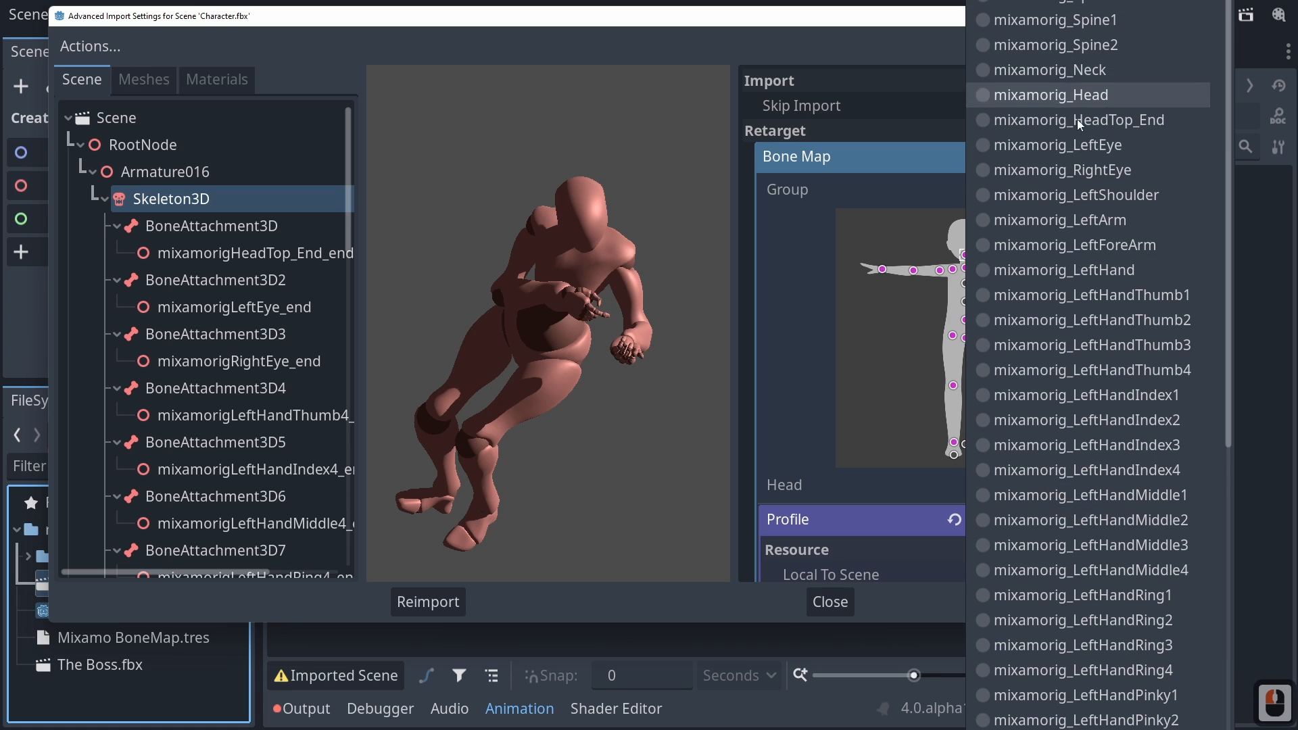
{"action": "scroll", "coordinate": [1070, 526], "scroll_direction": "down", "scroll_amount": 10}
{"action": "scroll", "coordinate": [1069, 526], "scroll_direction": "up", "scroll_amount": 8}
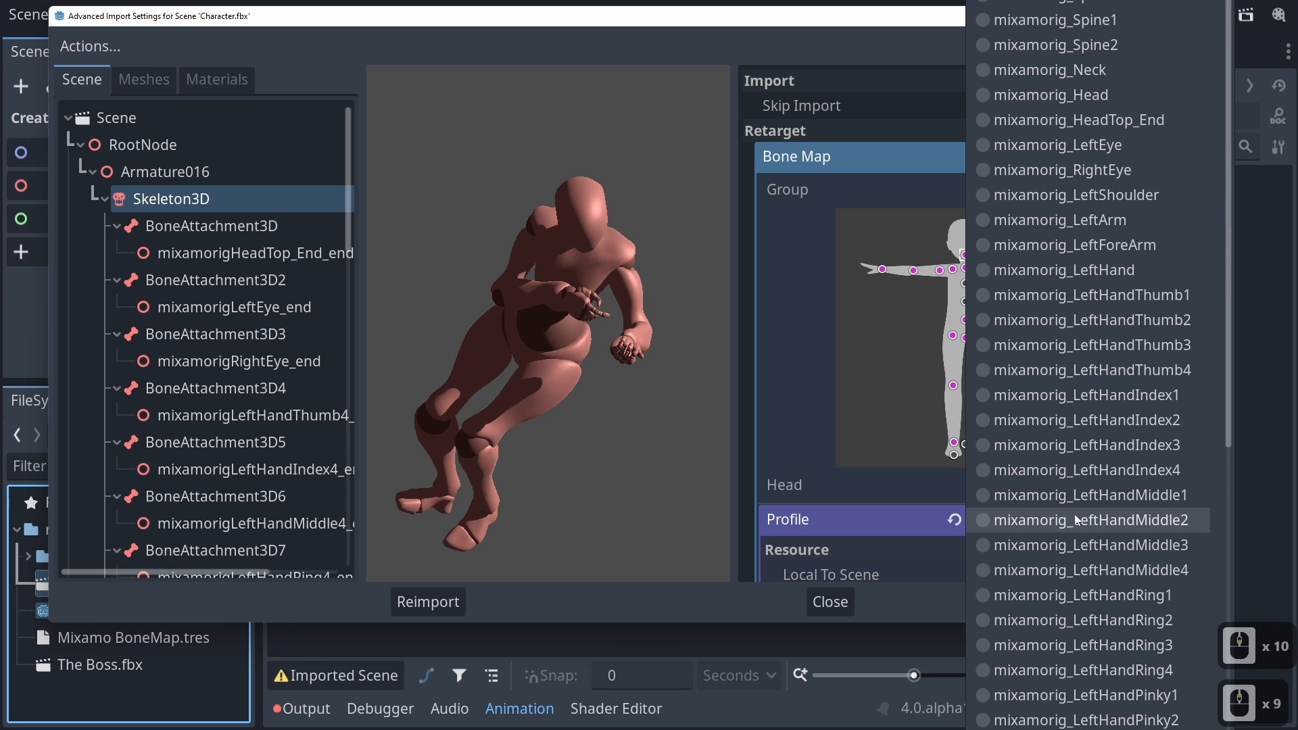
{"action": "scroll", "coordinate": [1075, 513], "scroll_direction": "down", "scroll_amount": 15}
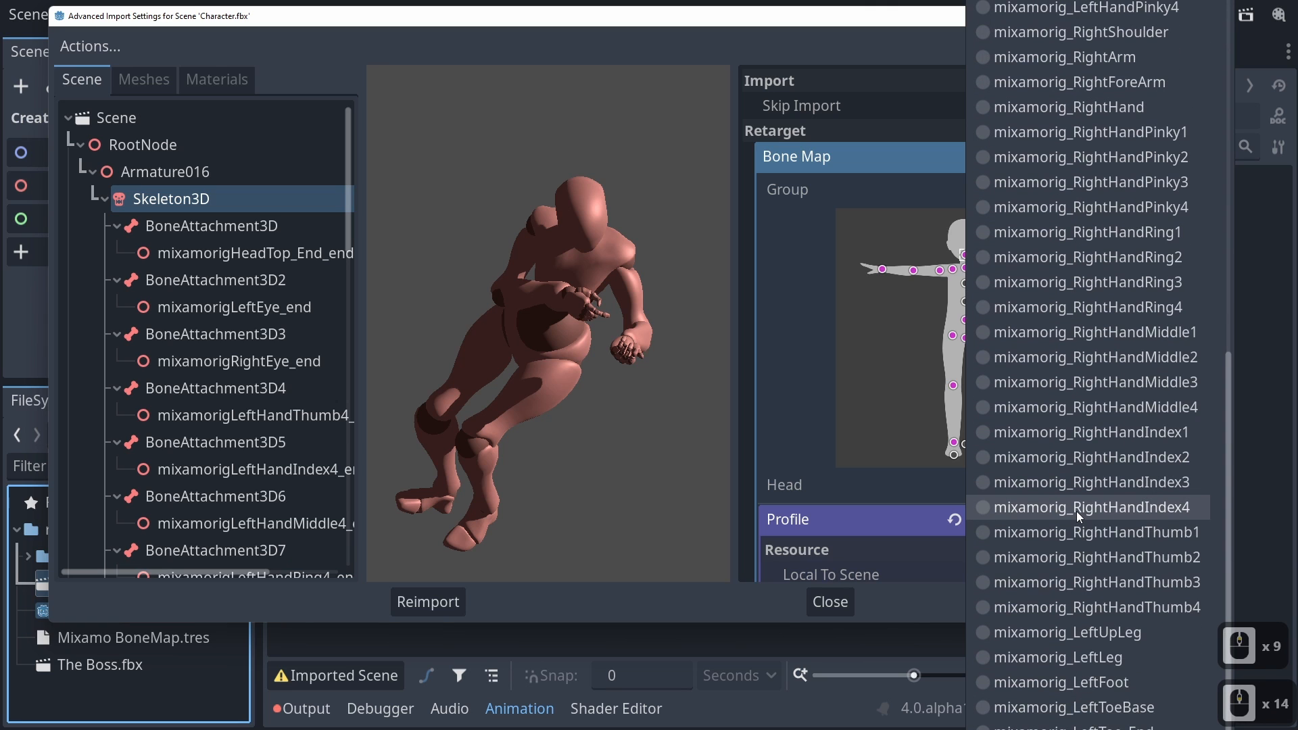
{"action": "scroll", "coordinate": [1077, 512], "scroll_direction": "up", "scroll_amount": 8}
{"action": "scroll", "coordinate": [1076, 510], "scroll_direction": "up", "scroll_amount": 6}
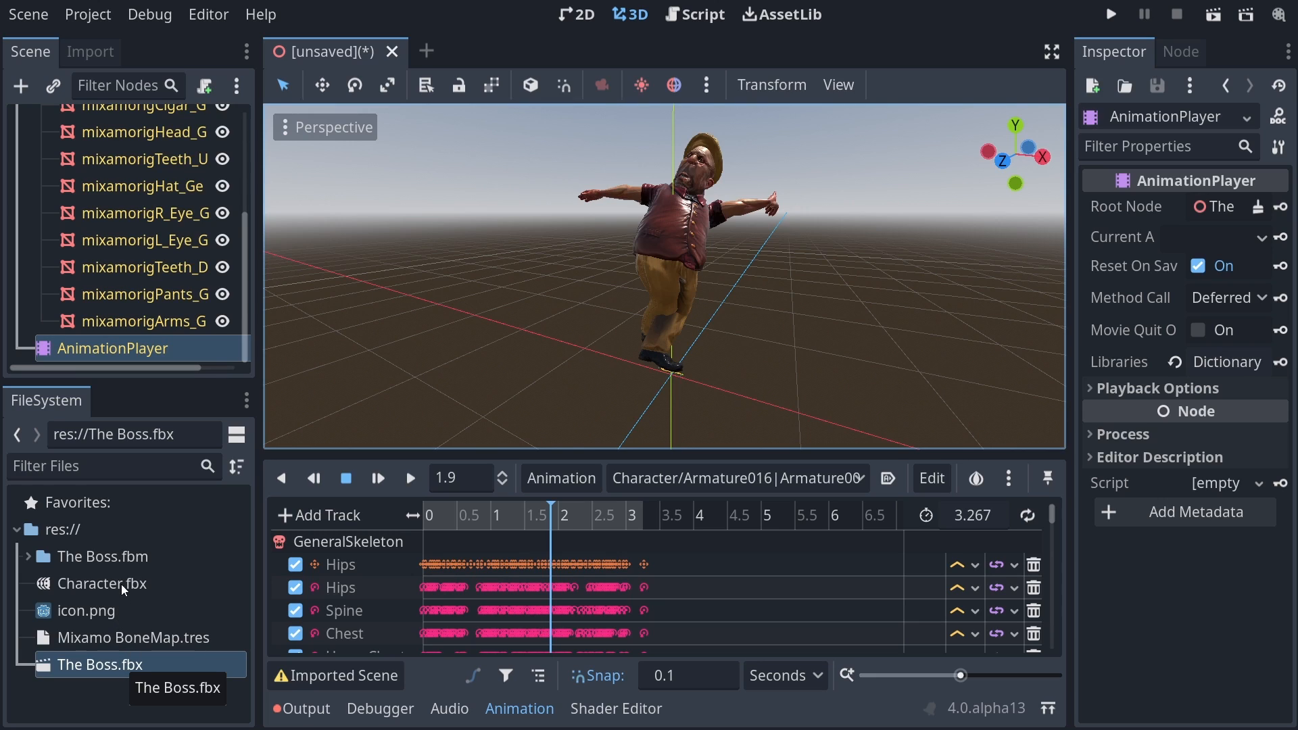
Switch to Mixamo and replace the current character with Swat Guy.
{"action": "double_click", "coordinate": [111, 666]}
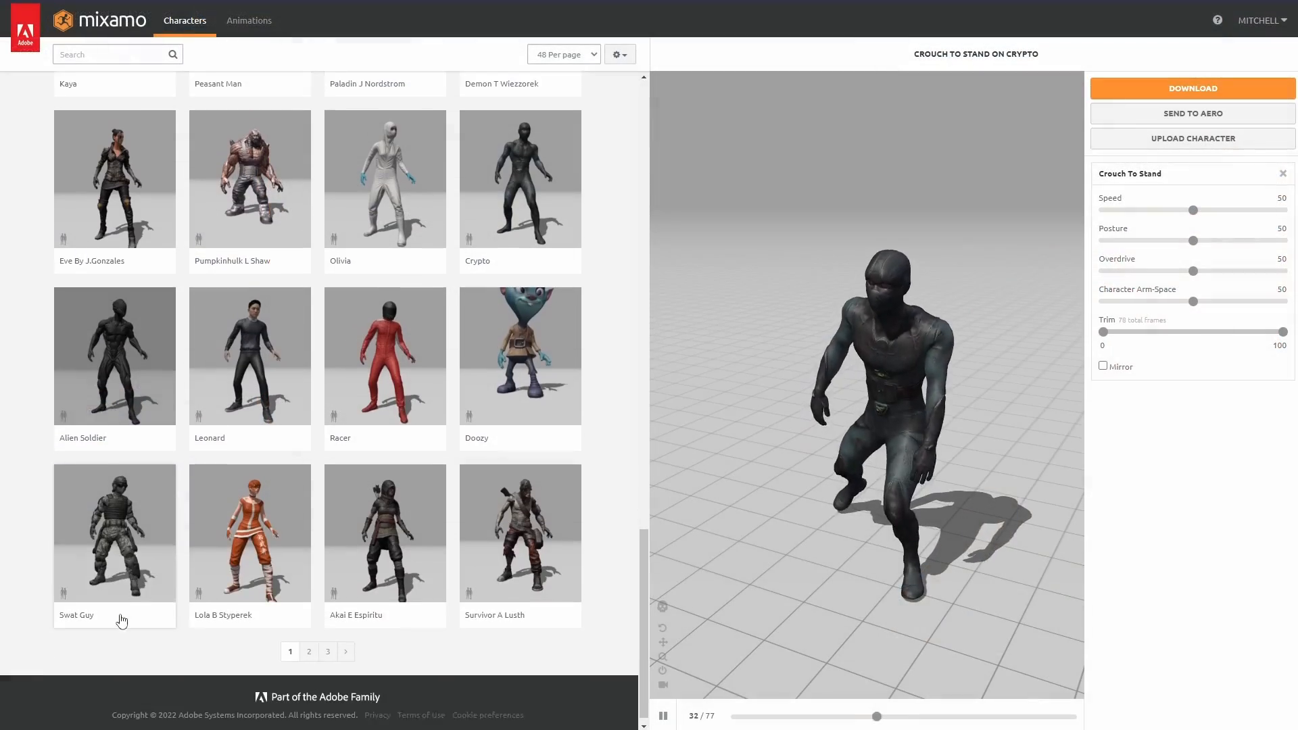
{"action": "scroll", "coordinate": [116, 608], "scroll_direction": "down", "scroll_amount": 1}
{"action": "left_click", "coordinate": [106, 480]}
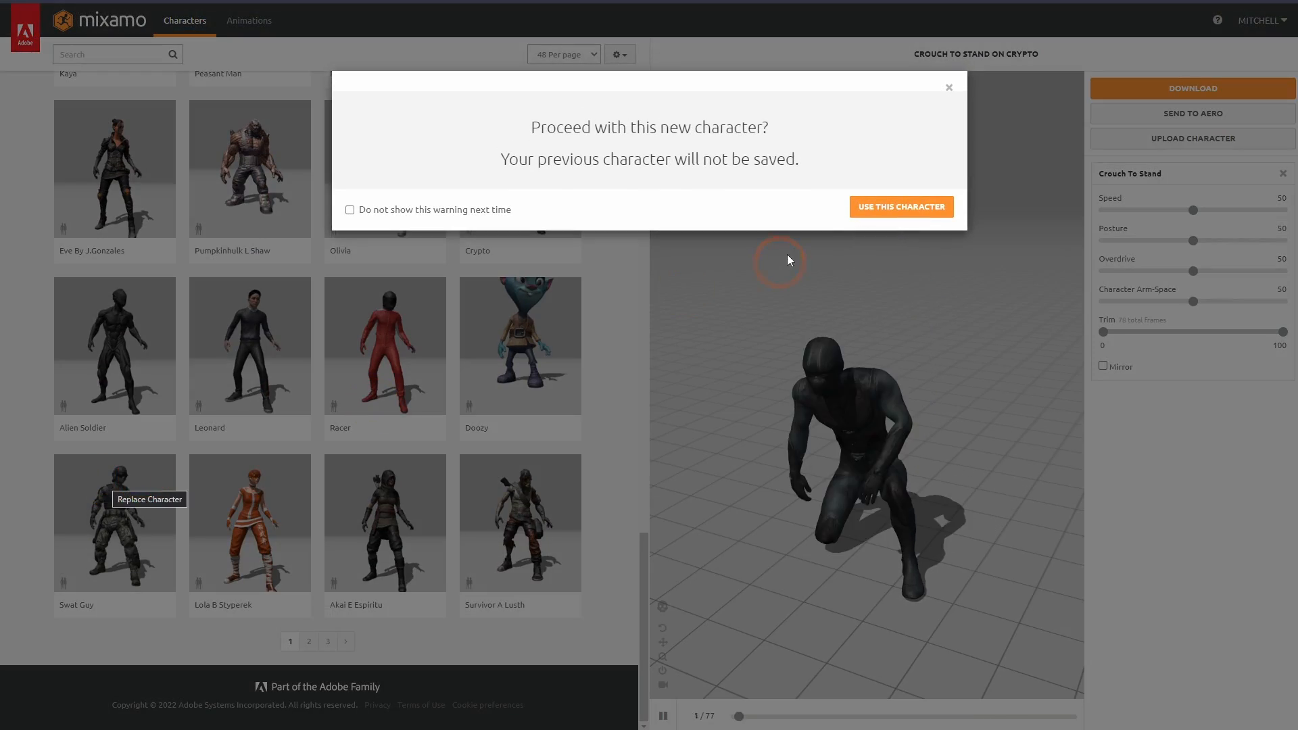
{"action": "left_click", "coordinate": [866, 210]}
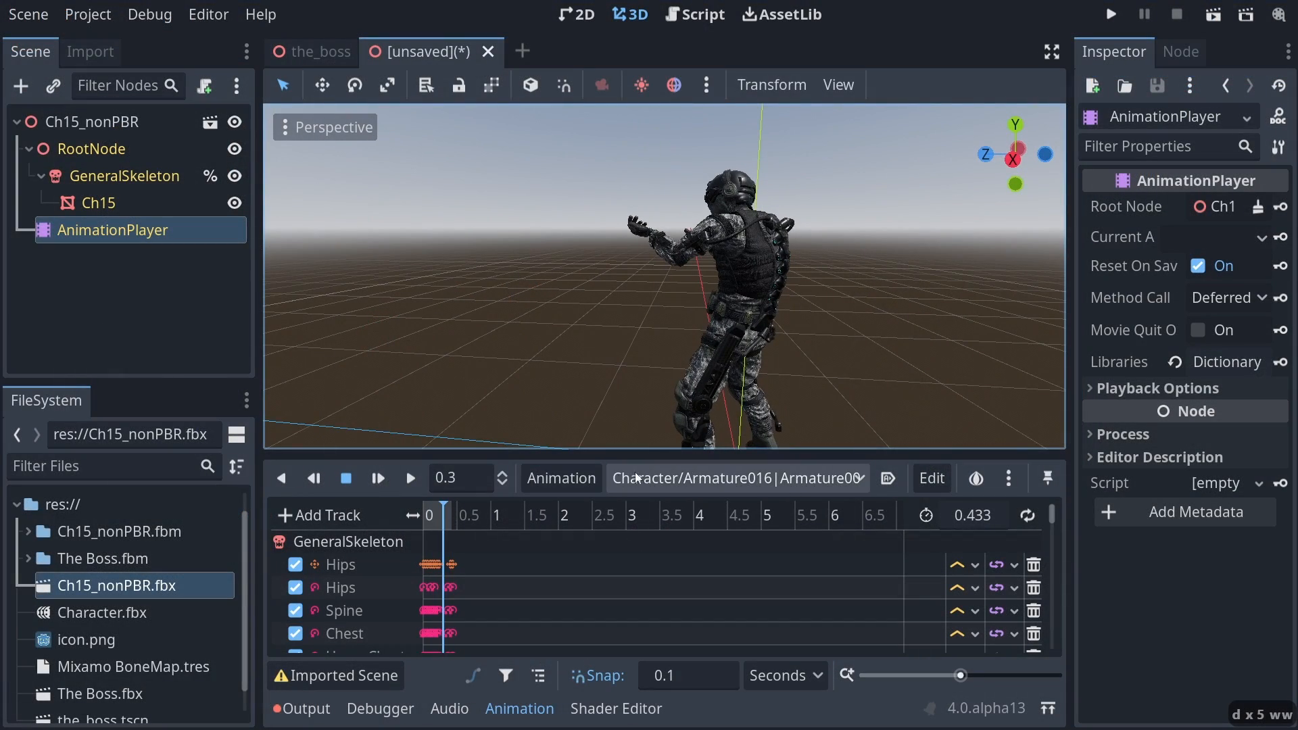
Switch to Godot, choose another Character animation for the Ch15_nonPBR model and preview its pose at time 0.
{"action": "left_click", "coordinate": [652, 478]}
{"action": "left_click", "coordinate": [654, 551]}
{"action": "left_click_drag", "start_coordinate": [452, 534], "coordinate": [422, 521]}
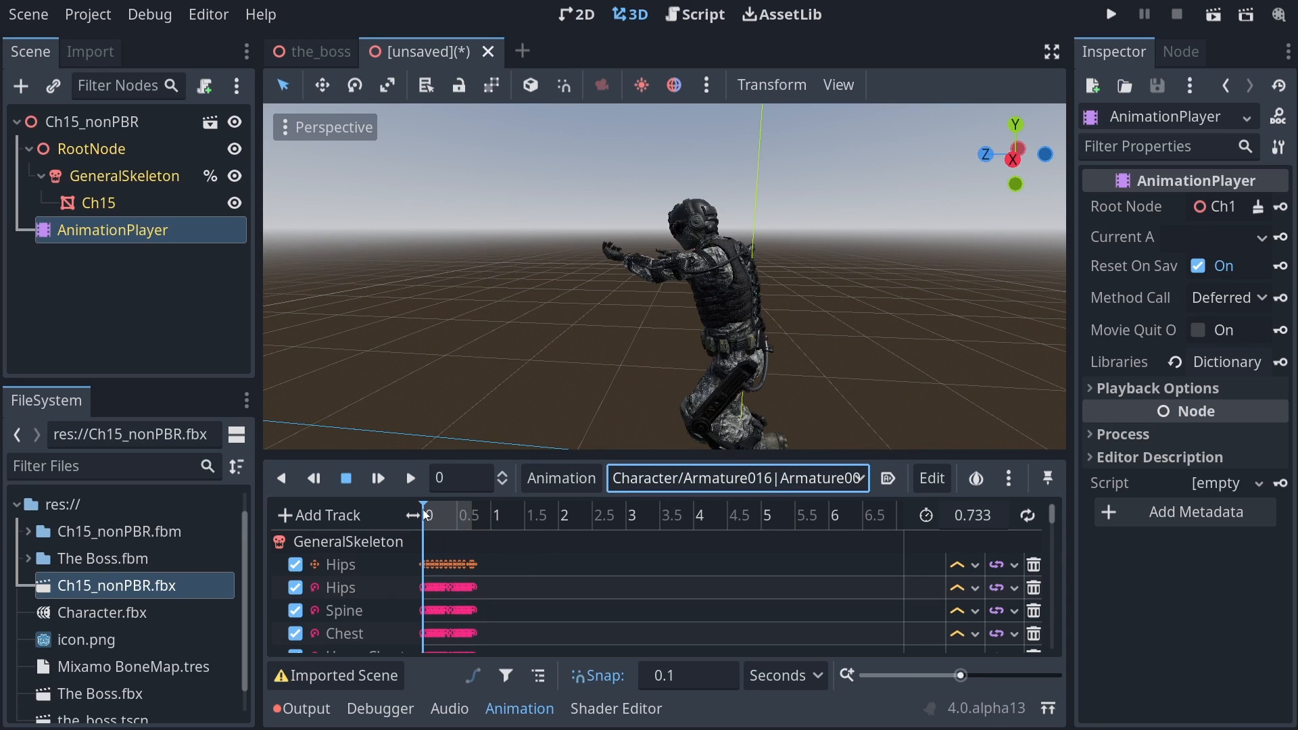
{"action": "left_click", "coordinate": [75, 613]}
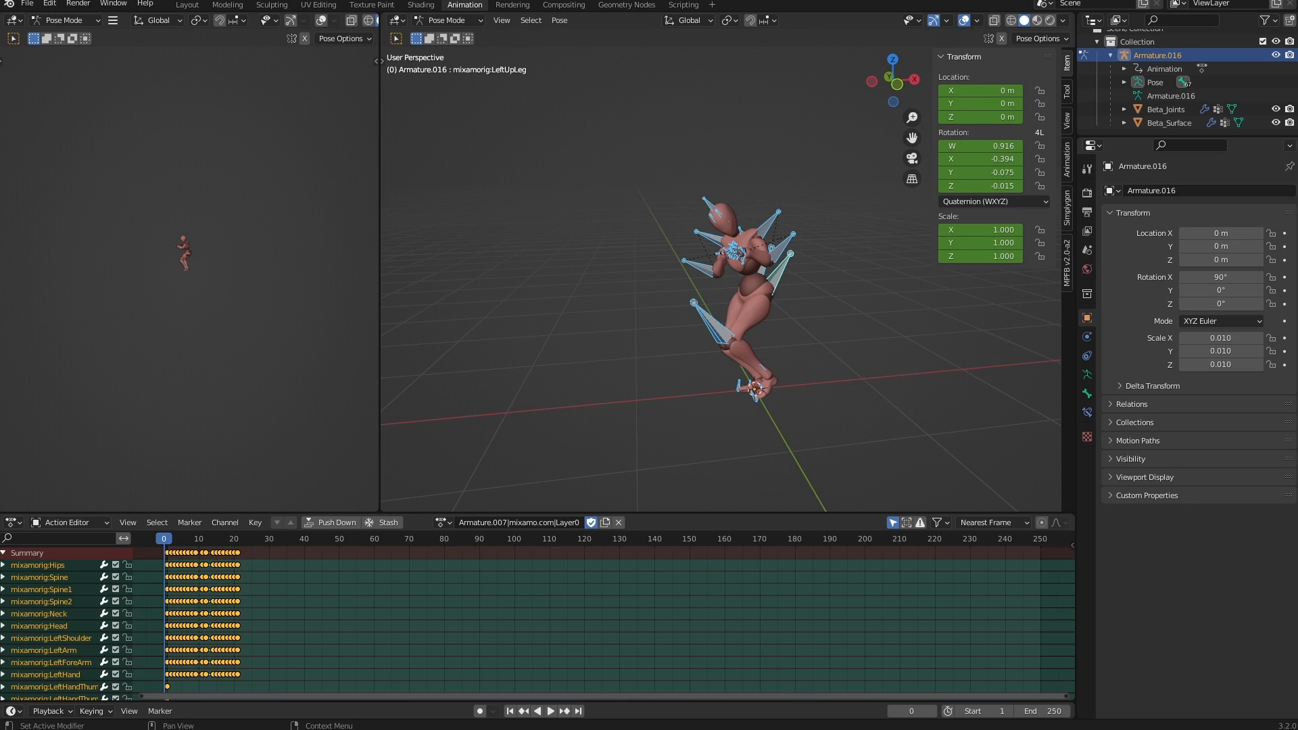
Switch to Blender, scrub through the armature's current animation and load the action Armature.002|mixamo.com|Layer0.
{"action": "middle_click_drag", "start_coordinate": [619, 359], "coordinate": [466, 412]}
{"action": "left_click_drag", "start_coordinate": [171, 541], "coordinate": [414, 538]}
{"action": "left_click", "coordinate": [443, 523]}
{"action": "left_click", "coordinate": [467, 553]}
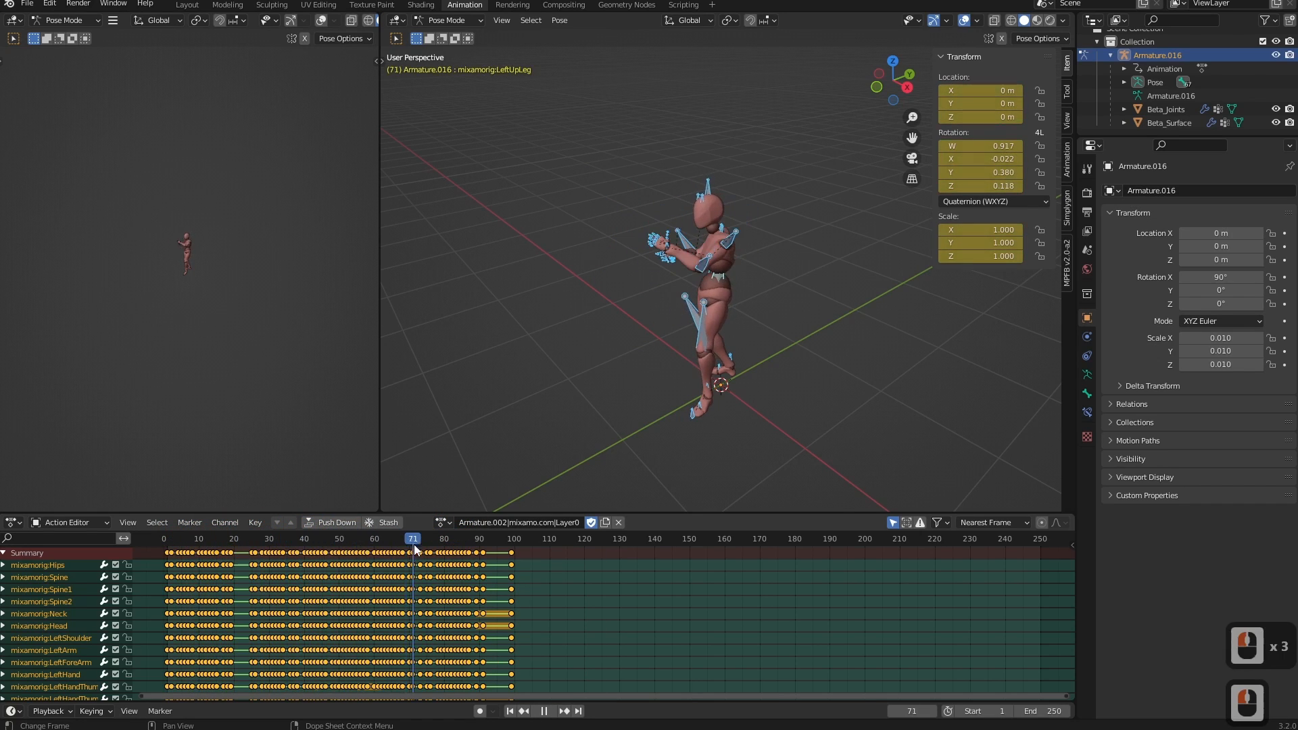
Load another action on the armature, return to its start and play it back from a different angle.
{"action": "left_click", "coordinate": [443, 523]}
{"action": "left_click", "coordinate": [450, 612]}
{"action": "mouse_move", "coordinate": [177, 539]}
{"action": "left_mouse_down"}
{"action": "mouse_move", "coordinate": [238, 550]}
{"action": "mouse_move", "coordinate": [163, 550]}
{"action": "left_mouse_up"}
{"action": "key", "text": "space"}
{"action": "middle_click_drag", "start_coordinate": [586, 393], "coordinate": [711, 342]}
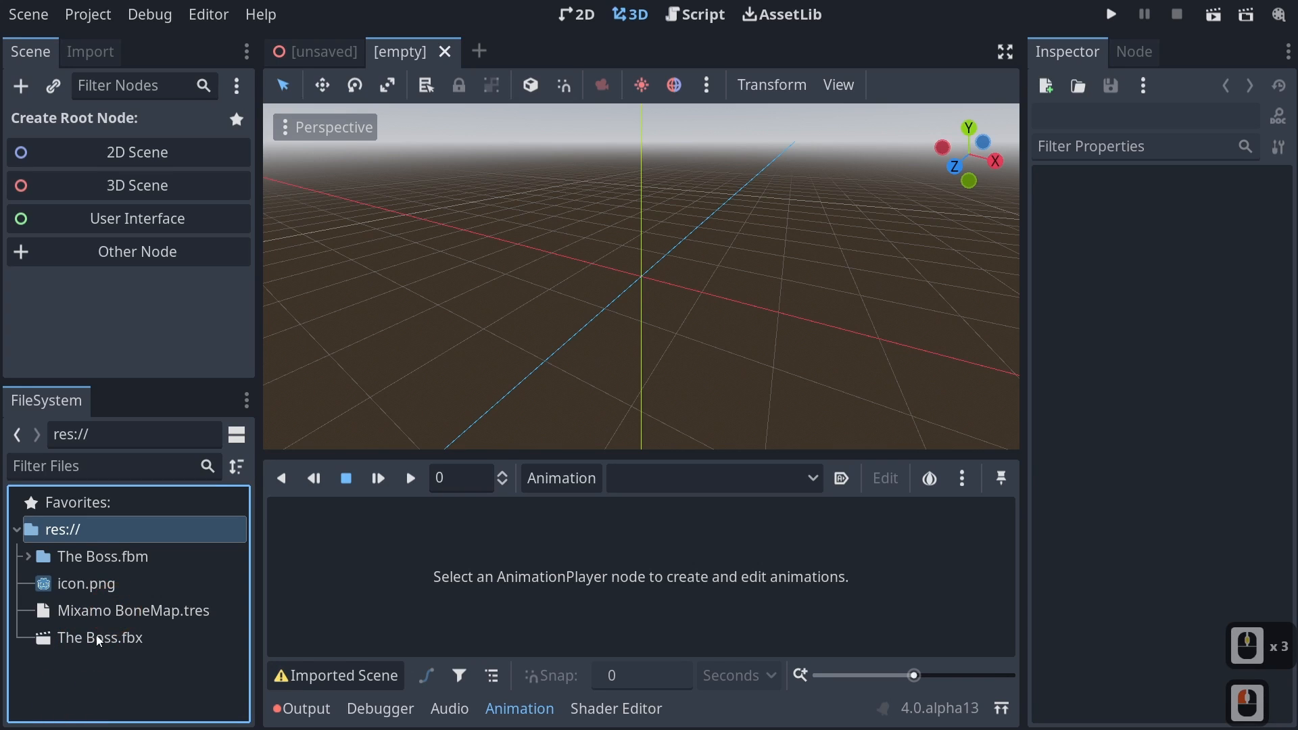
Switch to Godot, open the advanced import settings of The Boss.fbx and enlarge the character preview.
{"action": "left_click", "coordinate": [93, 641]}
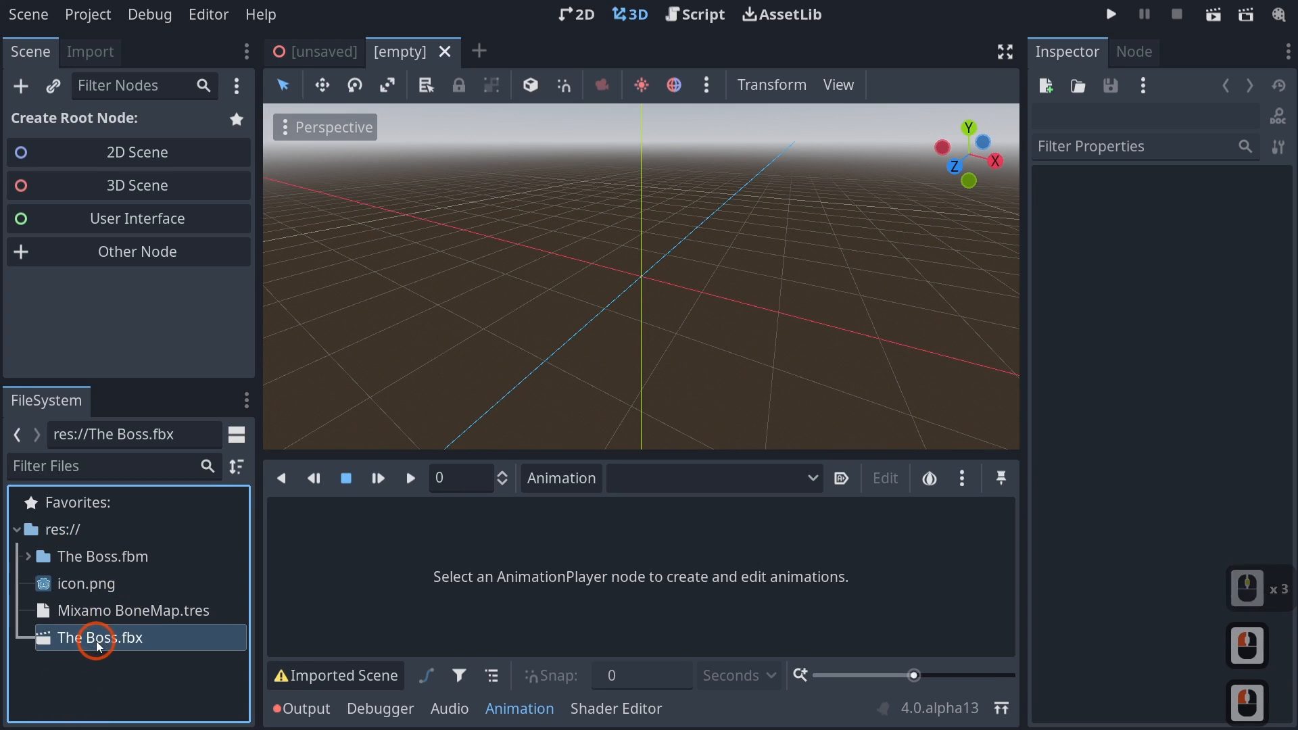
{"action": "double_click", "coordinate": [94, 641]}
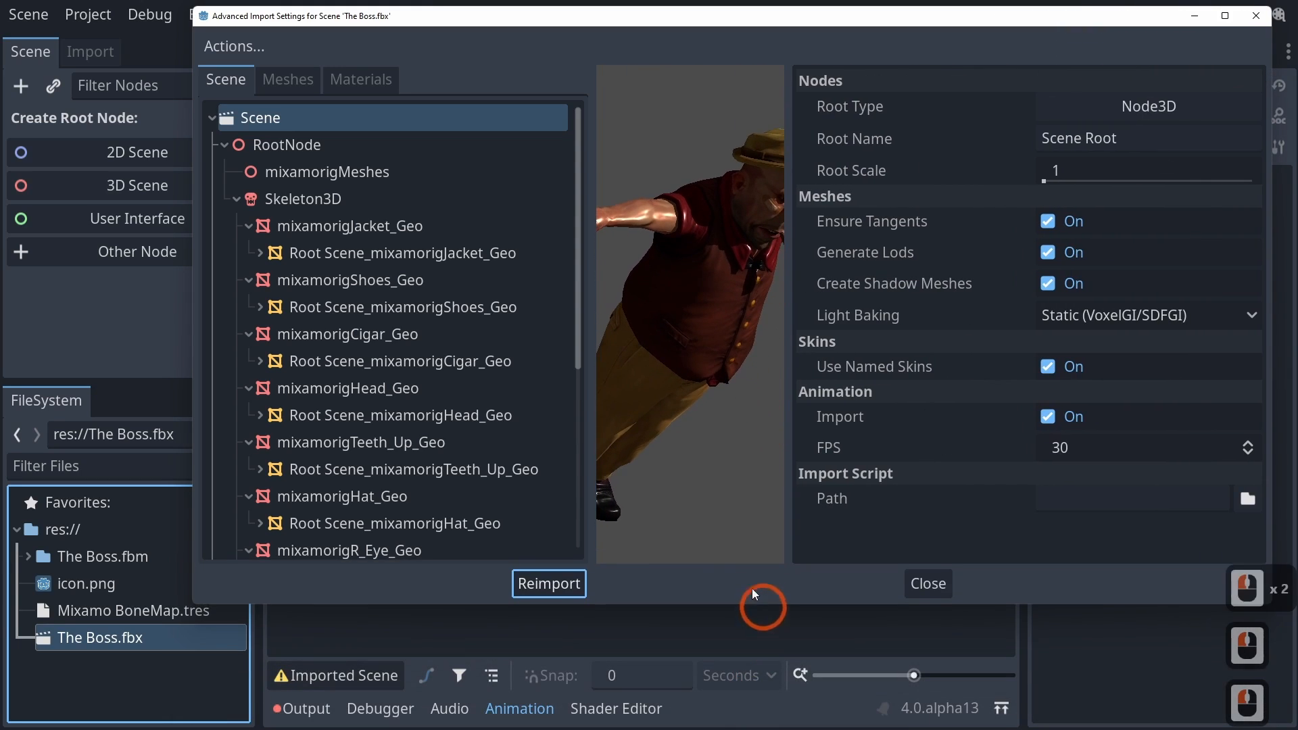
{"action": "left_click_drag", "start_coordinate": [592, 432], "coordinate": [340, 421]}
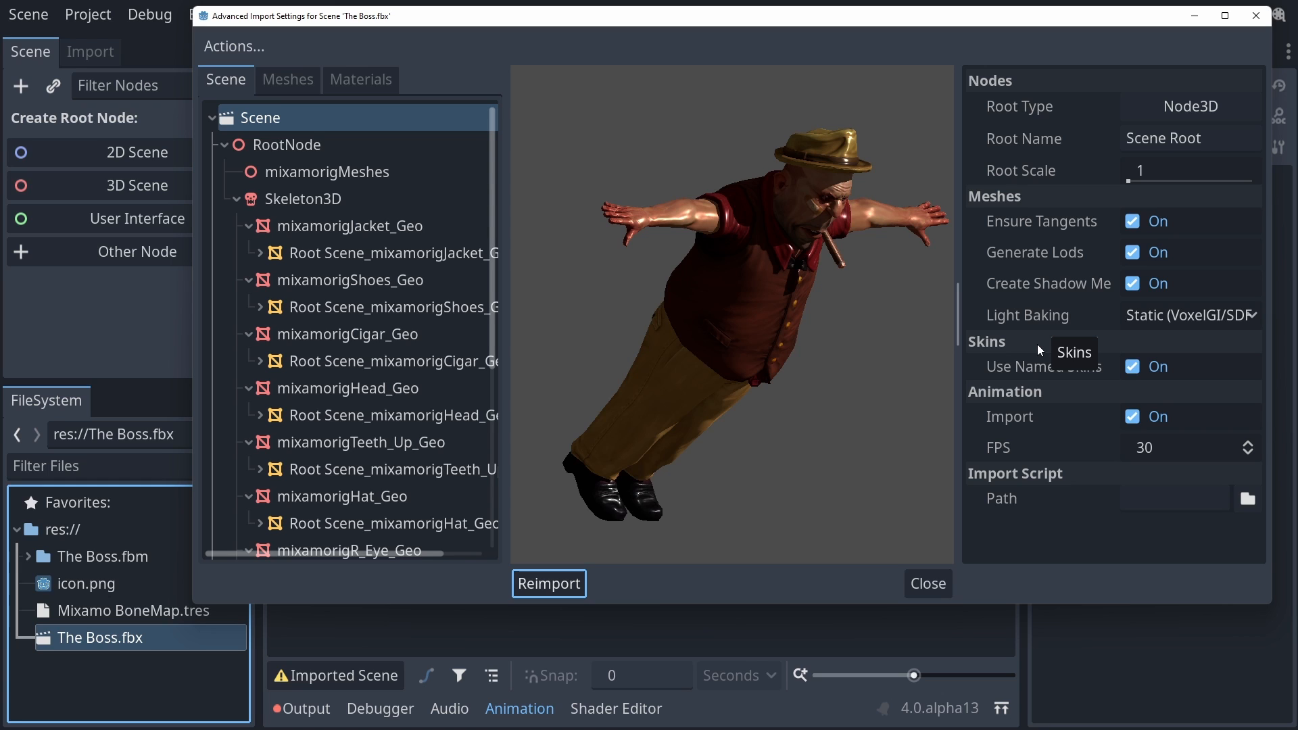
{"action": "left_click_drag", "start_coordinate": [878, 328], "coordinate": [1018, 329]}
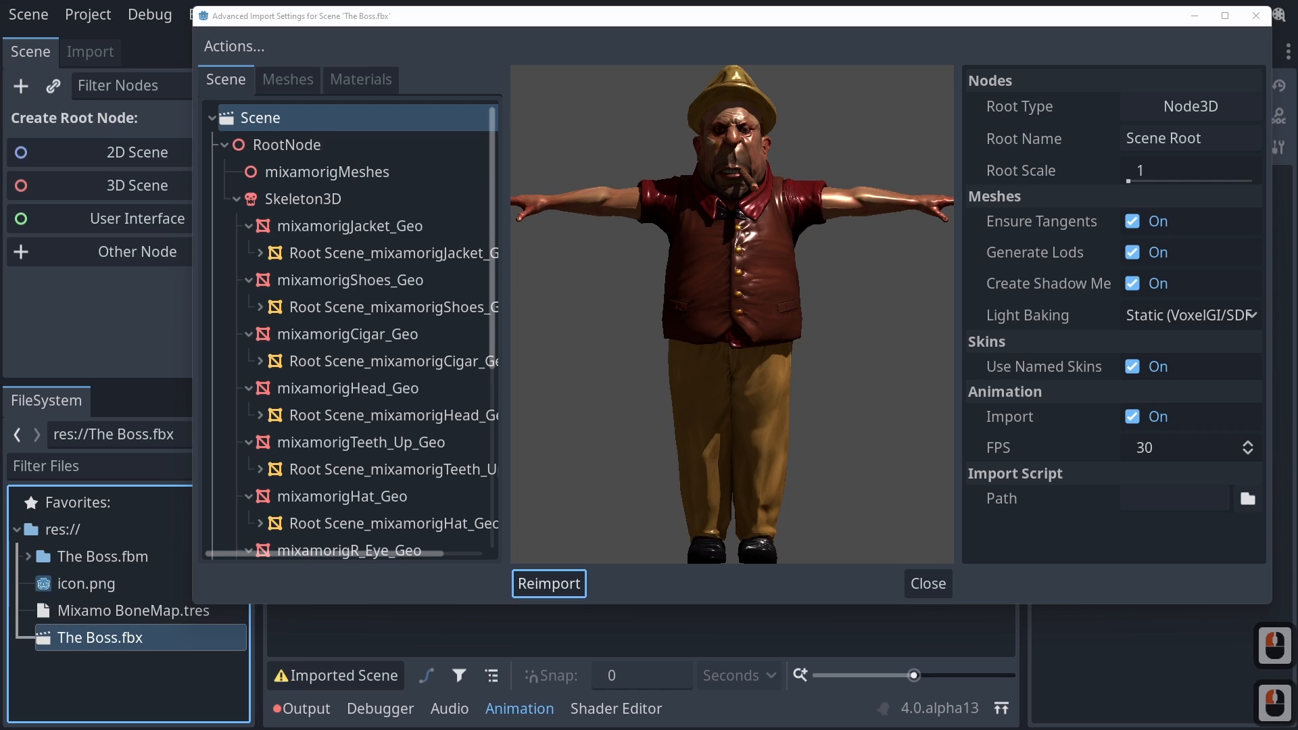
Check the scene tree of The Boss.fbx down to the AnimationPlayer's mixamocom animation and close the import settings.
{"action": "left_click", "coordinate": [765, 298]}
{"action": "scroll", "coordinate": [346, 467], "scroll_direction": "down", "scroll_amount": 14}
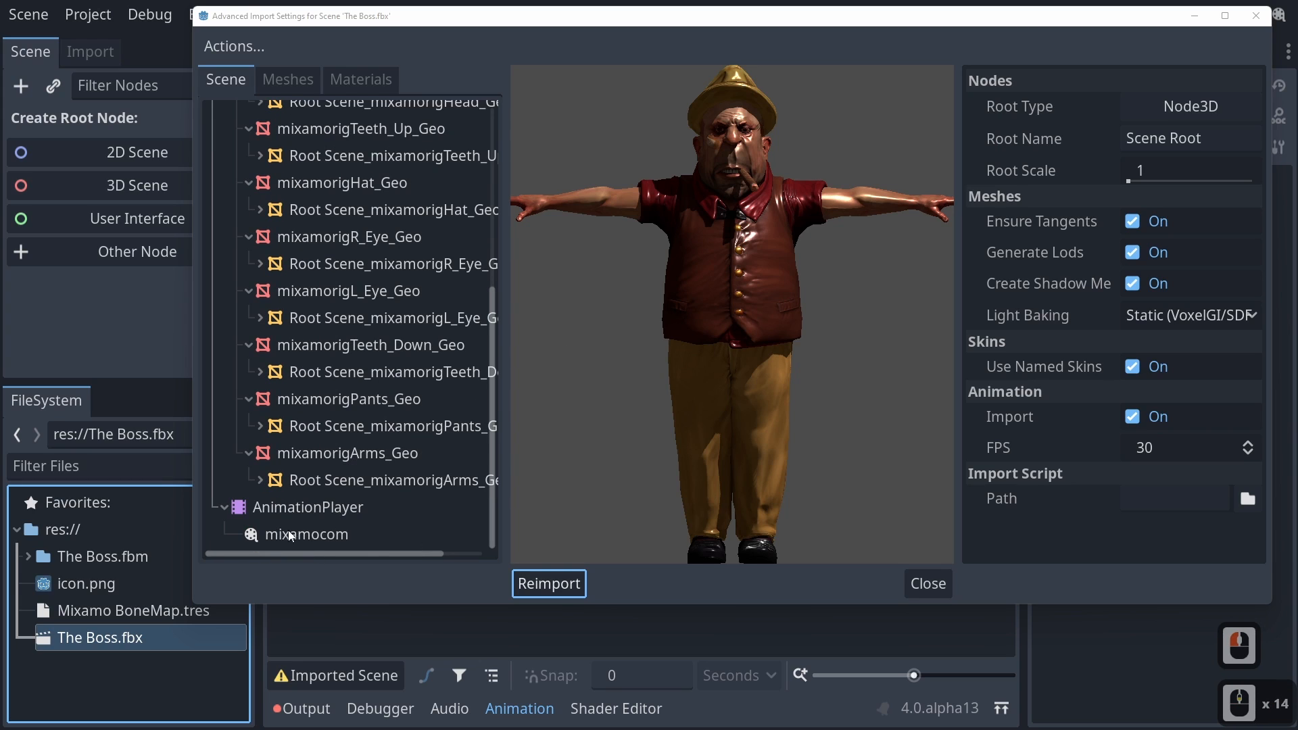
{"action": "left_click", "coordinate": [928, 586]}
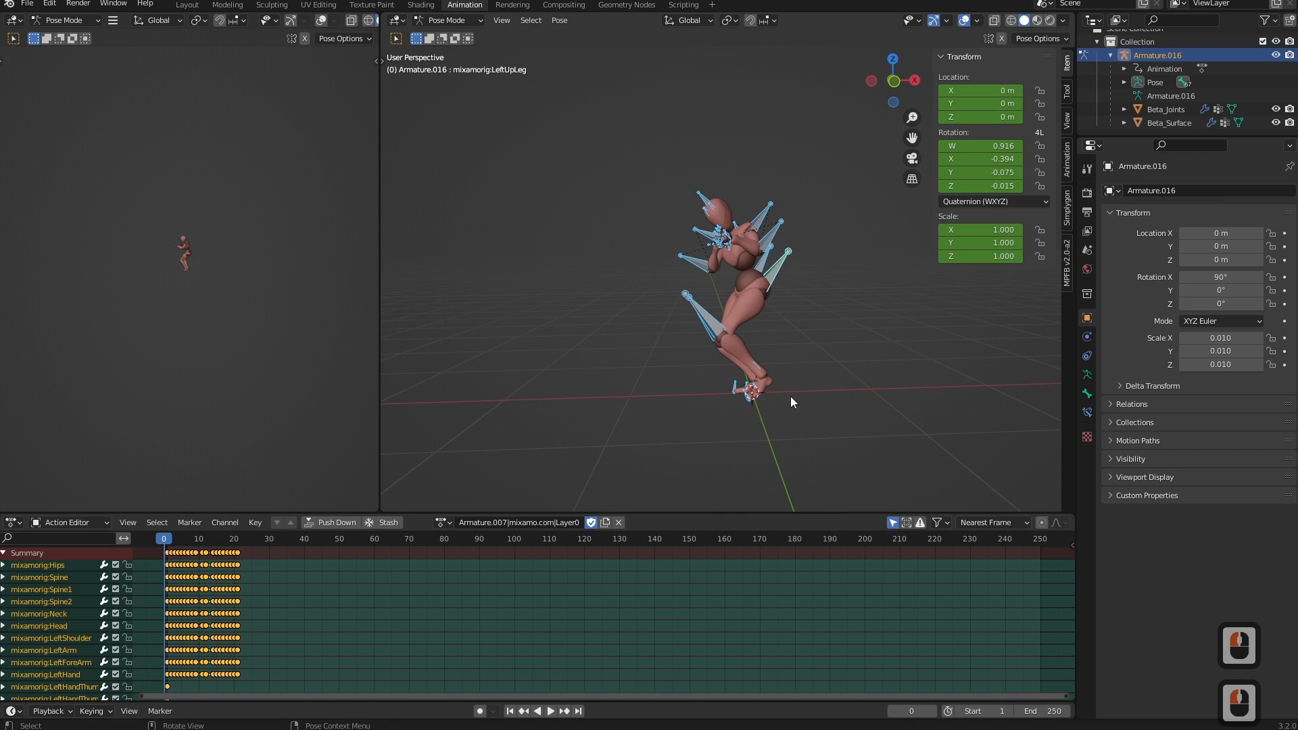
Switch to Blender, deselect all bones and export the animated armature as Character.fbx into the Godot project folder.
{"action": "left_click_drag", "start_coordinate": [789, 396], "coordinate": [551, 418]}
{"action": "middle_click_drag", "start_coordinate": [552, 423], "coordinate": [664, 423]}
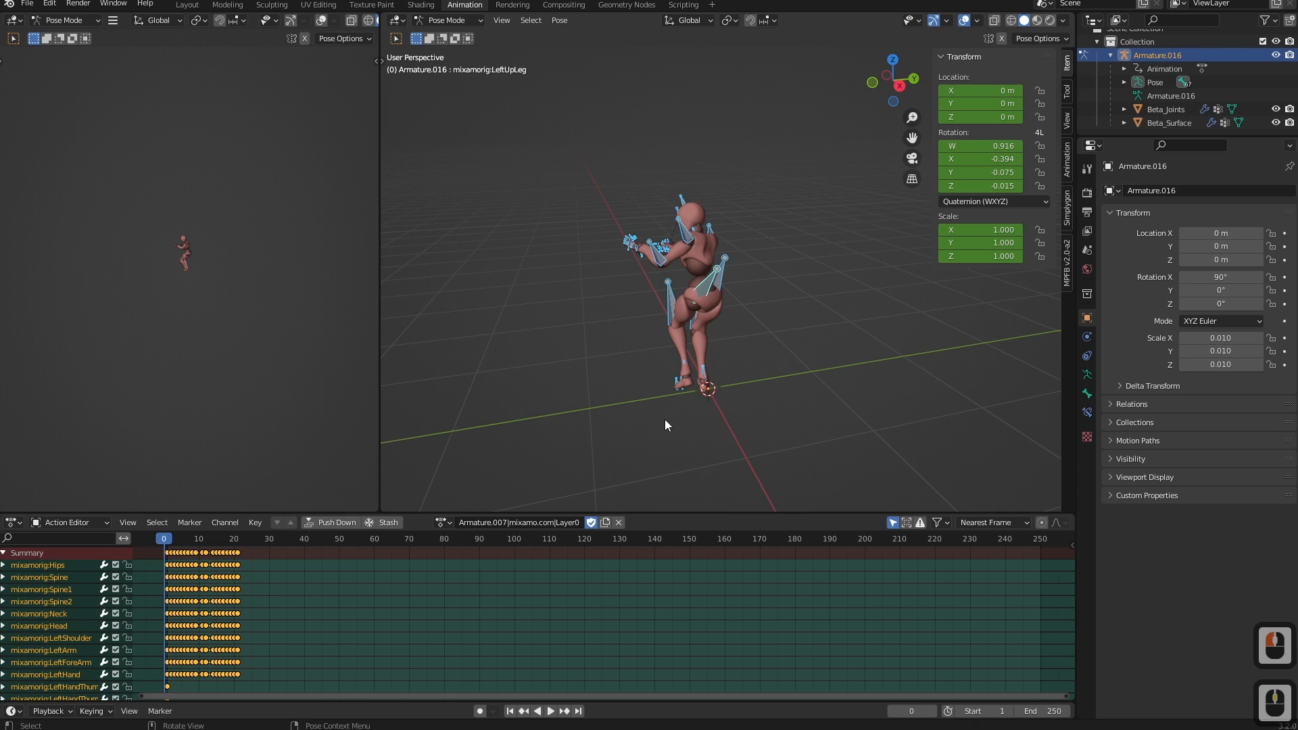
{"action": "left_click", "coordinate": [660, 415]}
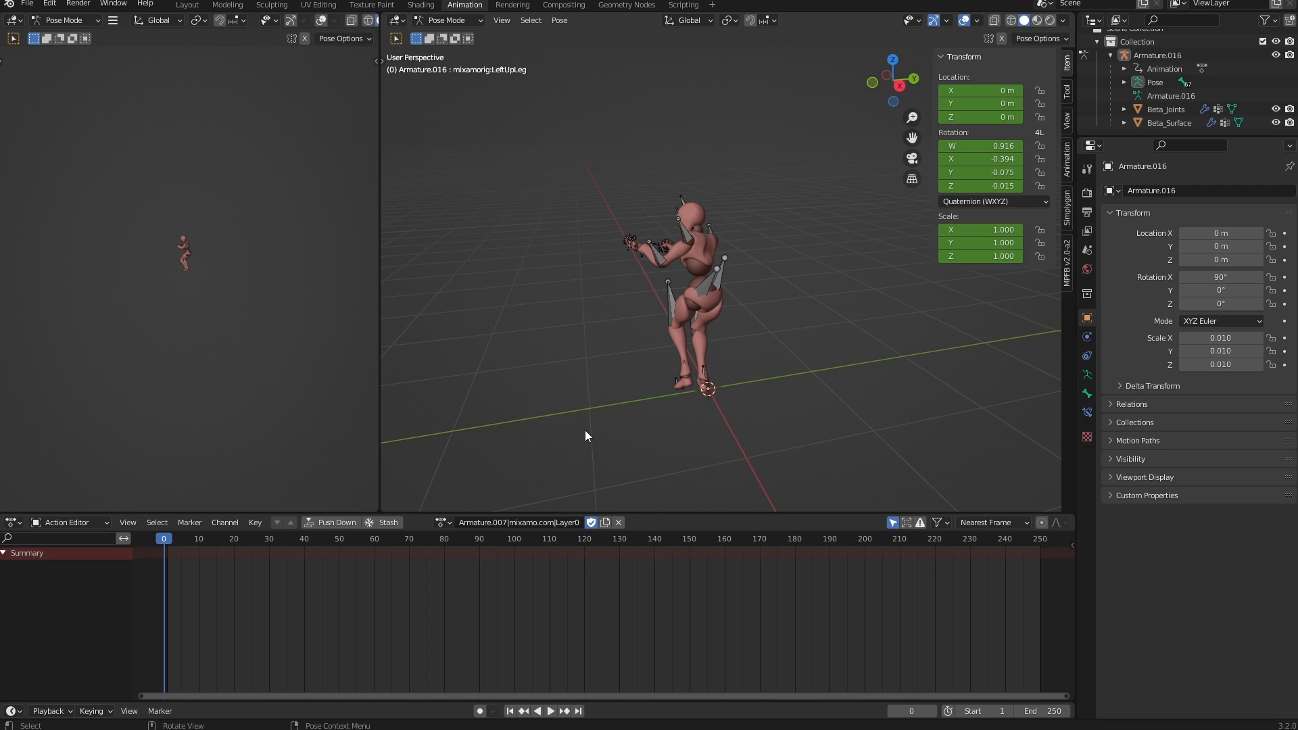
{"action": "left_click", "coordinate": [26, 4]}
{"action": "left_click", "coordinate": [65, 200]}
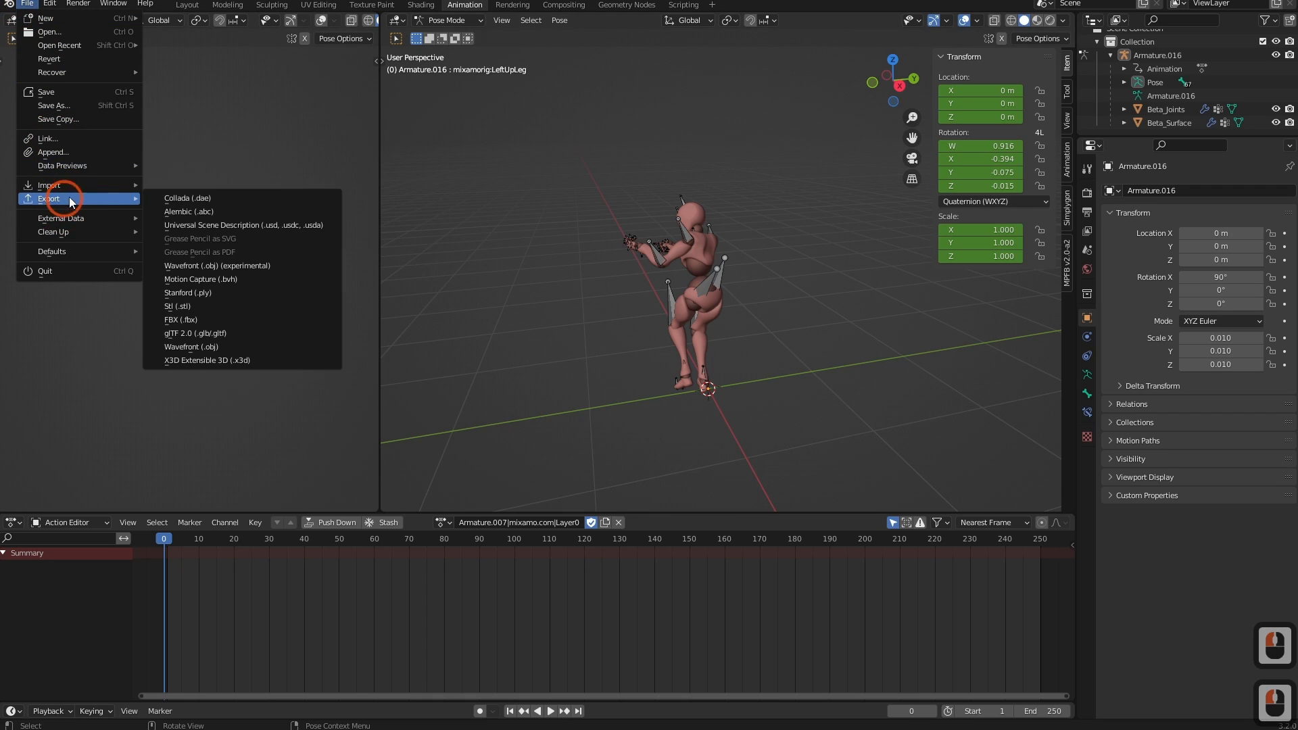
{"action": "left_click", "coordinate": [192, 322]}
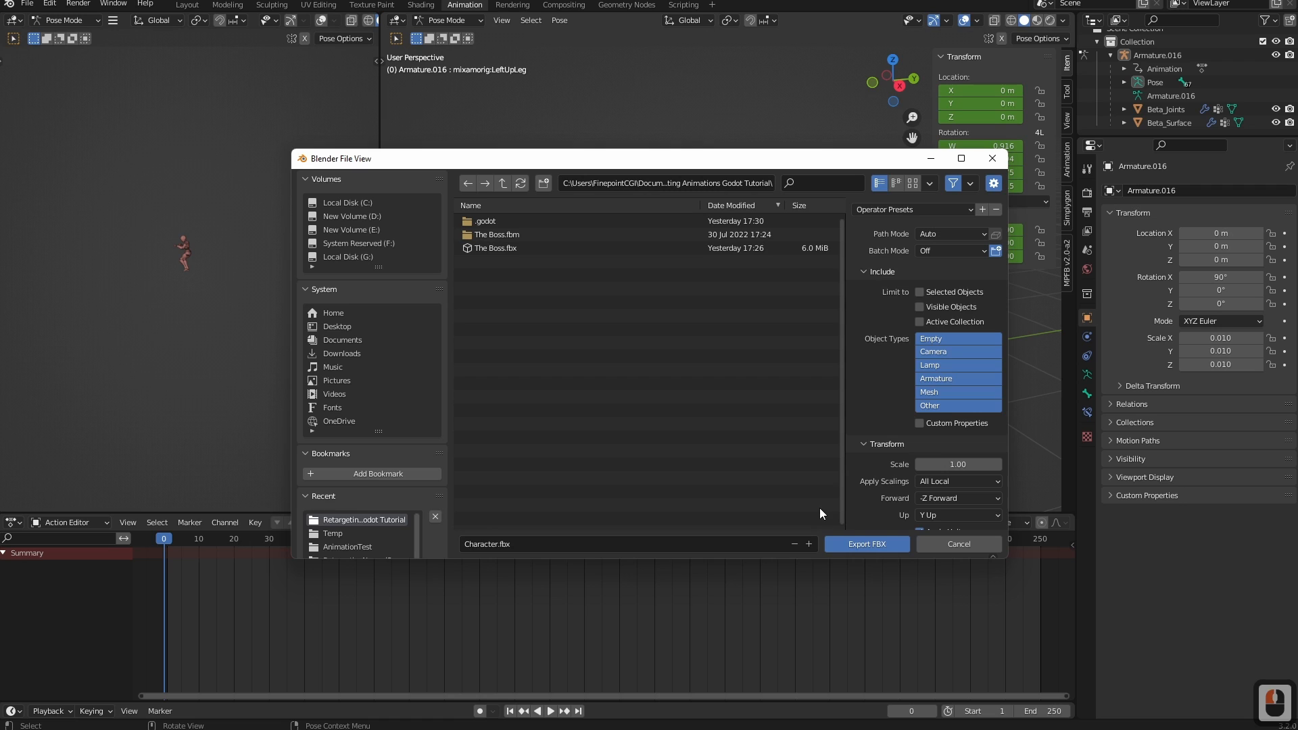
{"action": "left_click", "coordinate": [861, 550]}
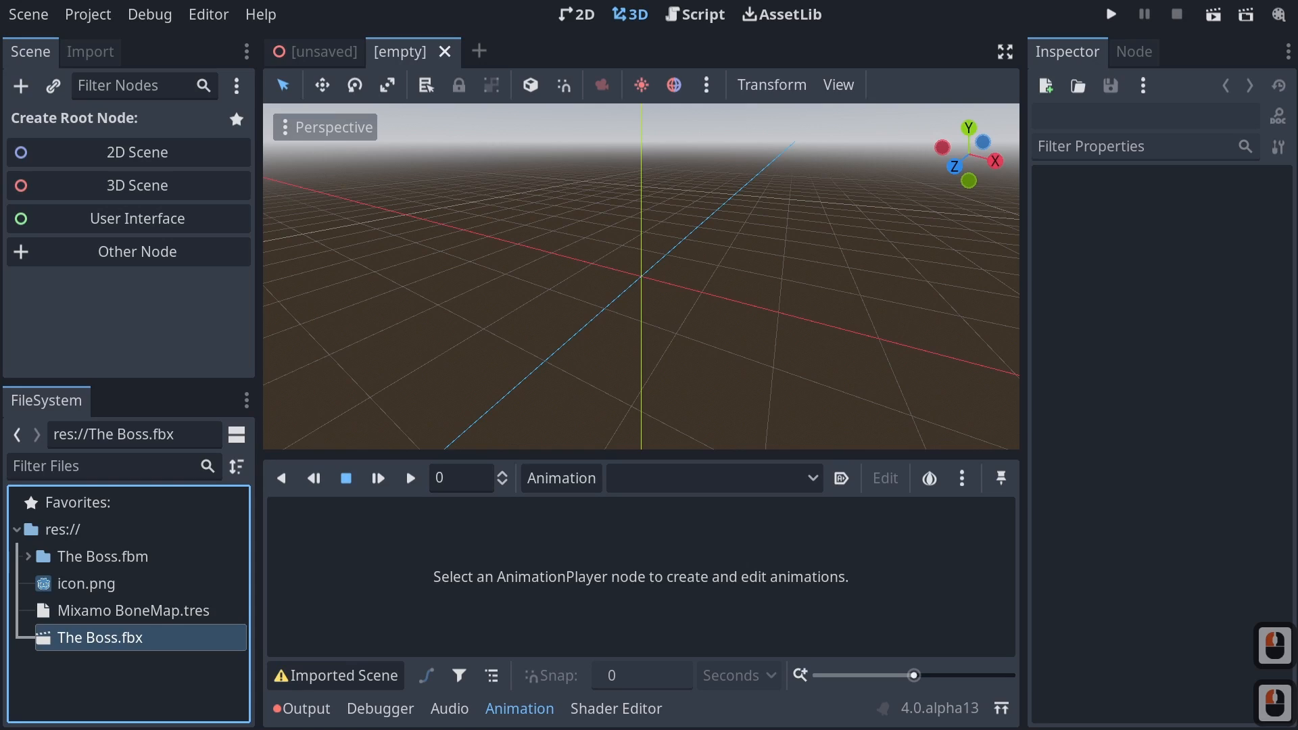
Switch to Godot, open the advanced import settings of Character.fbx and widen the settings window.
{"action": "left_click", "coordinate": [672, 521]}
{"action": "left_click", "coordinate": [162, 579]}
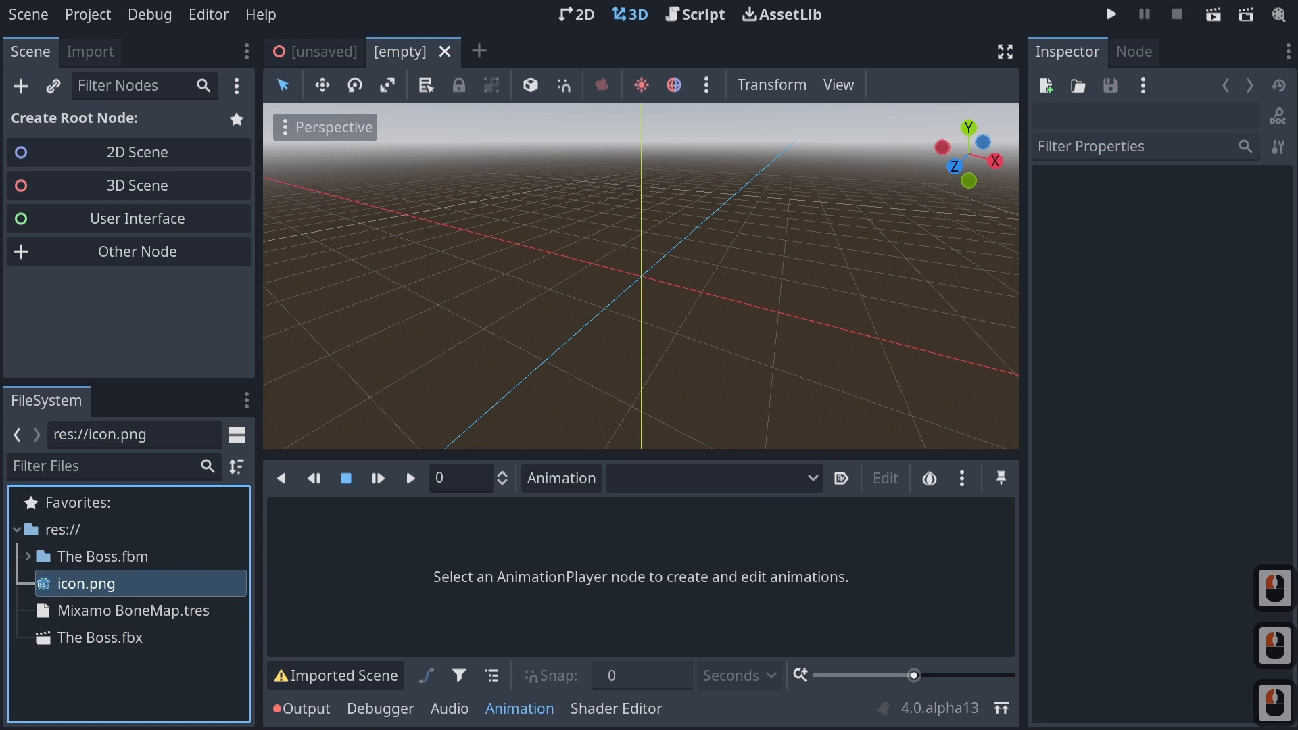
{"action": "right_click", "coordinate": [160, 613]}
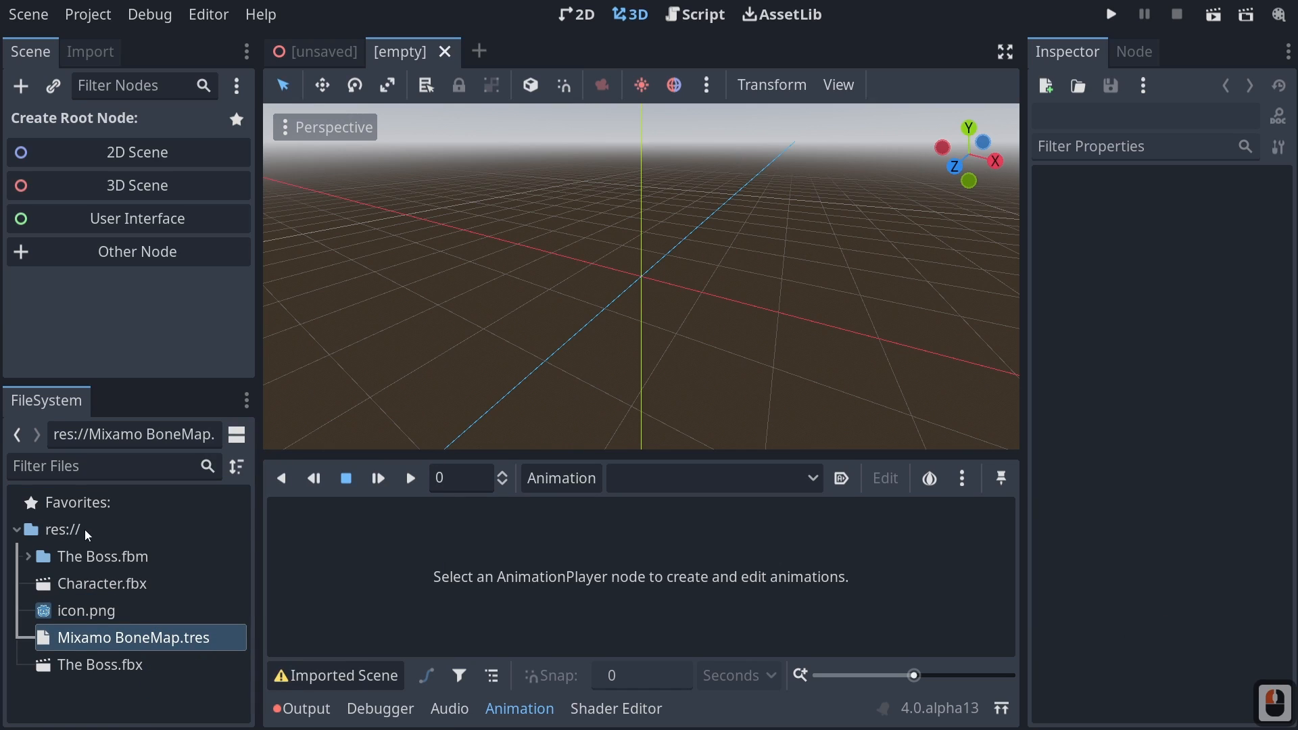
{"action": "double_click", "coordinate": [79, 585]}
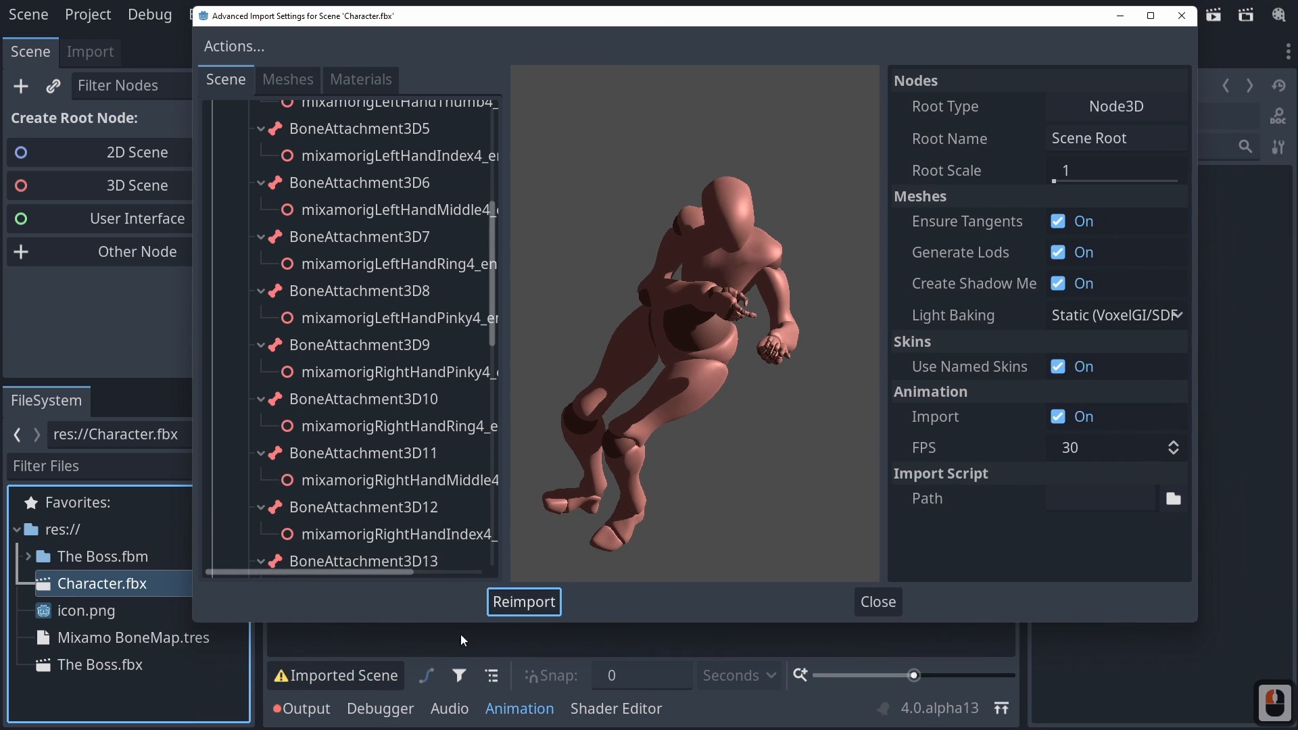
{"action": "left_click_drag", "start_coordinate": [194, 620], "coordinate": [50, 621]}
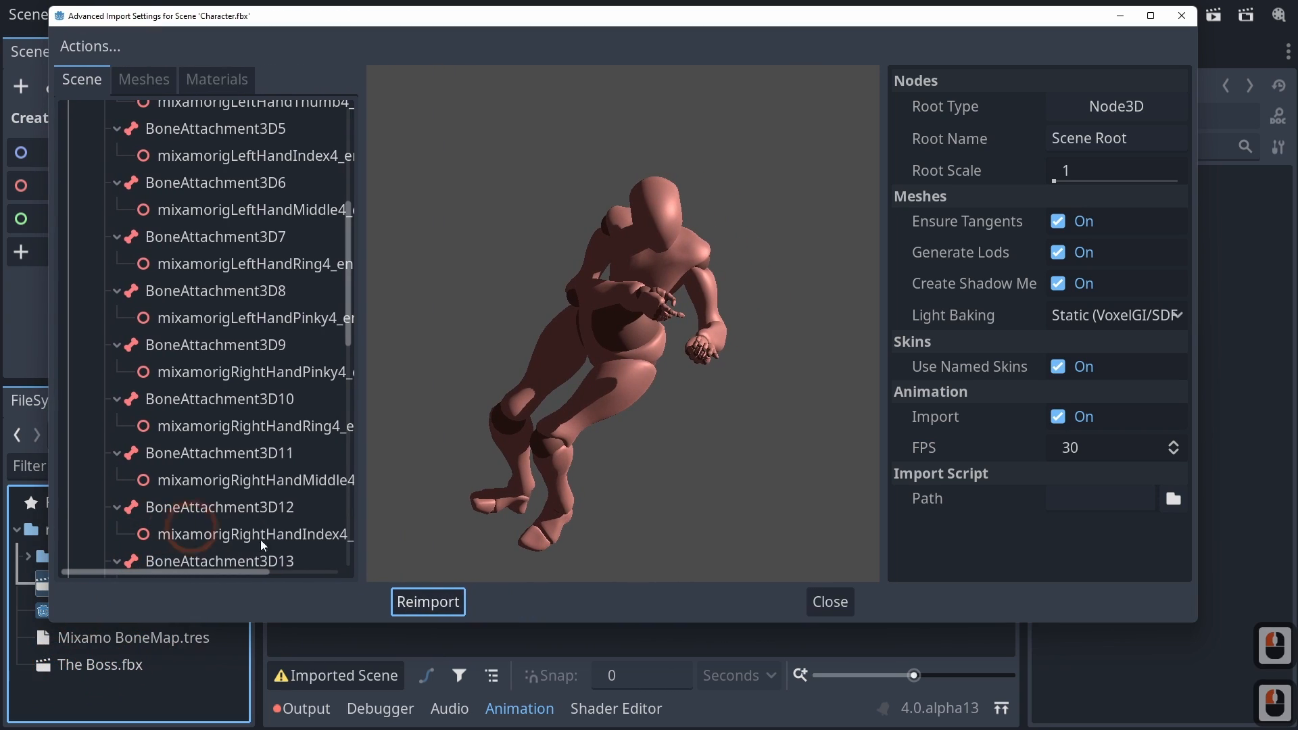
Assign a new BoneMap to the Skeleton3D node of Character.fbx as its retarget bone map.
{"action": "scroll", "coordinate": [218, 430], "scroll_direction": "up", "scroll_amount": 6}
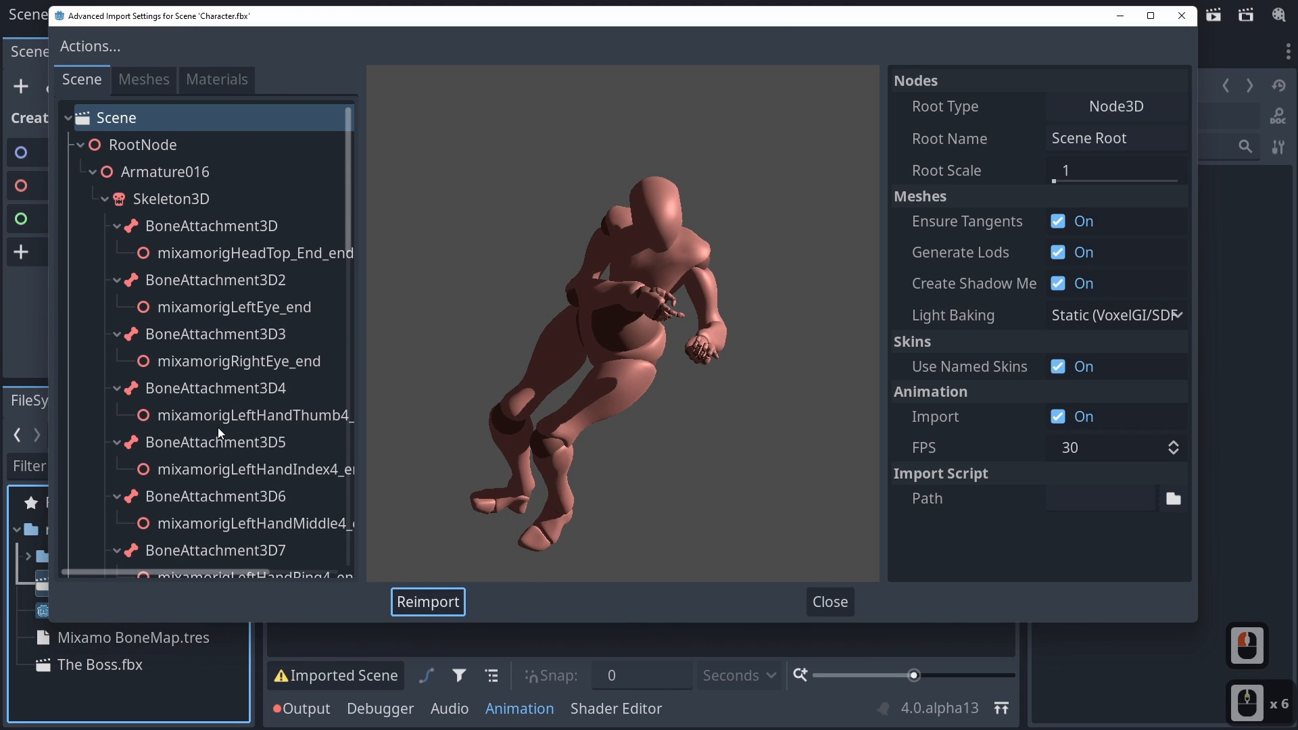
{"action": "left_click", "coordinate": [172, 205]}
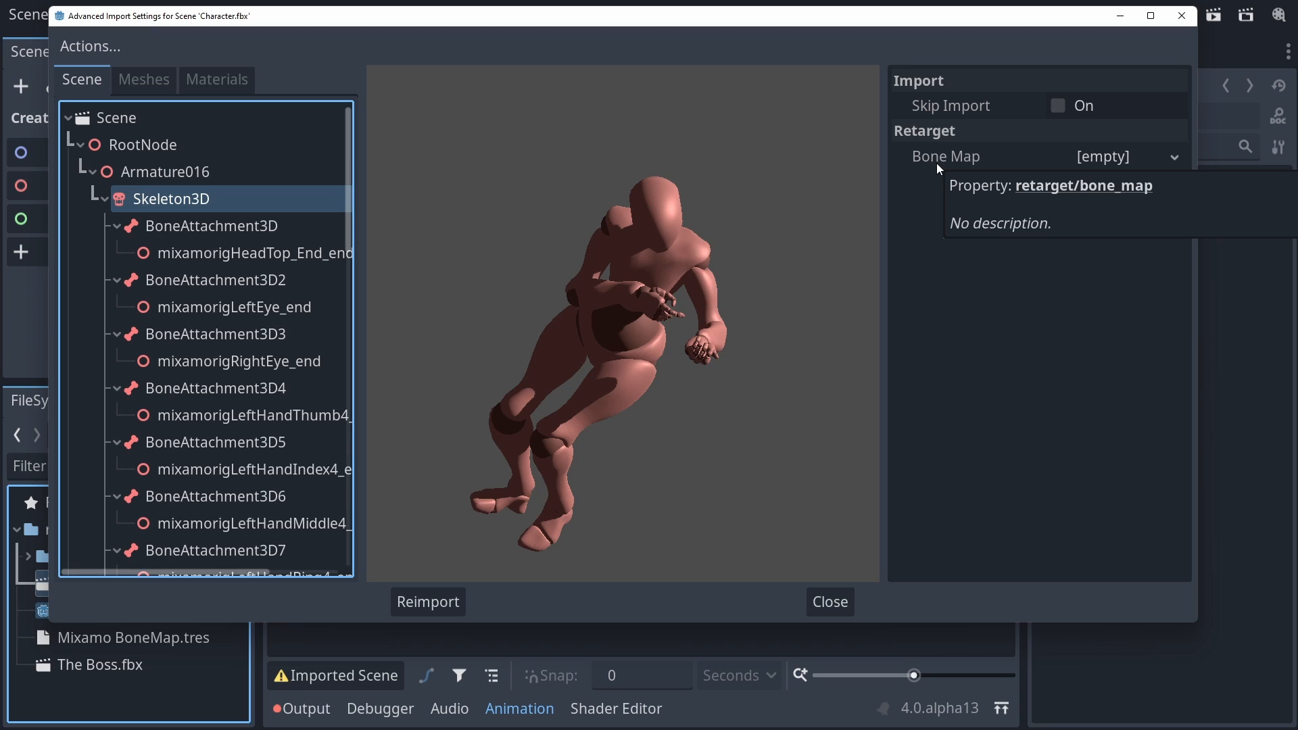
{"action": "left_click", "coordinate": [1083, 159]}
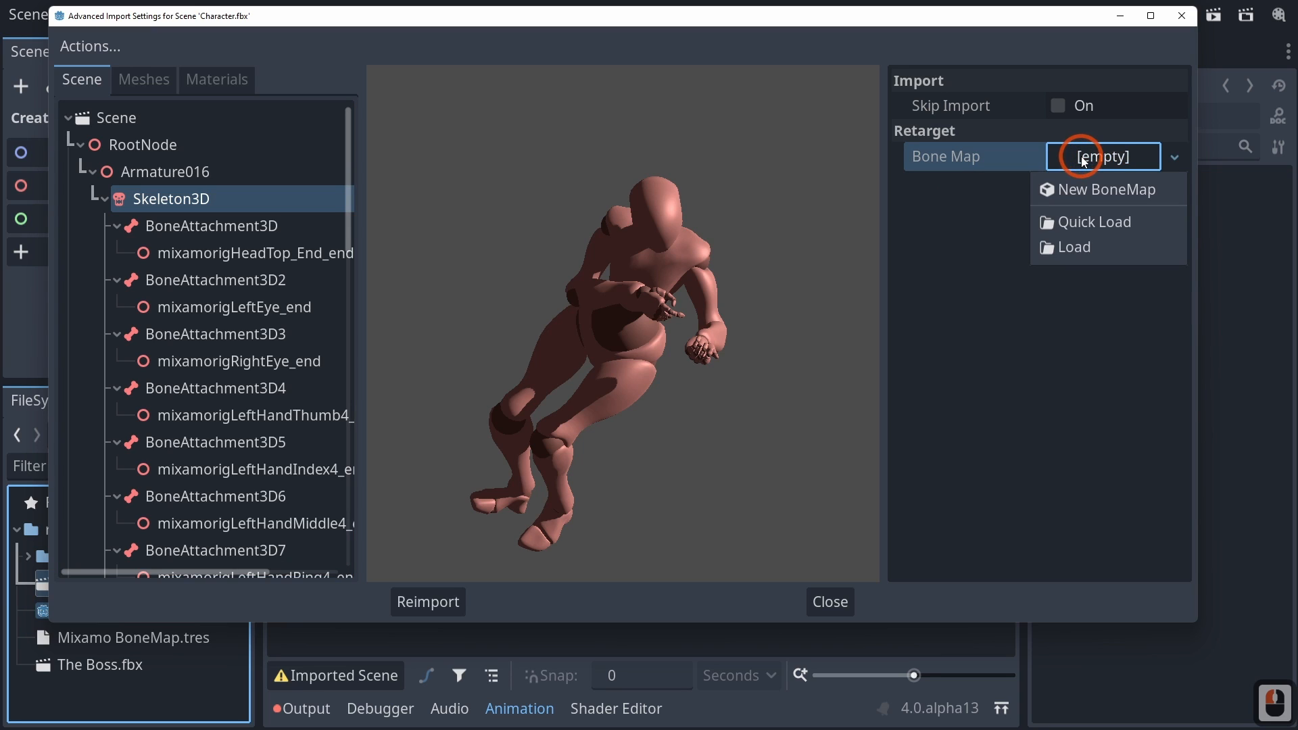
{"action": "left_click", "coordinate": [1080, 190]}
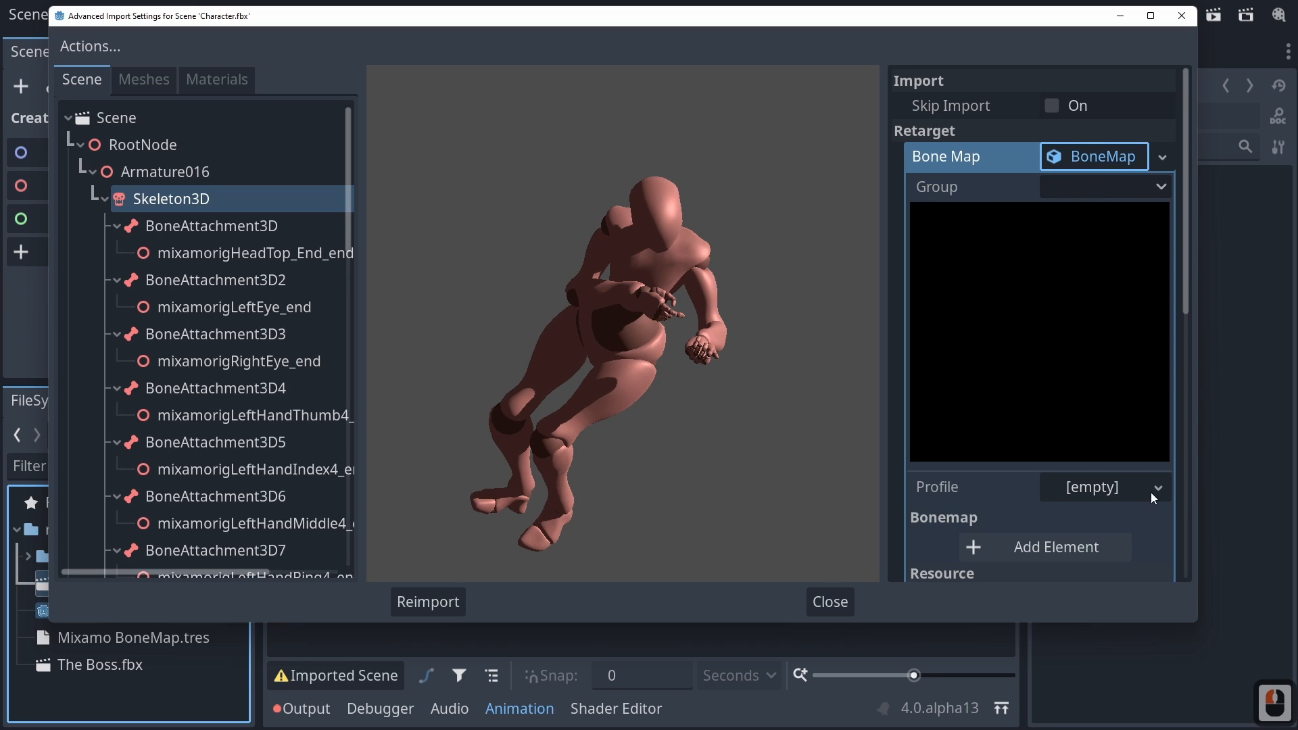
Review the Skeleton3D retarget options for Remove Tracks, Bone Renamer, Rest Fixer and Fix Silhouette.
{"action": "scroll", "coordinate": [1122, 459], "scroll_direction": "down", "scroll_amount": 2}
{"action": "scroll", "coordinate": [1082, 420], "scroll_direction": "down", "scroll_amount": 4}
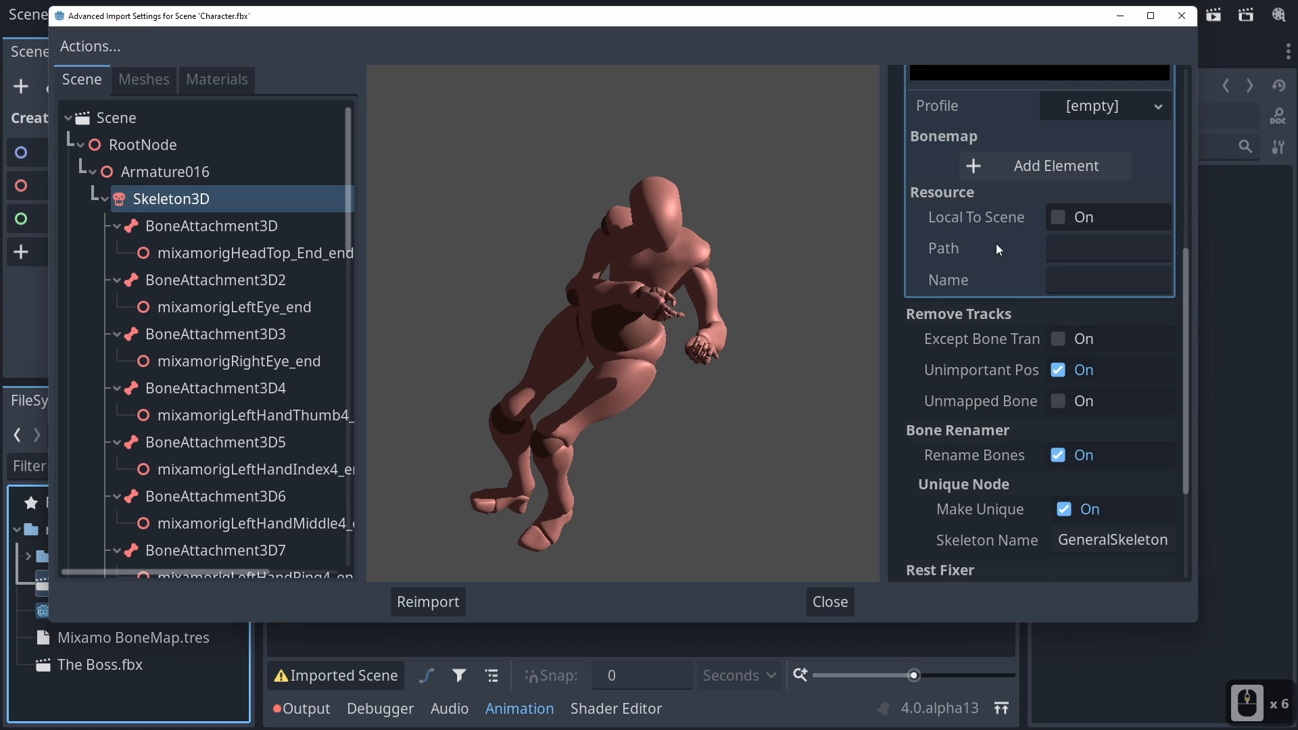
{"action": "scroll", "coordinate": [974, 264], "scroll_direction": "down", "scroll_amount": 5}
{"action": "scroll", "coordinate": [976, 213], "scroll_direction": "down", "scroll_amount": 6}
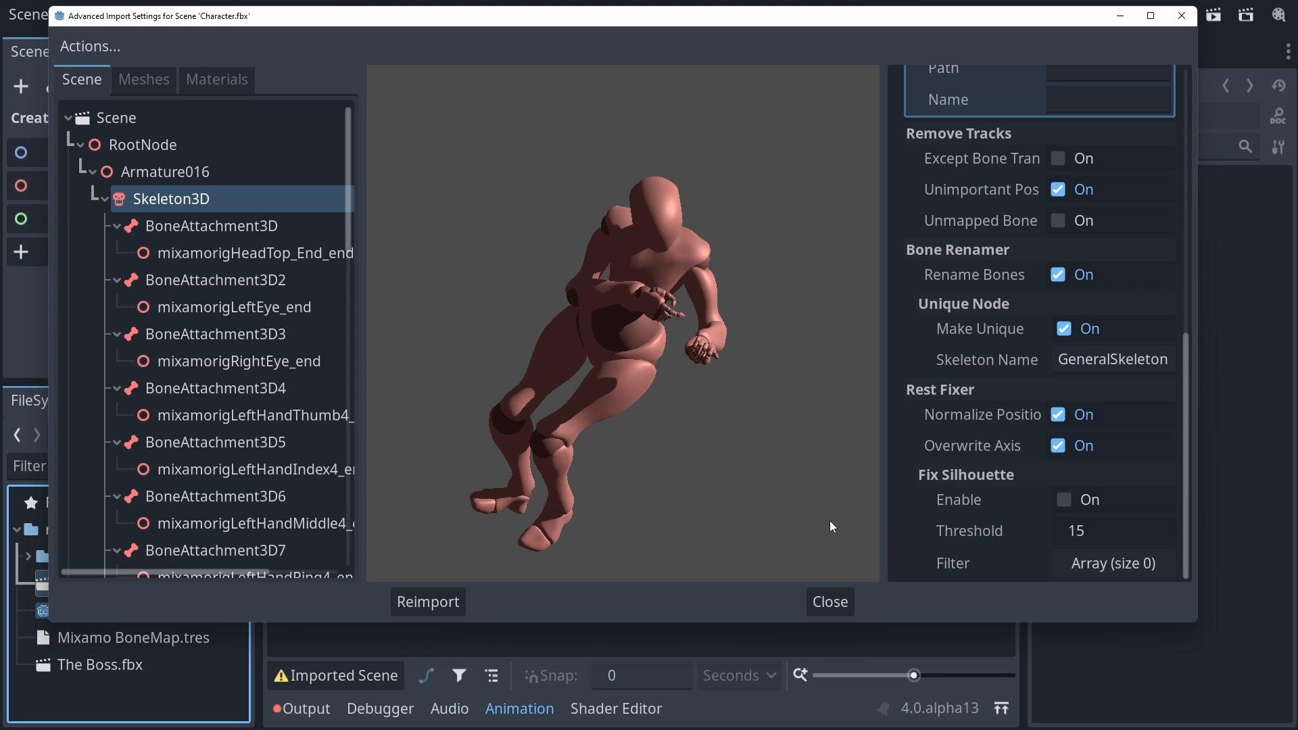
{"action": "scroll", "coordinate": [953, 479], "scroll_direction": "up", "scroll_amount": 11}
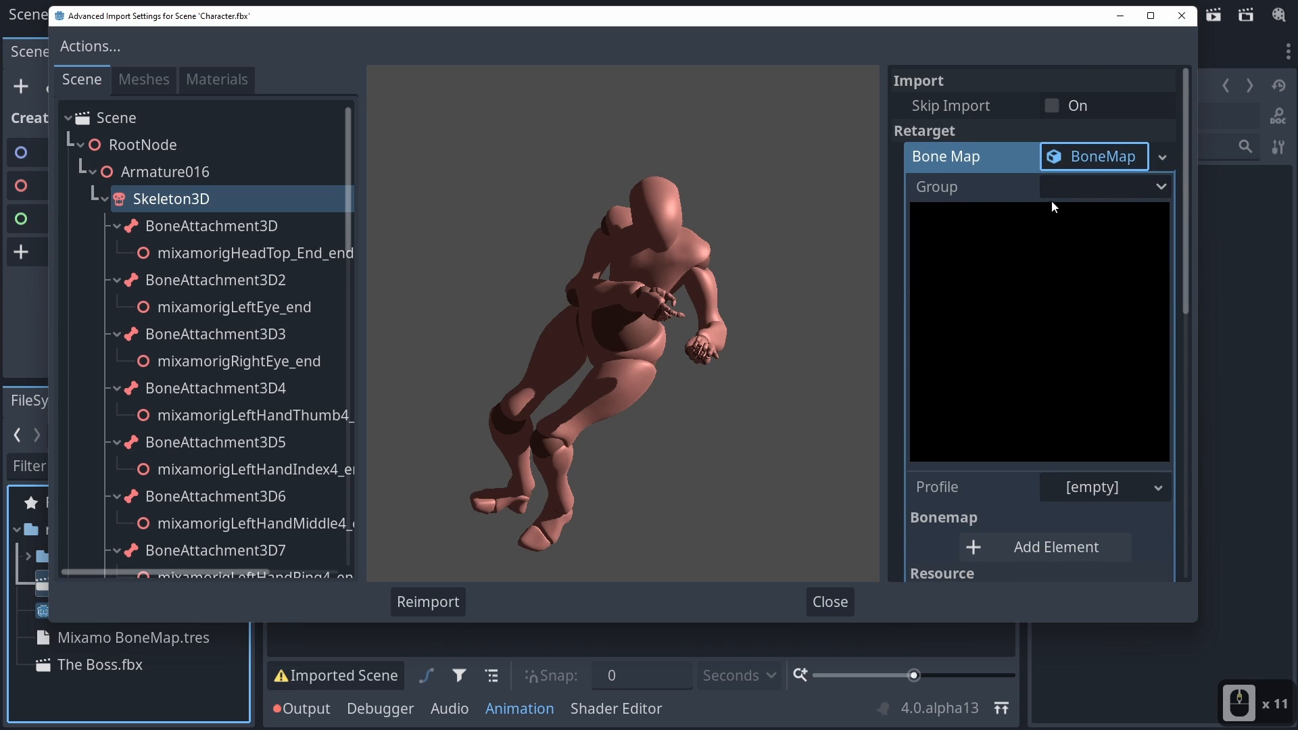
Assign a new SkeletonProfile as the bone map's profile and expand its properties.
{"action": "left_click", "coordinate": [1058, 196]}
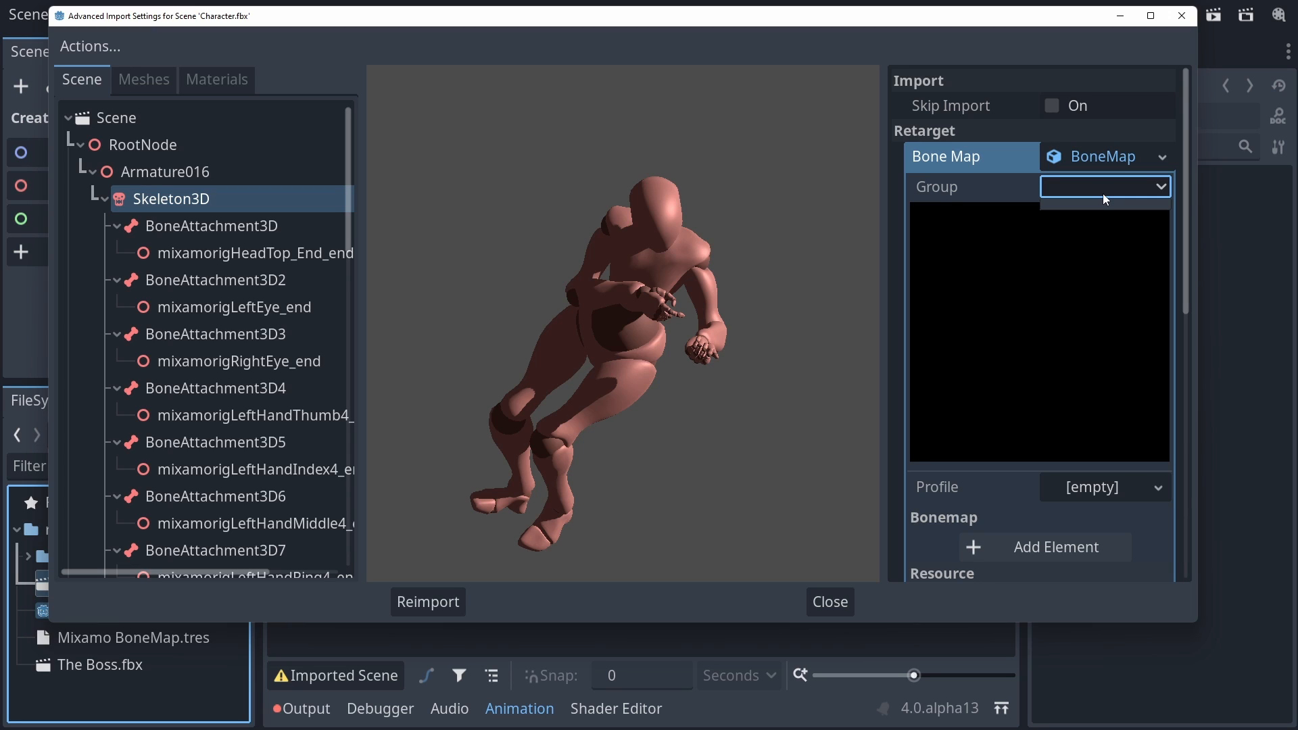
{"action": "left_click", "coordinate": [925, 330]}
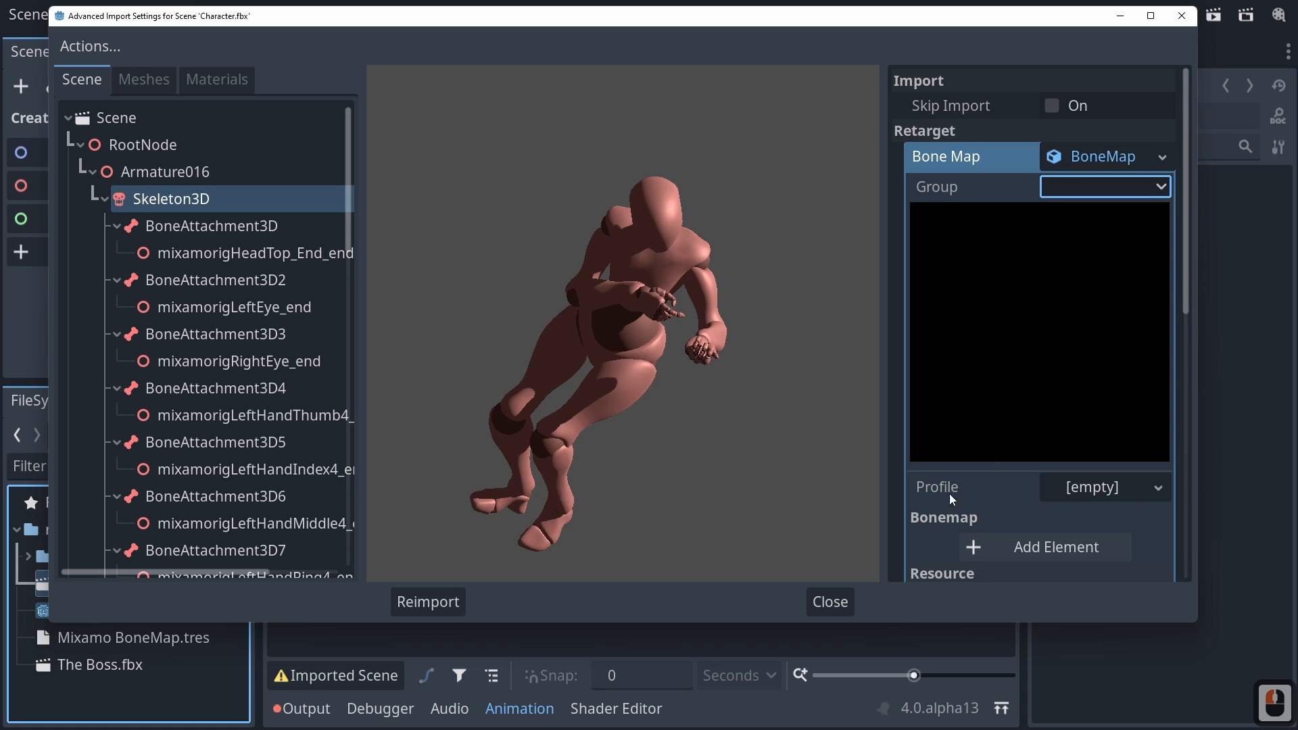
{"action": "left_click", "coordinate": [1133, 492]}
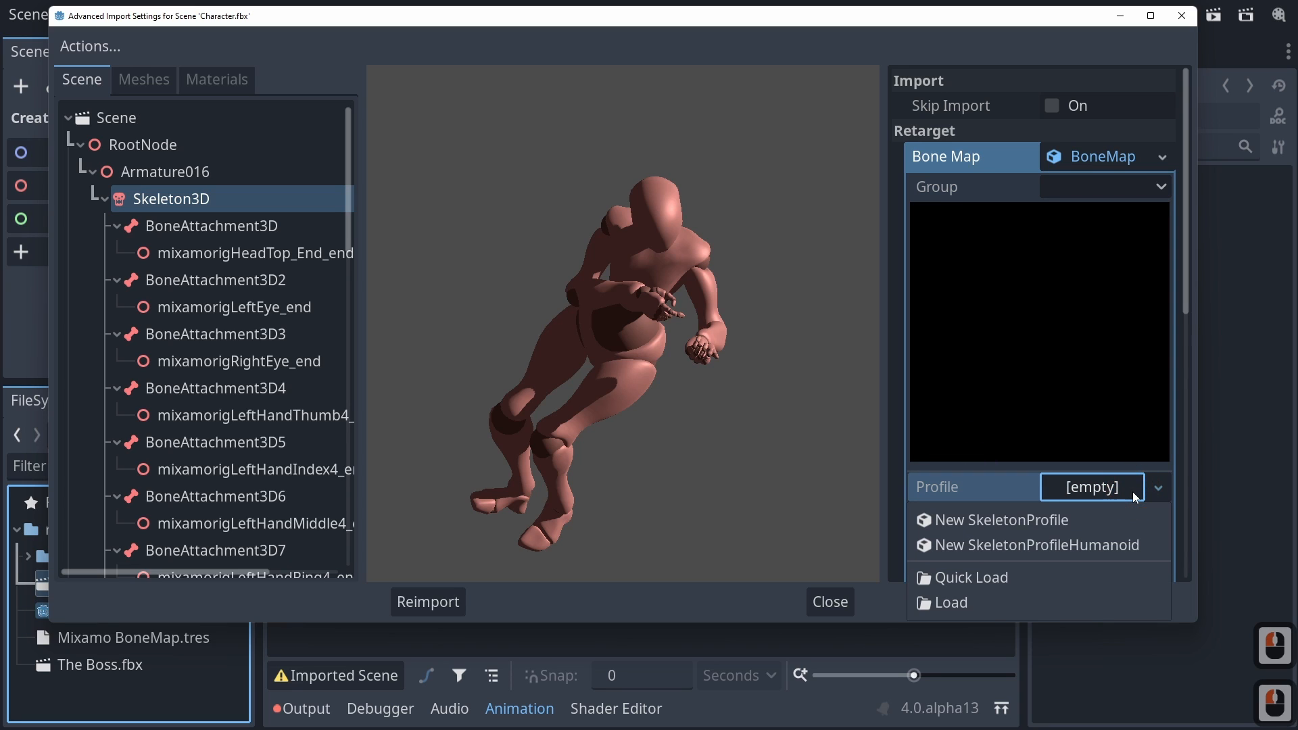
{"action": "left_click", "coordinate": [1071, 520]}
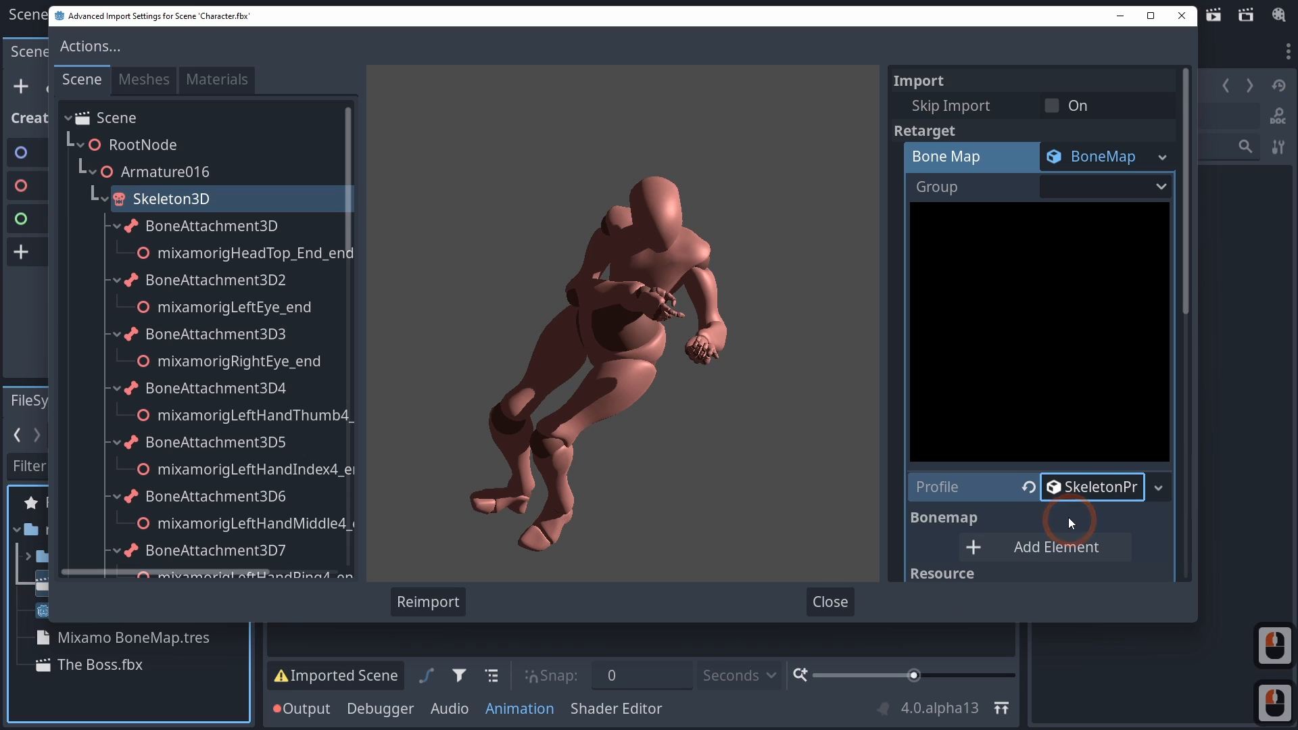
{"action": "scroll", "coordinate": [1069, 518], "scroll_direction": "down", "scroll_amount": 2}
{"action": "left_click", "coordinate": [1072, 360]}
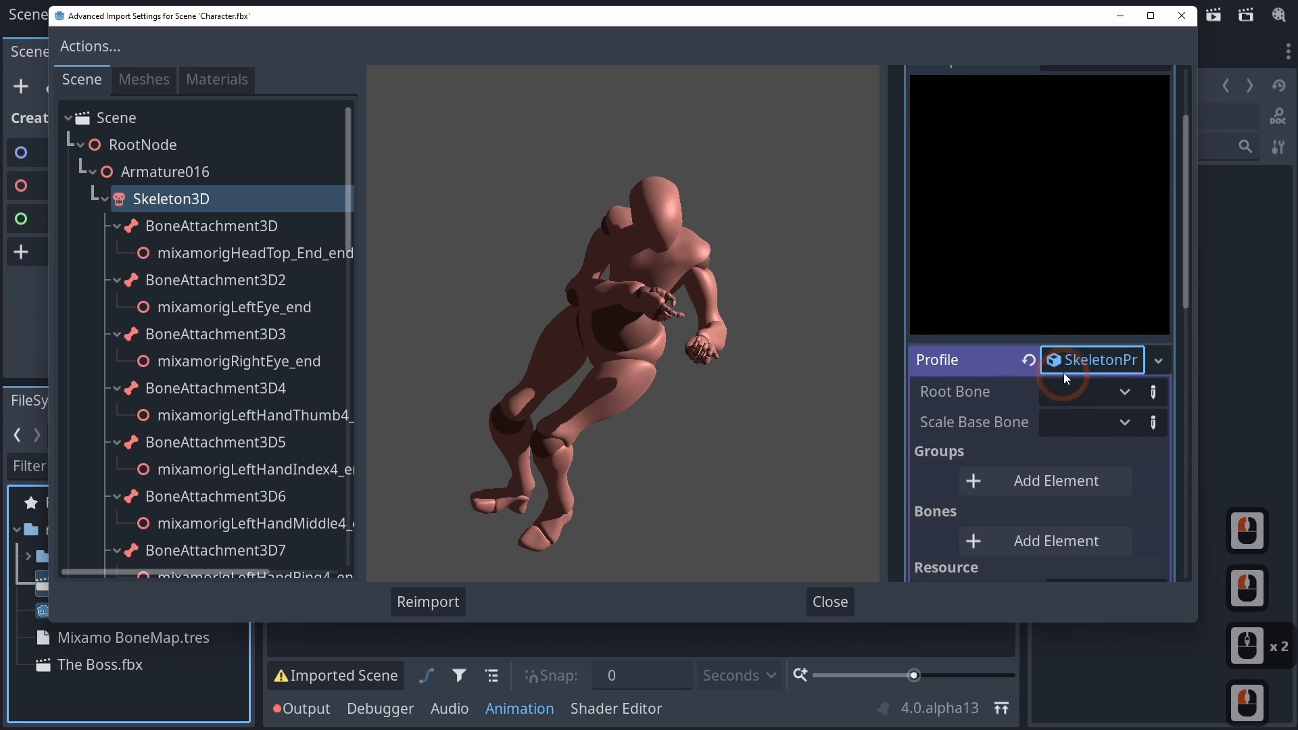
Examine the available profile types and the Root Bone and Scale Base Bone choices of the SkeletonProfile.
{"action": "left_click", "coordinate": [1158, 359]}
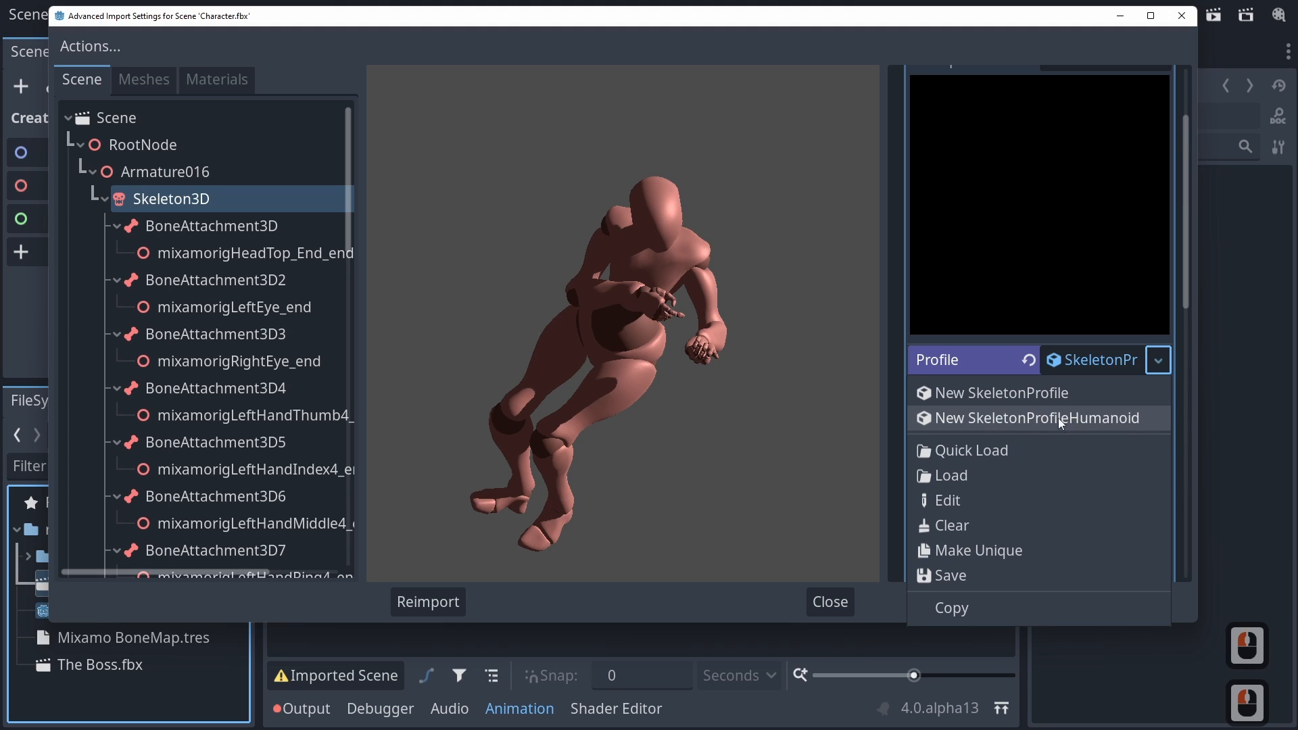
{"action": "left_click", "coordinate": [975, 392]}
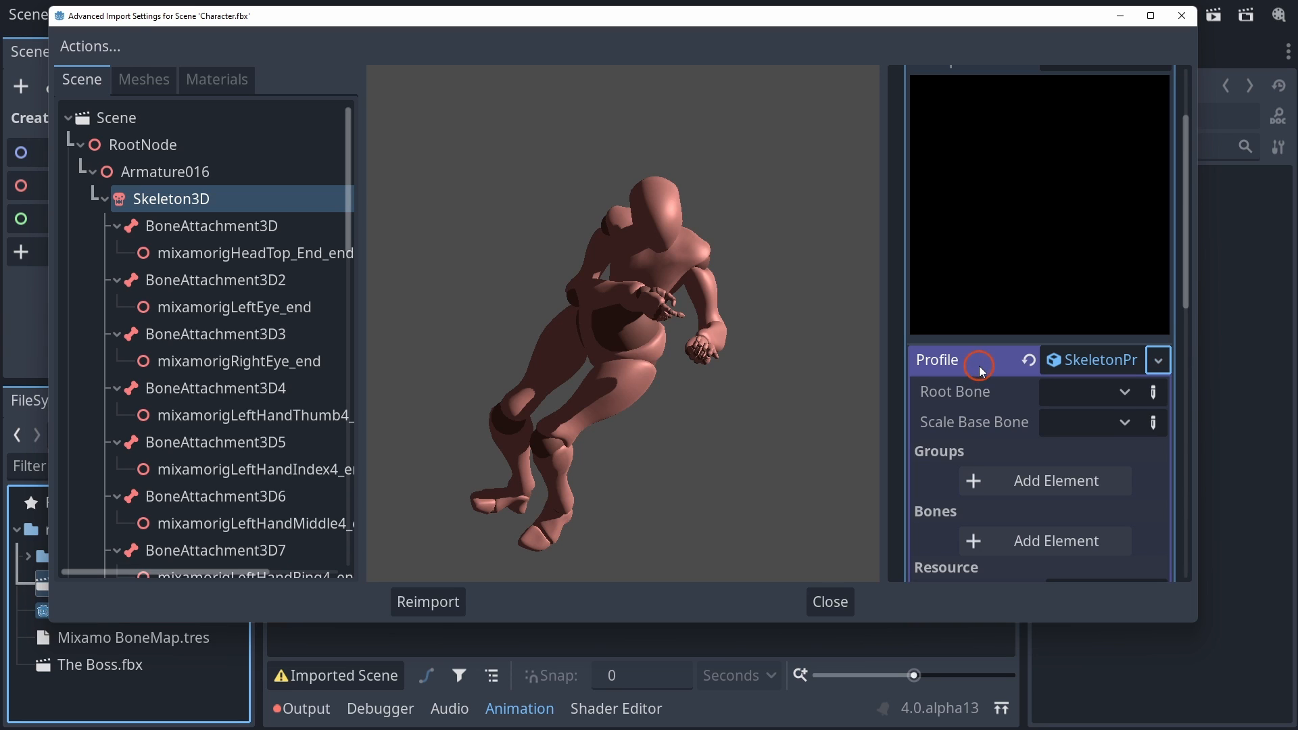
{"action": "left_click", "coordinate": [1102, 393]}
{"action": "left_click", "coordinate": [964, 428]}
{"action": "left_click", "coordinate": [1090, 421]}
{"action": "left_click", "coordinate": [991, 420]}
{"action": "left_click", "coordinate": [1038, 481]}
Add one empty bone entry and one empty group entry to the SkeletonProfile and review their fields in a widened inspector.
{"action": "scroll", "coordinate": [1038, 484], "scroll_direction": "down", "scroll_amount": 1}
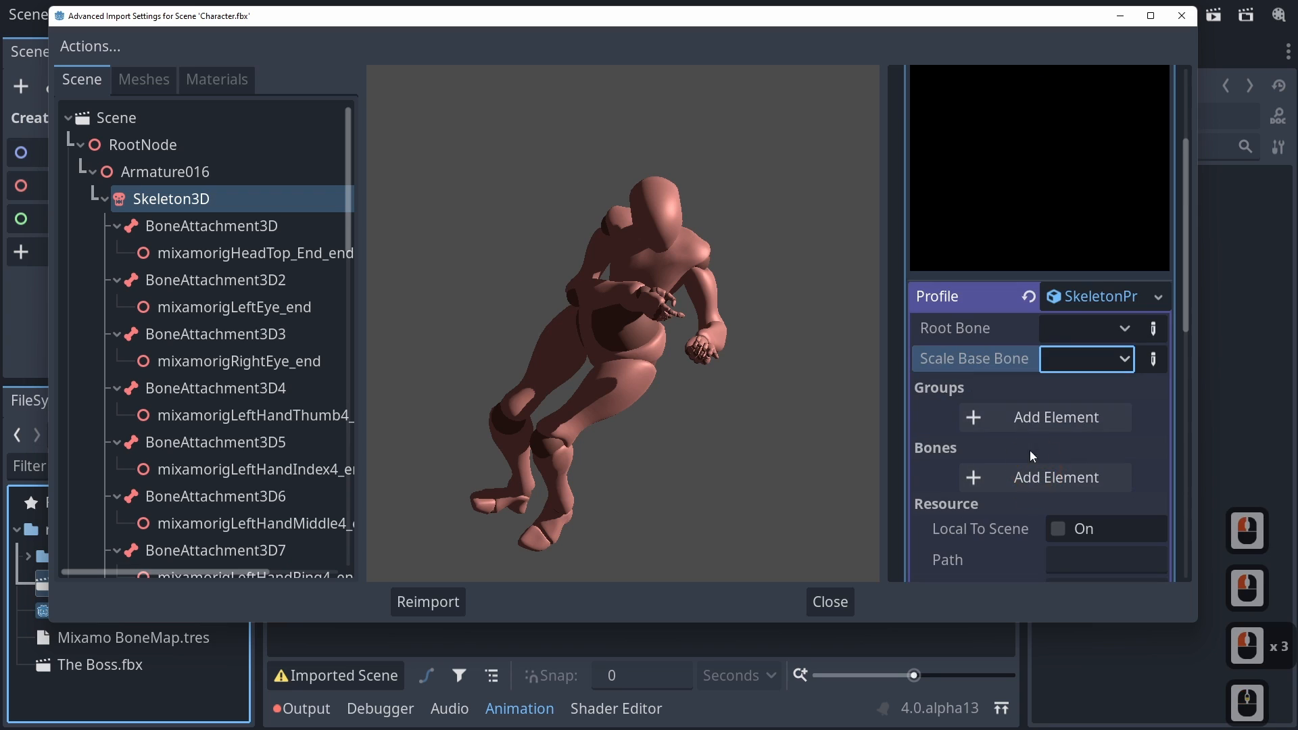
{"action": "left_click", "coordinate": [1037, 484]}
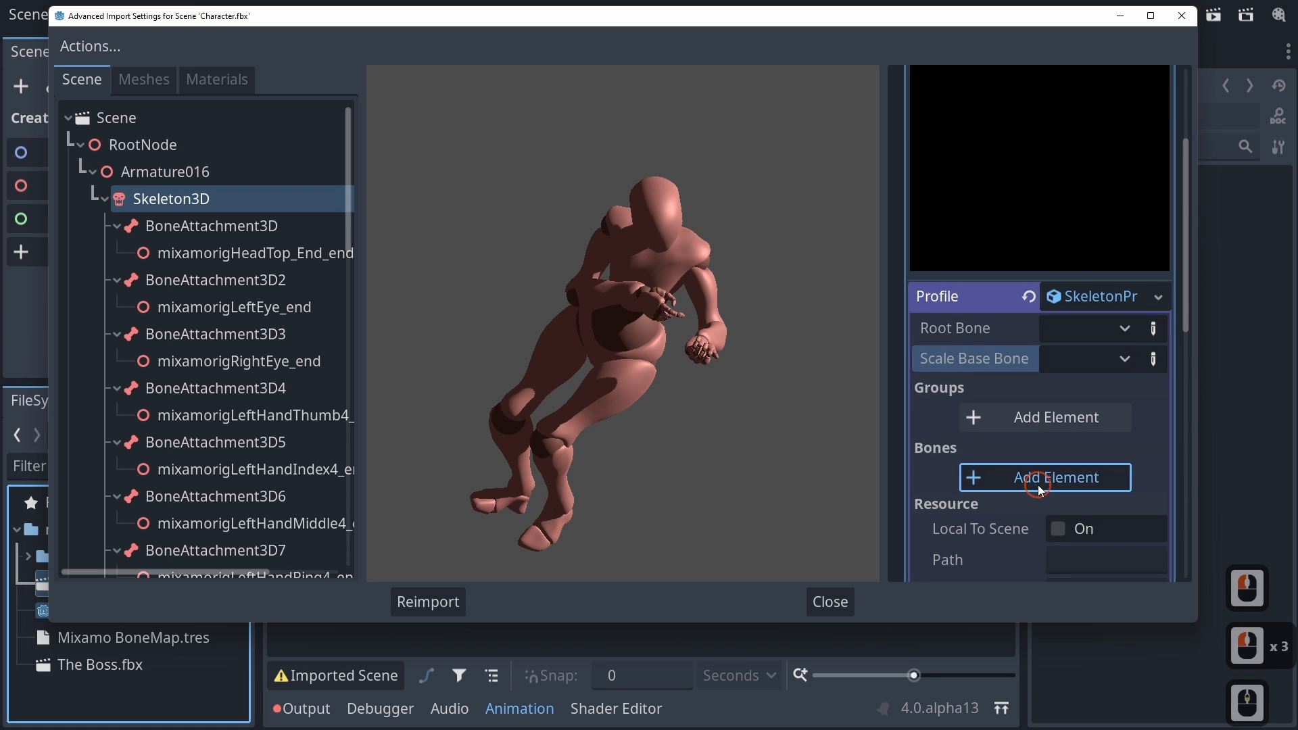
{"action": "scroll", "coordinate": [1099, 335], "scroll_direction": "down", "scroll_amount": 4}
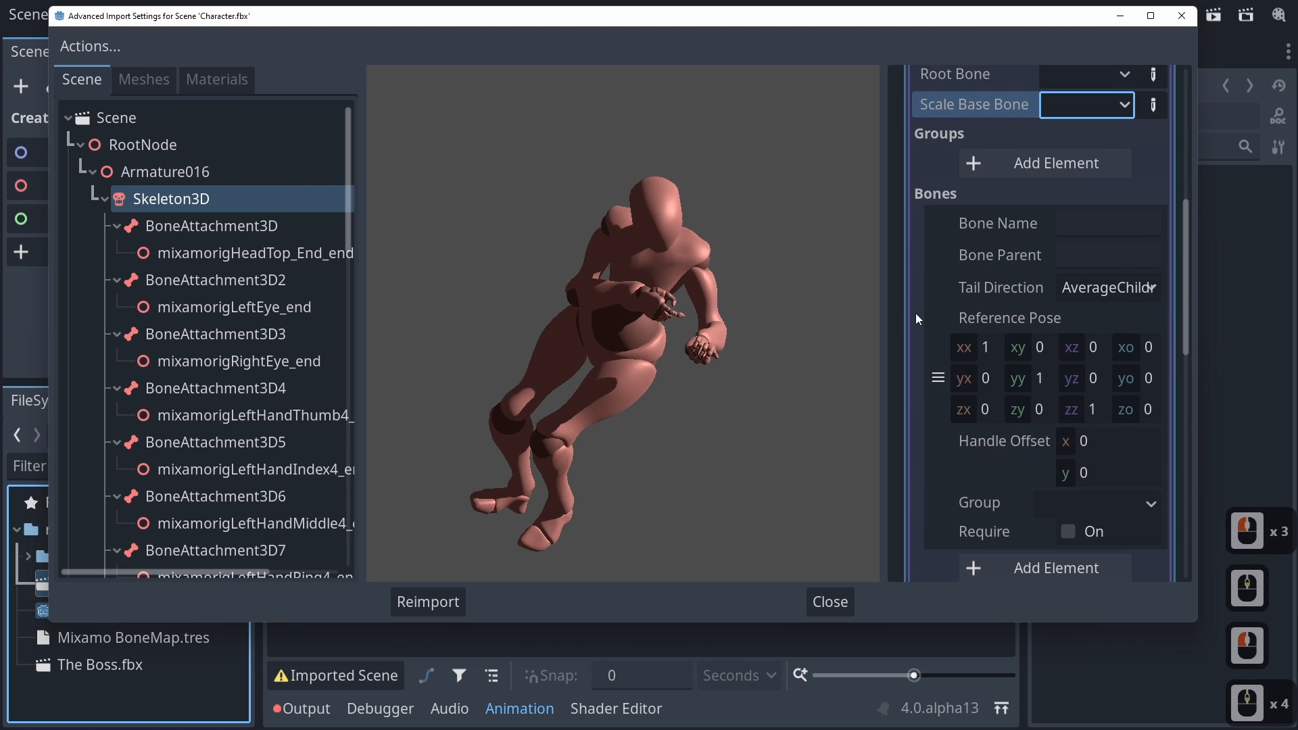
{"action": "left_click_drag", "start_coordinate": [885, 319], "coordinate": [756, 334]}
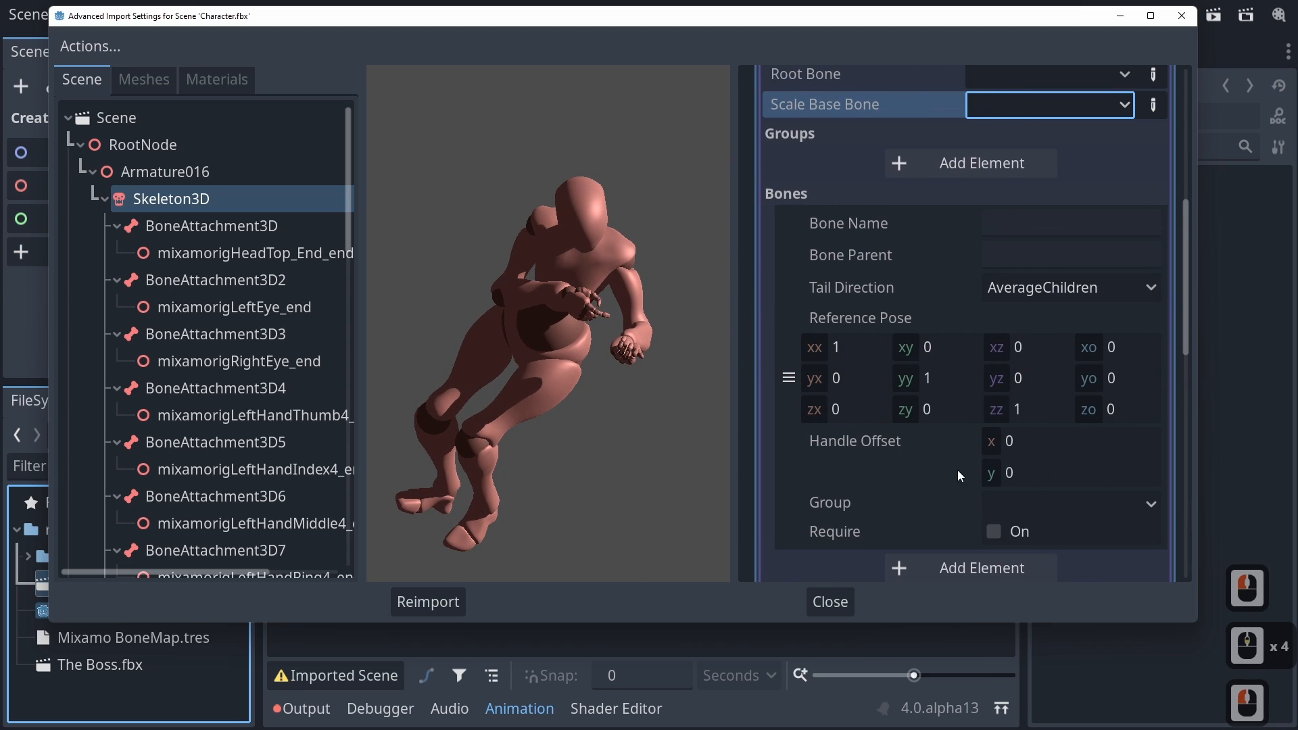
{"action": "scroll", "coordinate": [958, 470], "scroll_direction": "up", "scroll_amount": 2}
{"action": "left_click", "coordinate": [963, 296]}
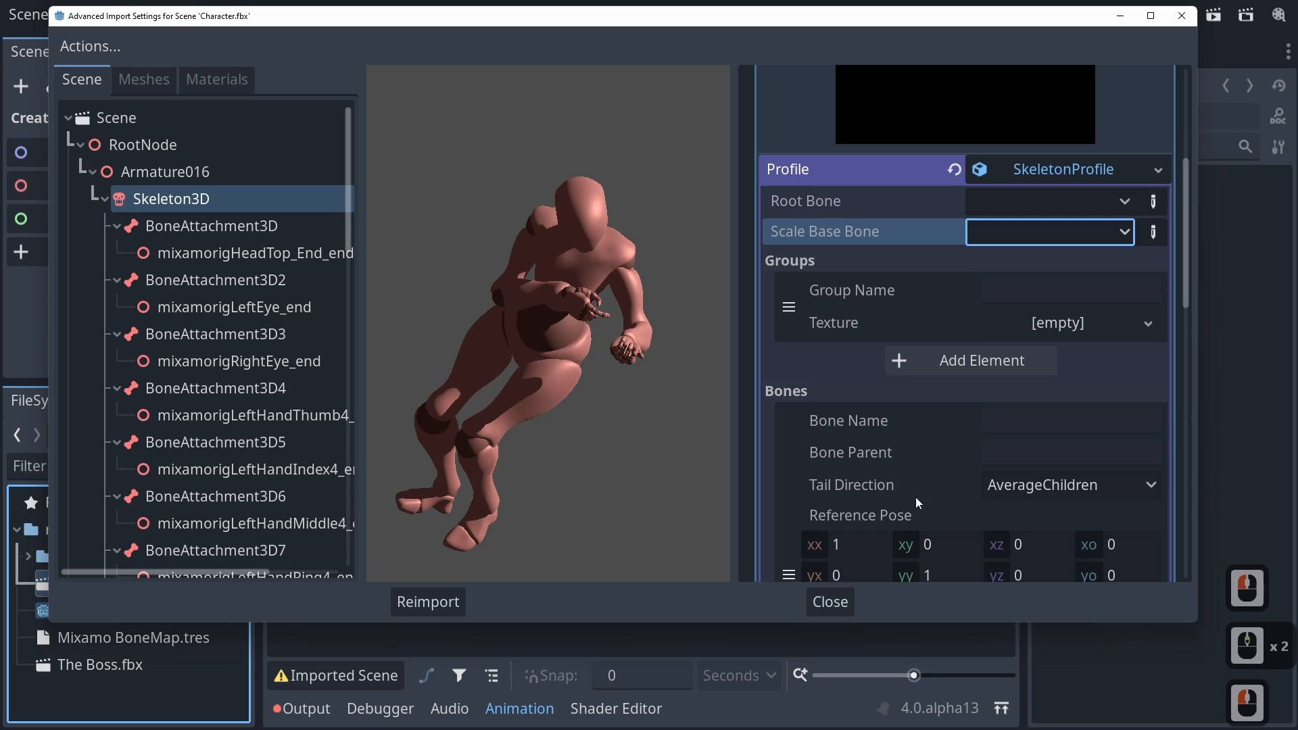
{"action": "scroll", "coordinate": [960, 493], "scroll_direction": "down", "scroll_amount": 4}
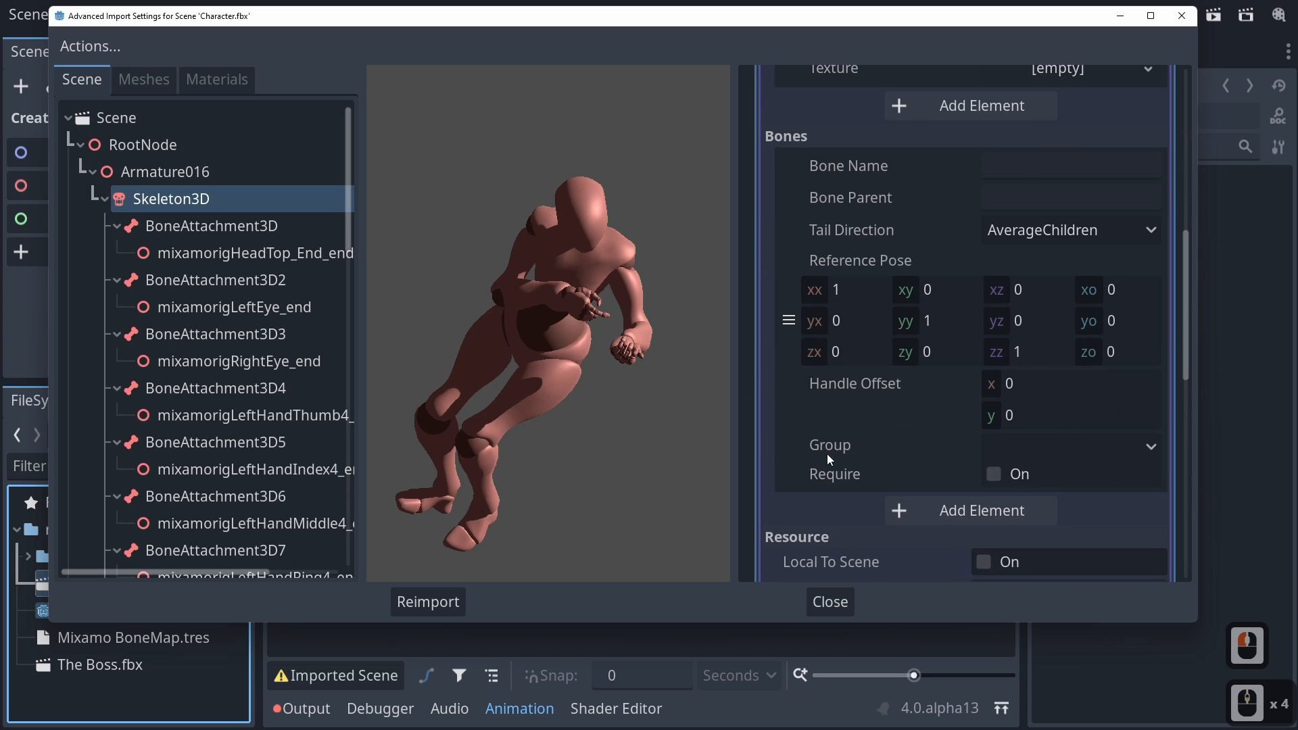
{"action": "scroll", "coordinate": [808, 438], "scroll_direction": "up", "scroll_amount": 3}
{"action": "scroll", "coordinate": [947, 484], "scroll_direction": "up", "scroll_amount": 1}
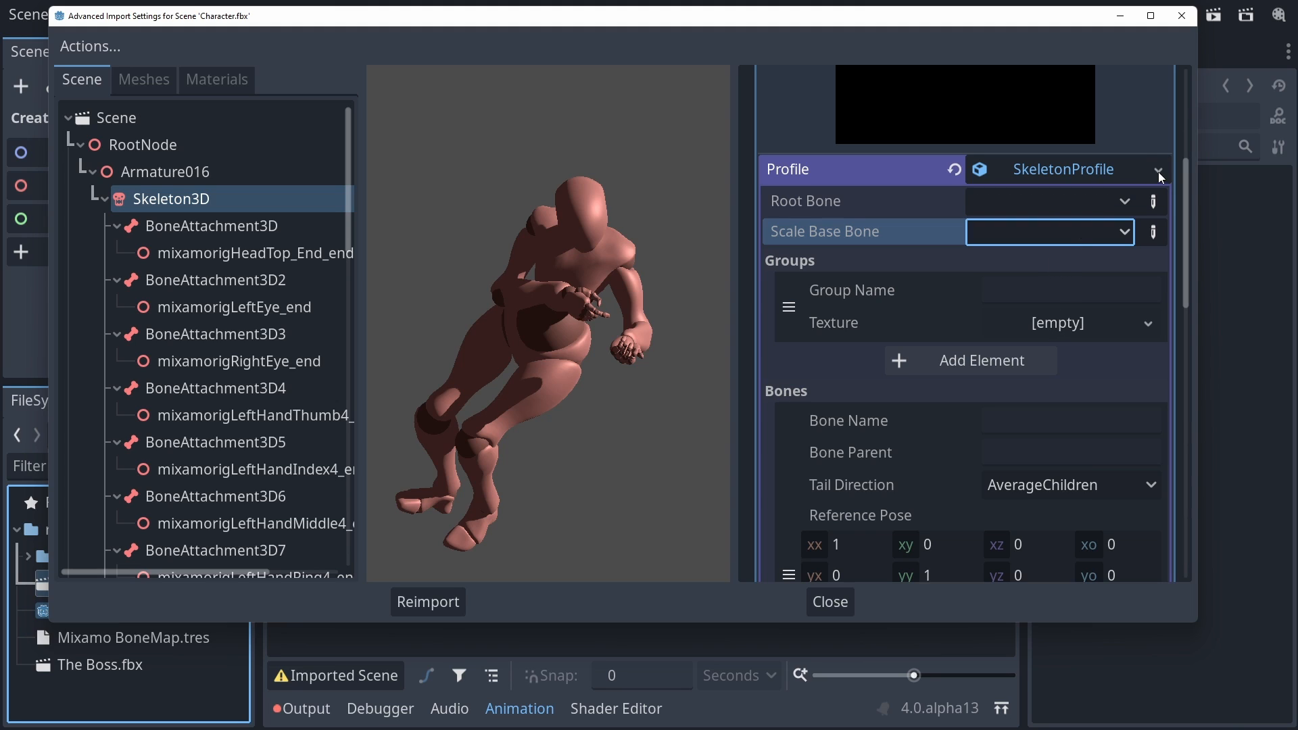
Clear the bone map's profile and assign a new SkeletonProfileHumanoid instead.
{"action": "left_click", "coordinate": [953, 170]}
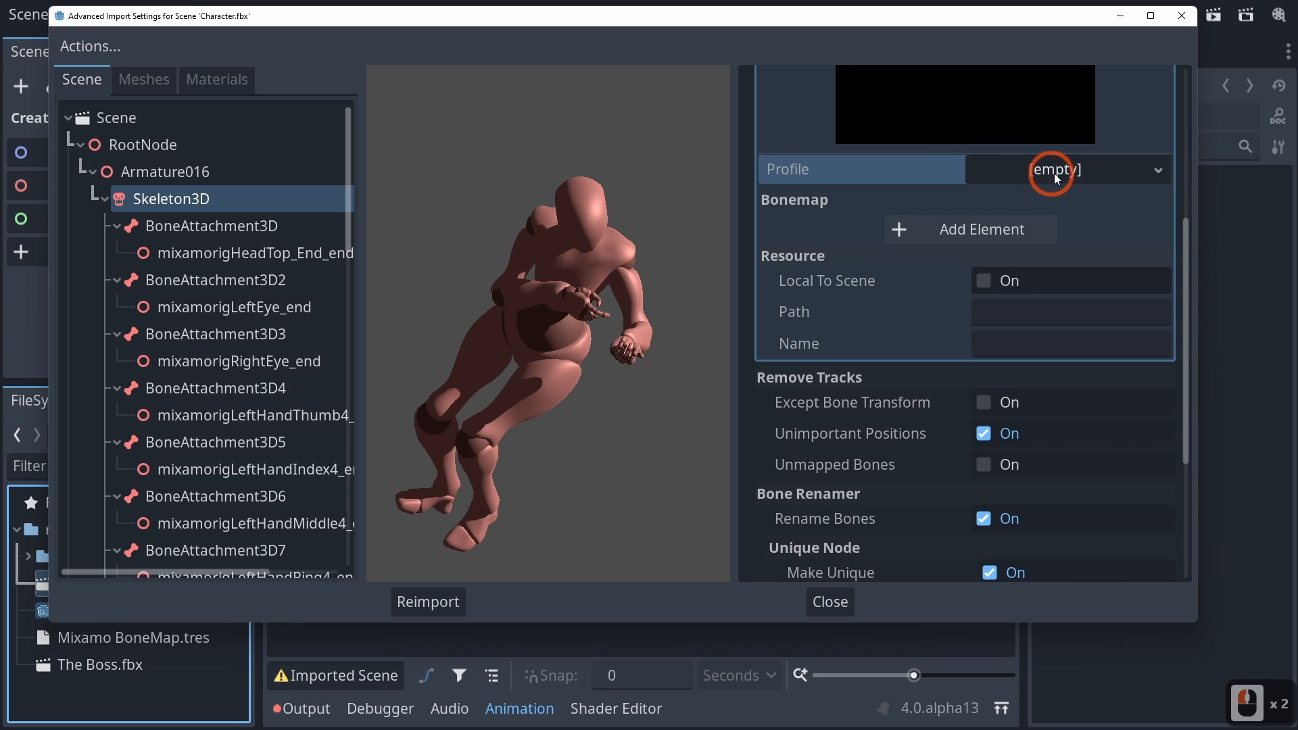
{"action": "left_click", "coordinate": [1055, 170]}
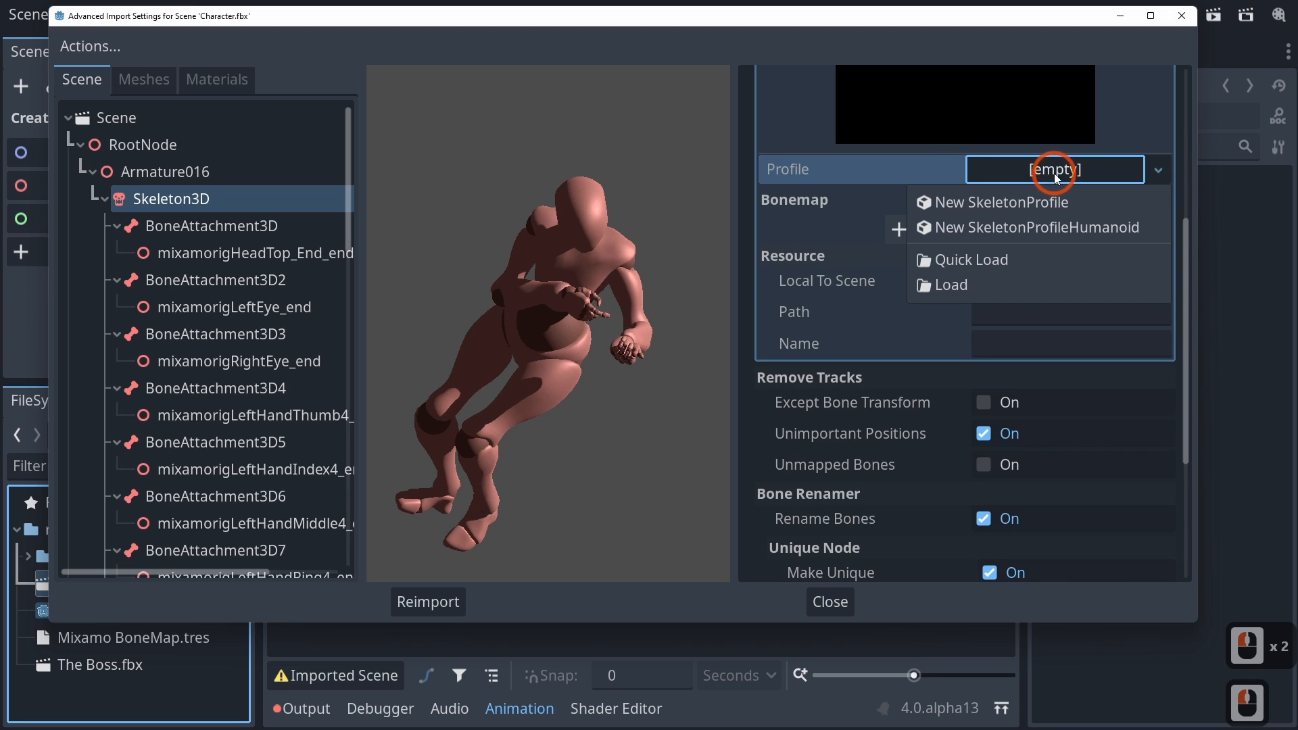
{"action": "left_click", "coordinate": [1006, 227]}
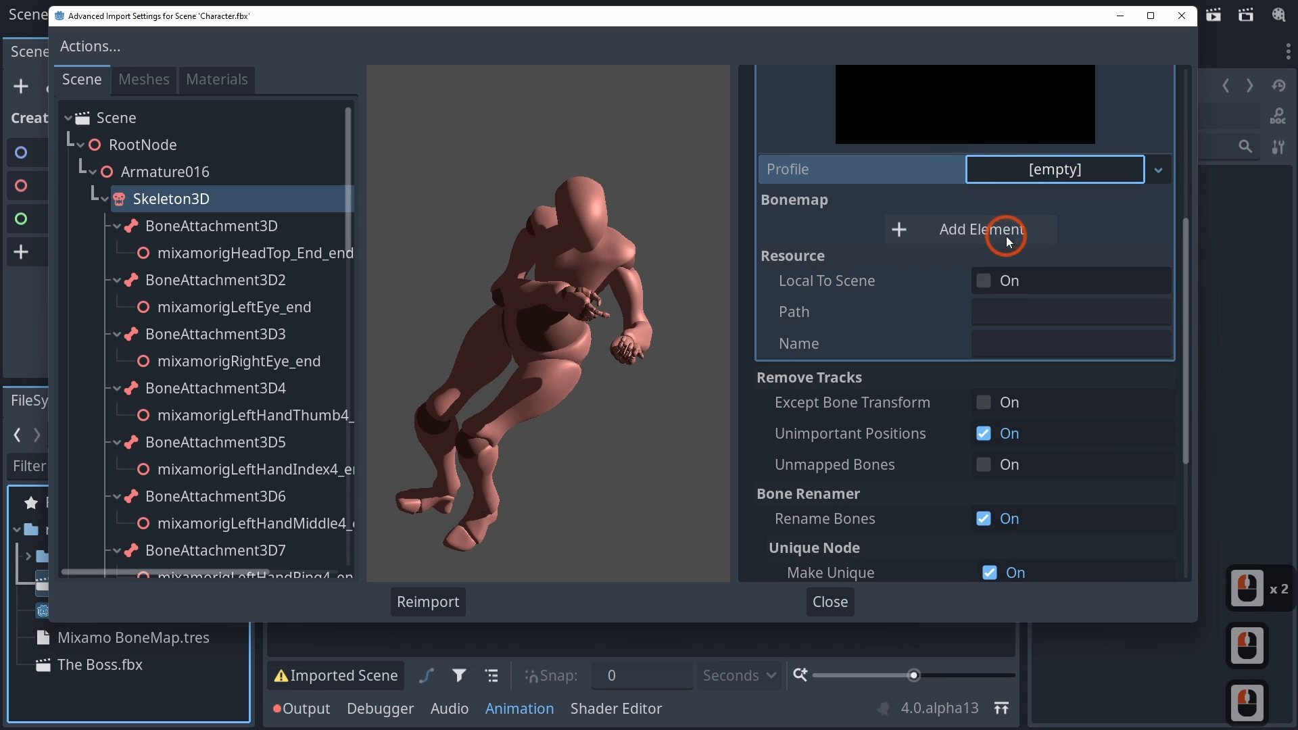
{"action": "scroll", "coordinate": [927, 246], "scroll_direction": "up", "scroll_amount": 7}
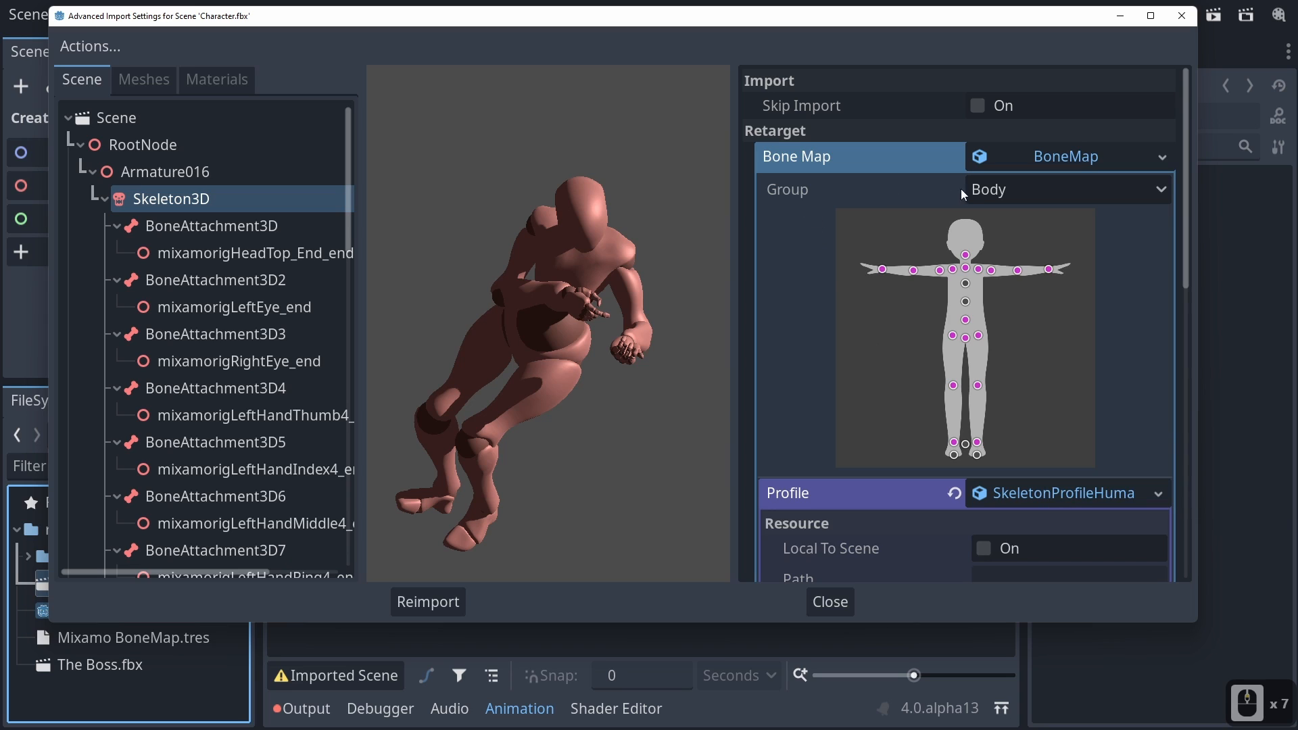
Look through the bone map's Face and hand groups and return to the Body group.
{"action": "left_click", "coordinate": [1046, 192]}
{"action": "left_click", "coordinate": [1035, 250]}
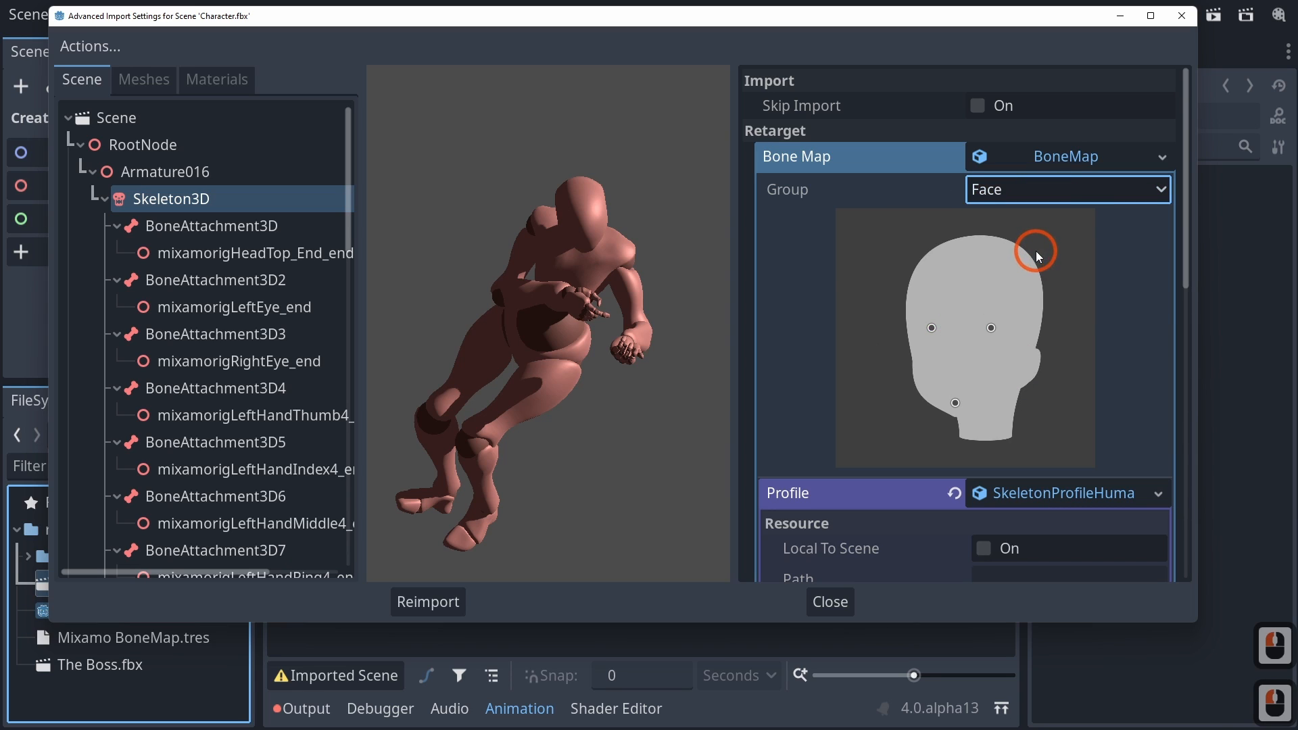
{"action": "left_click", "coordinate": [1077, 192]}
{"action": "left_click", "coordinate": [1073, 270]}
{"action": "left_click", "coordinate": [1093, 189]}
{"action": "left_click", "coordinate": [1072, 304]}
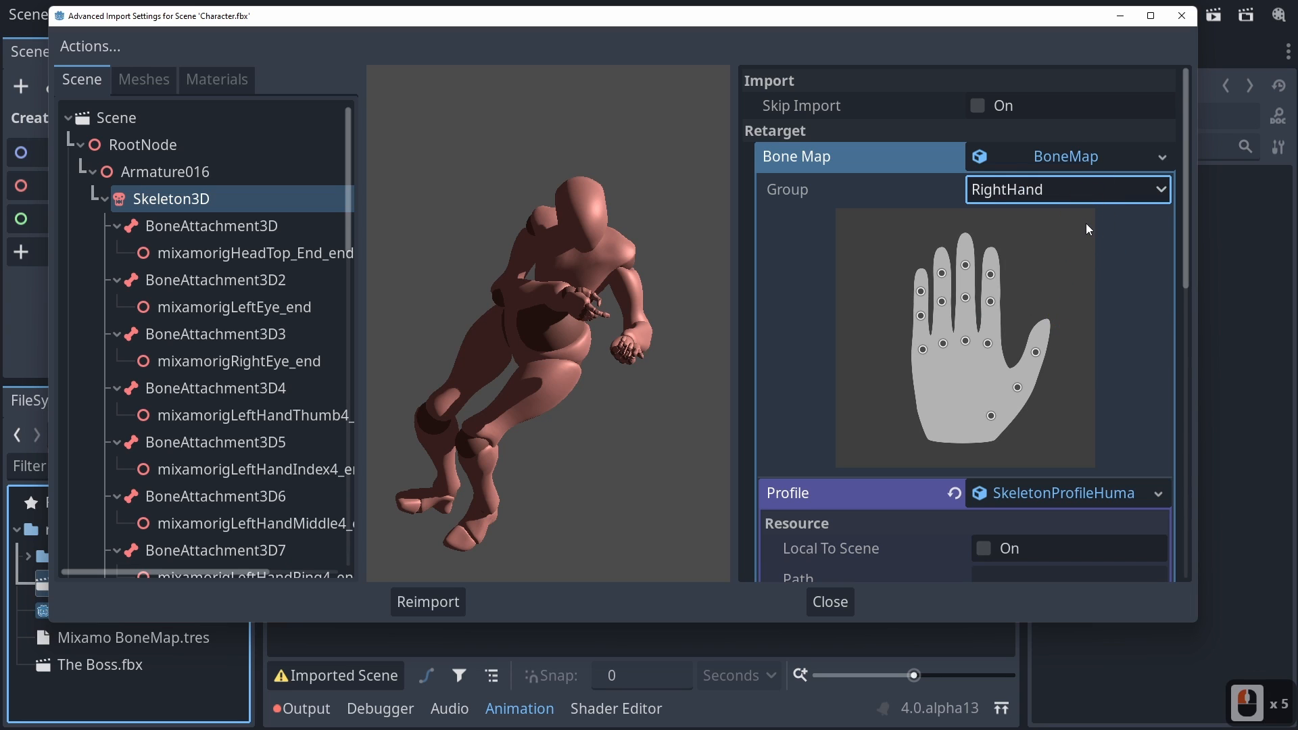
{"action": "left_click", "coordinate": [1060, 192]}
{"action": "left_click", "coordinate": [1060, 224]}
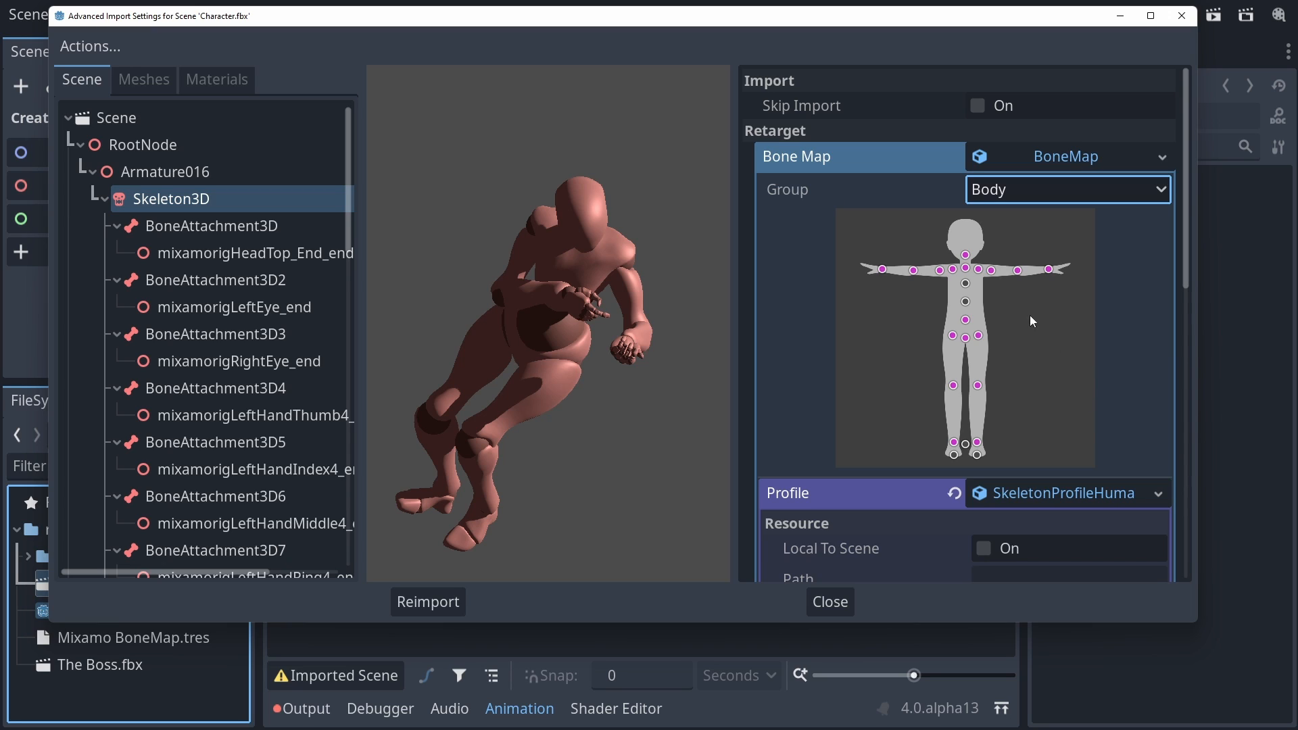
Map the Head slot of the Body group to mixamorig_Head.
{"action": "left_click", "coordinate": [967, 256]}
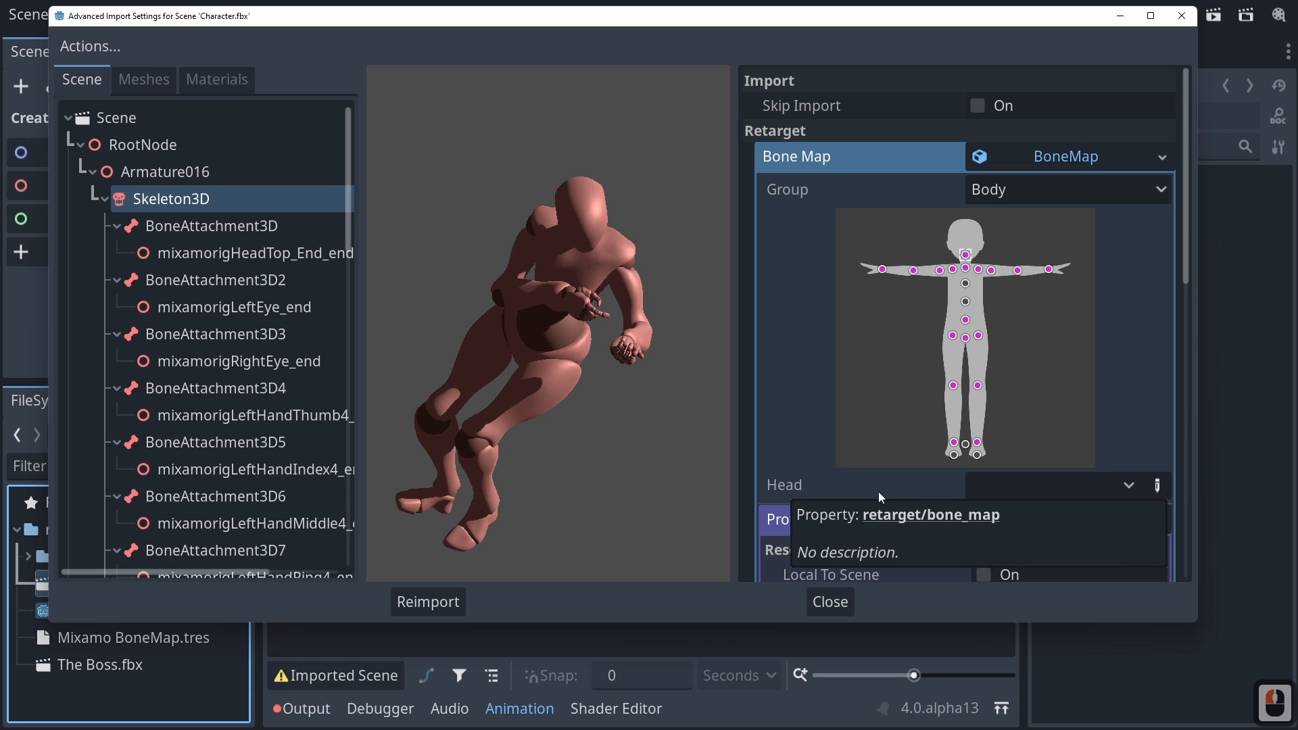
{"action": "left_click", "coordinate": [1077, 491]}
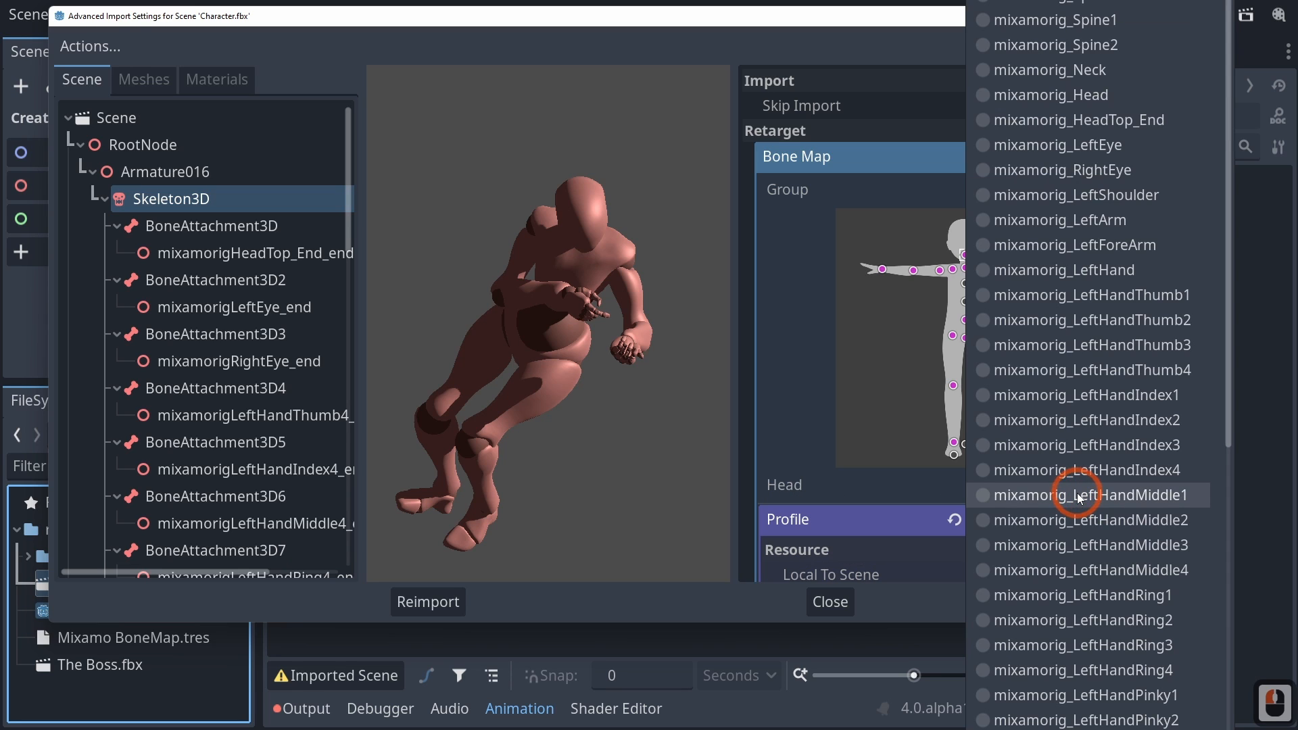
{"action": "scroll", "coordinate": [1070, 528], "scroll_direction": "down", "scroll_amount": 10}
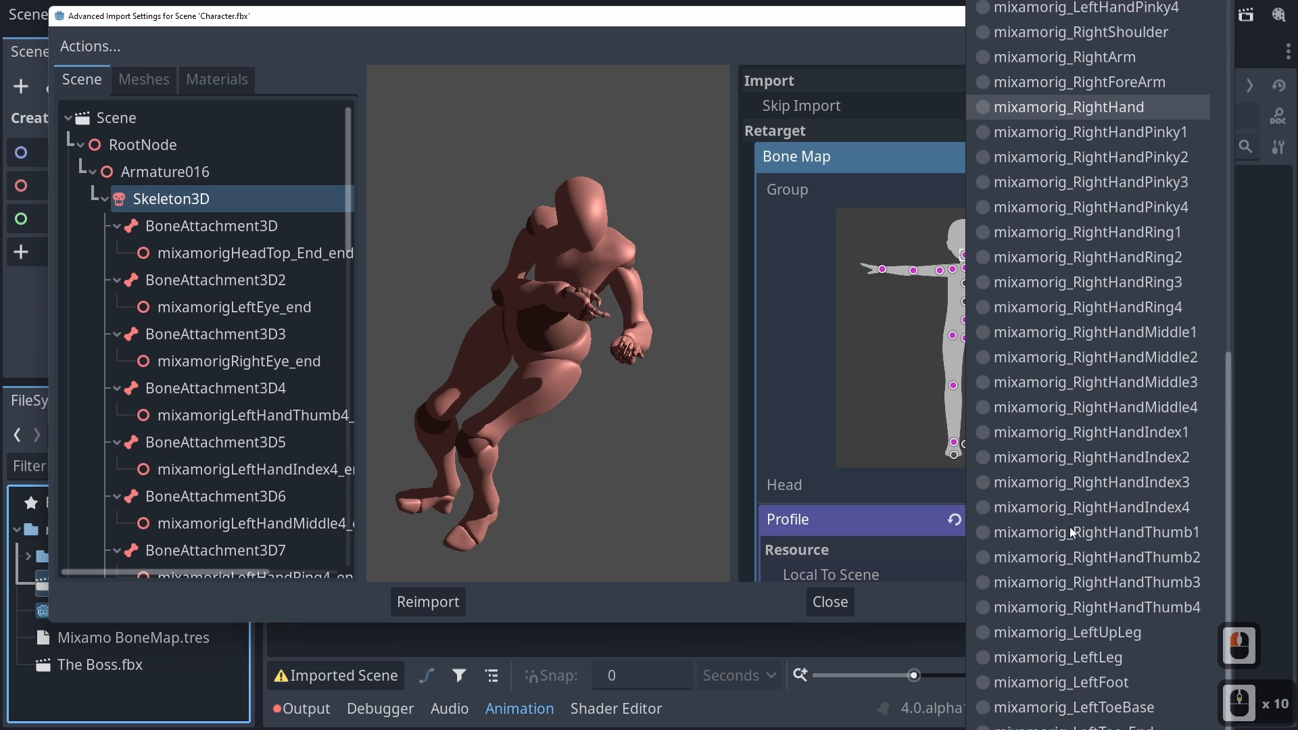
{"action": "scroll", "coordinate": [1070, 526], "scroll_direction": "up", "scroll_amount": 9}
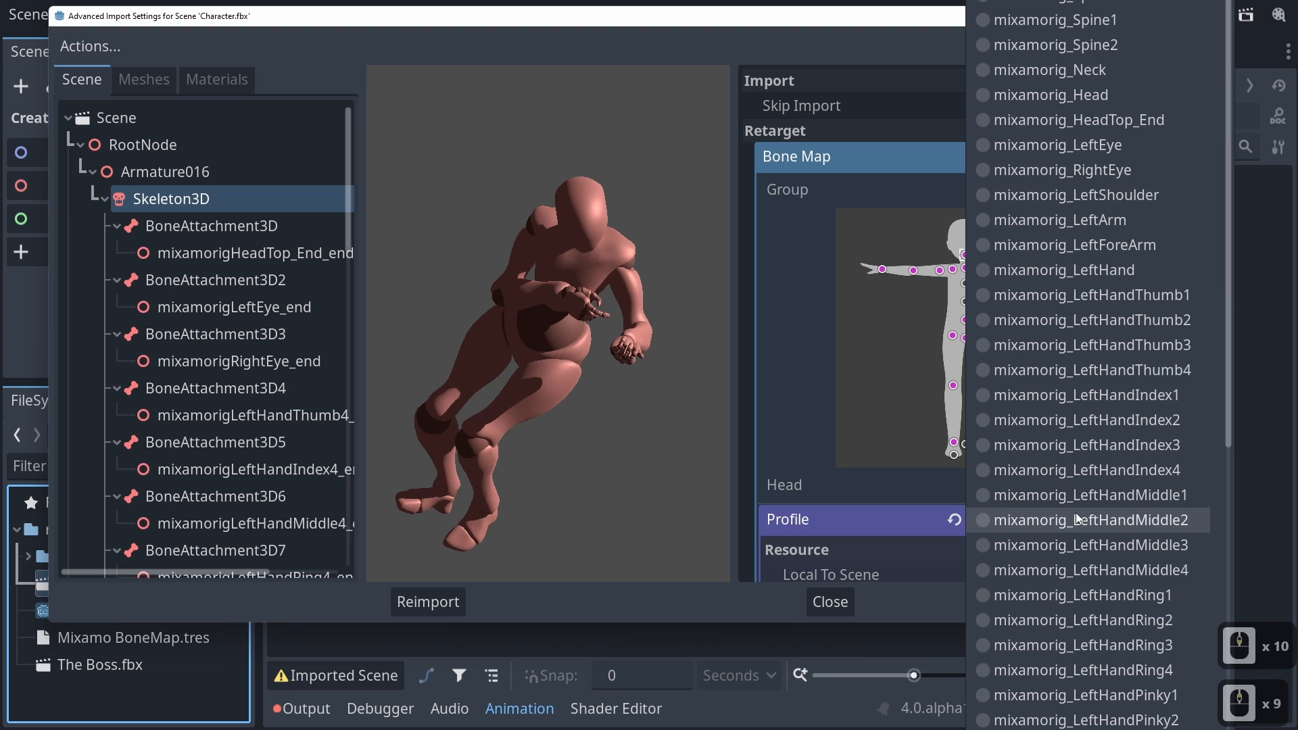
{"action": "scroll", "coordinate": [1077, 513], "scroll_direction": "down", "scroll_amount": 15}
{"action": "scroll", "coordinate": [1076, 510], "scroll_direction": "up", "scroll_amount": 14}
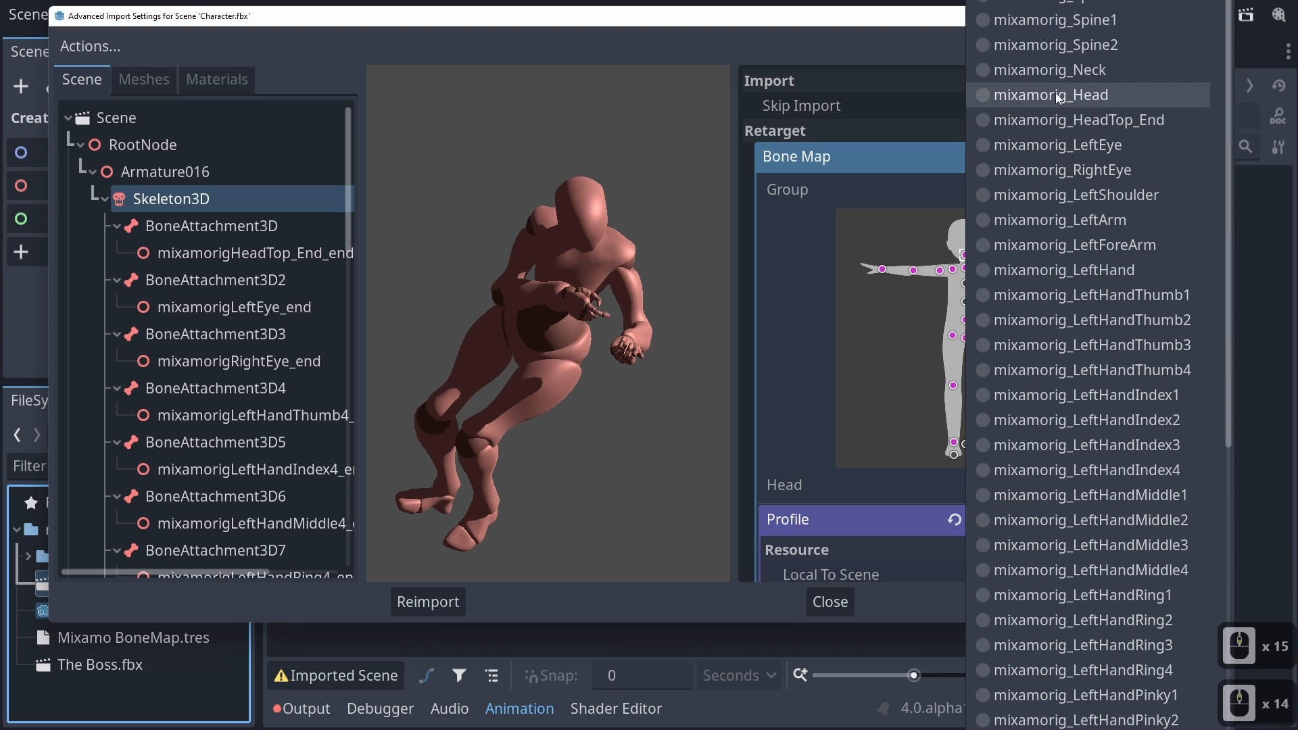
{"action": "left_click", "coordinate": [1093, 95]}
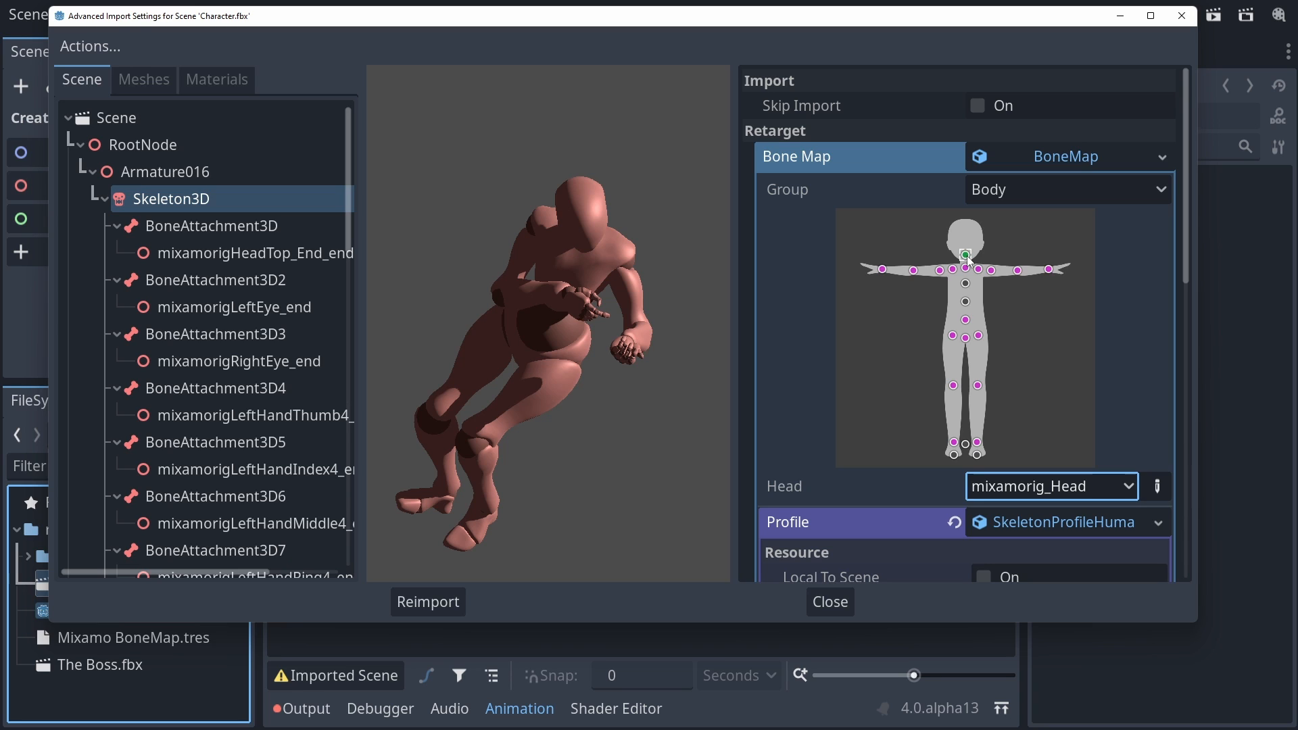
Map the Neck slot to mixamorig_Neck and the UpperChest slot to mixamorig_Spine2.
{"action": "left_click", "coordinate": [965, 268]}
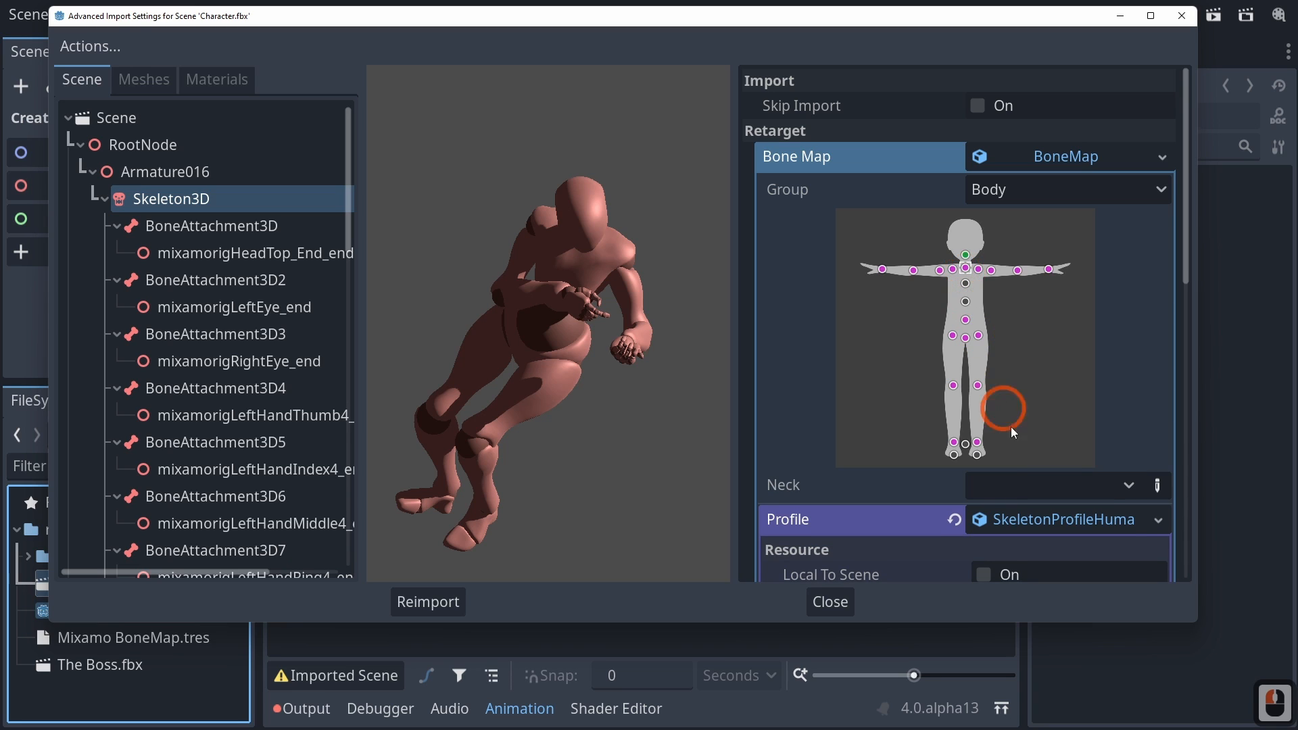
{"action": "left_click", "coordinate": [987, 487]}
{"action": "left_click", "coordinate": [1063, 74]}
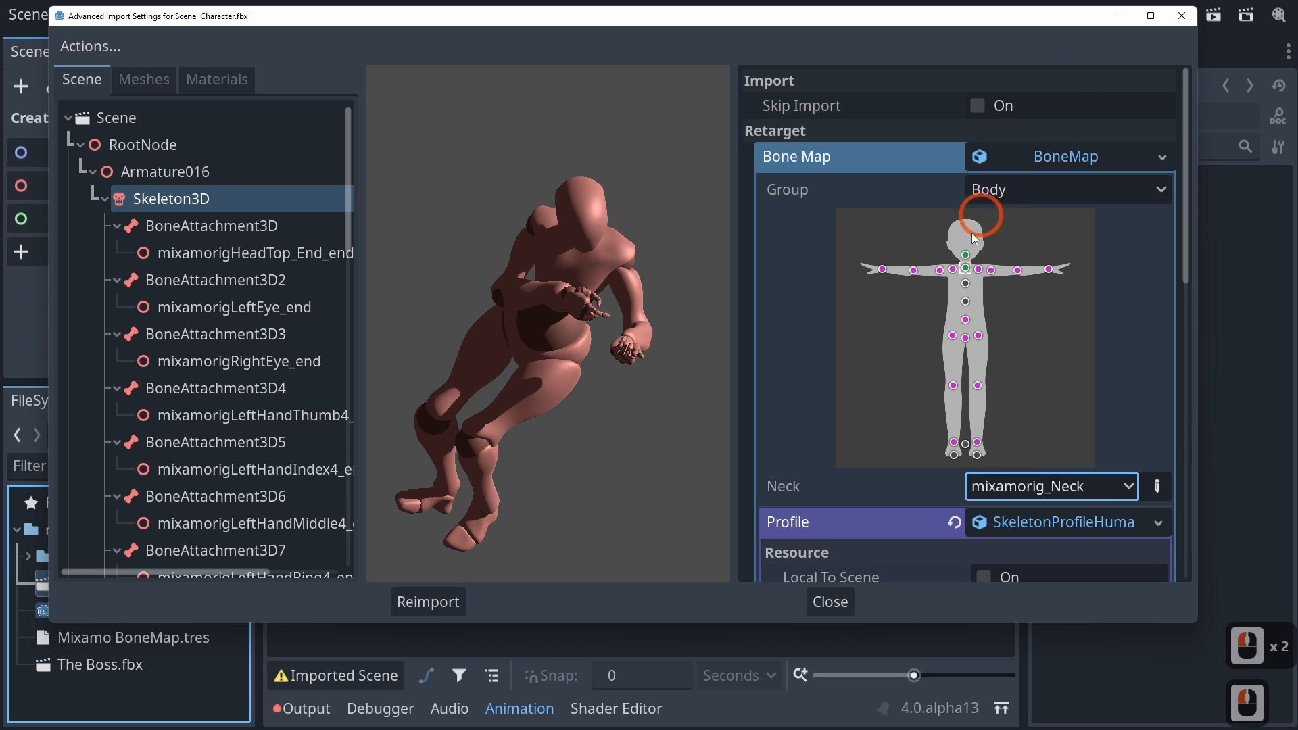
{"action": "left_click", "coordinate": [963, 282]}
{"action": "left_click", "coordinate": [1021, 488]}
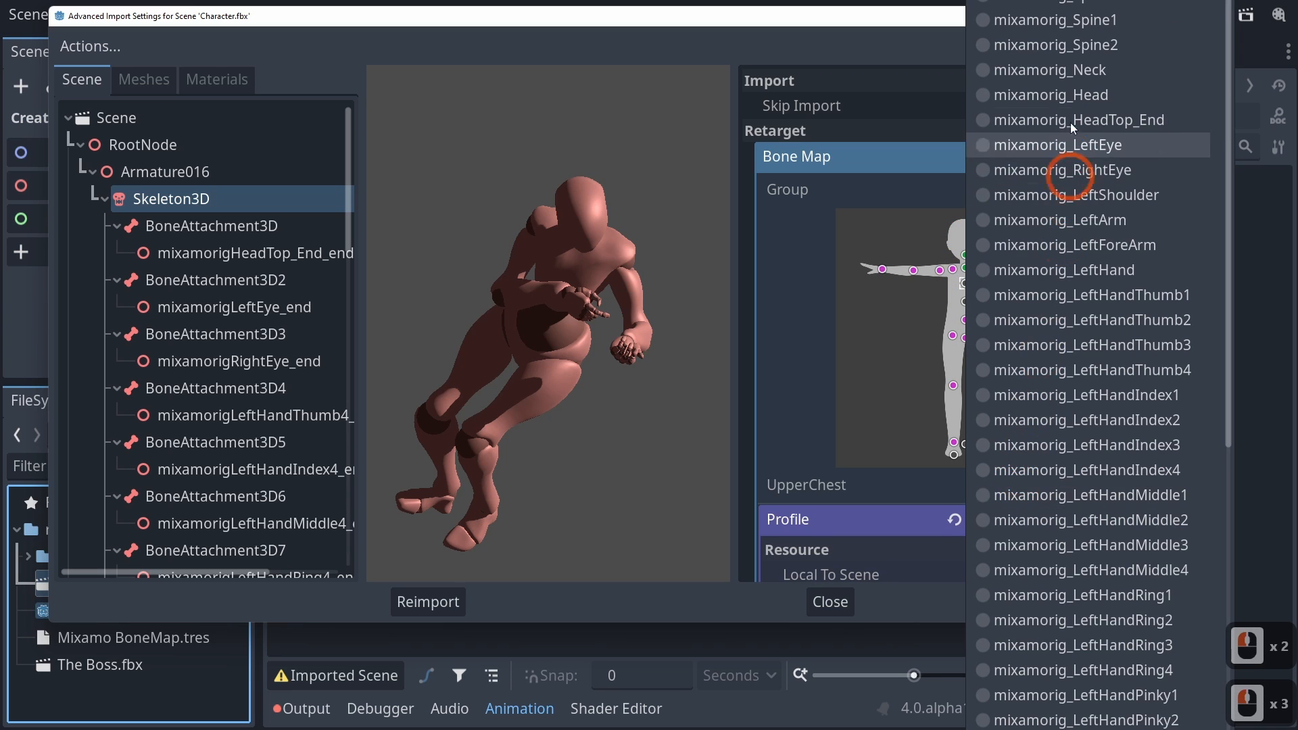
{"action": "left_click", "coordinate": [1075, 45]}
Map the Chest slot to mixamorig_Spine1 and the Spine slot to mixamorig_Spine.
{"action": "left_click", "coordinate": [966, 301]}
{"action": "left_click", "coordinate": [1002, 480]}
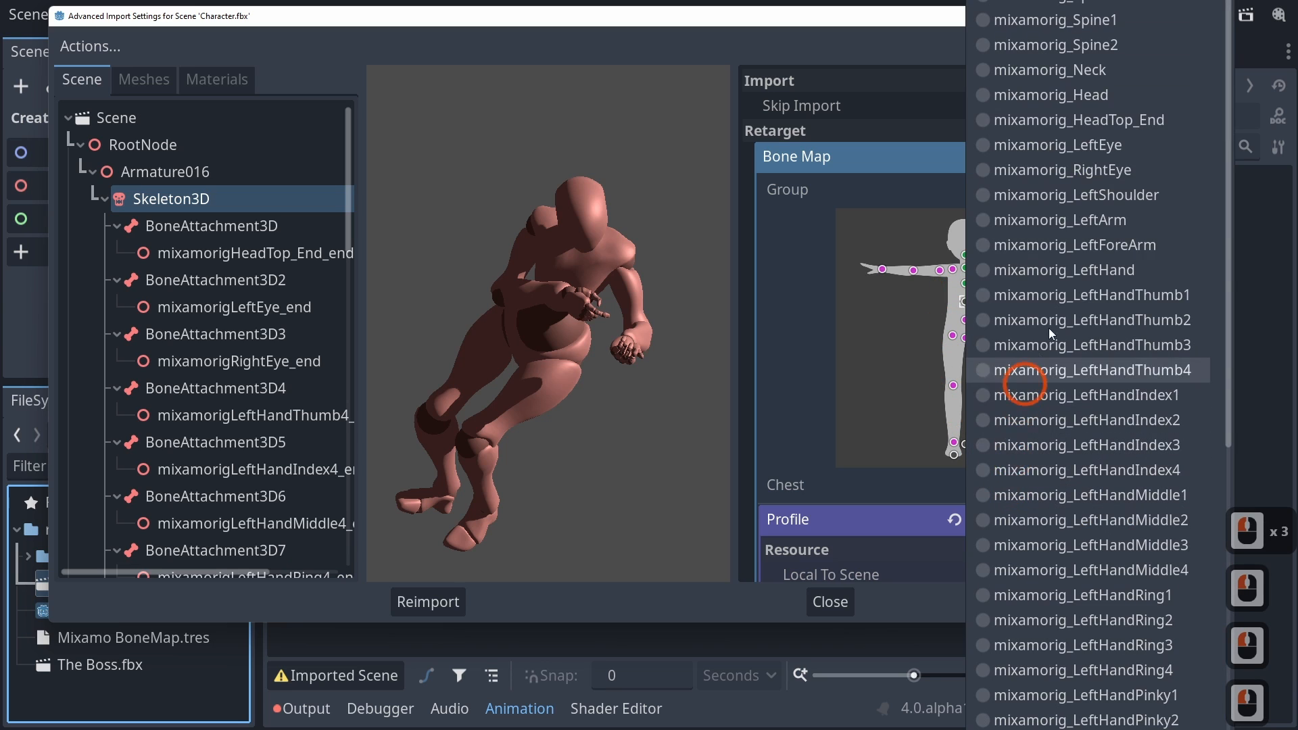
{"action": "left_click", "coordinate": [1126, 28]}
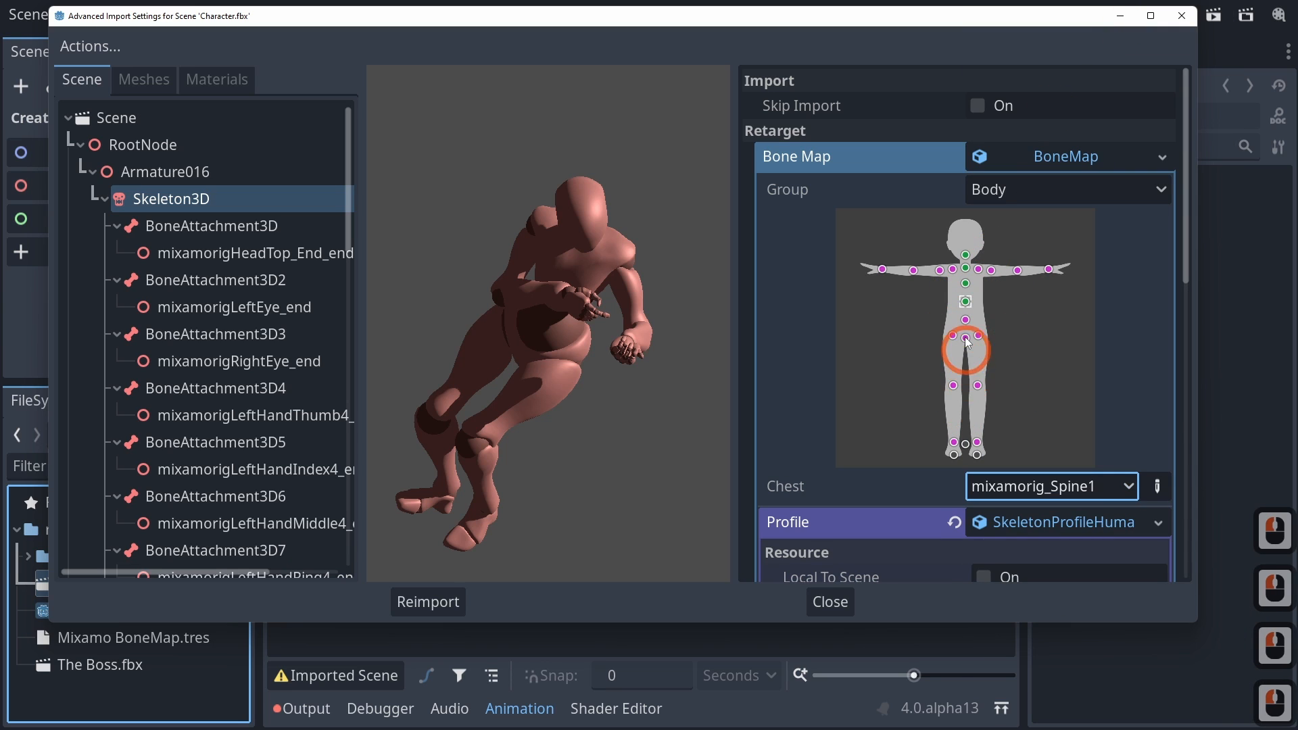
{"action": "left_click", "coordinate": [966, 320]}
{"action": "left_click", "coordinate": [1019, 485]}
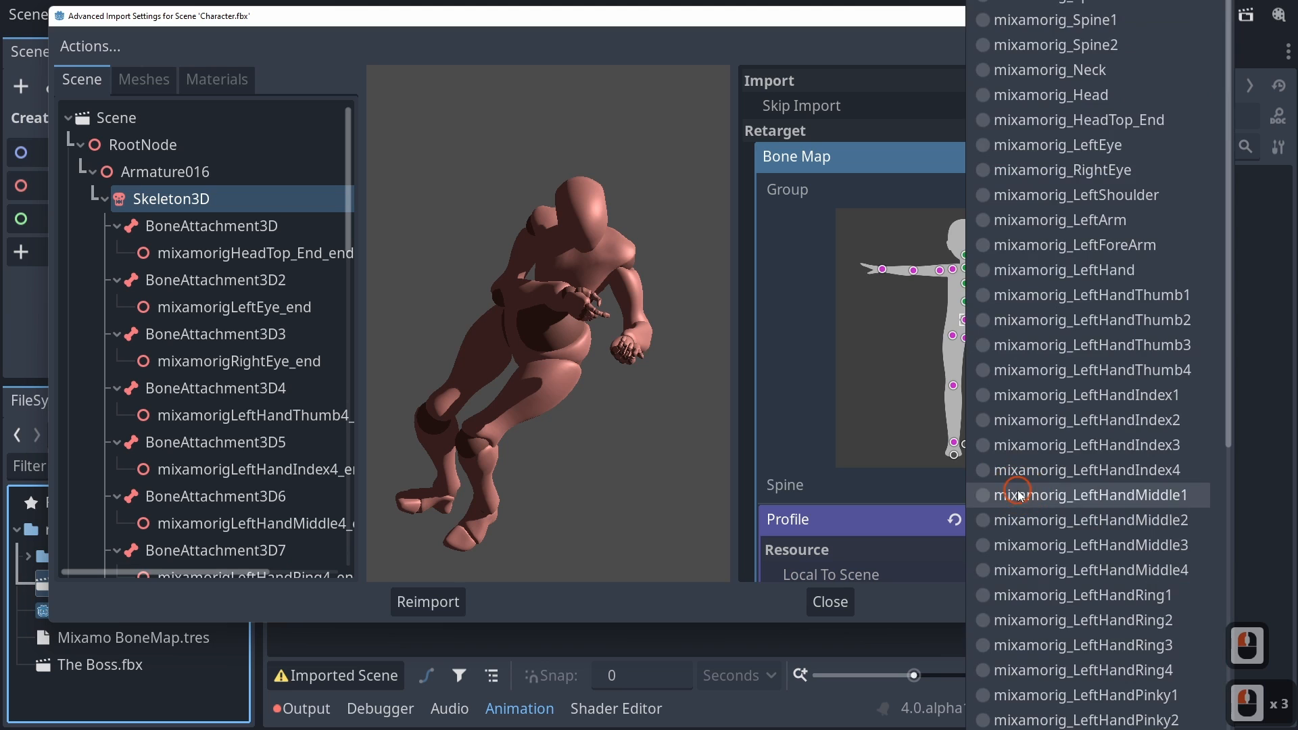
{"action": "left_click", "coordinate": [1082, 69]}
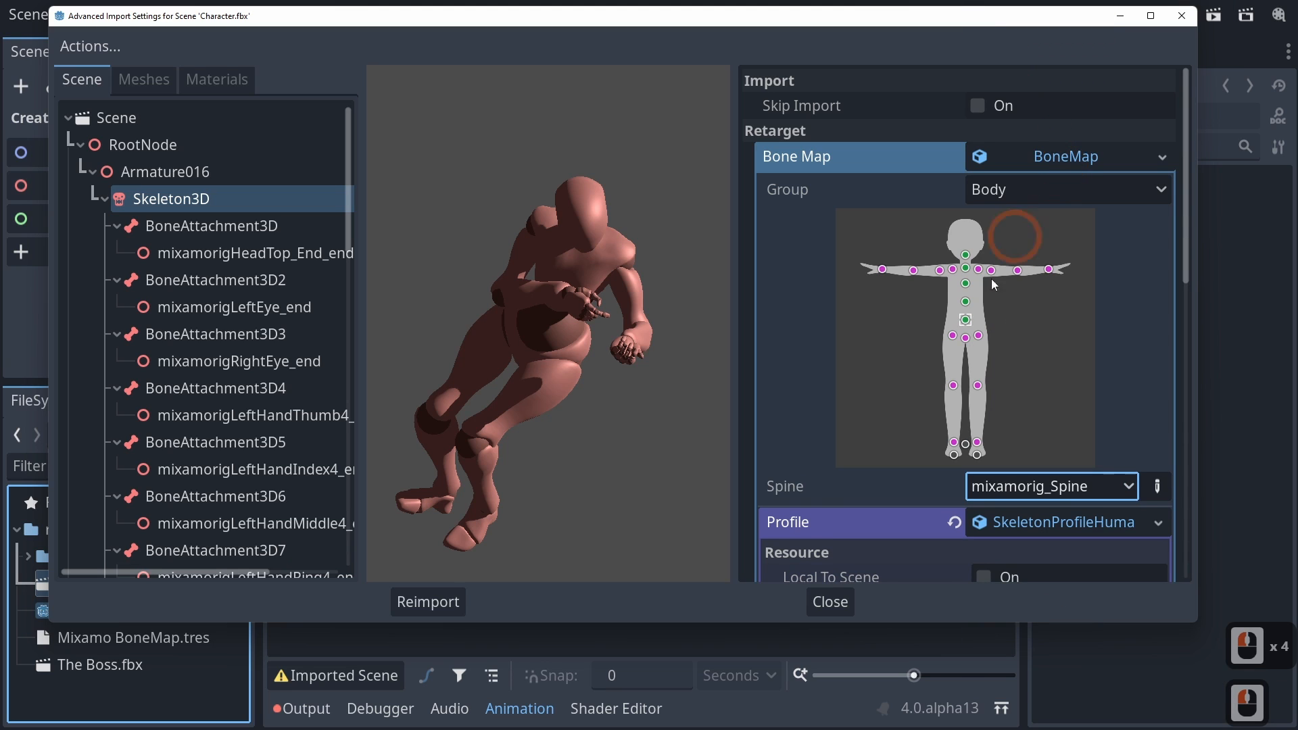
Map the Hips slot to mixamorig_Hips and the RightUpperLeg slot to mixamorig_RightUpLeg.
{"action": "left_click", "coordinate": [966, 338]}
{"action": "left_click", "coordinate": [1018, 485]}
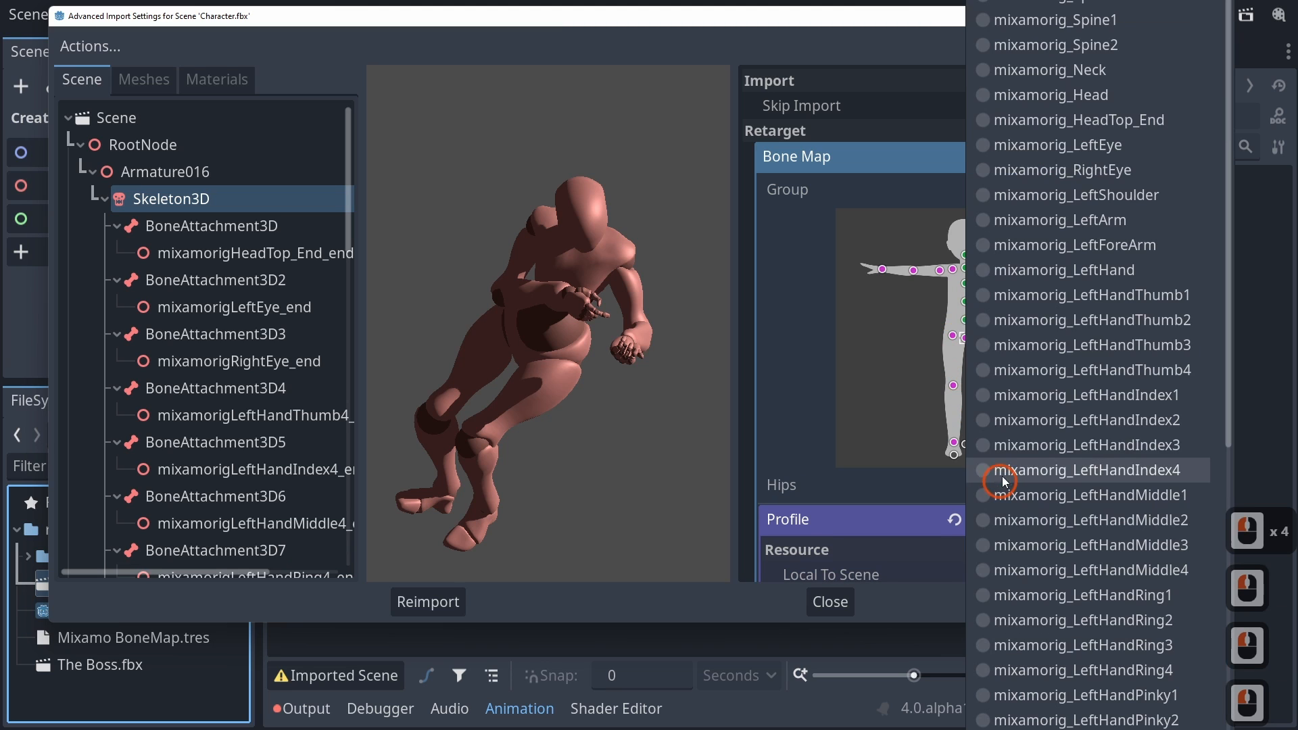
{"action": "left_click", "coordinate": [1081, 10]}
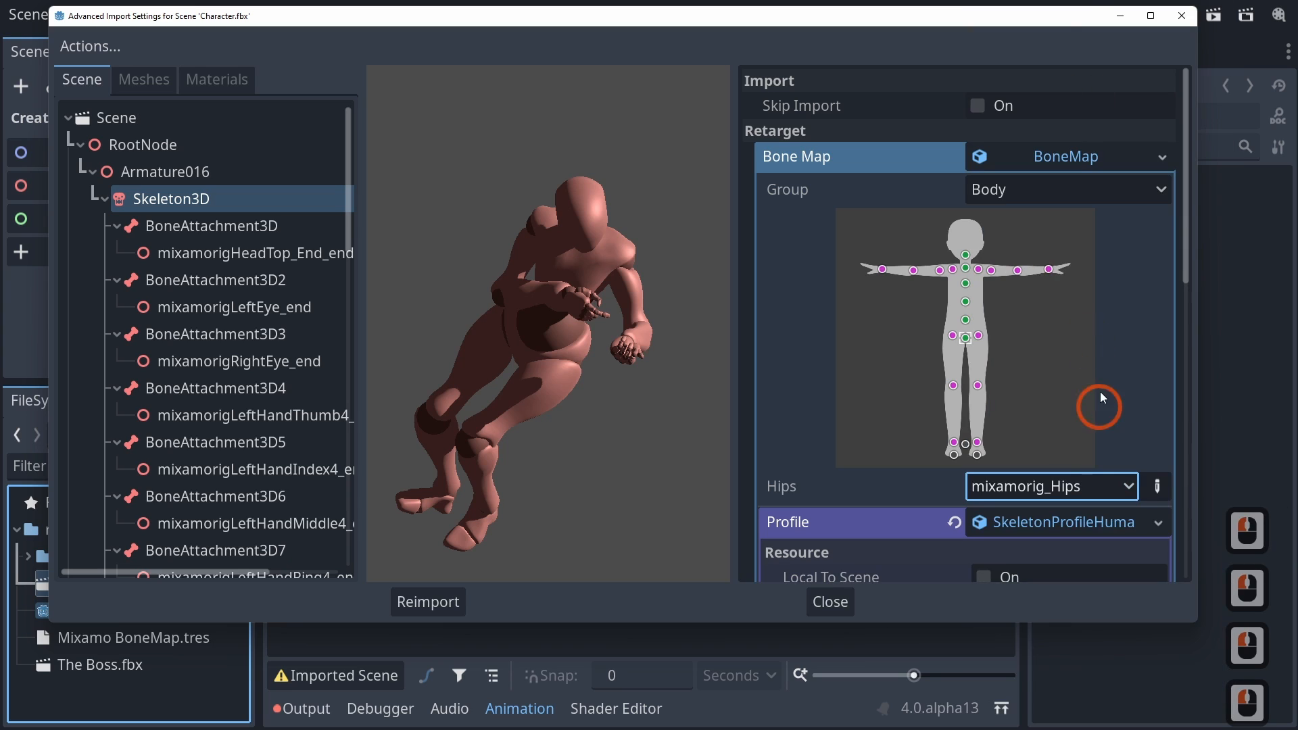
{"action": "left_click", "coordinate": [953, 336]}
{"action": "left_click", "coordinate": [1019, 485]}
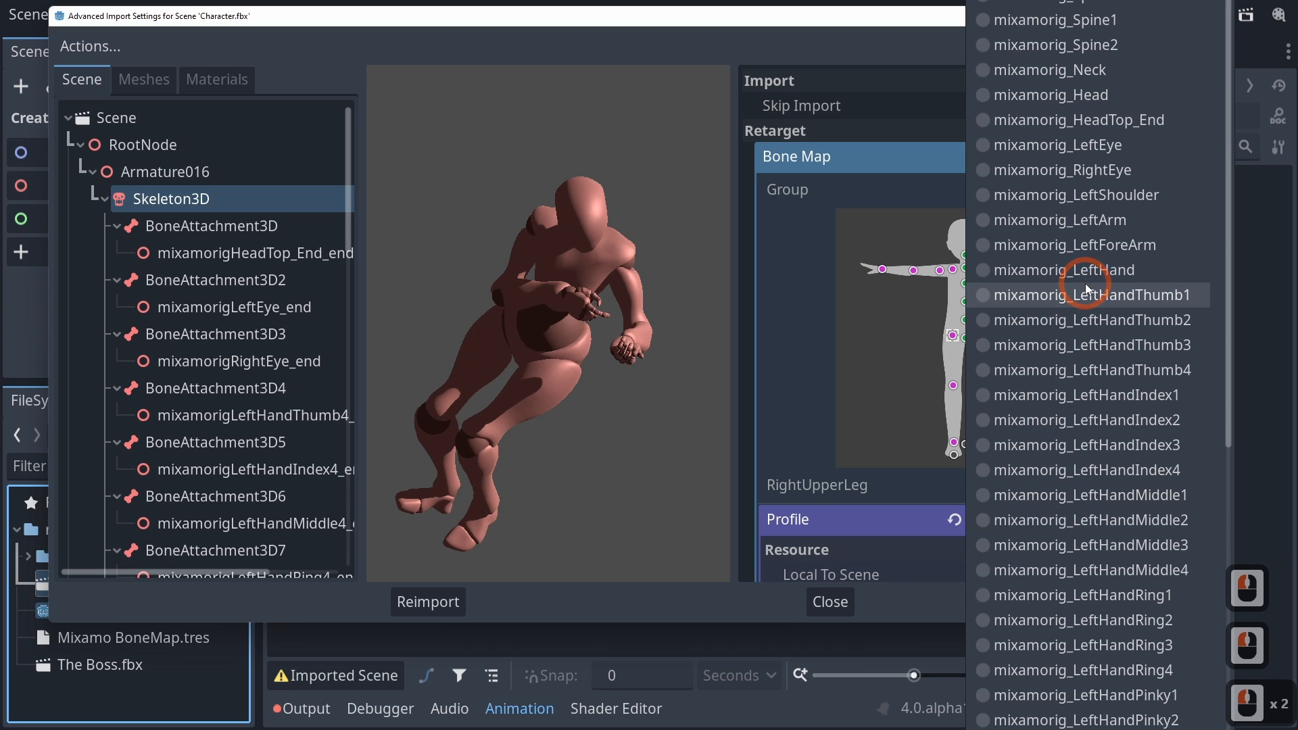
{"action": "scroll", "coordinate": [1079, 453], "scroll_direction": "down", "scroll_amount": 4}
{"action": "scroll", "coordinate": [1080, 447], "scroll_direction": "down", "scroll_amount": 7}
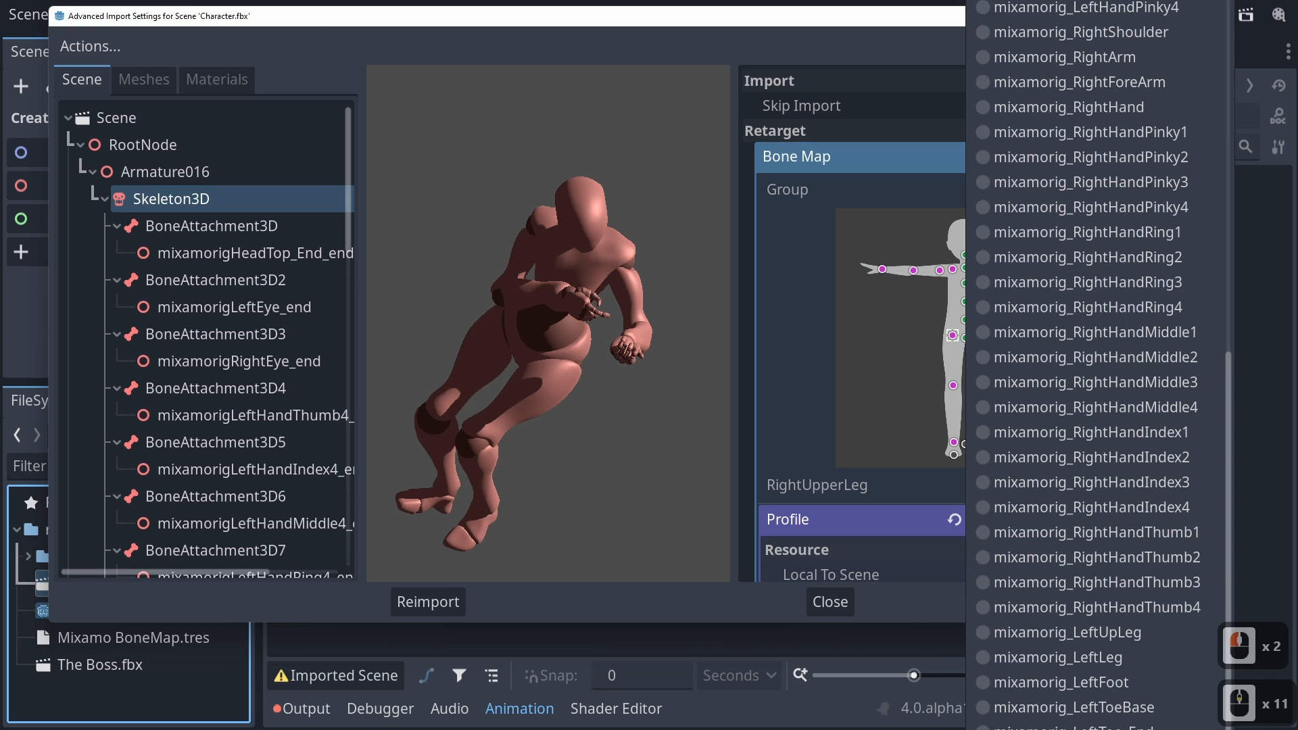
{"action": "left_click", "coordinate": [1055, 729]}
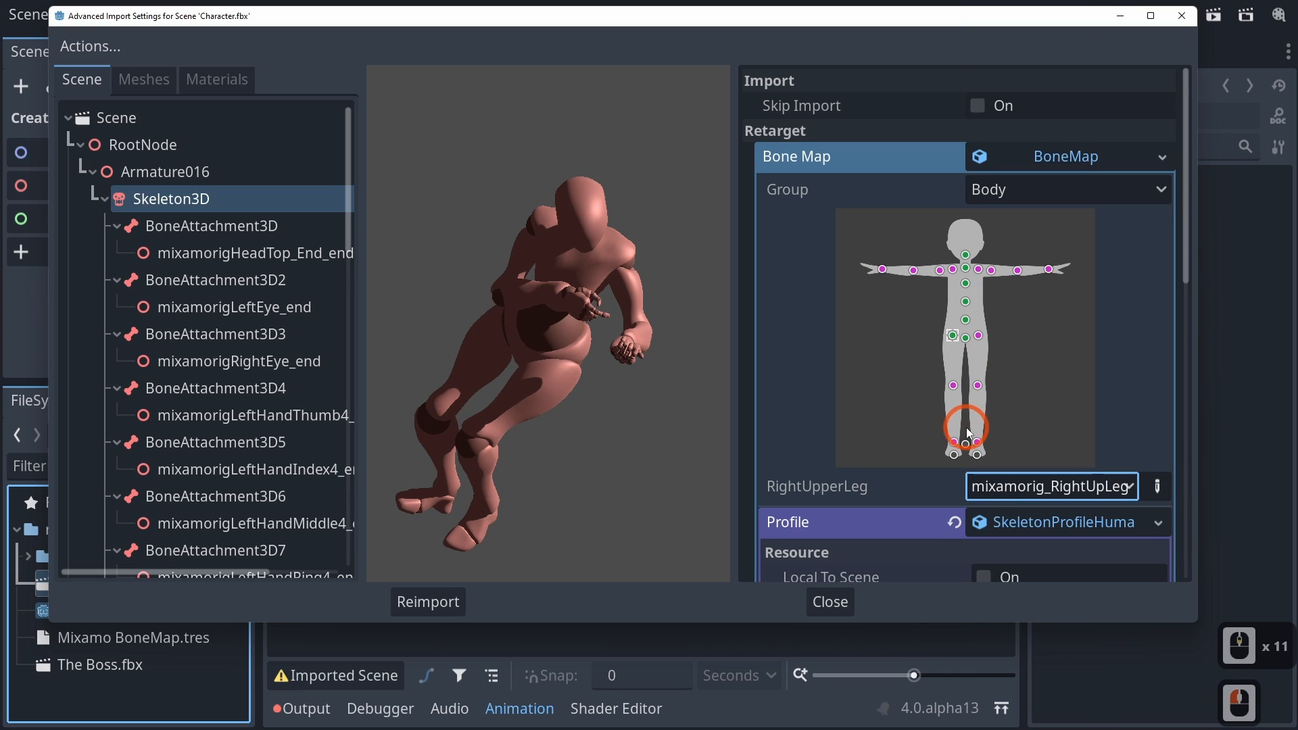
Map the RightLowerLeg slot to the matching Mixamo right leg bone and the RightFoot slot to mixamorig_RightFoot.
{"action": "left_click", "coordinate": [953, 385]}
{"action": "left_click", "coordinate": [1000, 485]}
{"action": "scroll", "coordinate": [1018, 568], "scroll_direction": "down", "scroll_amount": 3}
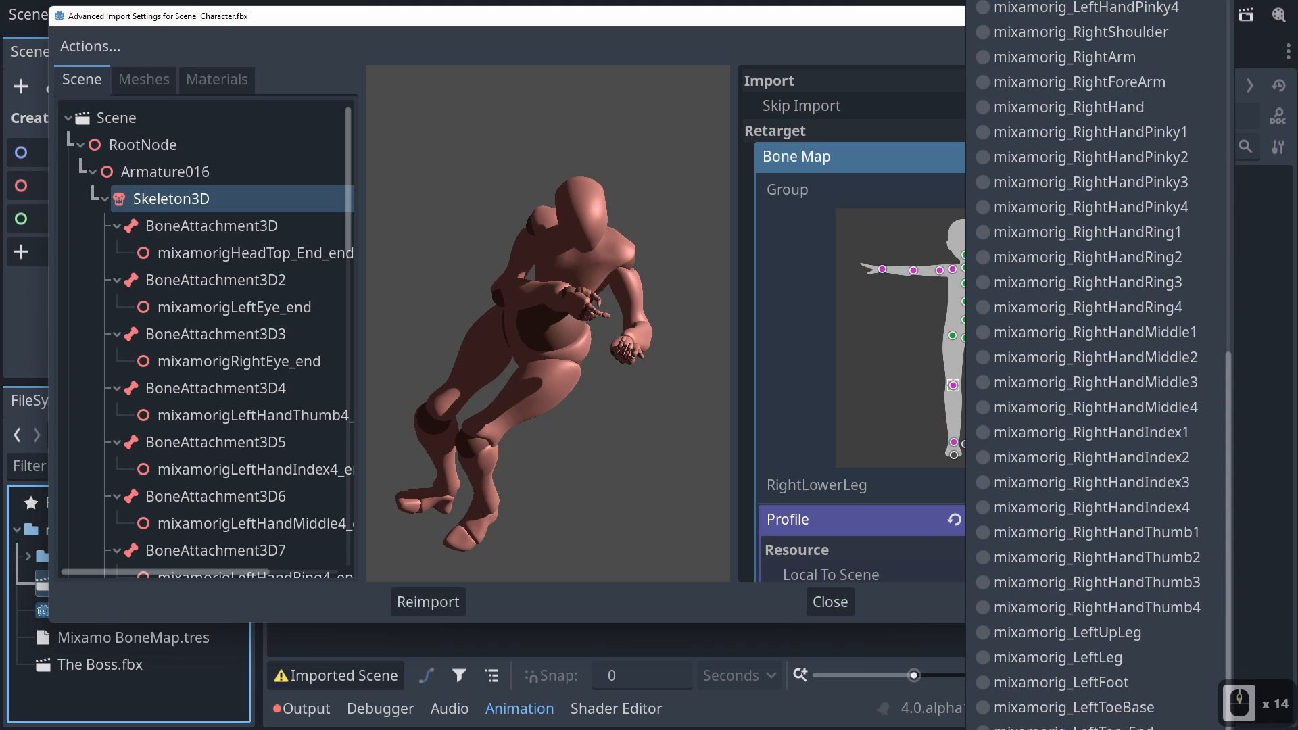
{"action": "scroll", "coordinate": [1070, 608], "scroll_direction": "down", "scroll_amount": 6}
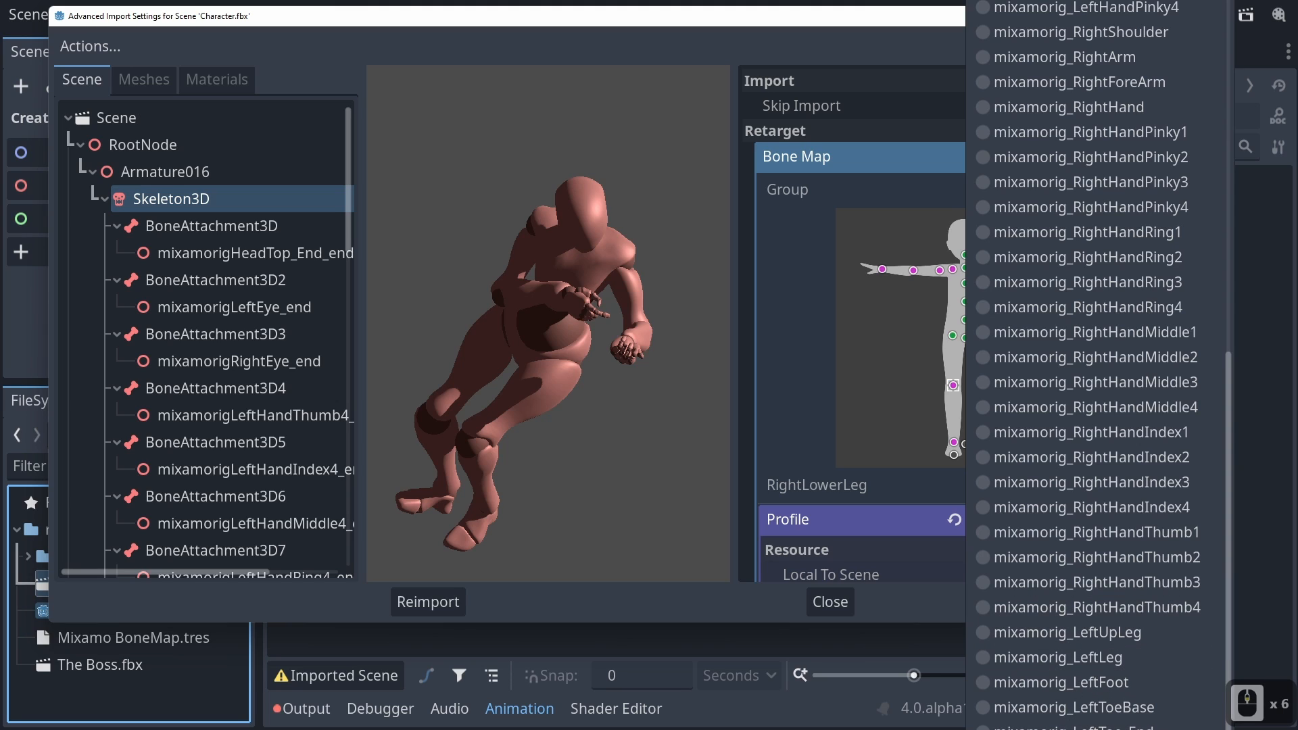
{"action": "left_click", "coordinate": [915, 428]}
{"action": "left_click", "coordinate": [954, 442]}
{"action": "left_click", "coordinate": [1014, 485]}
{"action": "scroll", "coordinate": [1096, 710], "scroll_direction": "down", "scroll_amount": 6}
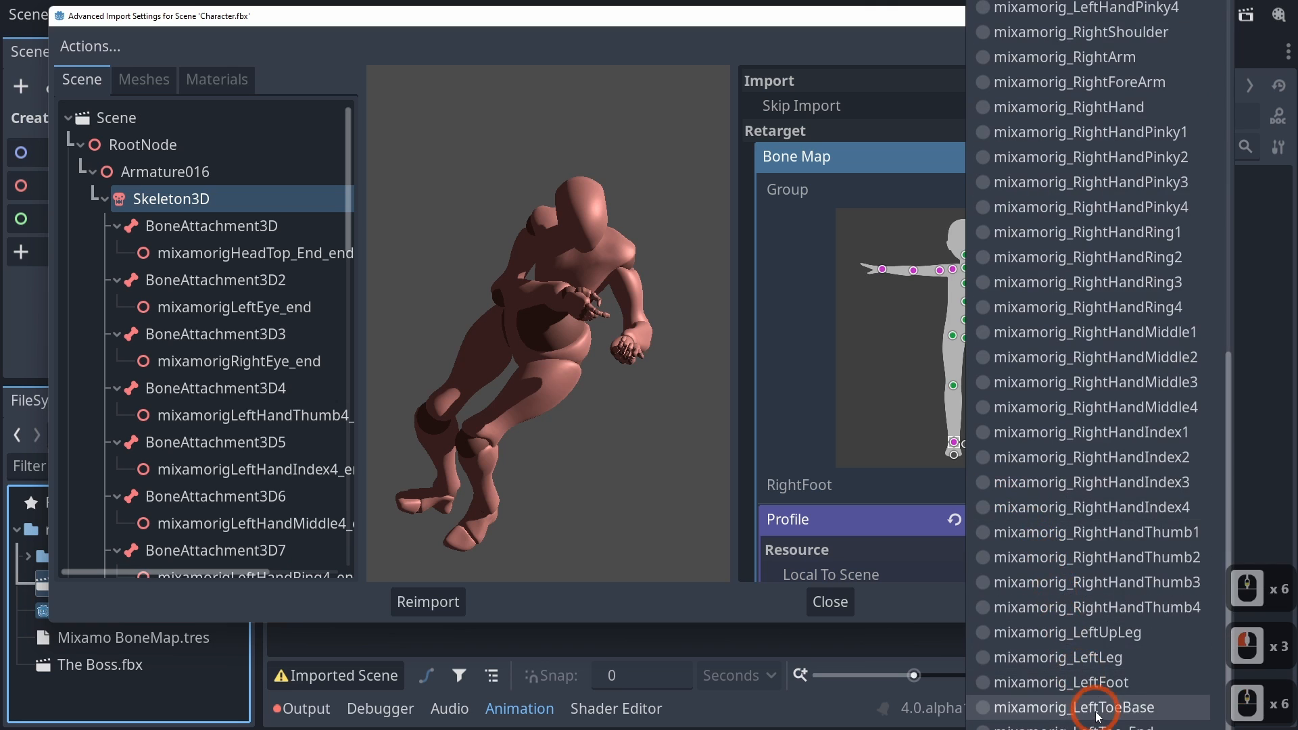
{"action": "left_click", "coordinate": [953, 444]}
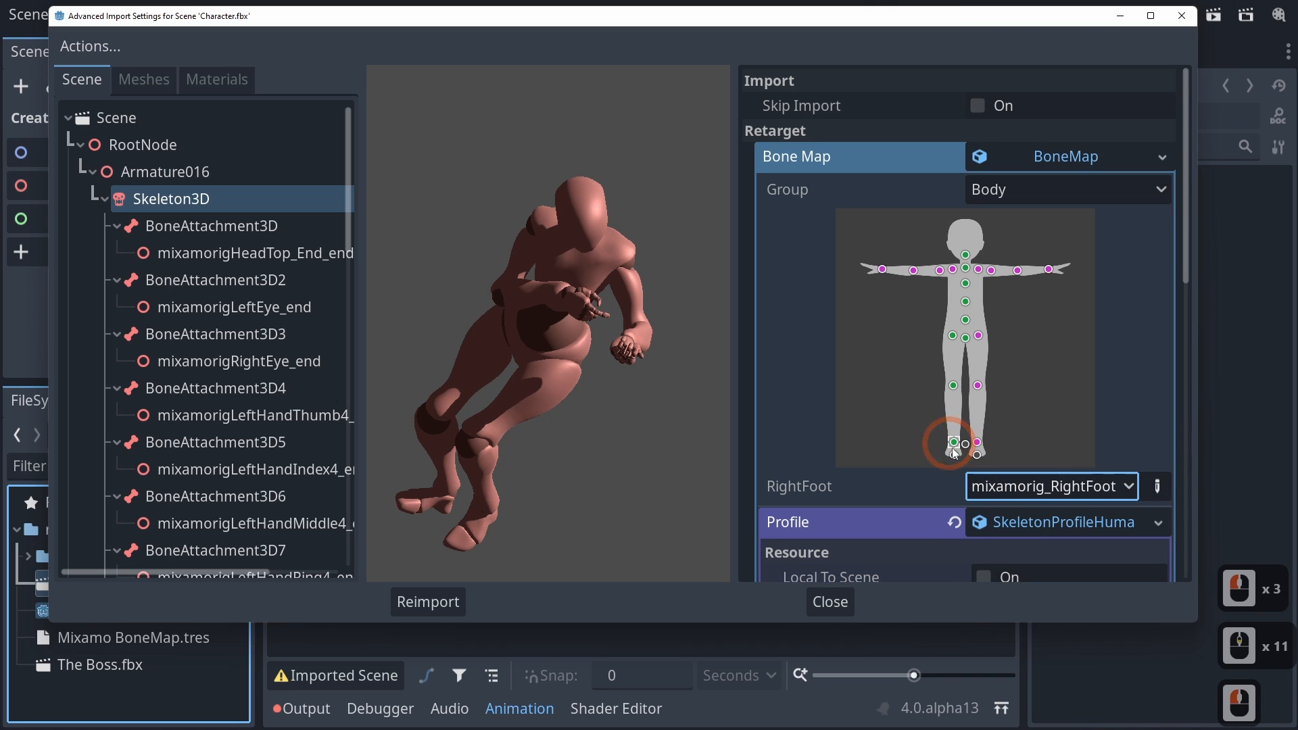
Map the RightToes slot of the Body group to mixamorig_RightToeBase.
{"action": "left_click", "coordinate": [954, 454]}
{"action": "left_click", "coordinate": [1052, 486]}
{"action": "scroll", "coordinate": [1109, 662], "scroll_direction": "down", "scroll_amount": 6}
{"action": "left_click", "coordinate": [1109, 703]}
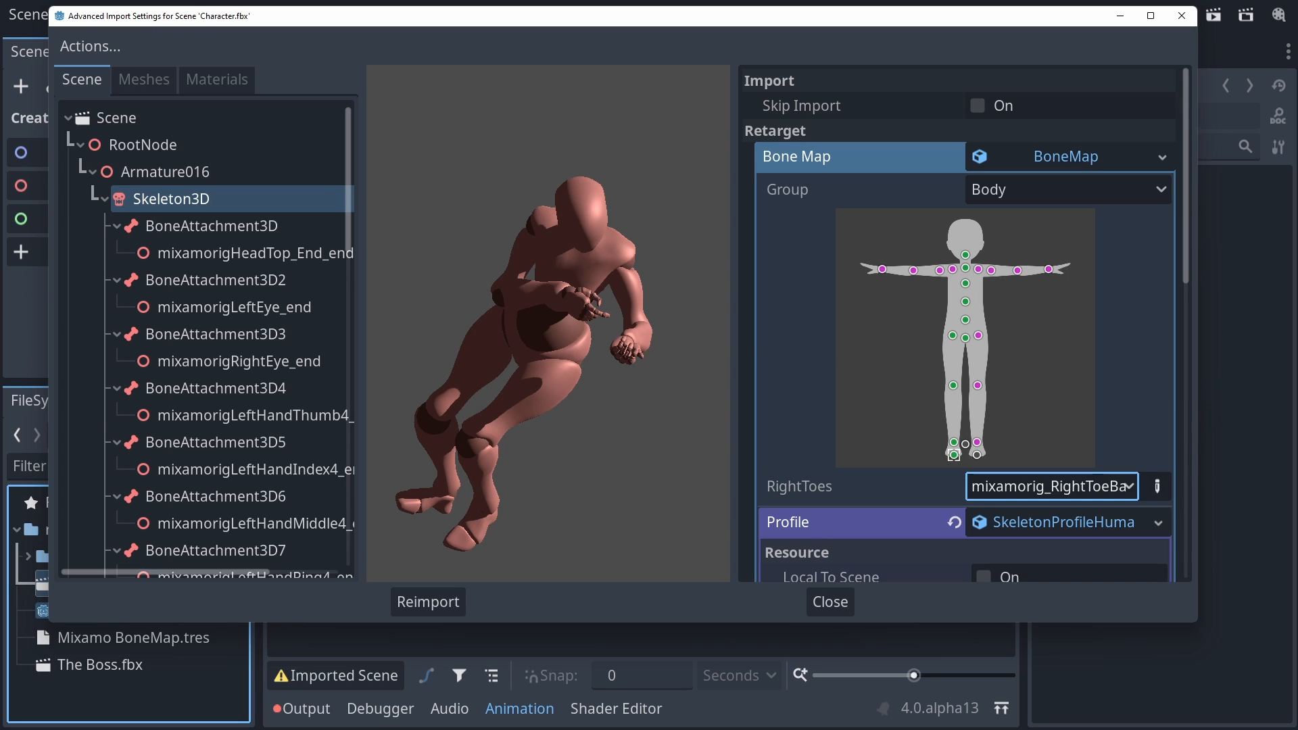
Switch the bone map to the Face group and map the RightEye slot to mixamorig_RightEye.
{"action": "left_click", "coordinate": [1003, 196]}
{"action": "left_click", "coordinate": [996, 247]}
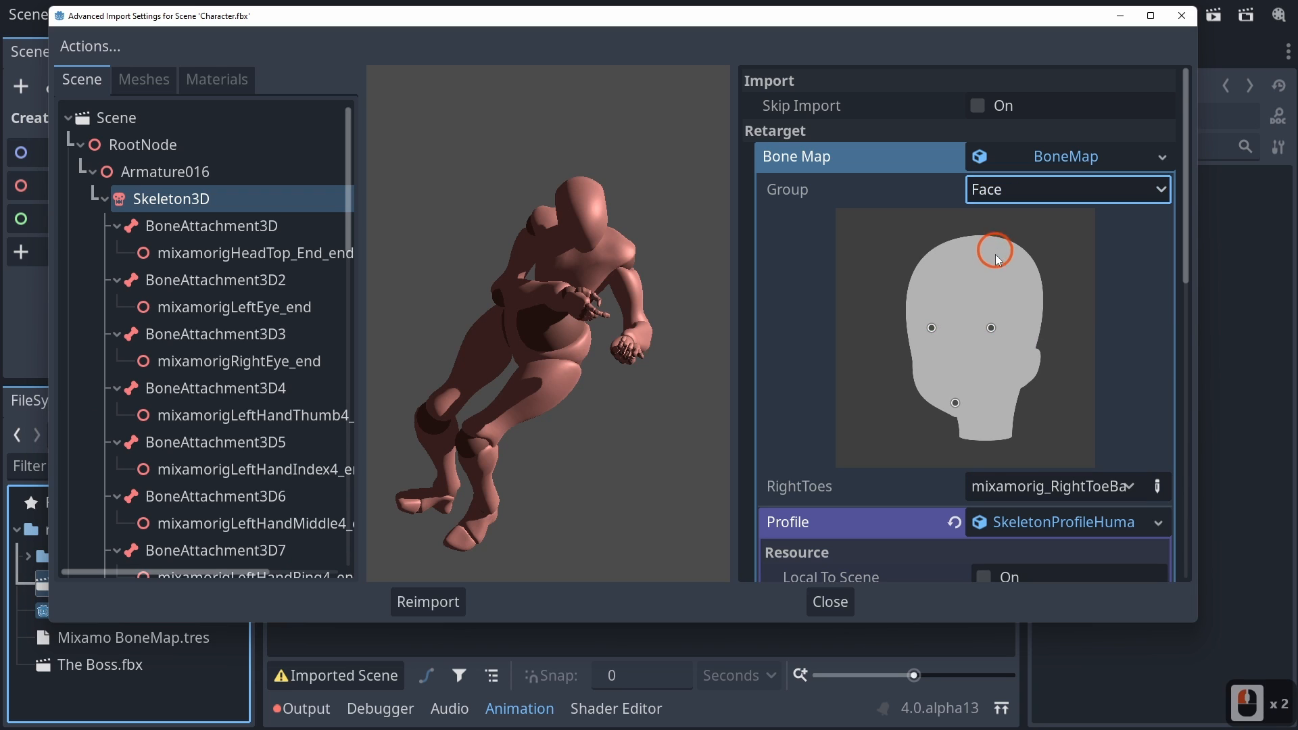
{"action": "left_click", "coordinate": [931, 328]}
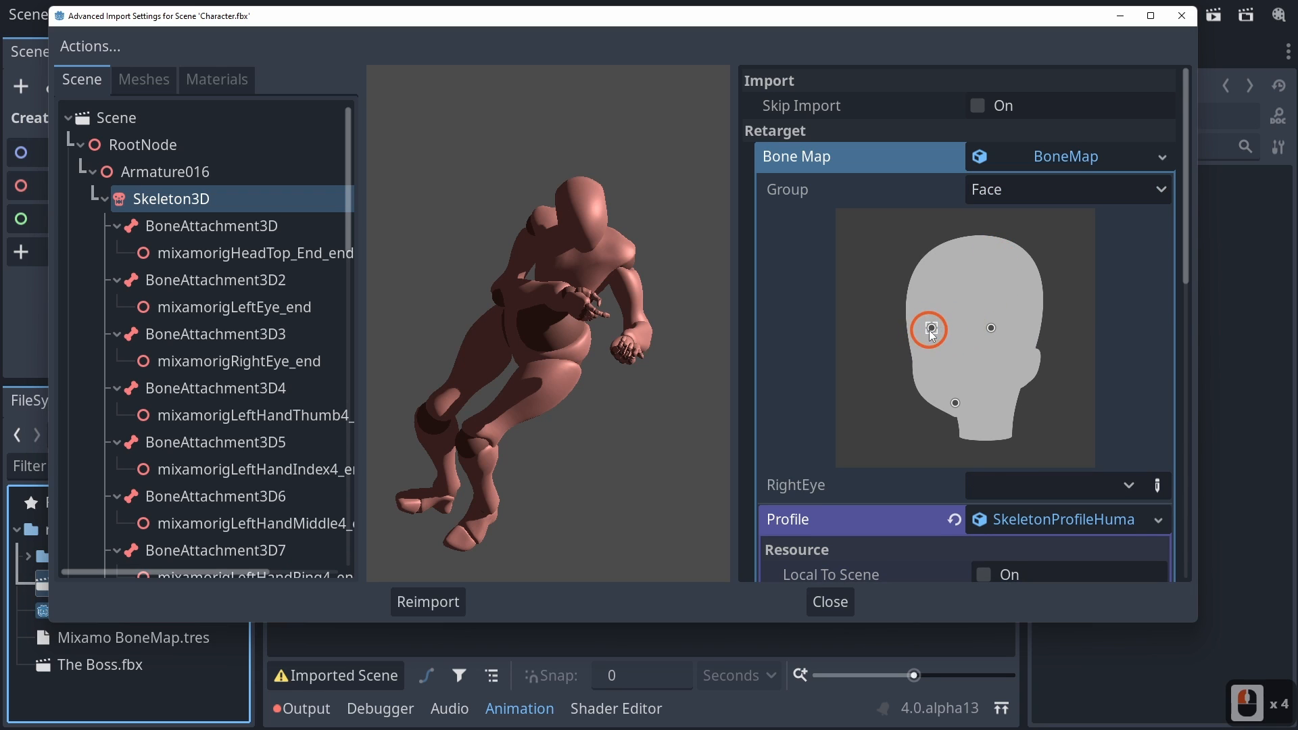
{"action": "left_click", "coordinate": [1051, 486]}
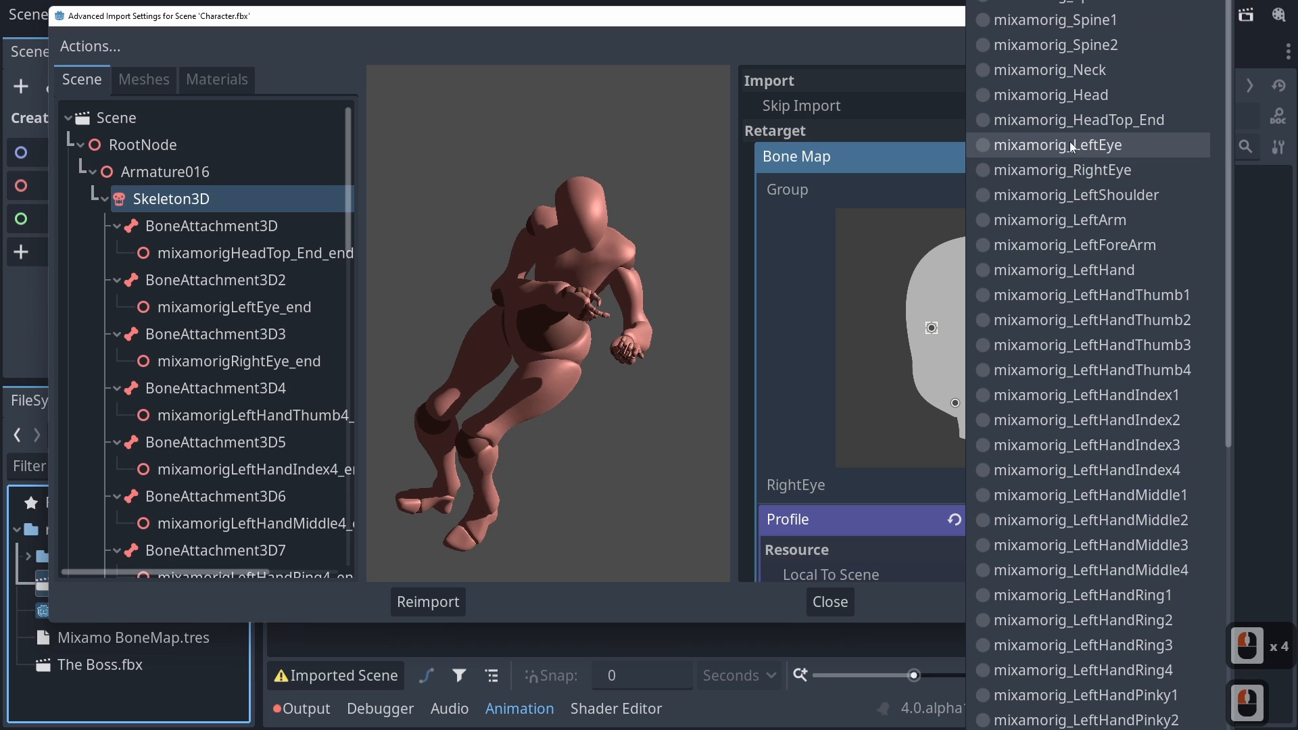
{"action": "left_click", "coordinate": [1070, 167]}
Map the LeftEye slot of the Face group to mixamorig_LeftEye.
{"action": "left_click", "coordinate": [991, 329]}
{"action": "left_click", "coordinate": [1052, 486]}
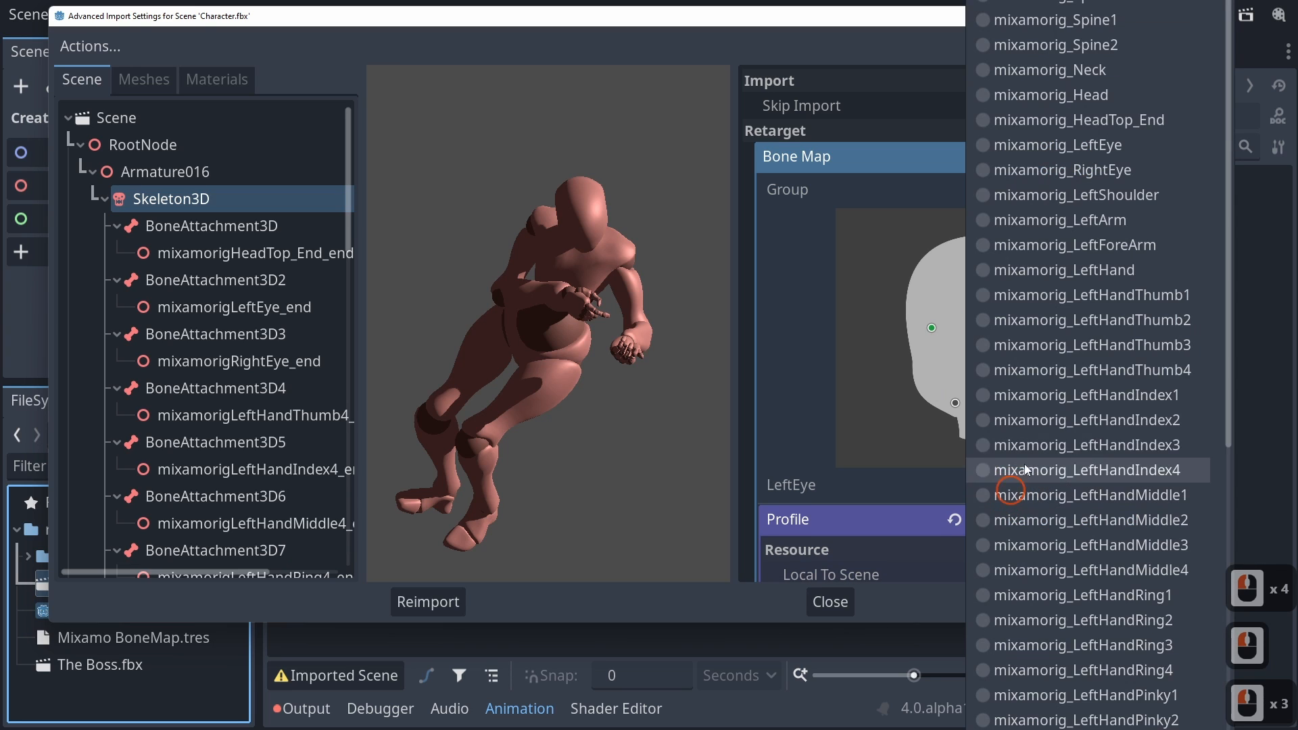
{"action": "left_click", "coordinate": [1132, 169]}
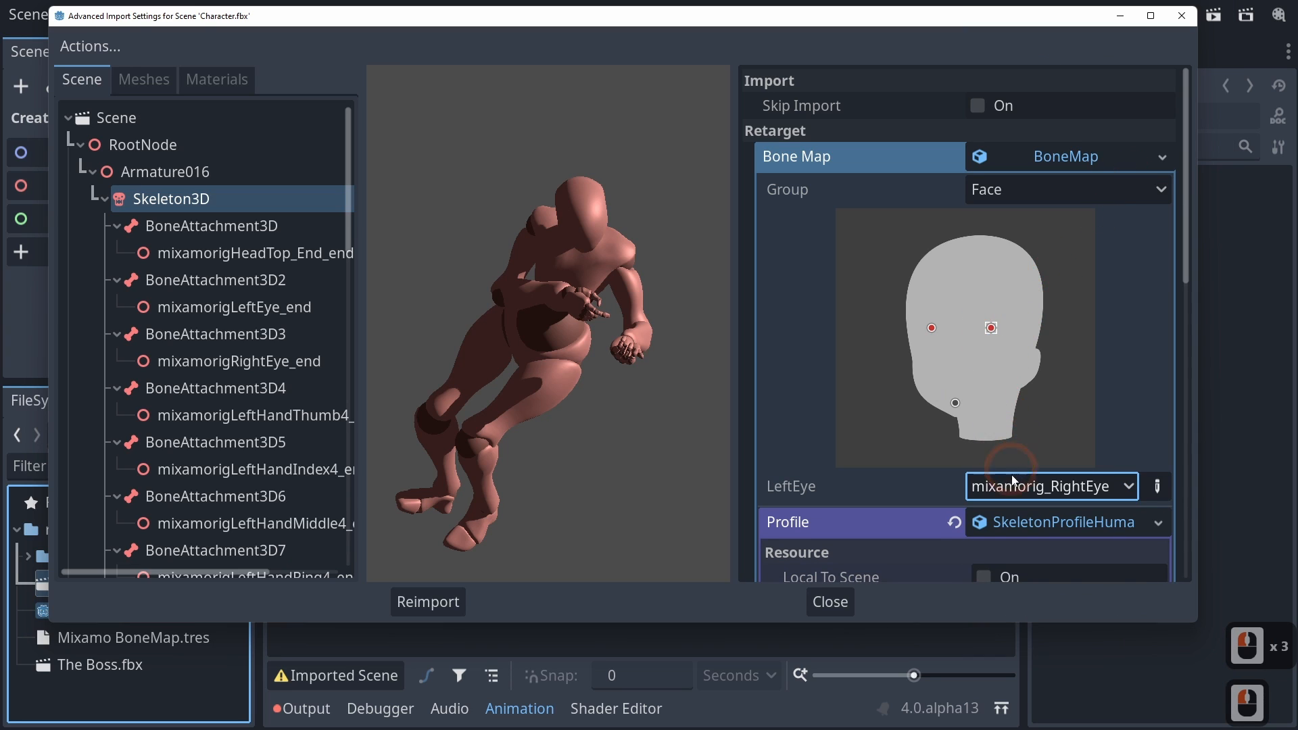
{"action": "left_click", "coordinate": [1051, 485]}
{"action": "left_click", "coordinate": [1101, 167]}
{"action": "left_click", "coordinate": [1061, 145]}
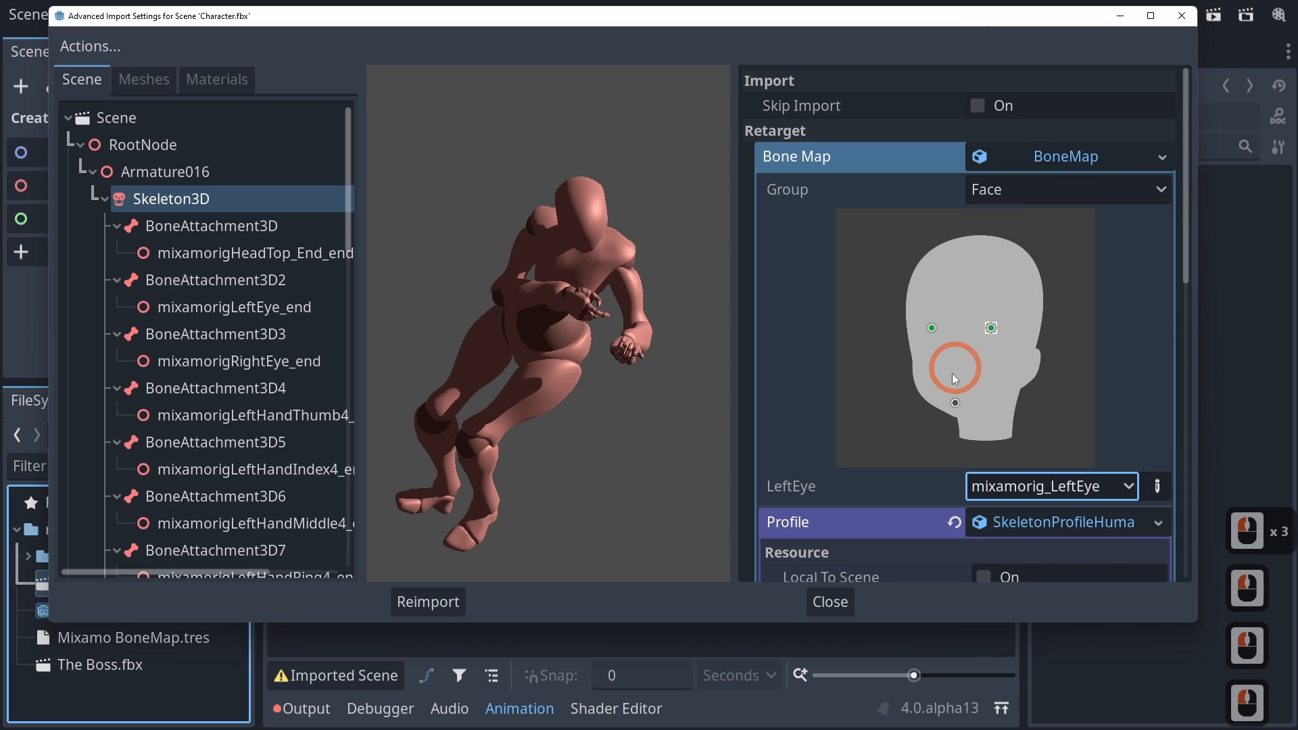
Show the LeftHand group and inspect its thumb metacarpal, index proximal and middle proximal slots.
{"action": "left_click", "coordinate": [1002, 182]}
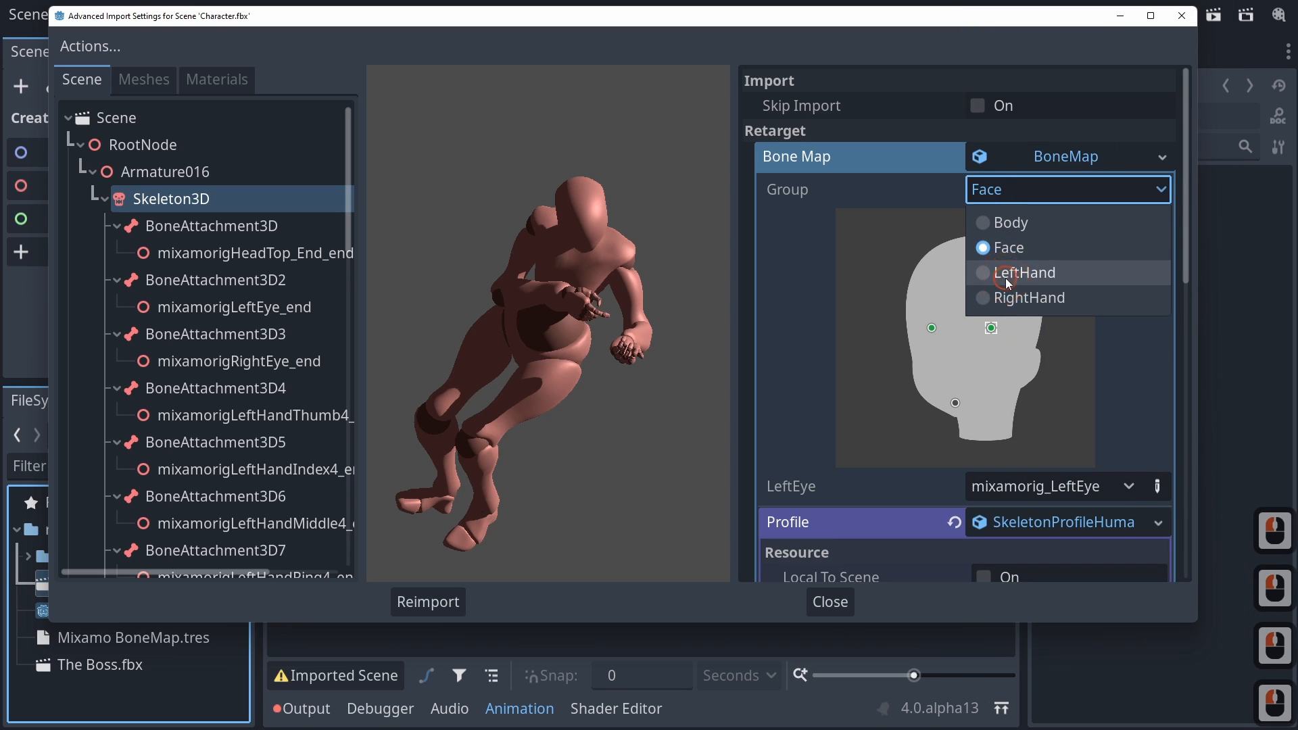
{"action": "left_click", "coordinate": [1005, 272]}
{"action": "left_click", "coordinate": [940, 416]}
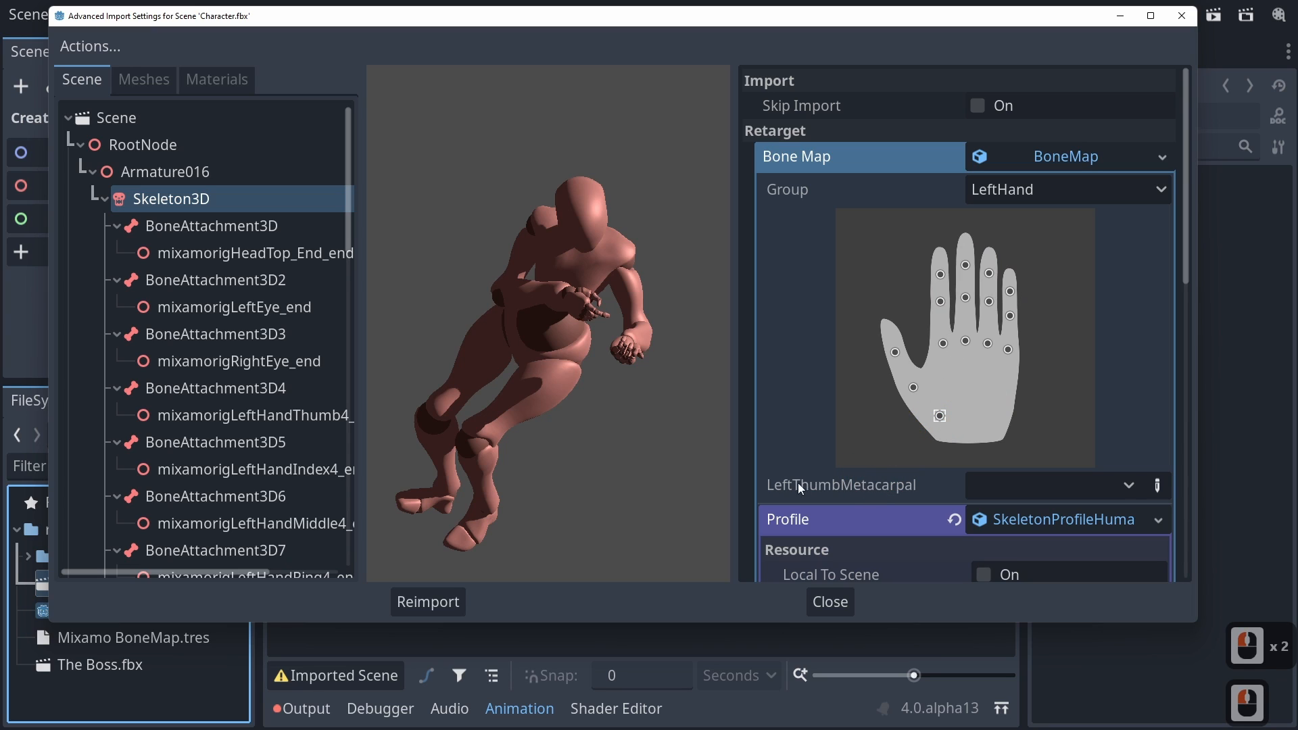
{"action": "left_click", "coordinate": [944, 344]}
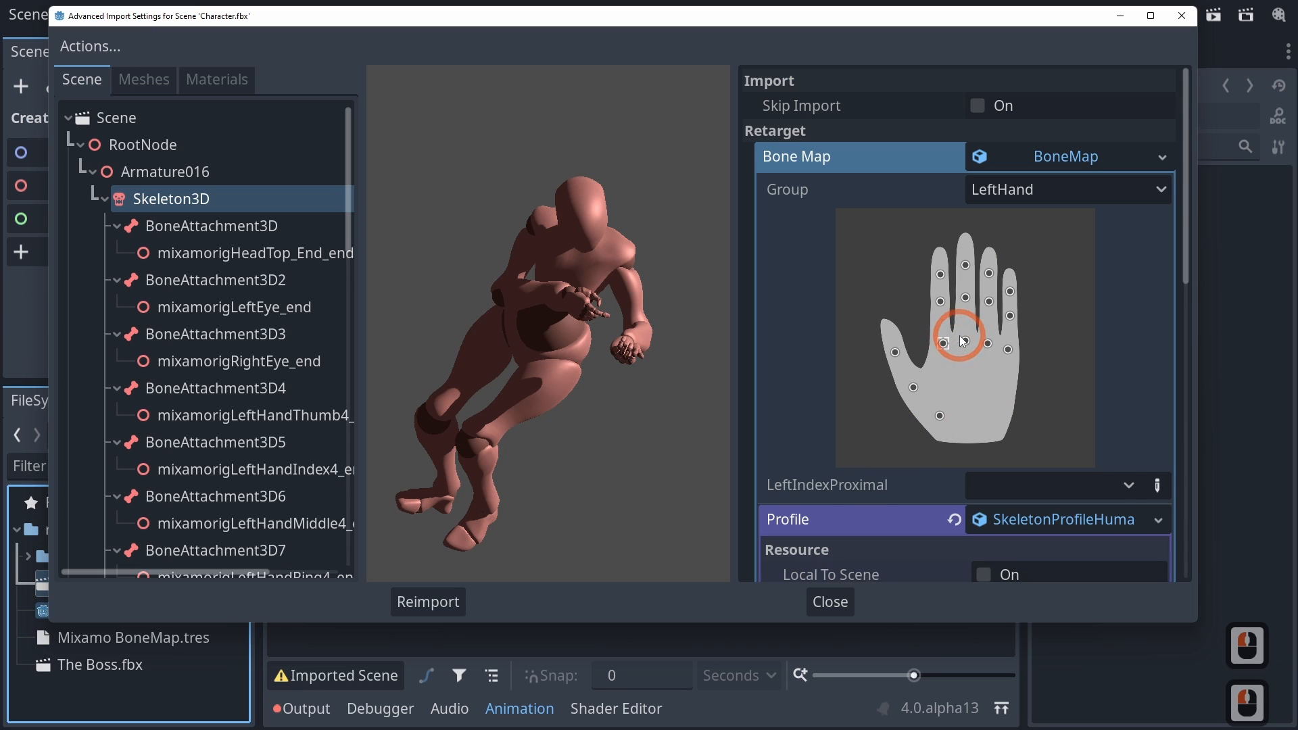
{"action": "left_click", "coordinate": [966, 341]}
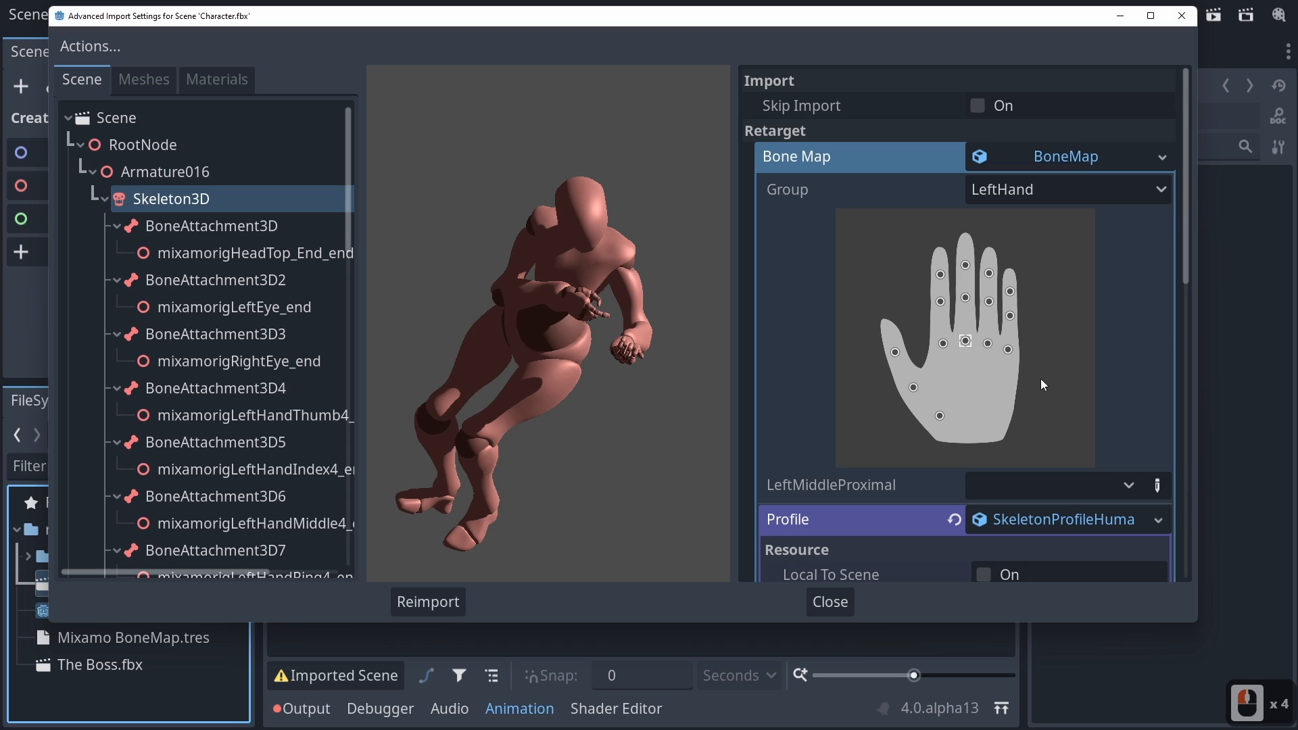
Return to the Body group and map the LeftUpperLeg slot to mixamorig_RightUpLeg as a wrong-side assignment.
{"action": "left_click", "coordinate": [1045, 192]}
{"action": "left_click", "coordinate": [1027, 223]}
{"action": "left_click", "coordinate": [986, 333]}
{"action": "left_click", "coordinate": [980, 336]}
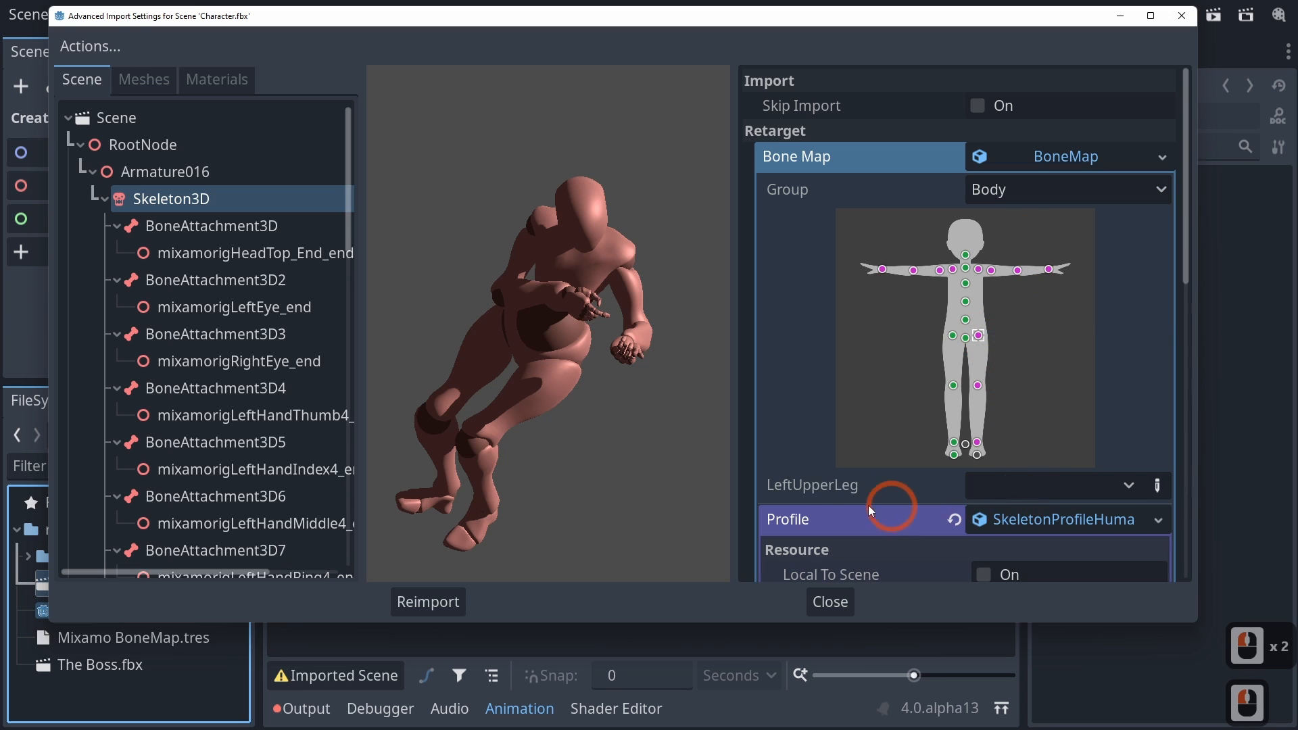
{"action": "left_click", "coordinate": [1011, 482]}
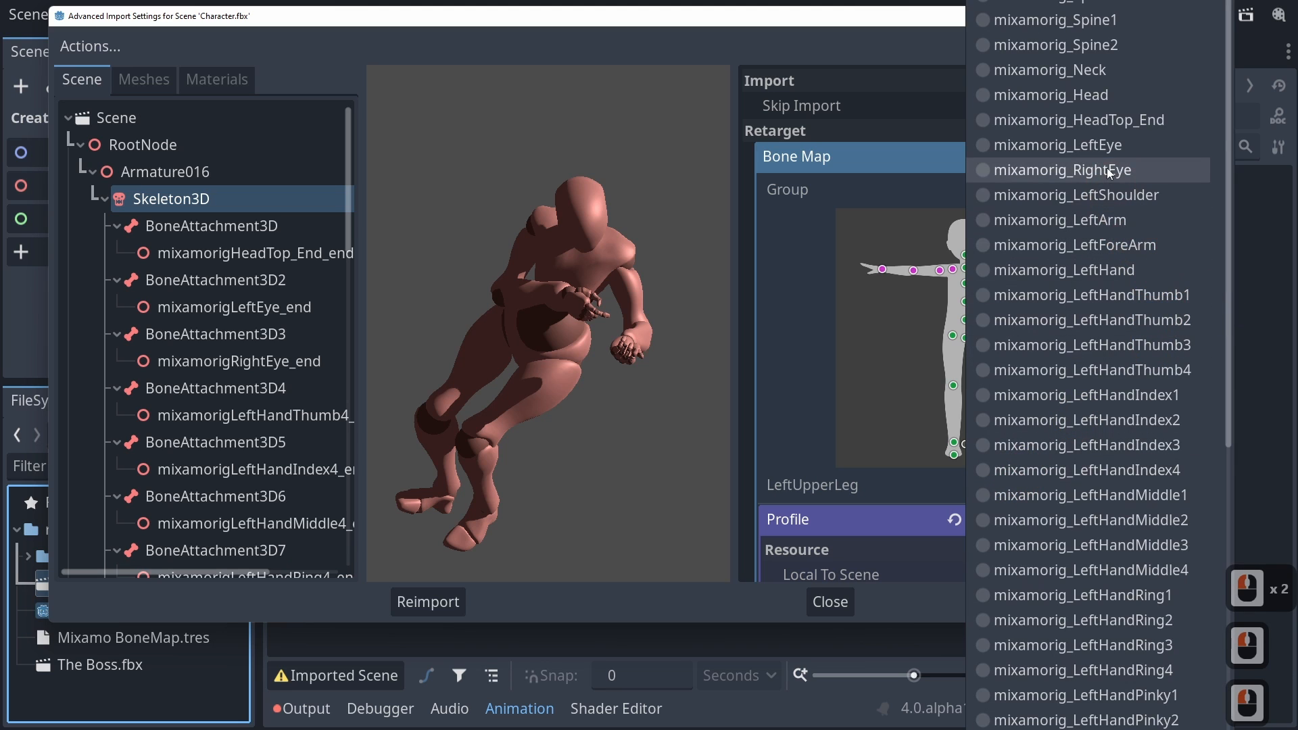
{"action": "scroll", "coordinate": [1149, 575], "scroll_direction": "down", "scroll_amount": 6}
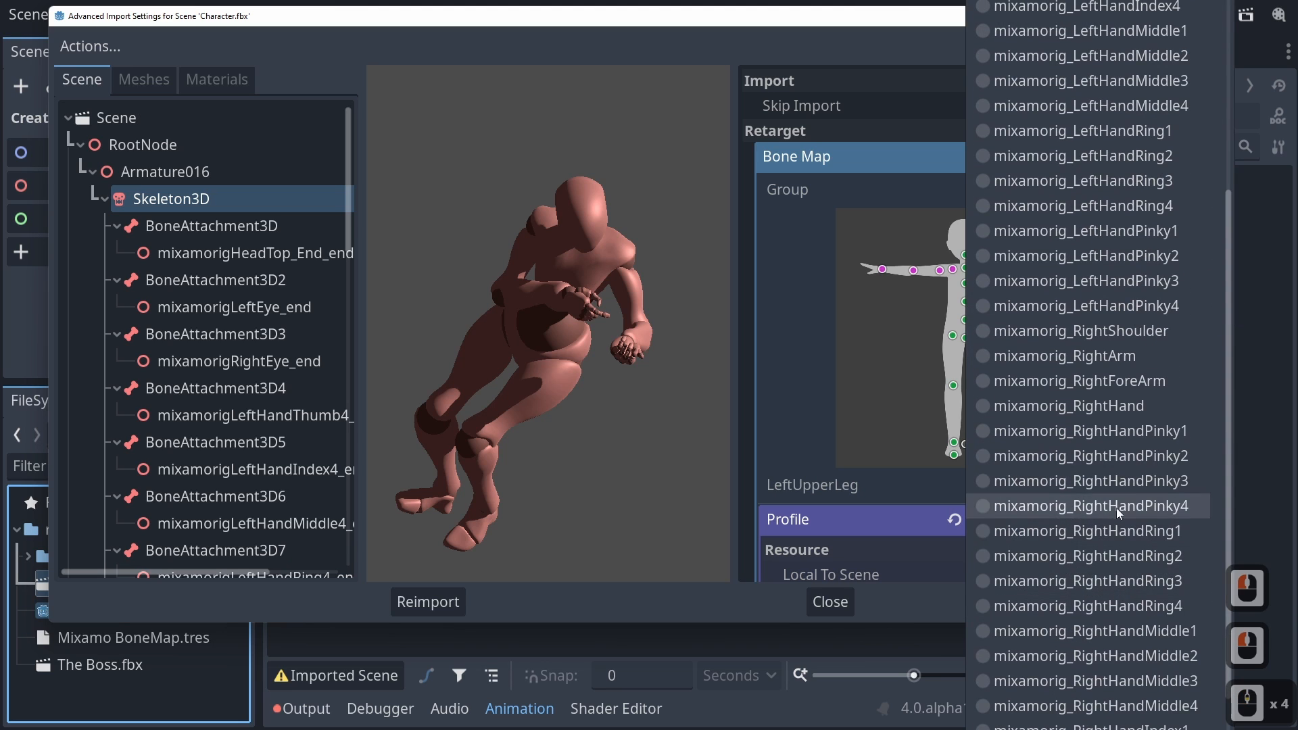
{"action": "scroll", "coordinate": [1109, 666], "scroll_direction": "down", "scroll_amount": 4}
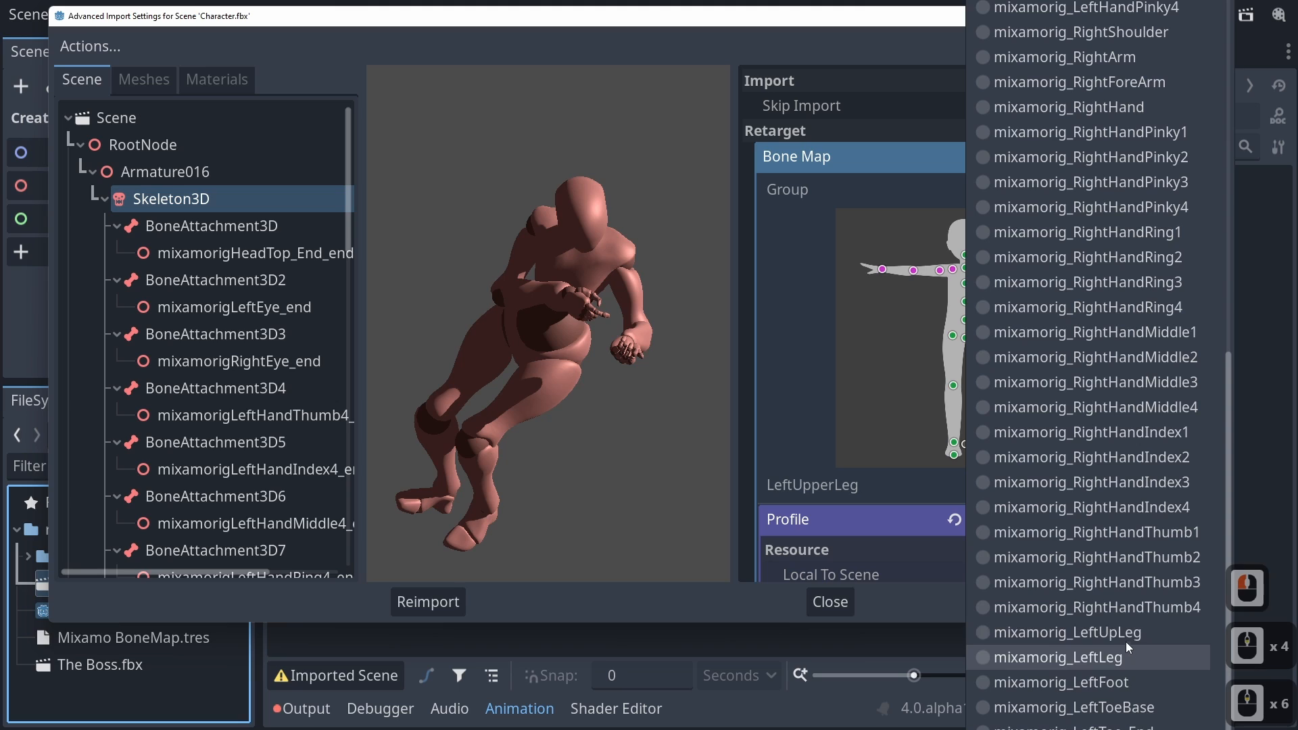
{"action": "left_click", "coordinate": [1061, 728]}
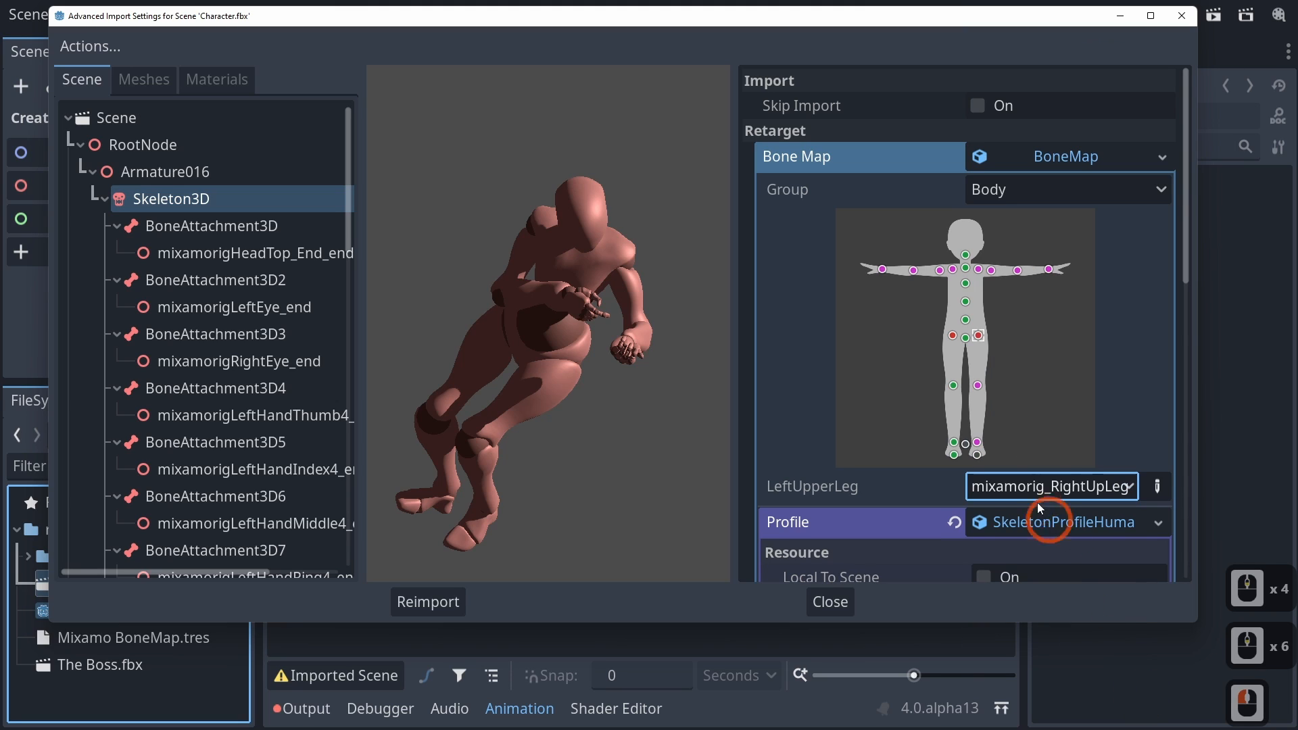
{"action": "left_click", "coordinate": [1008, 346]}
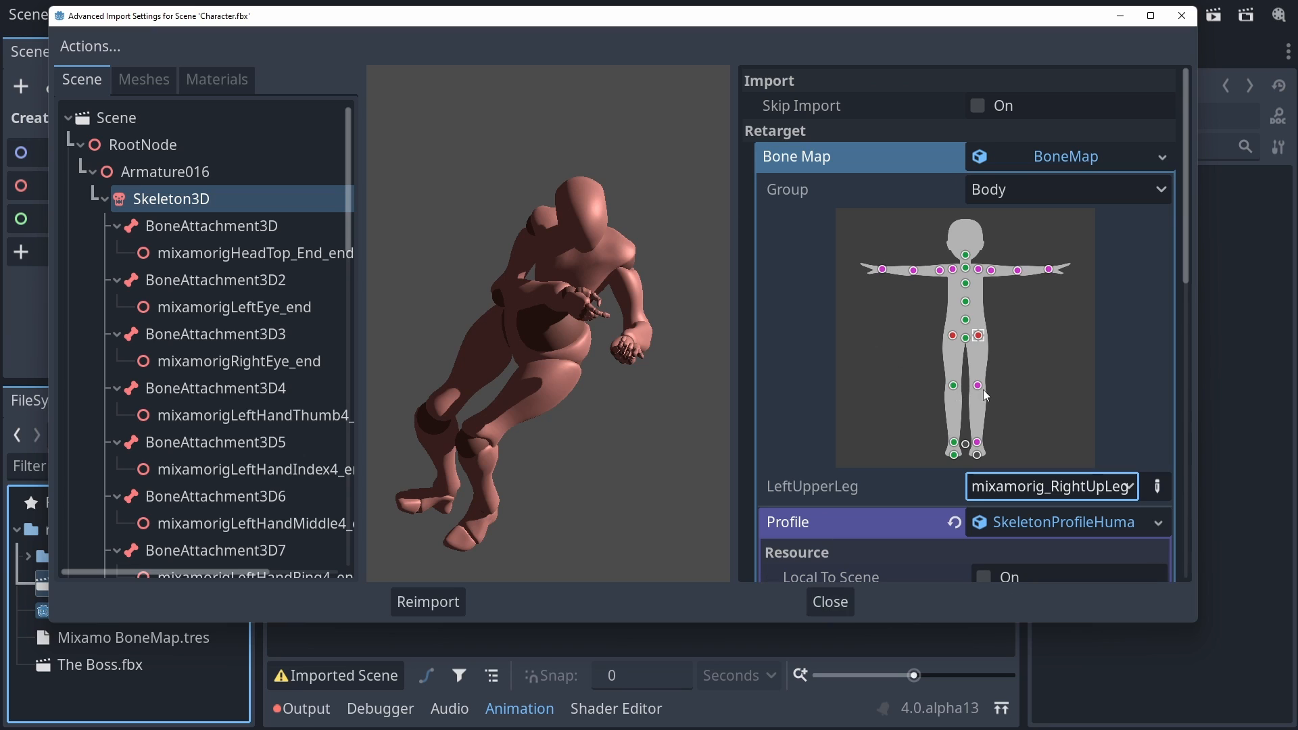
{"action": "right_click", "coordinate": [1081, 156]}
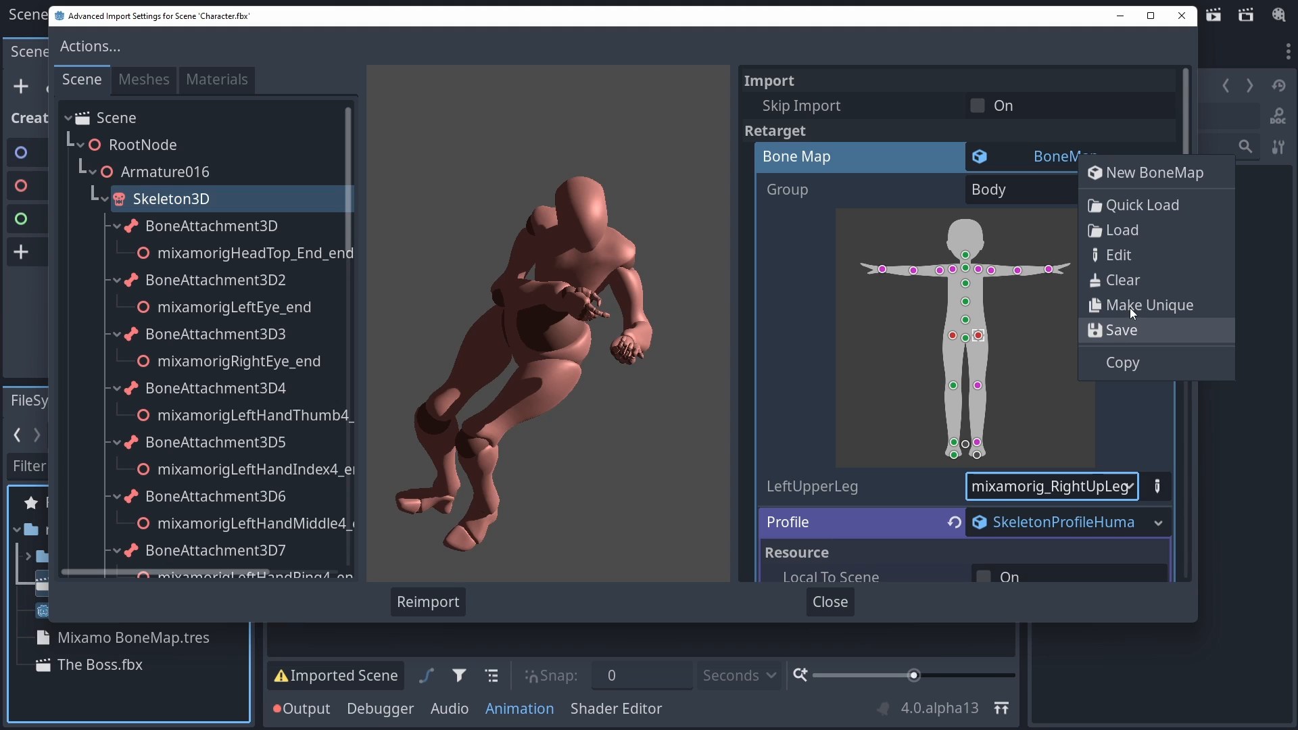
{"action": "left_click", "coordinate": [866, 189]}
{"action": "left_click", "coordinate": [874, 343]}
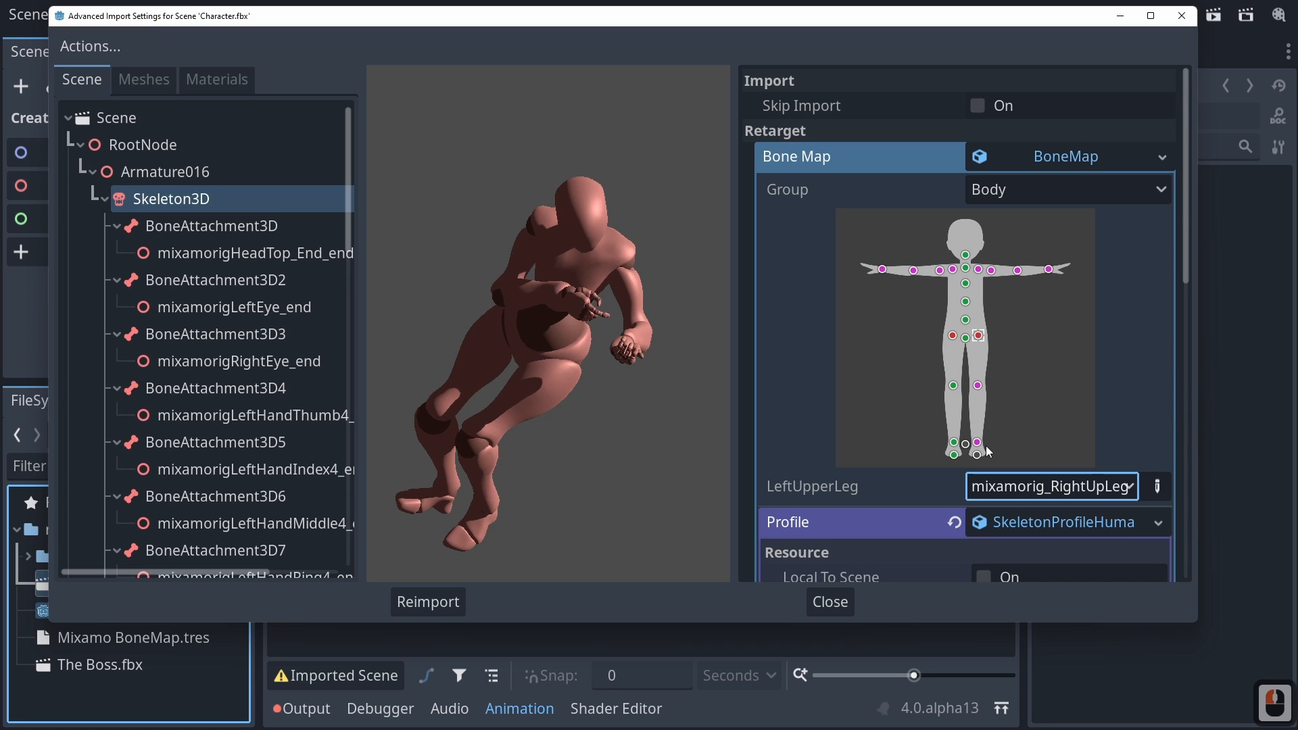
Save the fully mapped bone map resource in res:// as Mixamo BoneMap.tres.
{"action": "double_click", "coordinate": [1045, 164]}
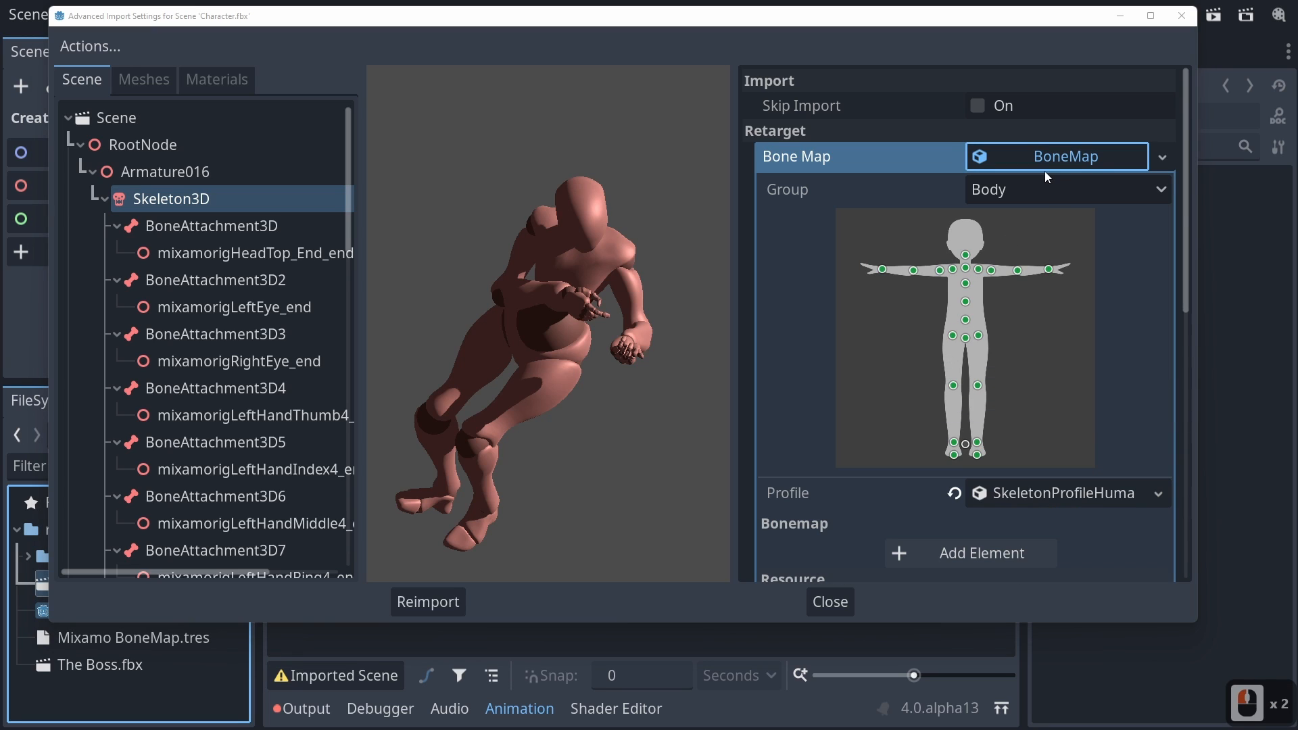
{"action": "right_click", "coordinate": [1007, 156]}
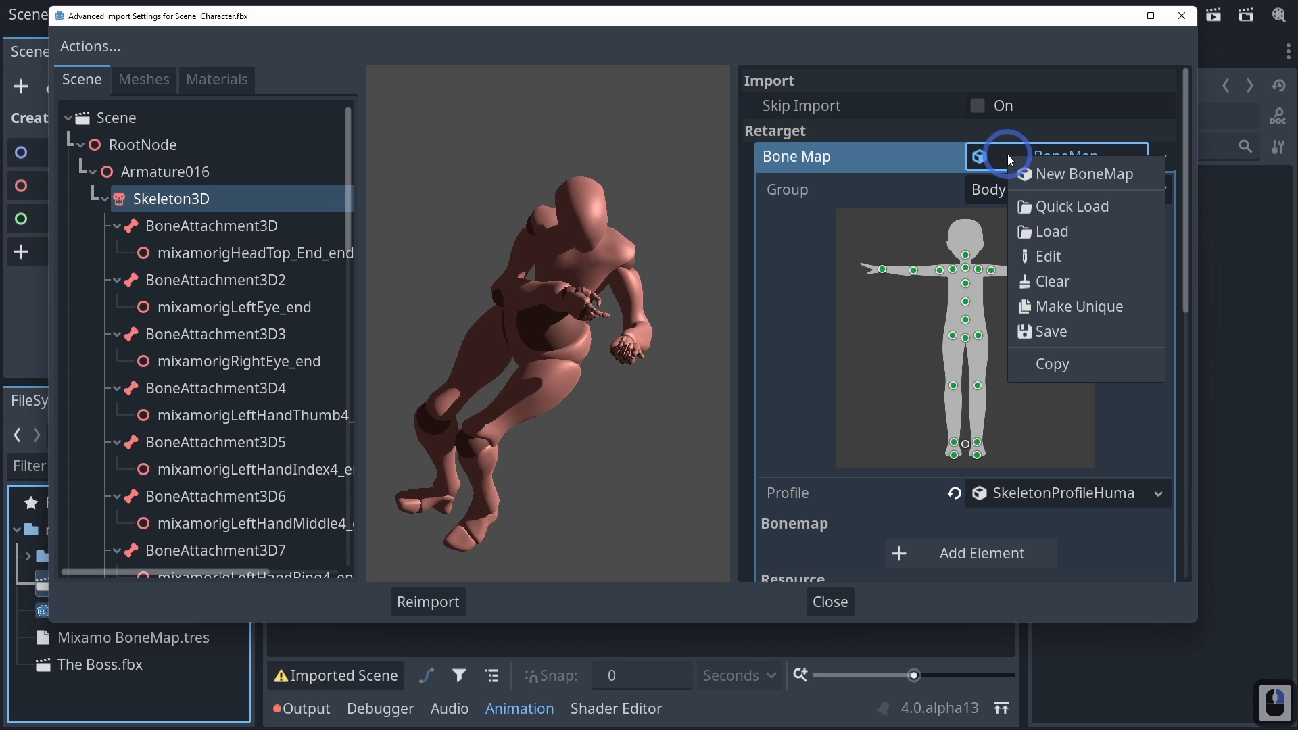
{"action": "left_click", "coordinate": [1049, 332]}
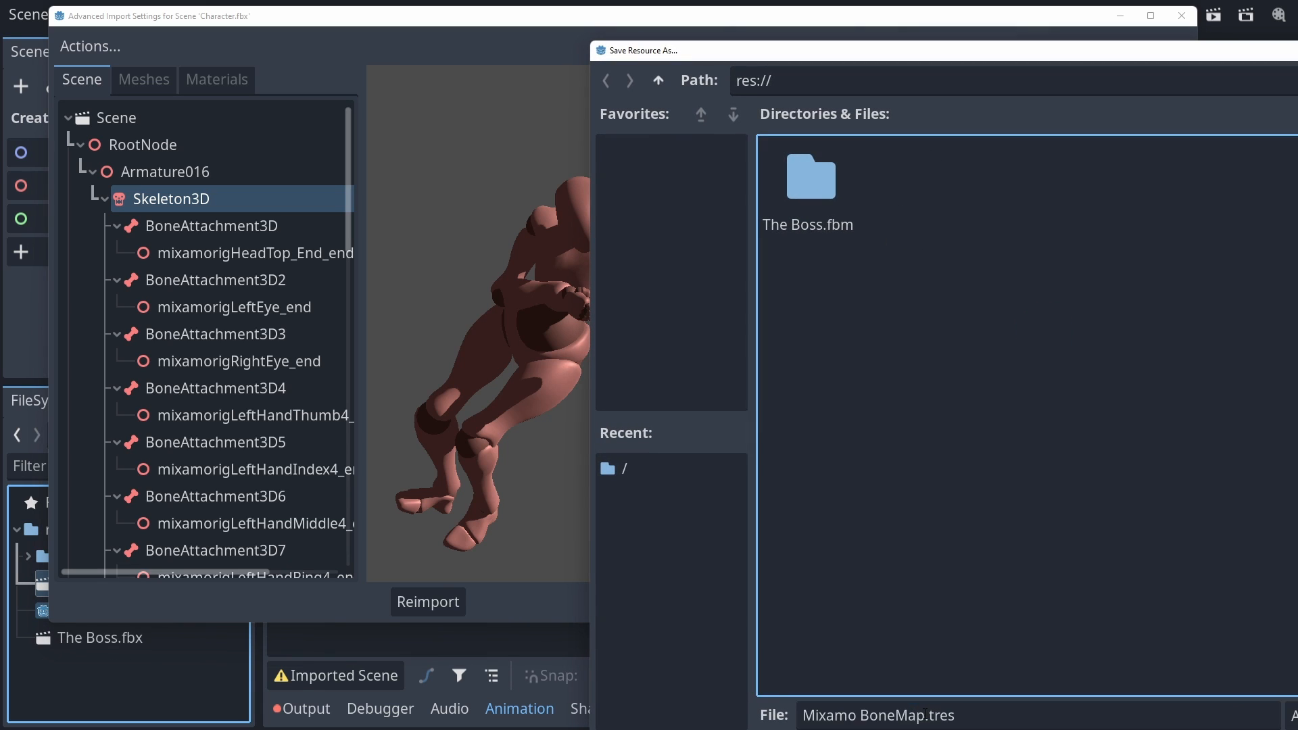
{"action": "key", "text": "BackSpace"}
{"action": "type", "text": "Mixamo"}
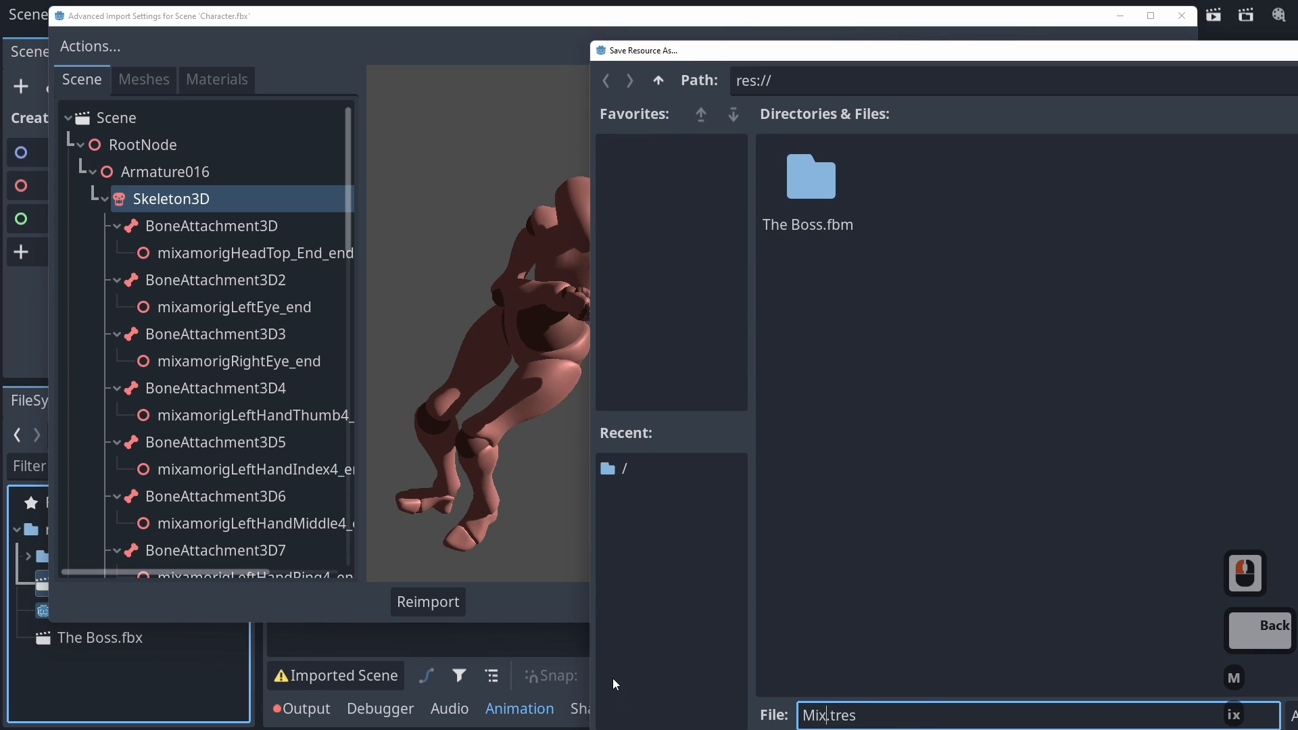
{"action": "type", "text": " B"}
{"action": "key", "text": "BackSpace"}
{"action": "type", "text": "BoneM<"}
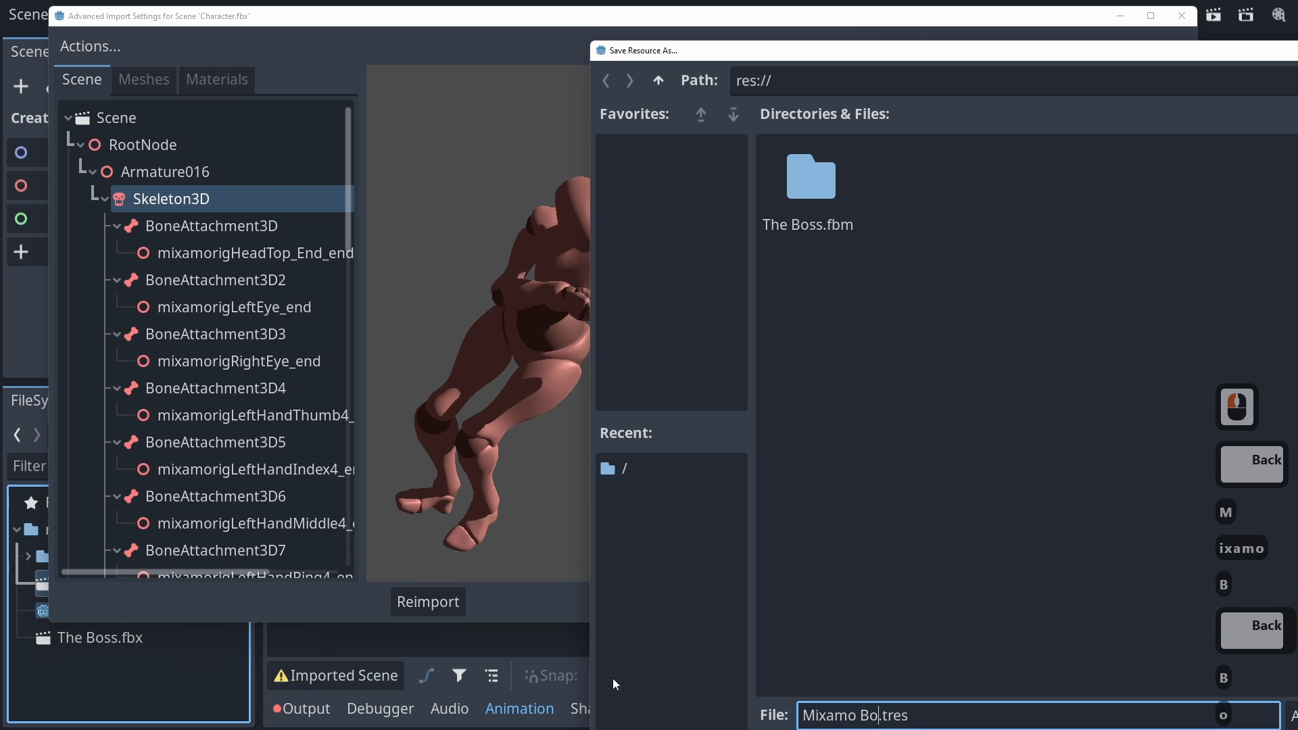
{"action": "key", "text": "BackSpace"}
{"action": "type", "text": "ap"}
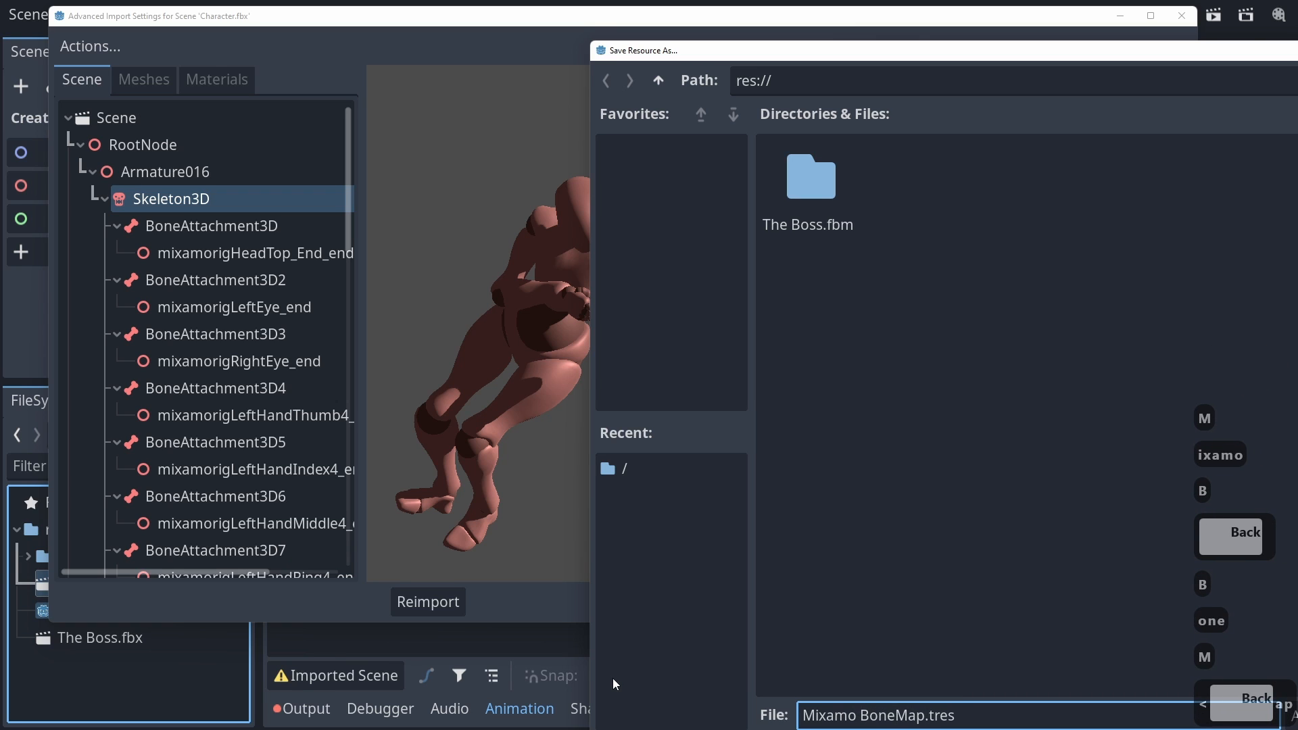
{"action": "key", "text": "Return"}
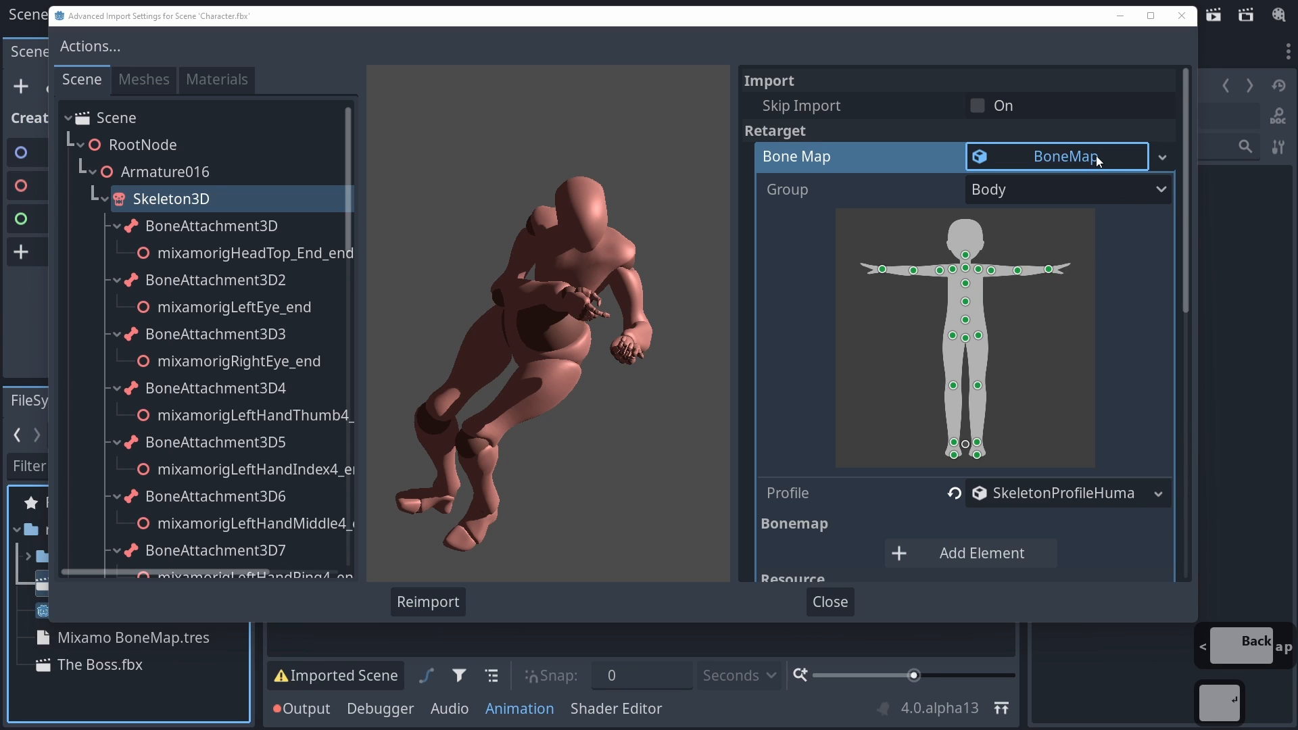
Review the retarget options of Character.fbx's Skeleton3D and reimport the file with Mixamo BoneMap.tres as its bone map.
{"action": "left_click", "coordinate": [1058, 161]}
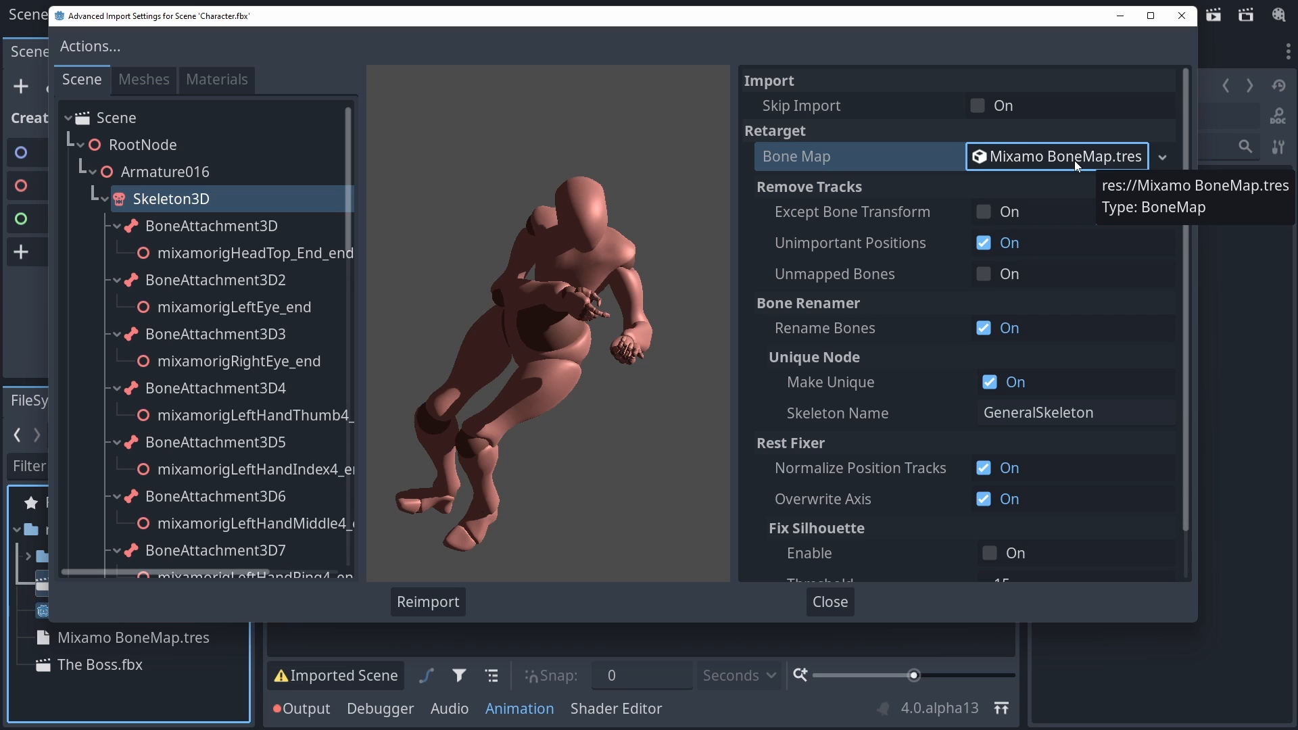
{"action": "left_click_drag", "start_coordinate": [732, 290], "coordinate": [617, 298]}
{"action": "scroll", "coordinate": [876, 429], "scroll_direction": "down", "scroll_amount": 3}
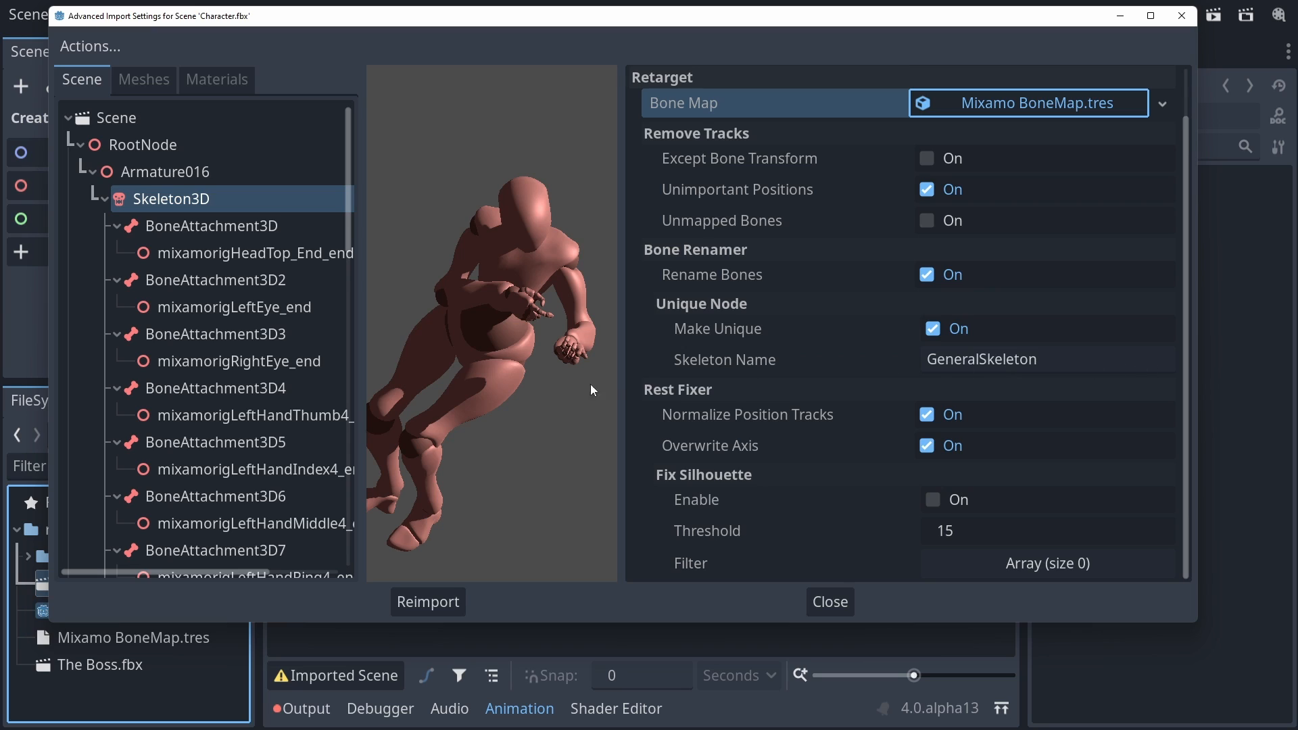
{"action": "left_click", "coordinate": [921, 359]}
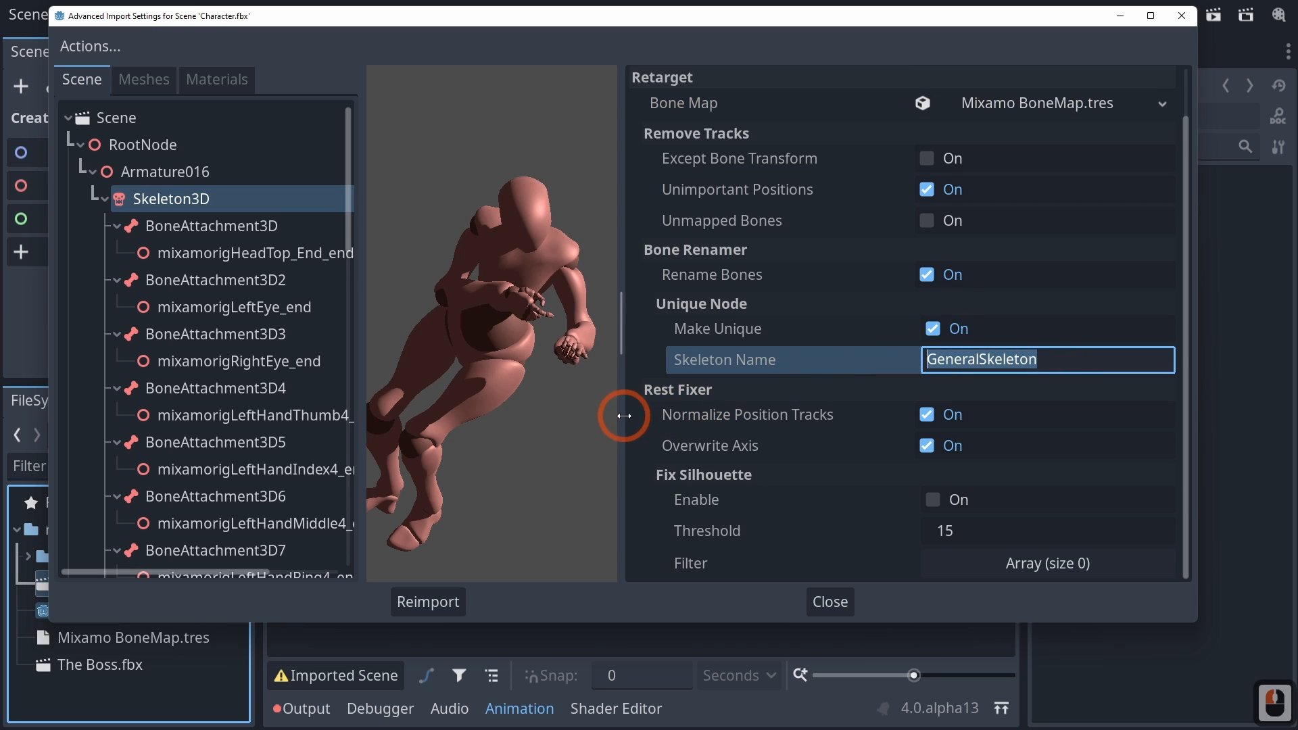
{"action": "left_click", "coordinate": [619, 391]}
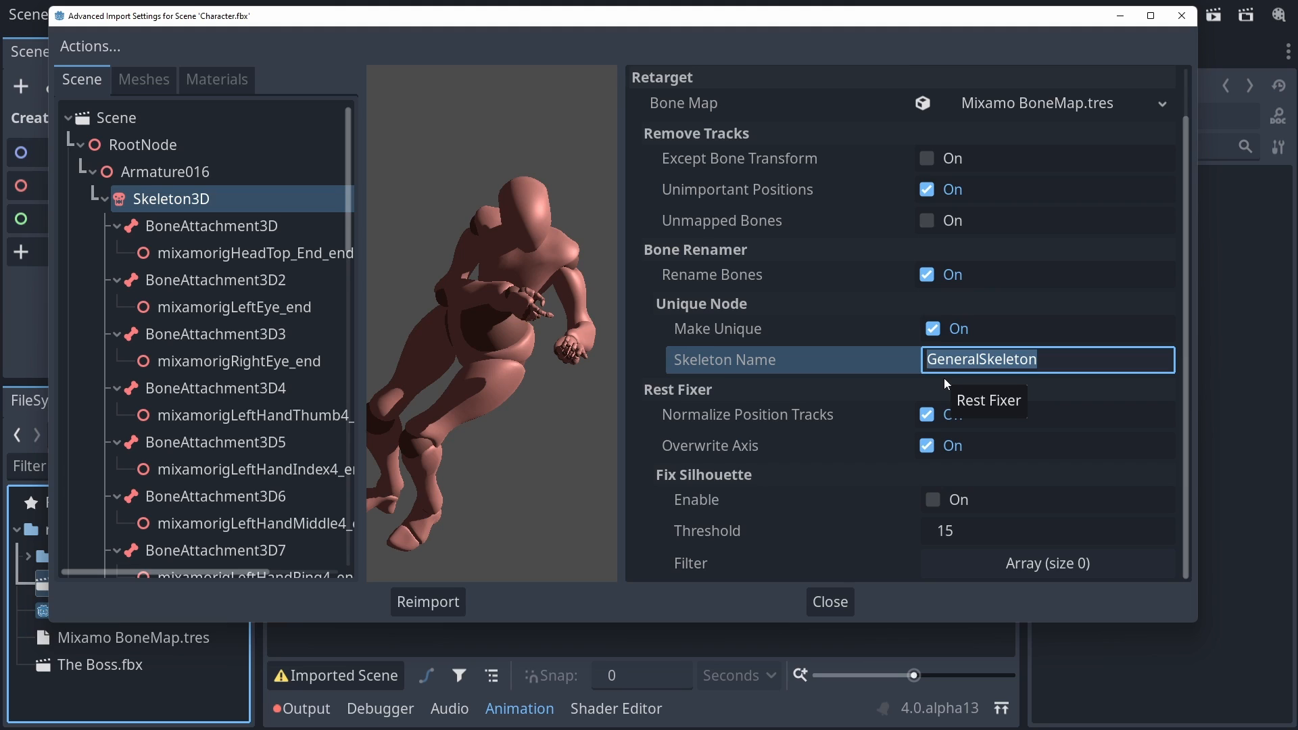
{"action": "left_click_drag", "start_coordinate": [504, 460], "coordinate": [522, 460]}
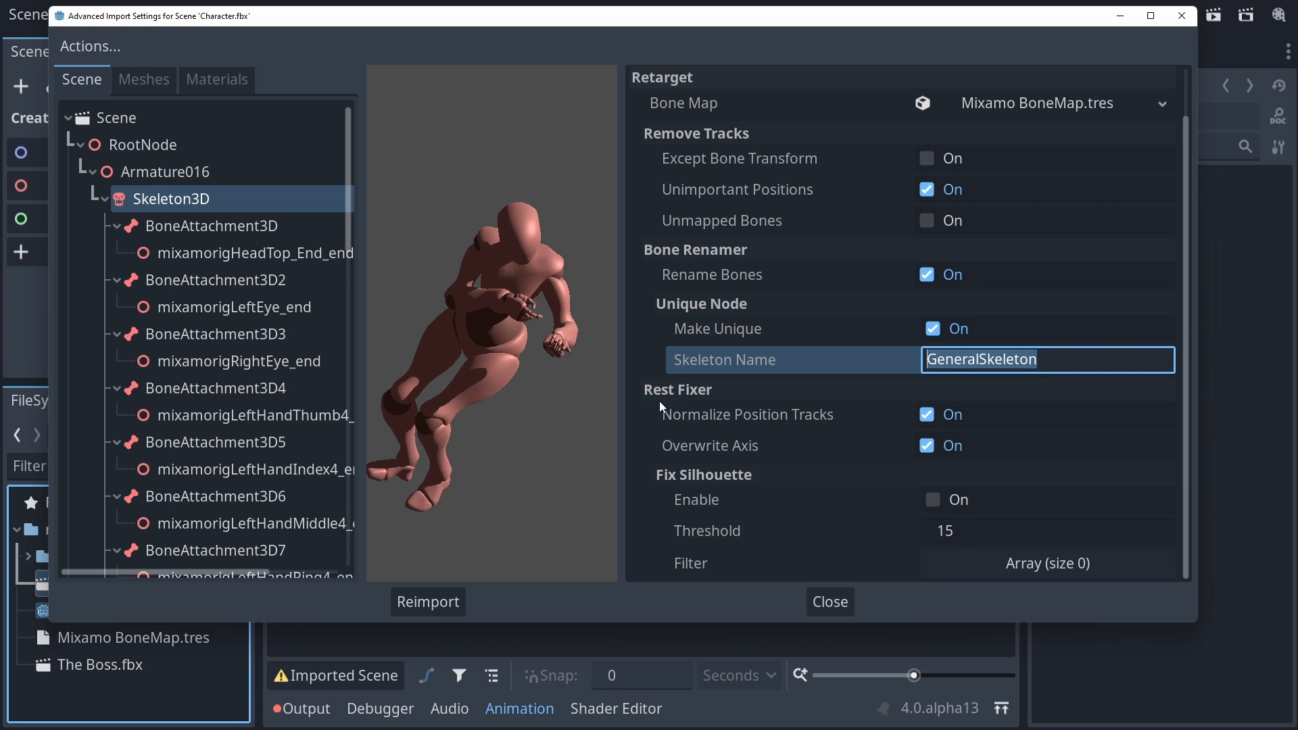
{"action": "scroll", "coordinate": [657, 387], "scroll_direction": "up", "scroll_amount": 12}
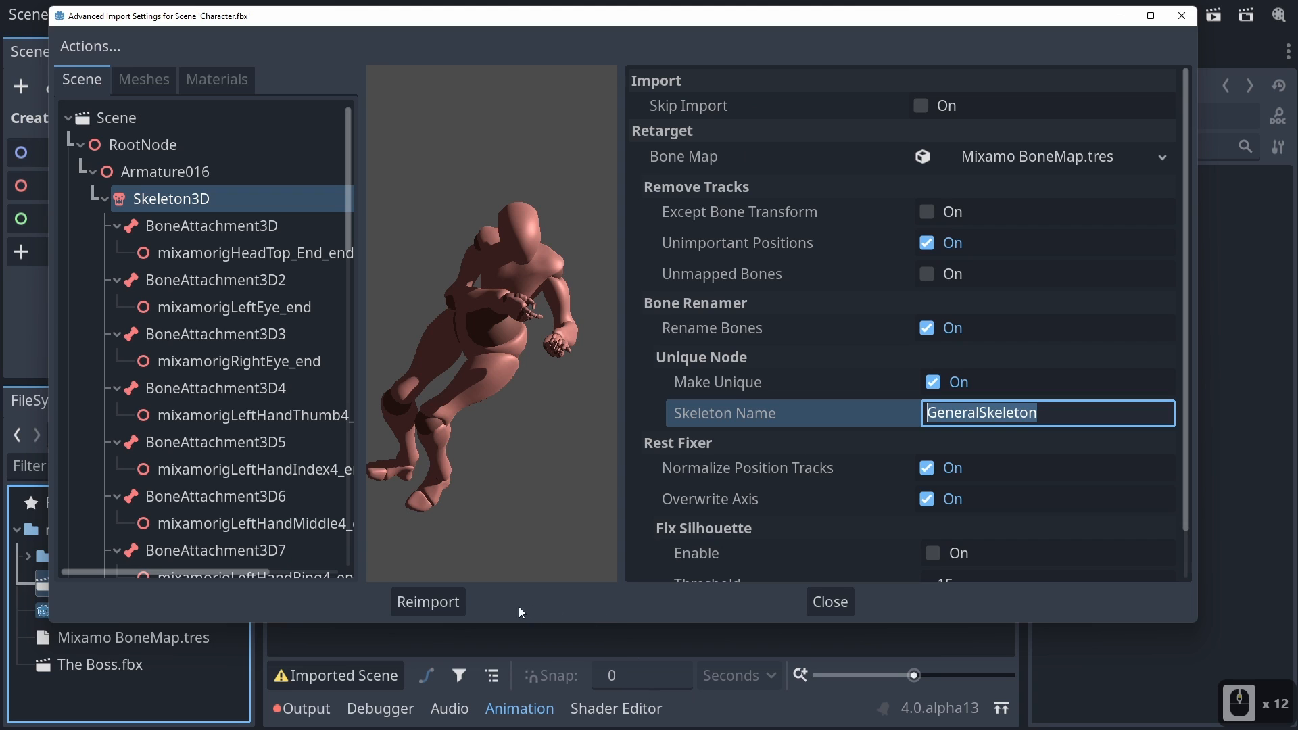
{"action": "left_click", "coordinate": [416, 602]}
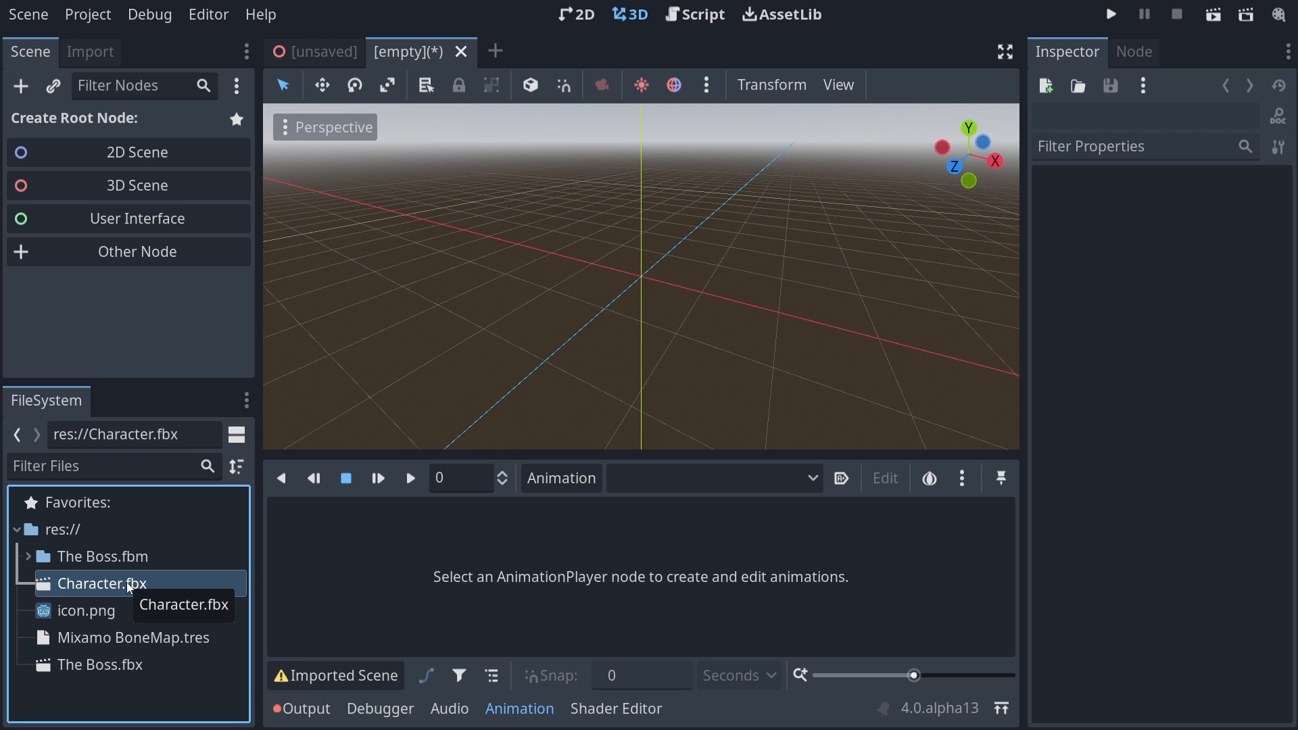
Change the import type of Character.fbx to Animation Library and reimport it, saving the scenes and restarting the editor.
{"action": "left_click", "coordinate": [92, 664]}
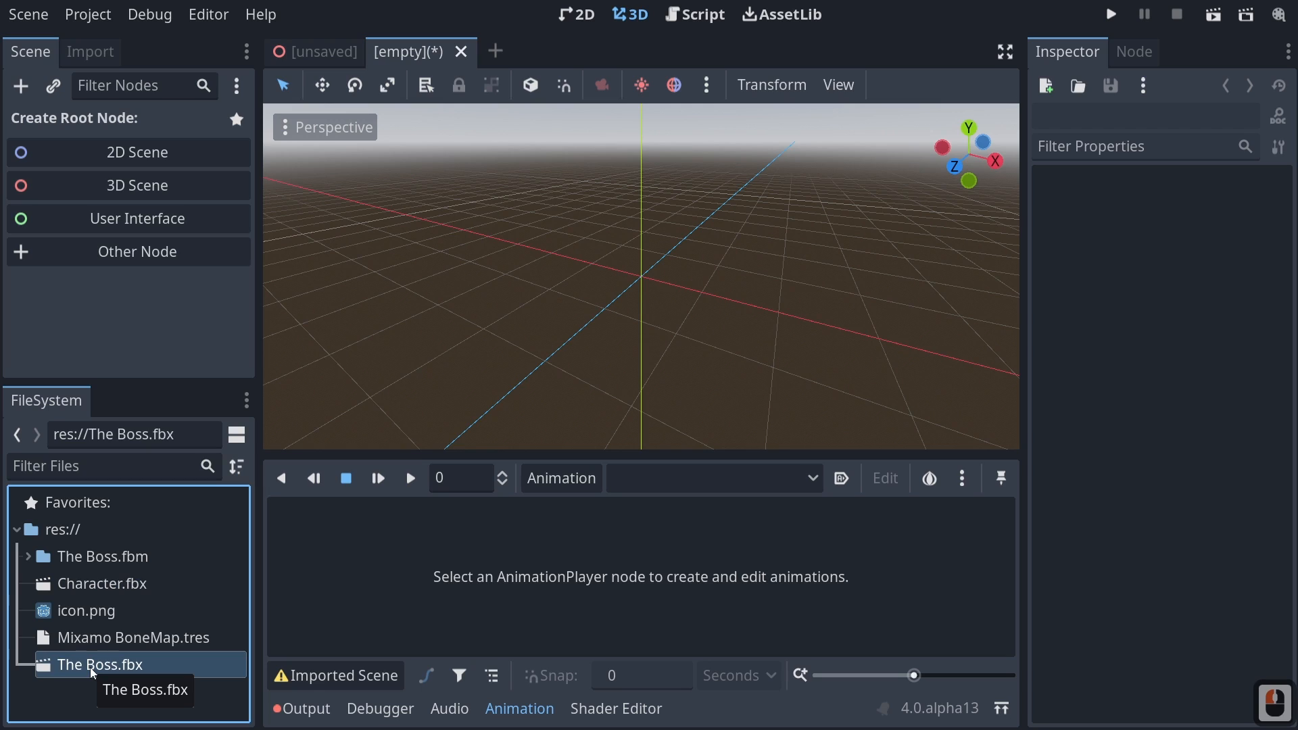
{"action": "left_click", "coordinate": [66, 587]}
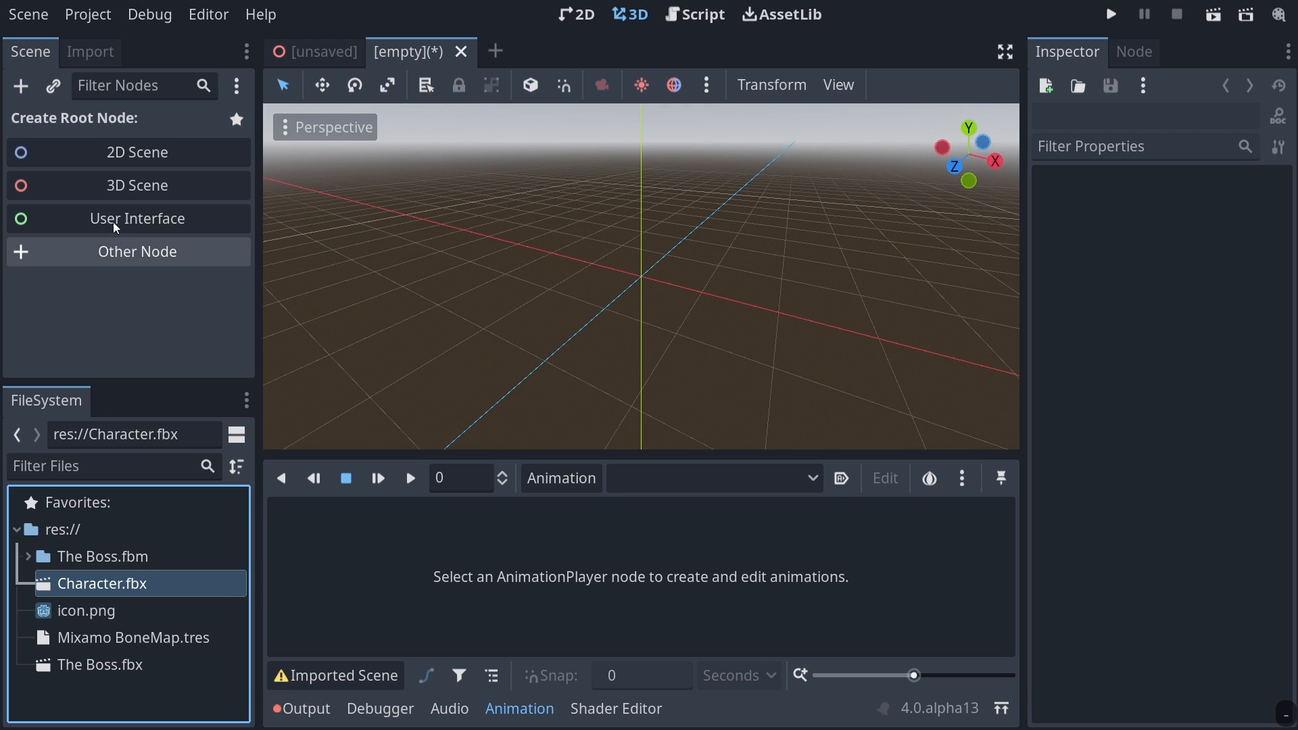
{"action": "left_click", "coordinate": [102, 59]}
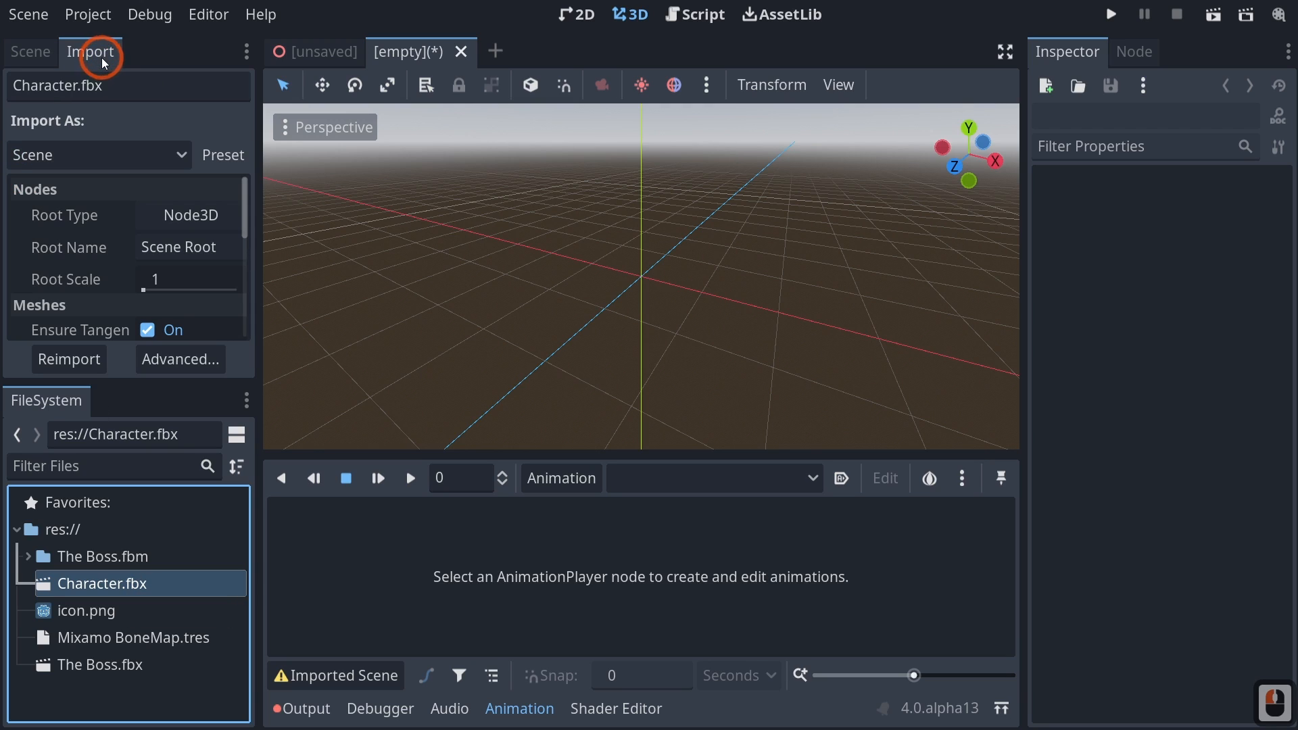
{"action": "left_click", "coordinate": [86, 157]}
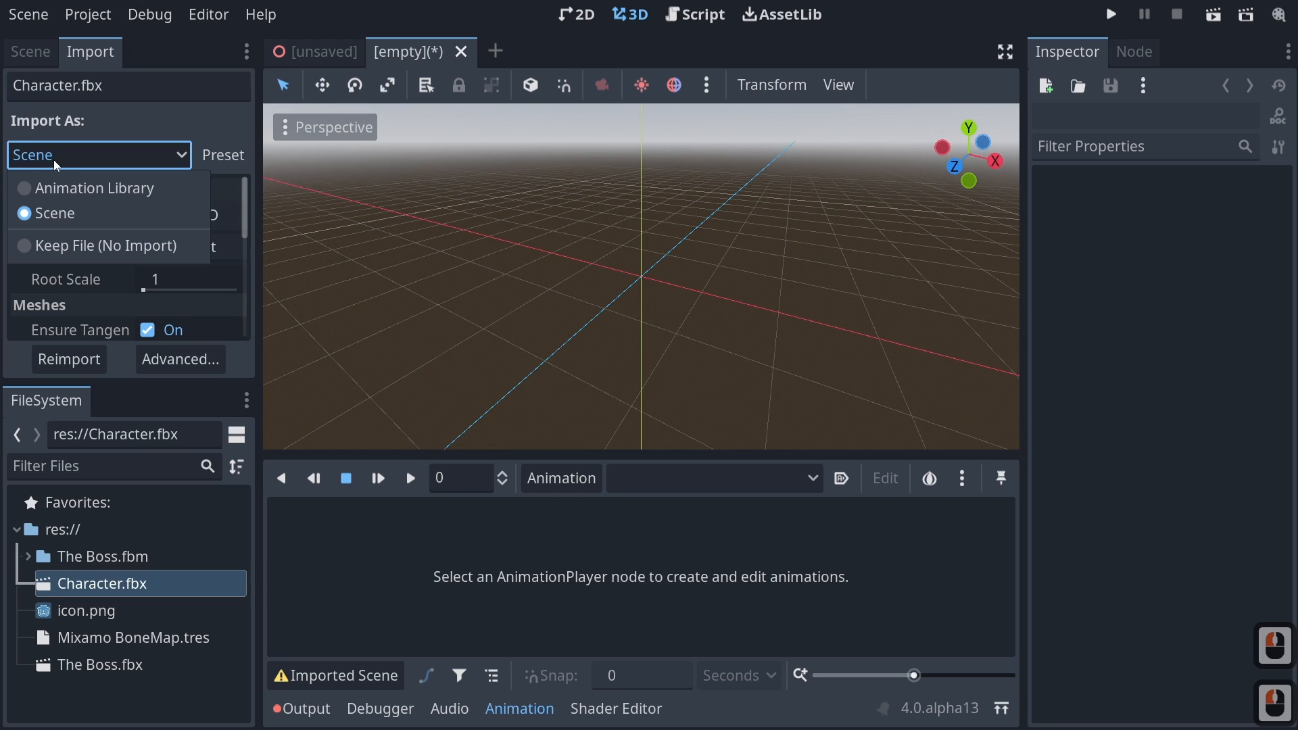
{"action": "left_click", "coordinate": [61, 190]}
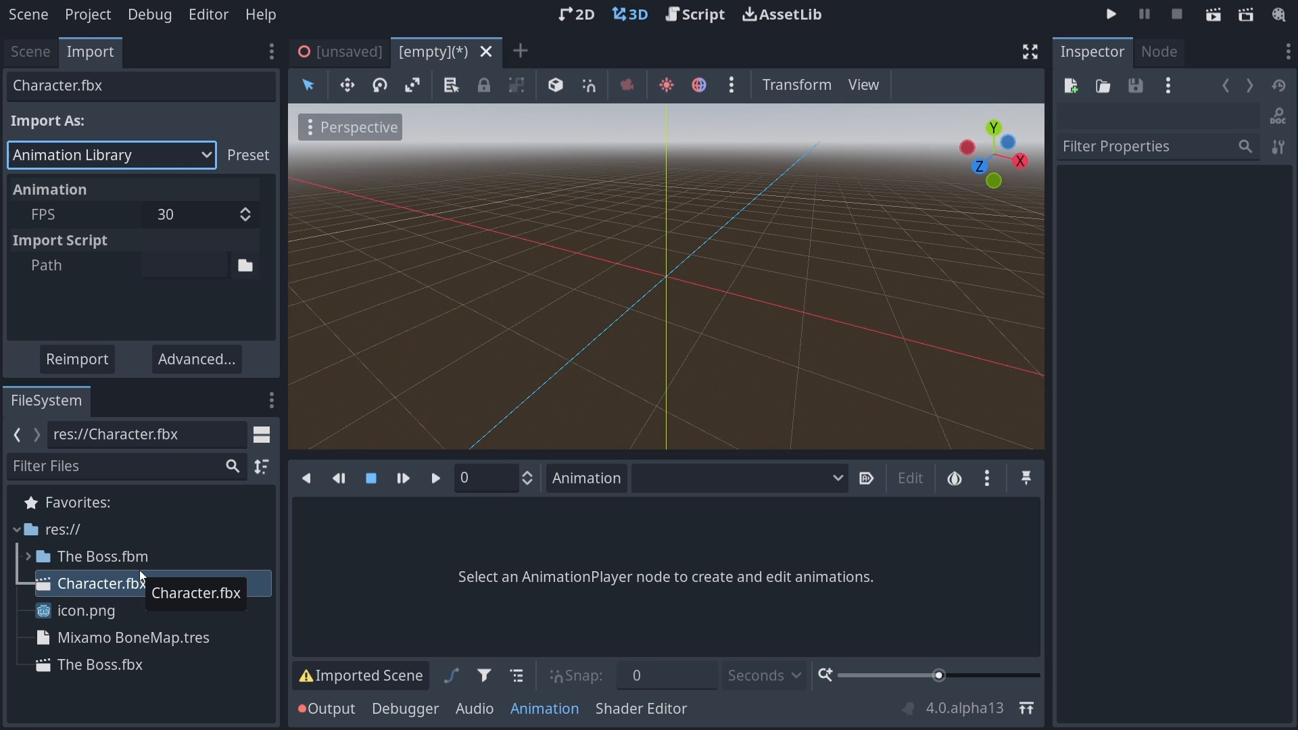
{"action": "left_click", "coordinate": [71, 369]}
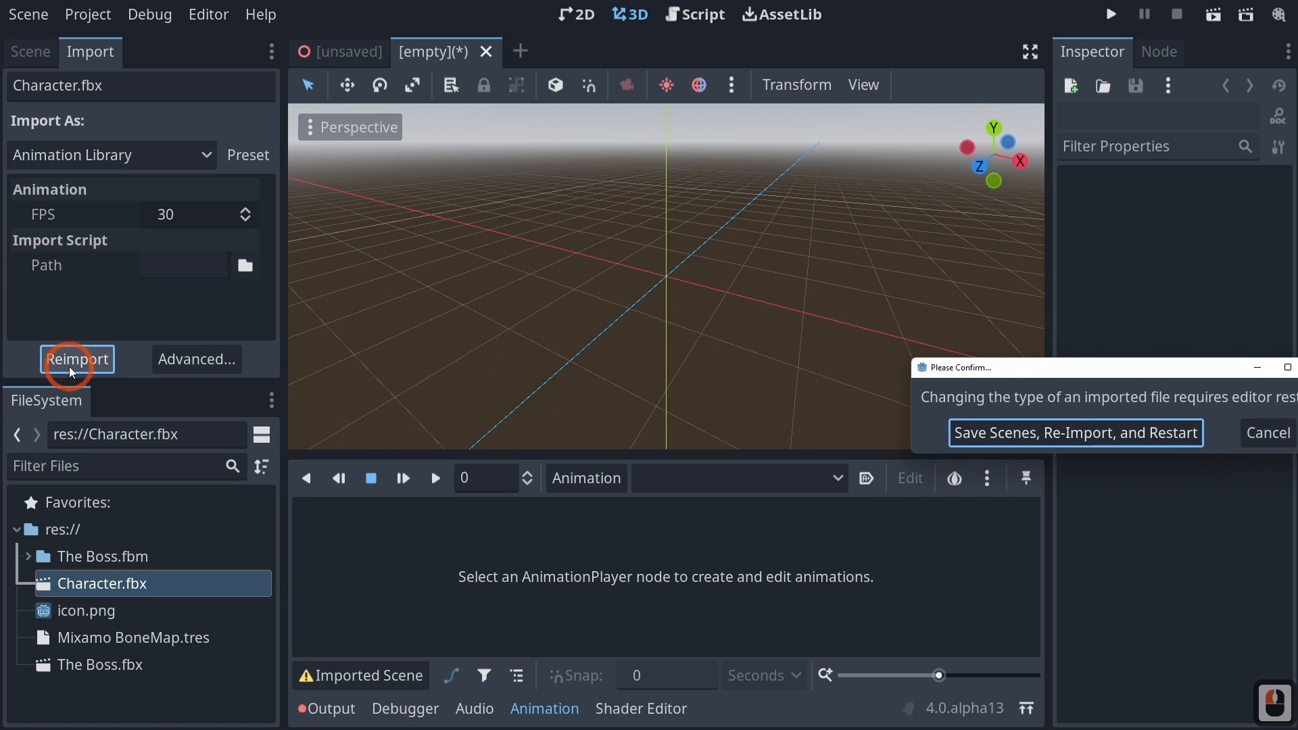
{"action": "left_click_drag", "start_coordinate": [1045, 376], "coordinate": [578, 372]}
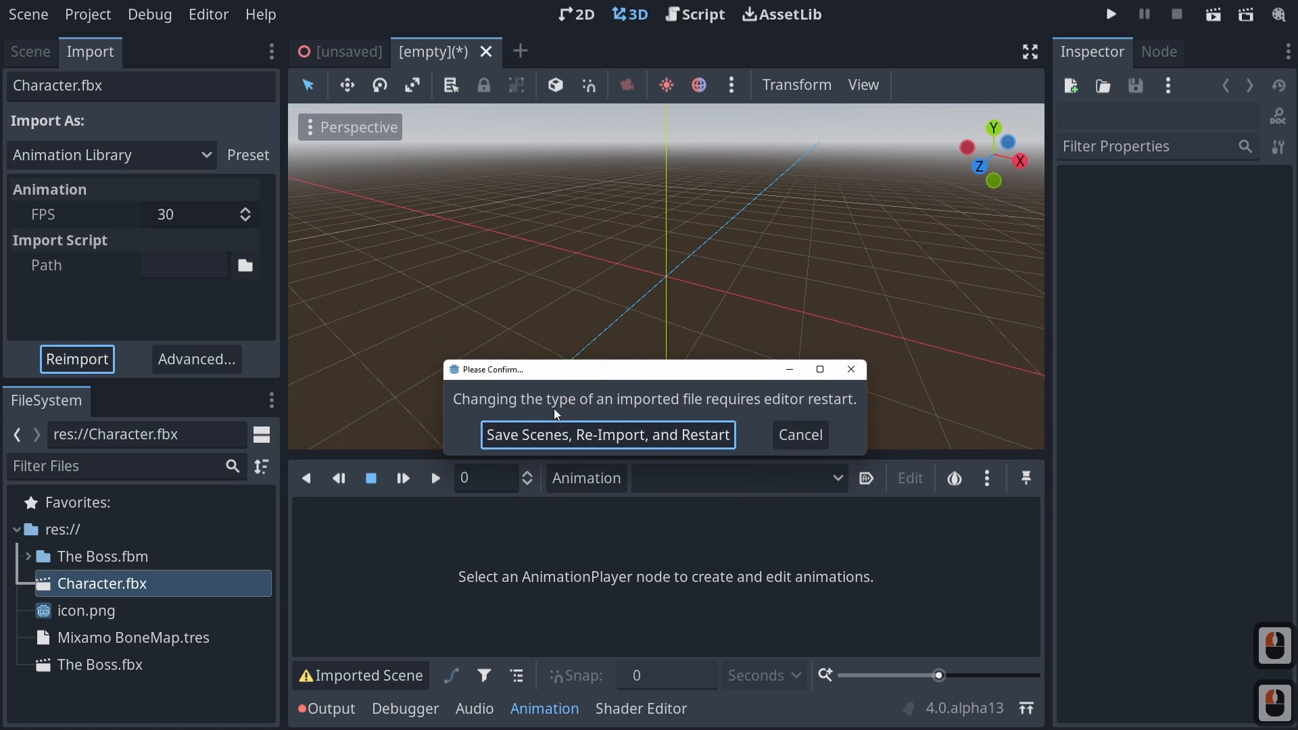
{"action": "left_click", "coordinate": [609, 435]}
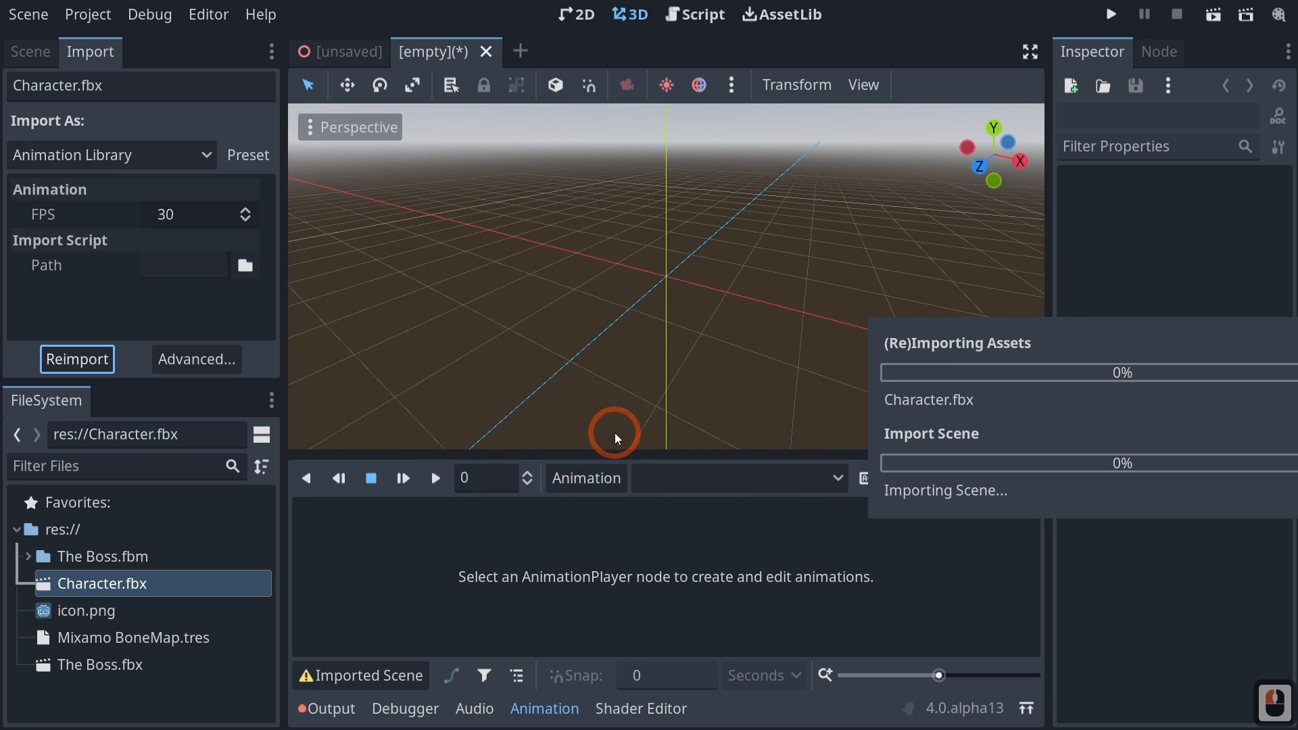
{"action": "key", "text": "Escape"}
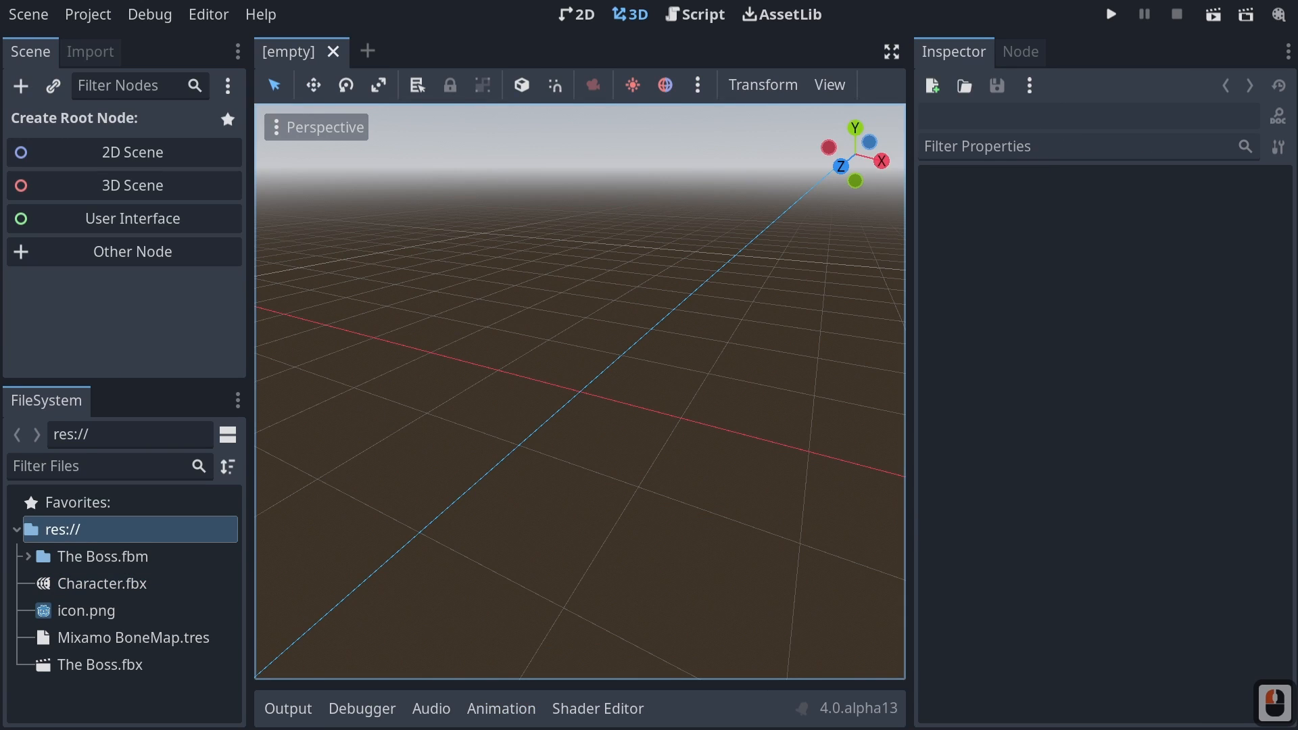
Widen the 3D viewport and open the advanced import settings of The Boss.fbx in an enlarged window.
{"action": "left_click", "coordinate": [46, 588]}
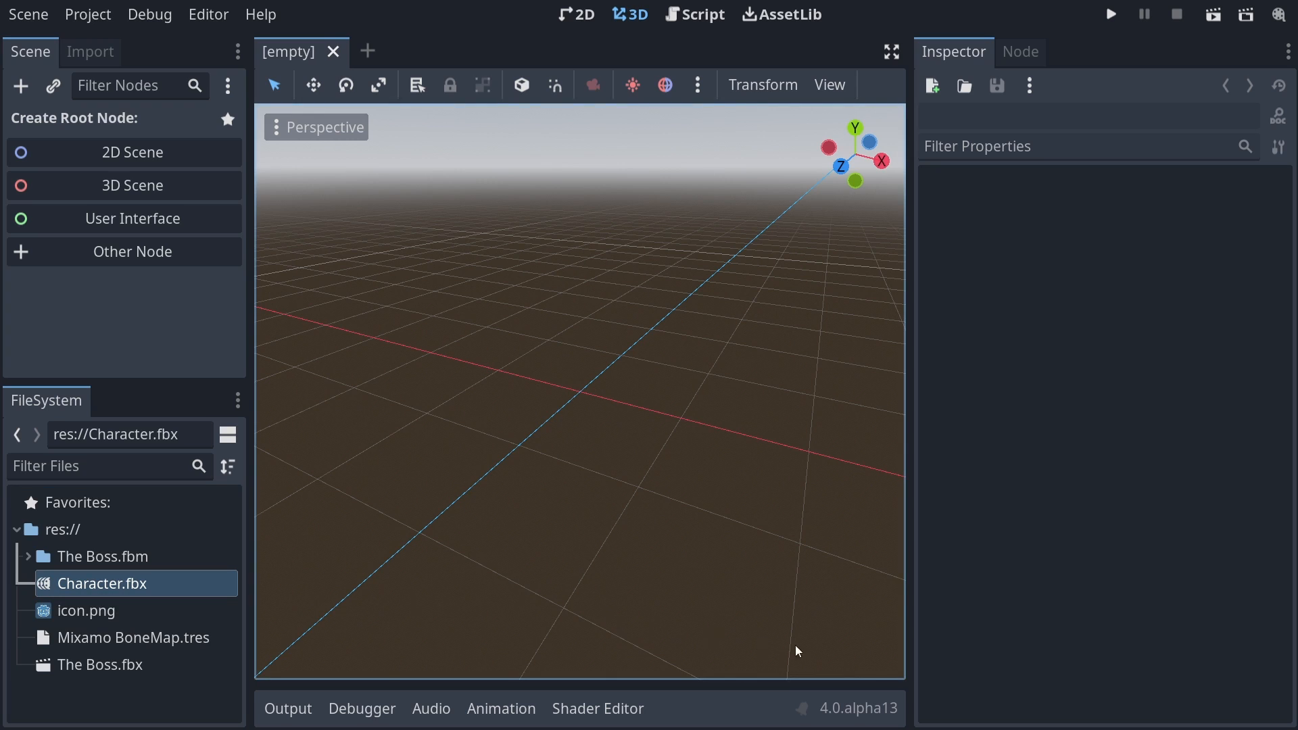
{"action": "left_click_drag", "start_coordinate": [909, 380], "coordinate": [1071, 385]}
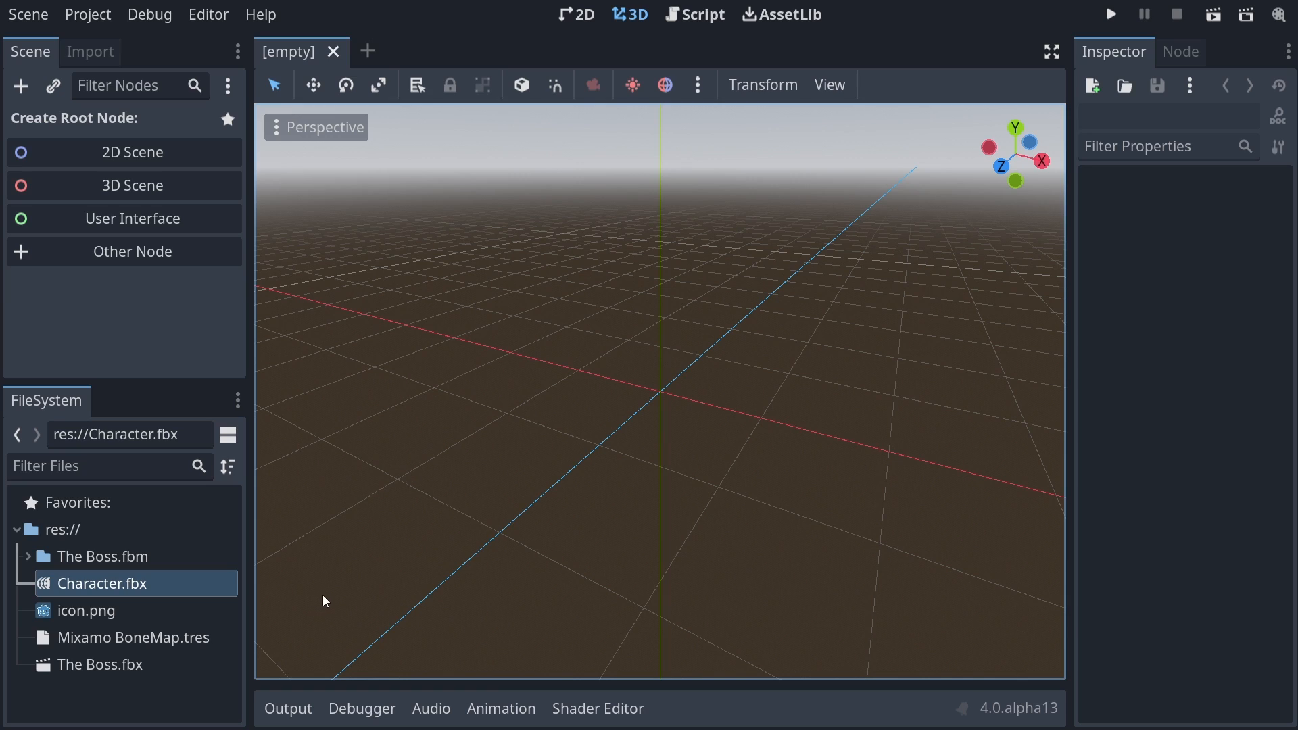
{"action": "left_click", "coordinate": [74, 669]}
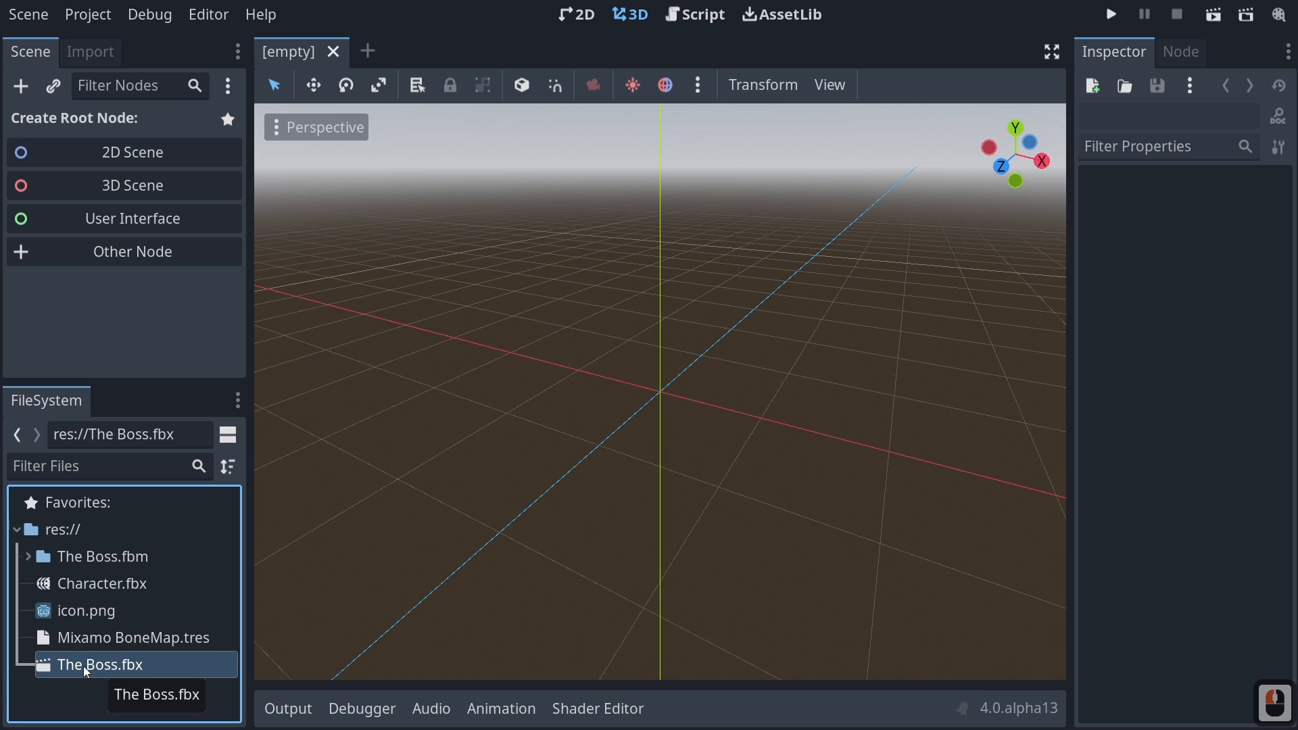
{"action": "double_click", "coordinate": [85, 670]}
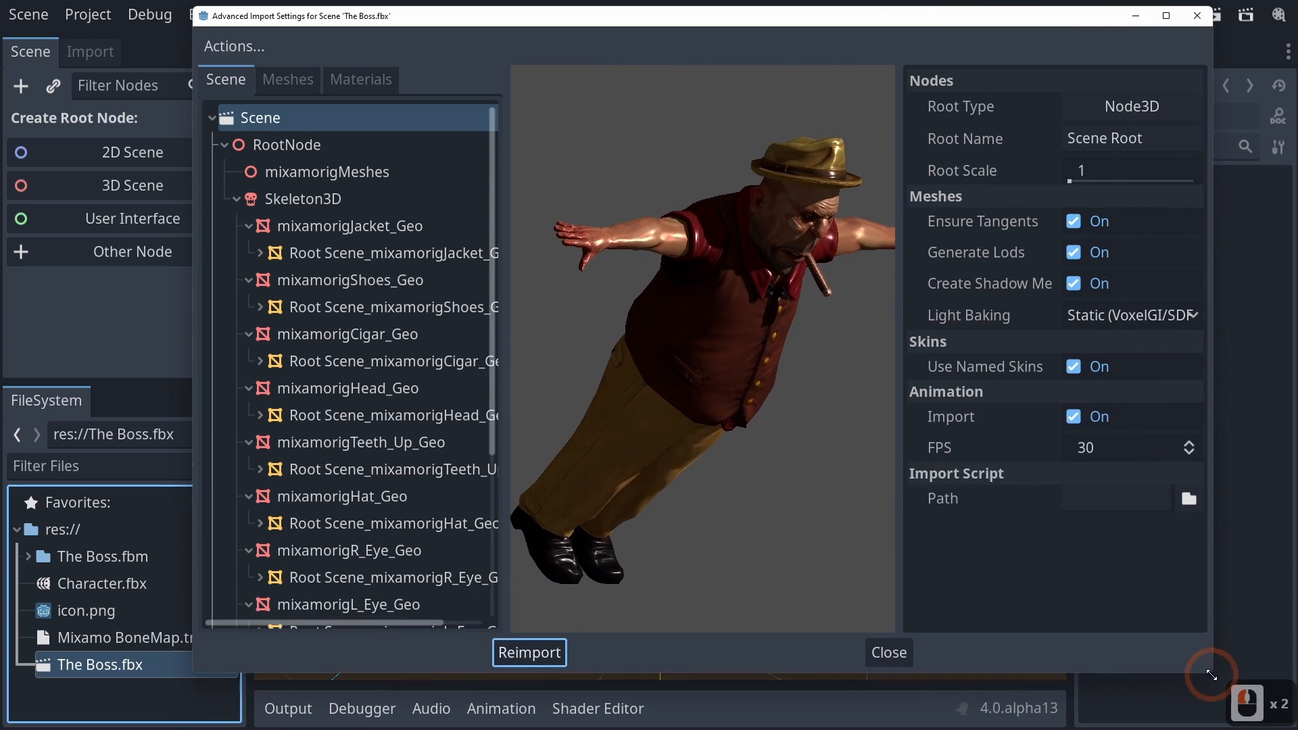
{"action": "left_click_drag", "start_coordinate": [193, 432], "coordinate": [13, 432]}
Load Mixamo BoneMap.tres from res:// as the bone map of The Boss.fbx's Skeleton3D.
{"action": "left_click", "coordinate": [100, 198]}
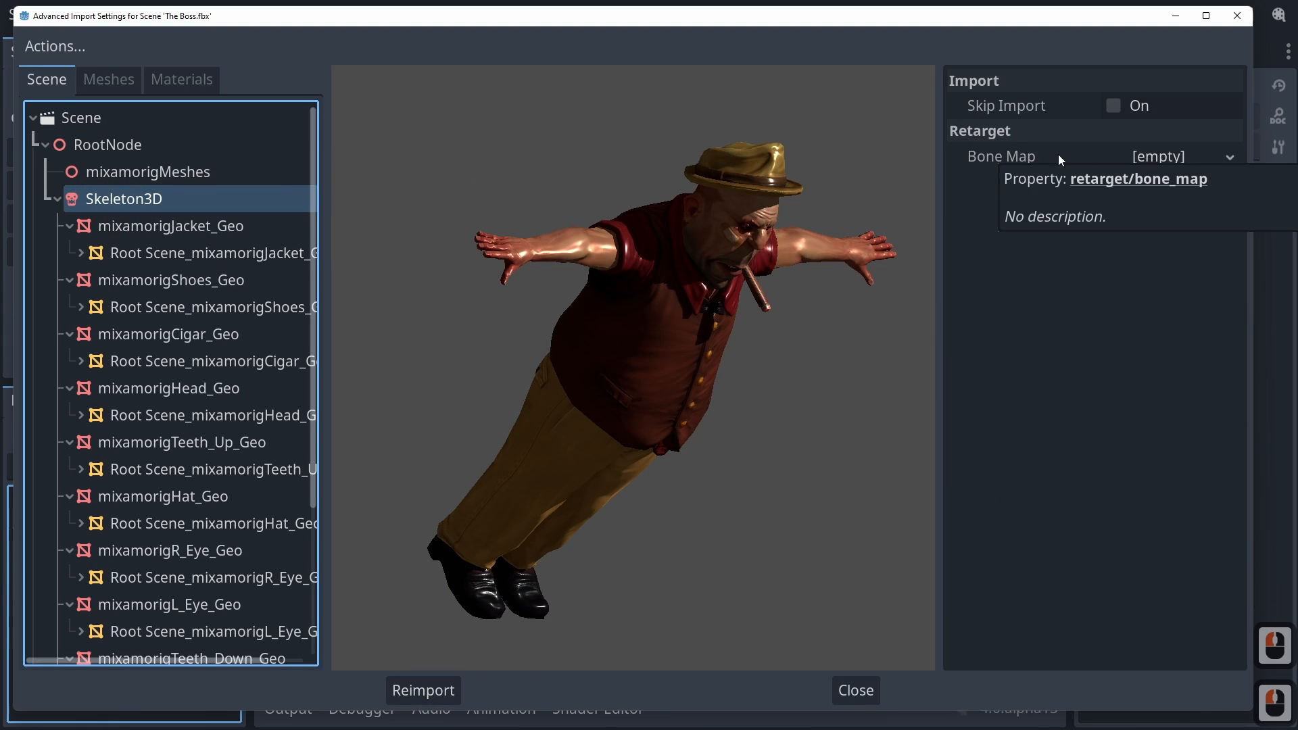
{"action": "left_click", "coordinate": [1130, 155]}
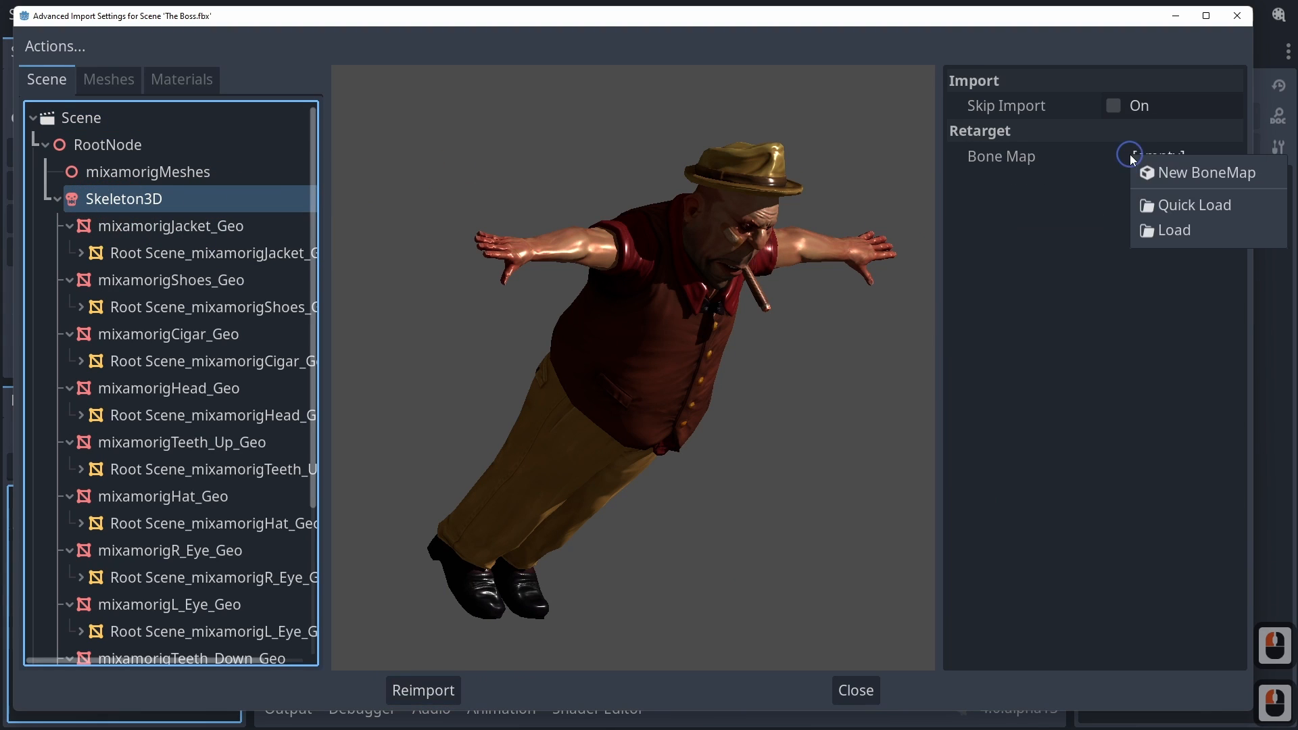
{"action": "left_click", "coordinate": [1153, 229]}
{"action": "left_click", "coordinate": [921, 169]}
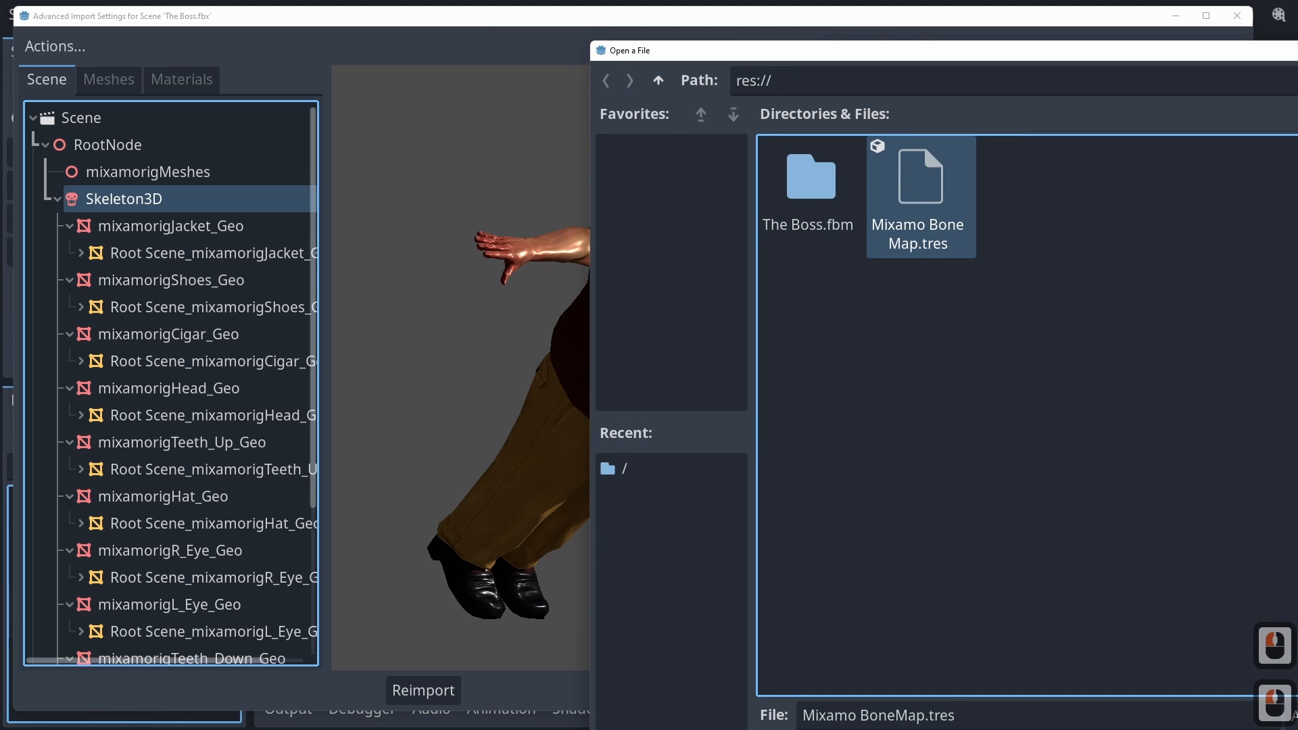
{"action": "left_click_drag", "start_coordinate": [947, 50], "coordinate": [538, 5]}
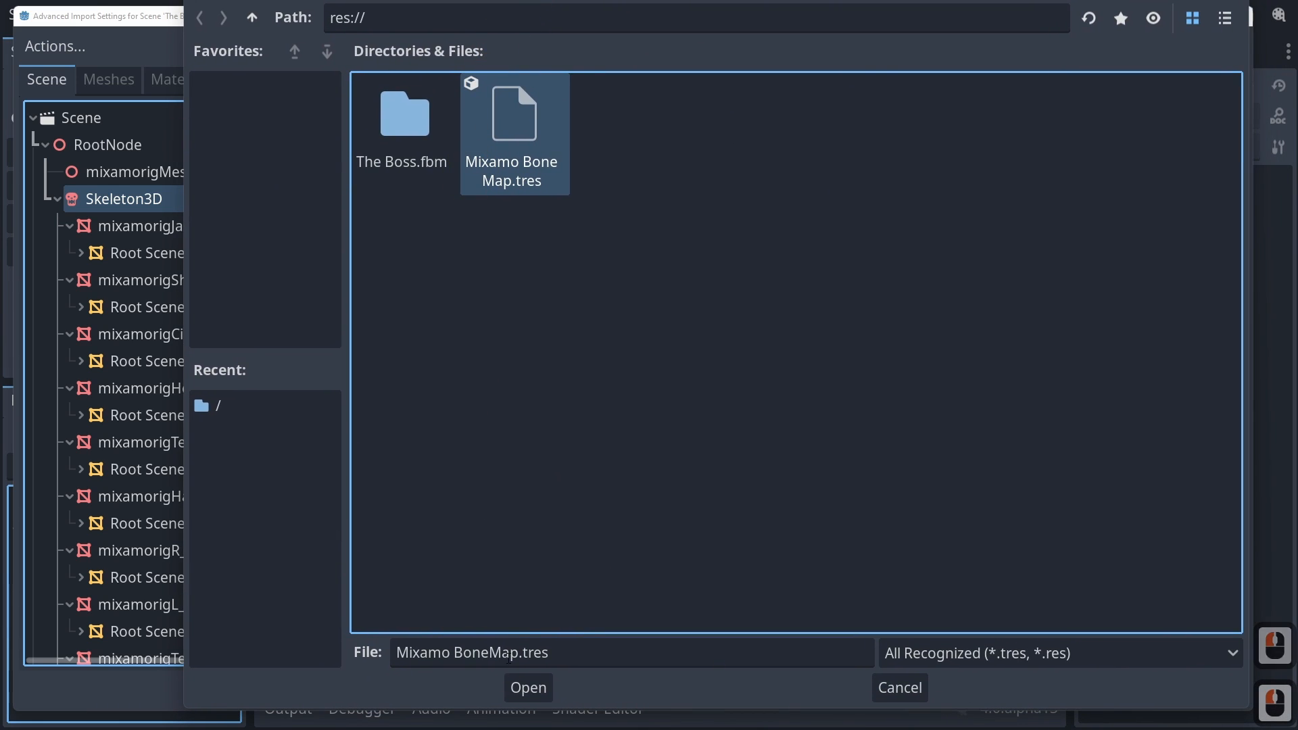
{"action": "left_click", "coordinate": [528, 688]}
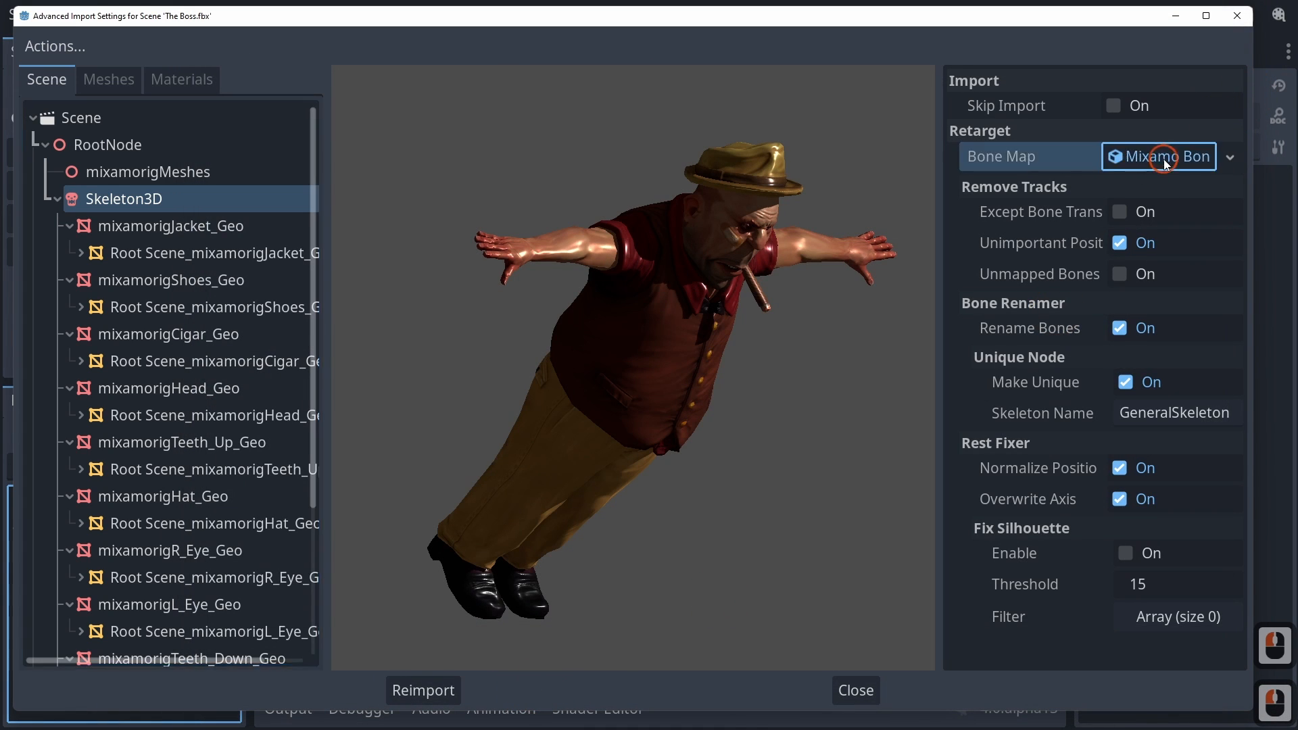
Check the bone map's Body, Face, LeftHand and RightHand groups on The Boss's skeleton and reimport The Boss.fbx.
{"action": "left_click", "coordinate": [1163, 159]}
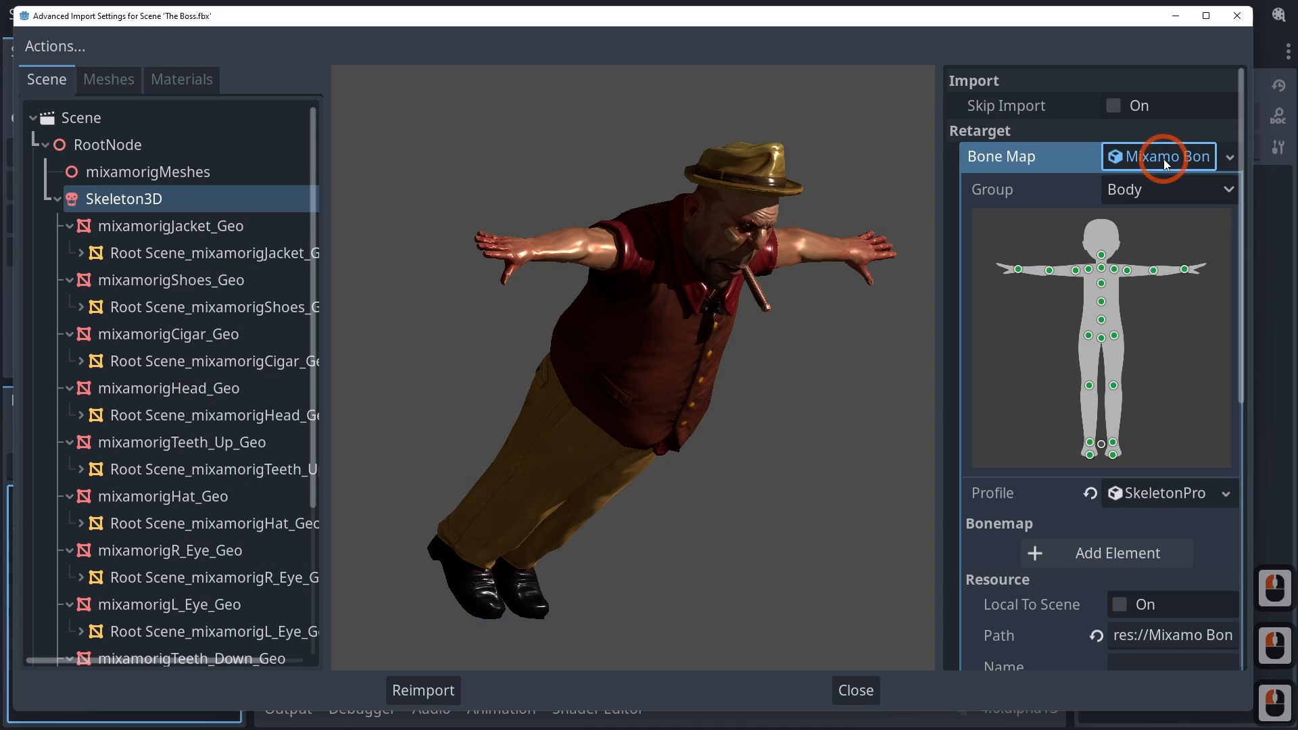
{"action": "left_click", "coordinate": [1122, 201]}
{"action": "left_click", "coordinate": [1126, 257]}
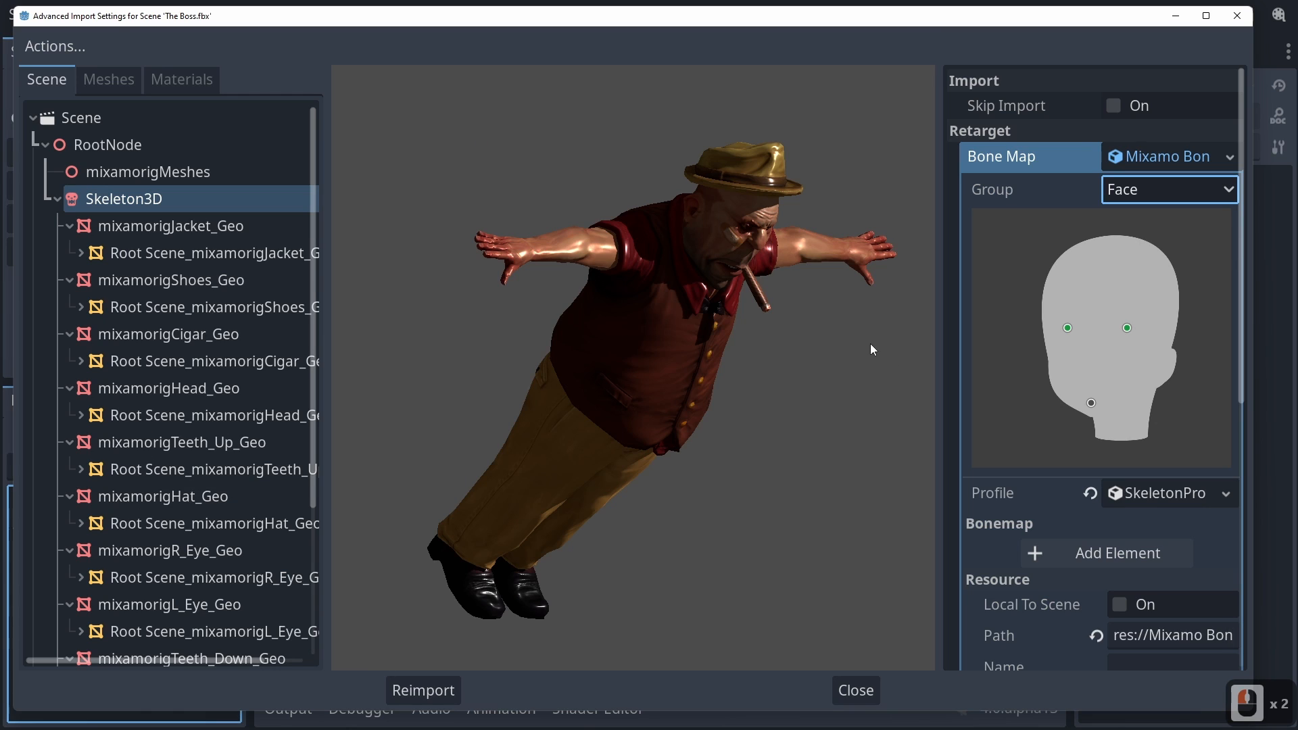
{"action": "left_click", "coordinate": [1144, 197]}
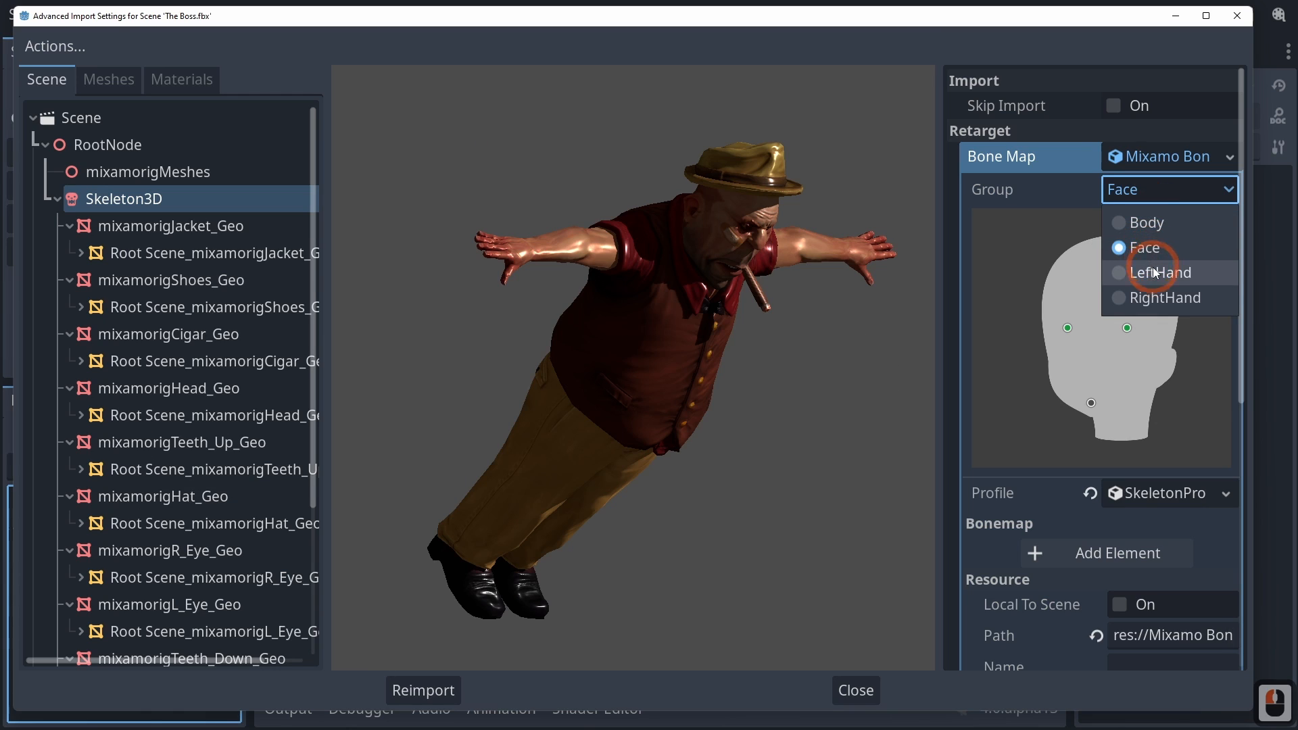
{"action": "left_click", "coordinate": [1157, 258]}
{"action": "left_click", "coordinate": [1173, 192]}
{"action": "left_click", "coordinate": [1162, 289]}
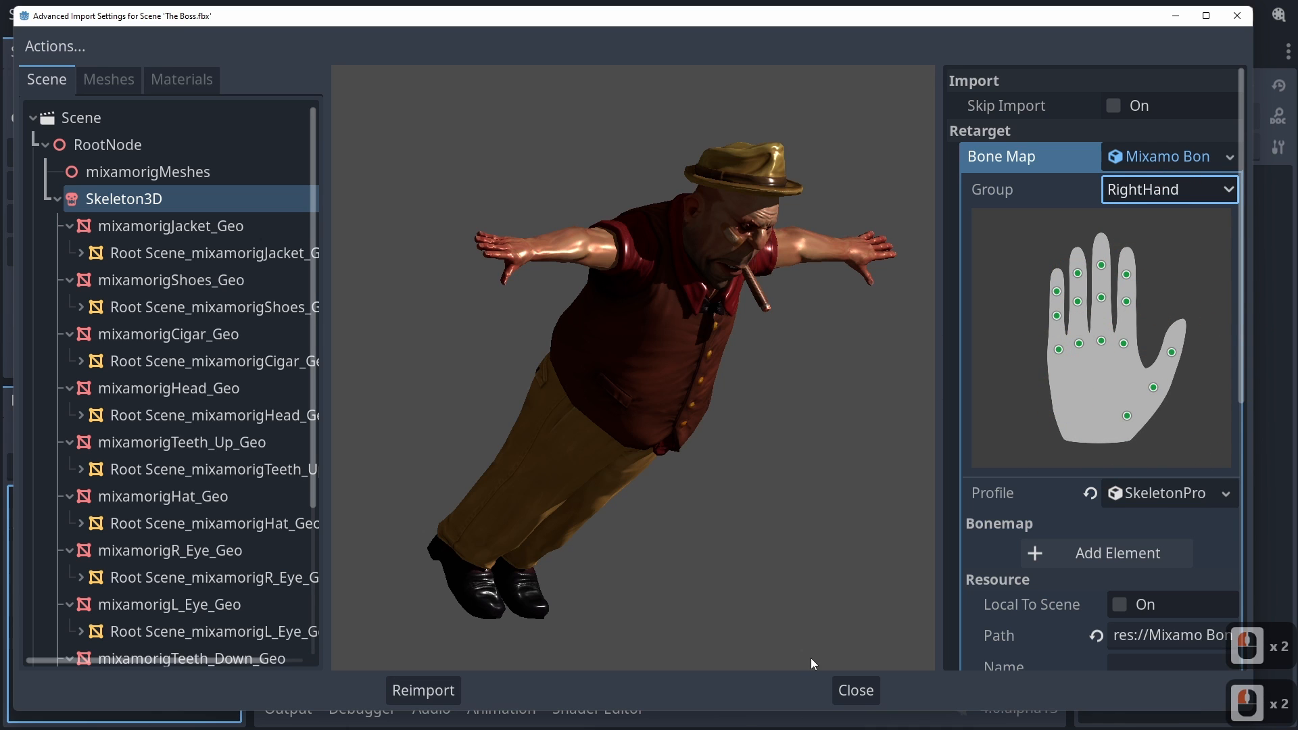
{"action": "left_click", "coordinate": [432, 696]}
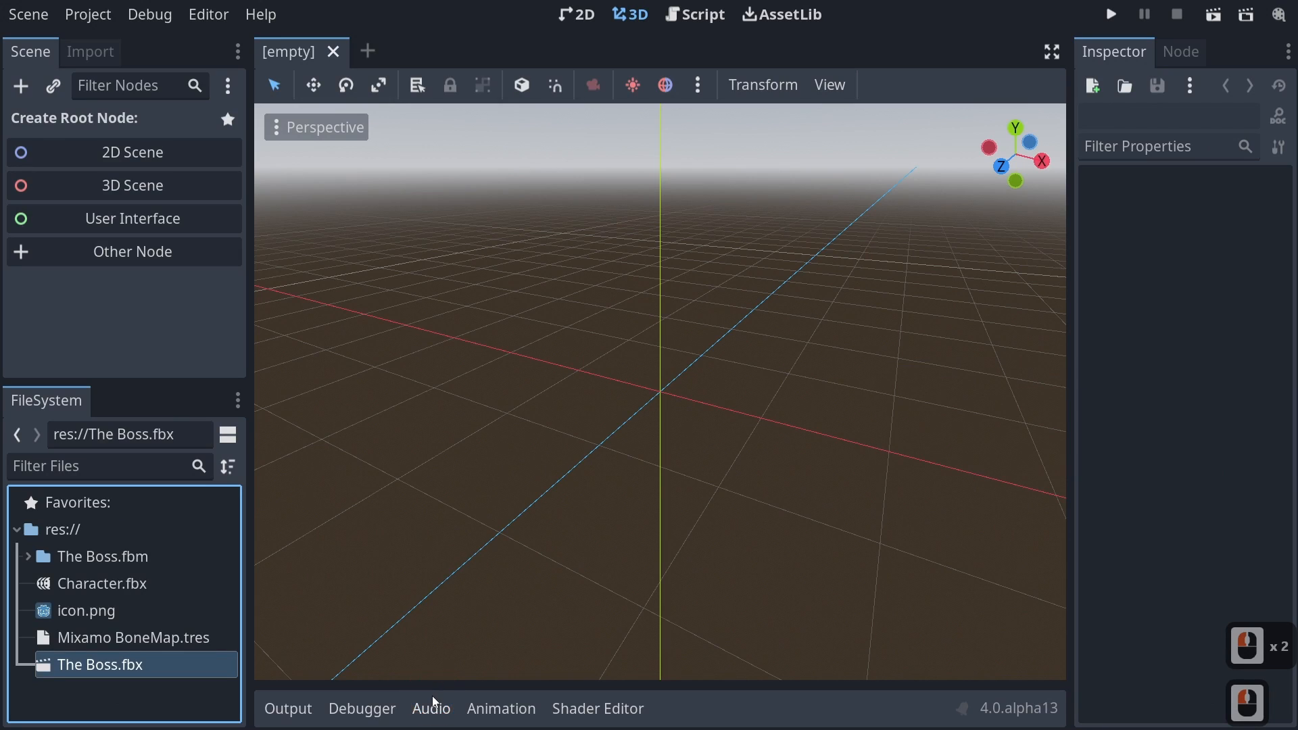
Create a new inherited scene from The Boss.fbx and inspect the character model up close.
{"action": "right_click", "coordinate": [108, 666]}
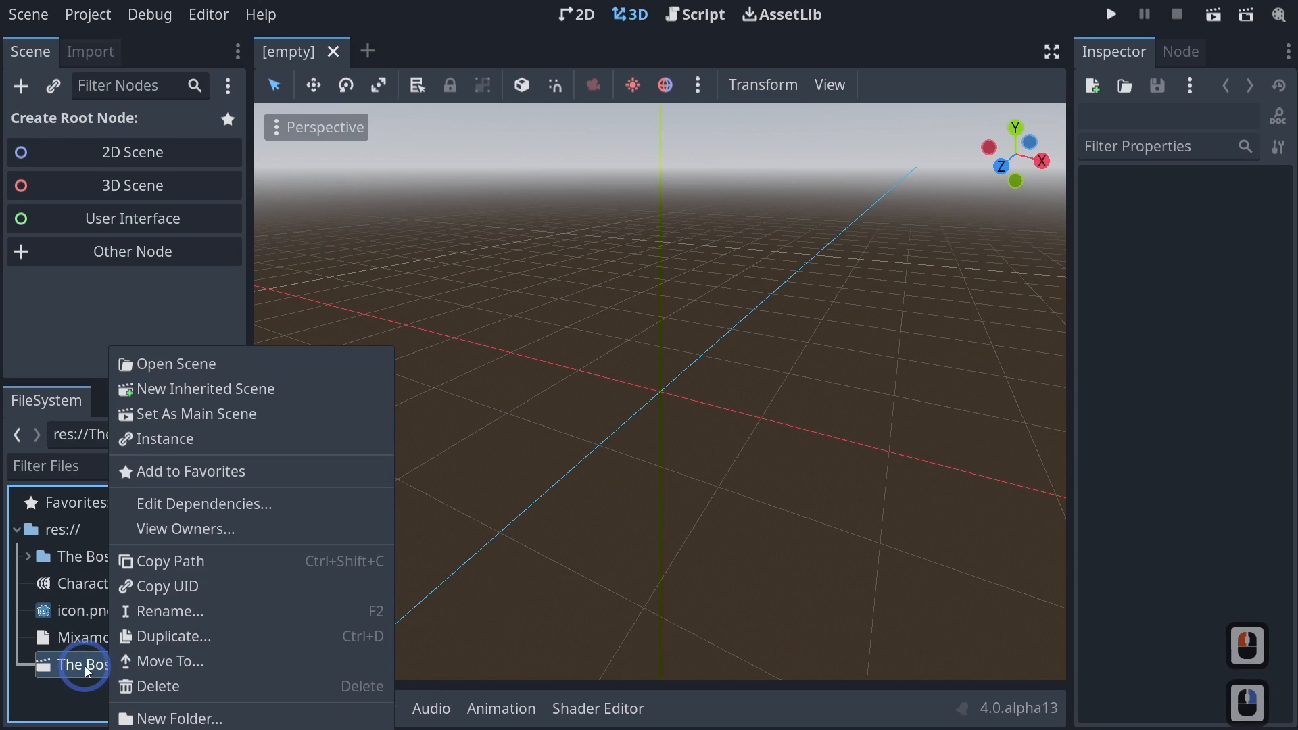
{"action": "left_click", "coordinate": [237, 388]}
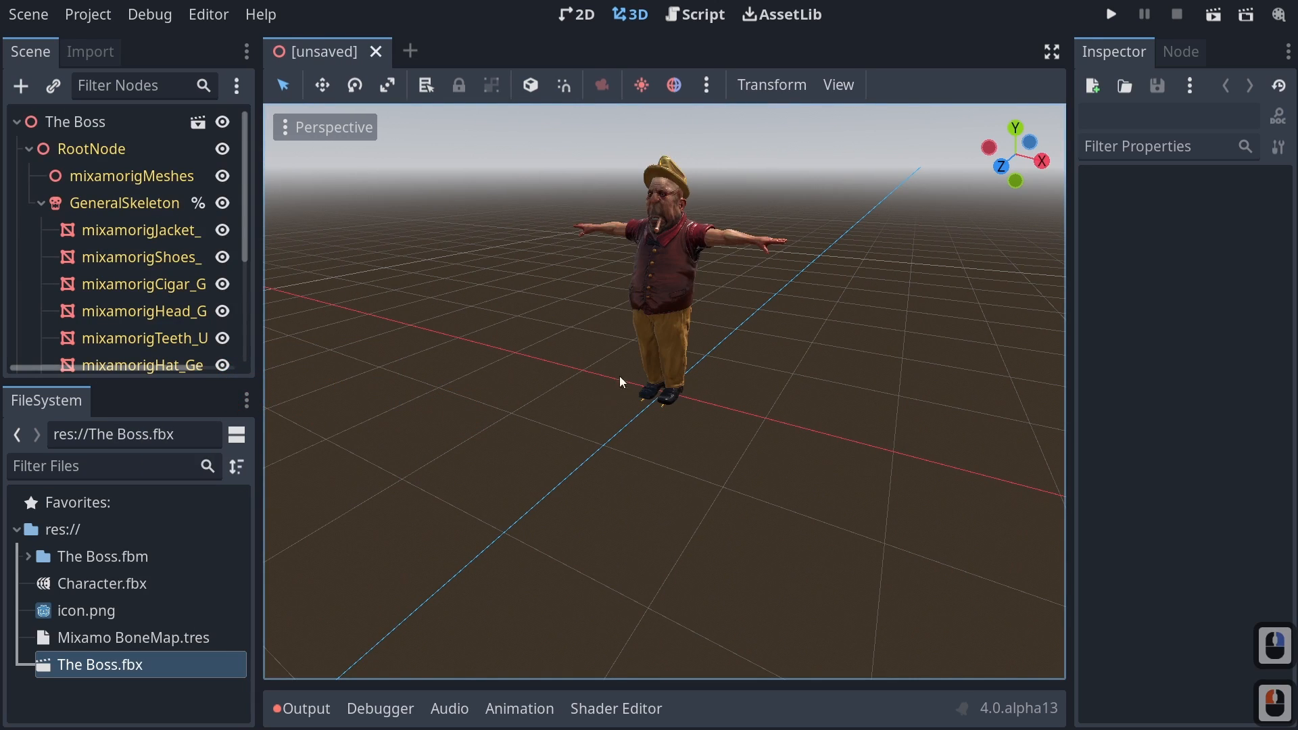
{"action": "middle_click_drag", "start_coordinate": [653, 343], "coordinate": [734, 355]}
{"action": "middle_click_drag", "start_coordinate": [737, 310], "coordinate": [732, 456], "text": "shift"}
{"action": "scroll", "coordinate": [731, 456], "scroll_direction": "up", "scroll_amount": 5}
{"action": "scroll", "coordinate": [731, 455], "scroll_direction": "up", "scroll_amount": 5}
{"action": "middle_click_drag", "start_coordinate": [726, 608], "coordinate": [700, 521]}
{"action": "scroll", "coordinate": [699, 514], "scroll_direction": "down", "scroll_amount": 2}
{"action": "middle_click_drag", "start_coordinate": [698, 493], "coordinate": [659, 443]}
{"action": "middle_click_drag", "start_coordinate": [660, 494], "coordinate": [678, 434], "text": "shift"}
{"action": "scroll", "coordinate": [679, 435], "scroll_direction": "down", "scroll_amount": 2}
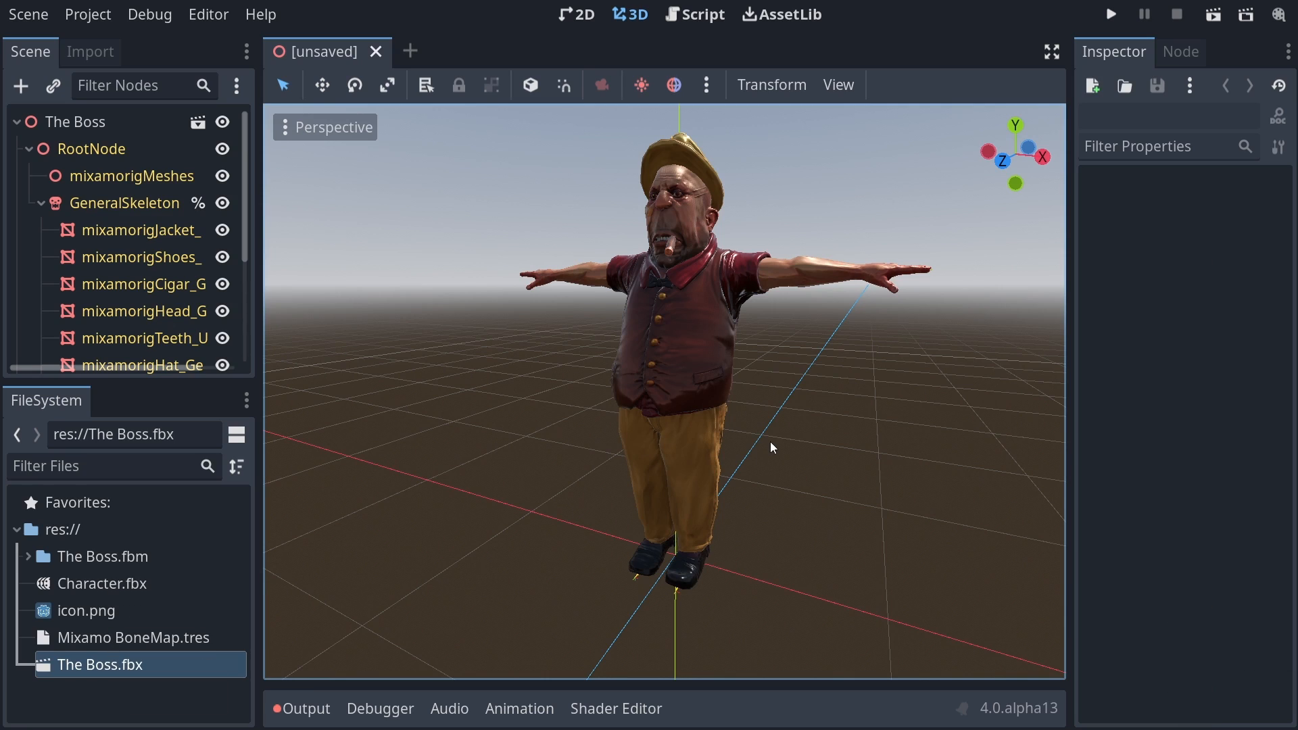
Load Character.fbx as an animation library into the scene's AnimationPlayer and look through its list of animations.
{"action": "scroll", "coordinate": [35, 211], "scroll_direction": "down", "scroll_amount": 8}
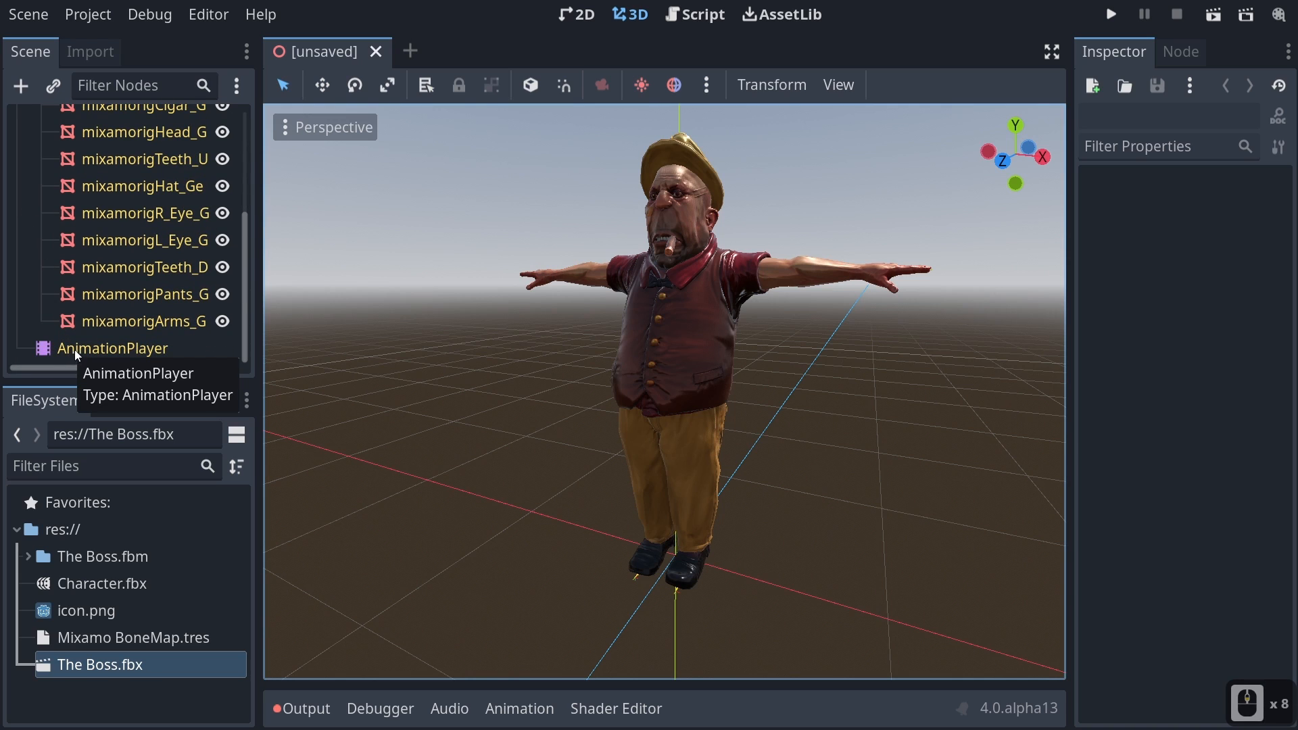
{"action": "left_click", "coordinate": [72, 350]}
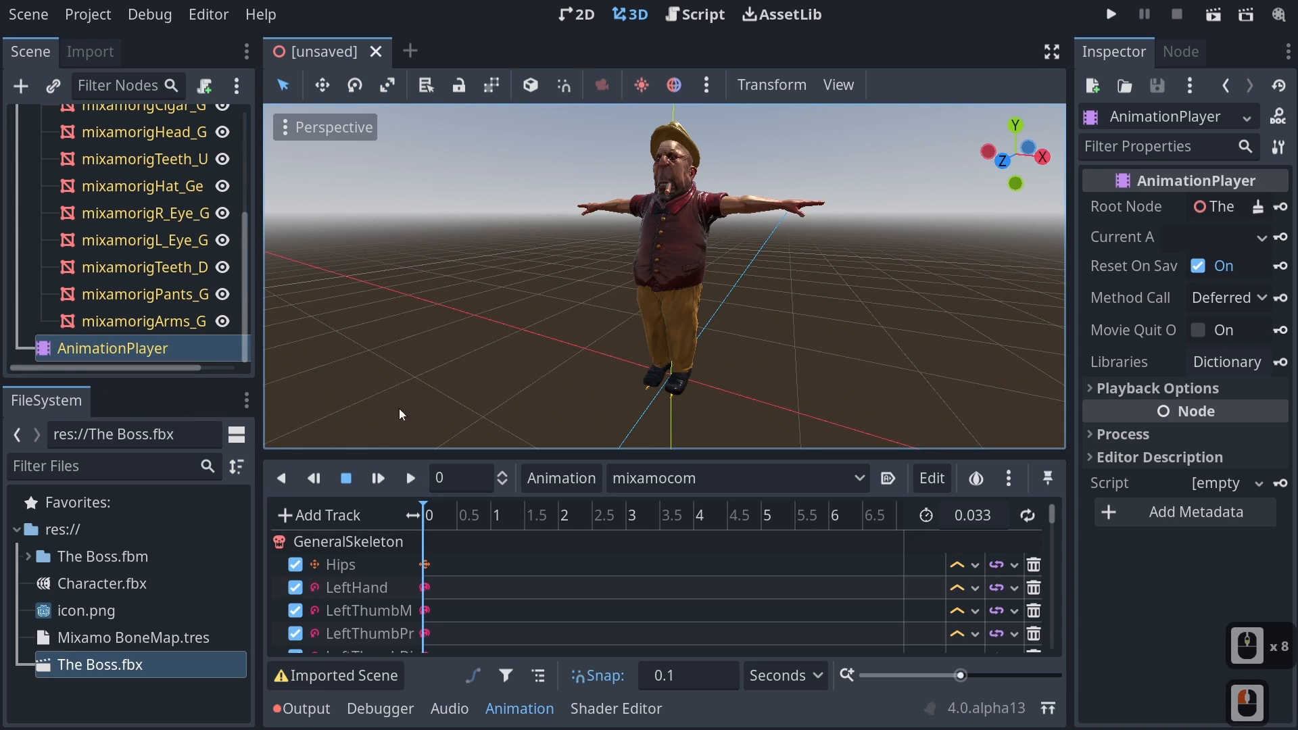
{"action": "left_click", "coordinate": [565, 481]}
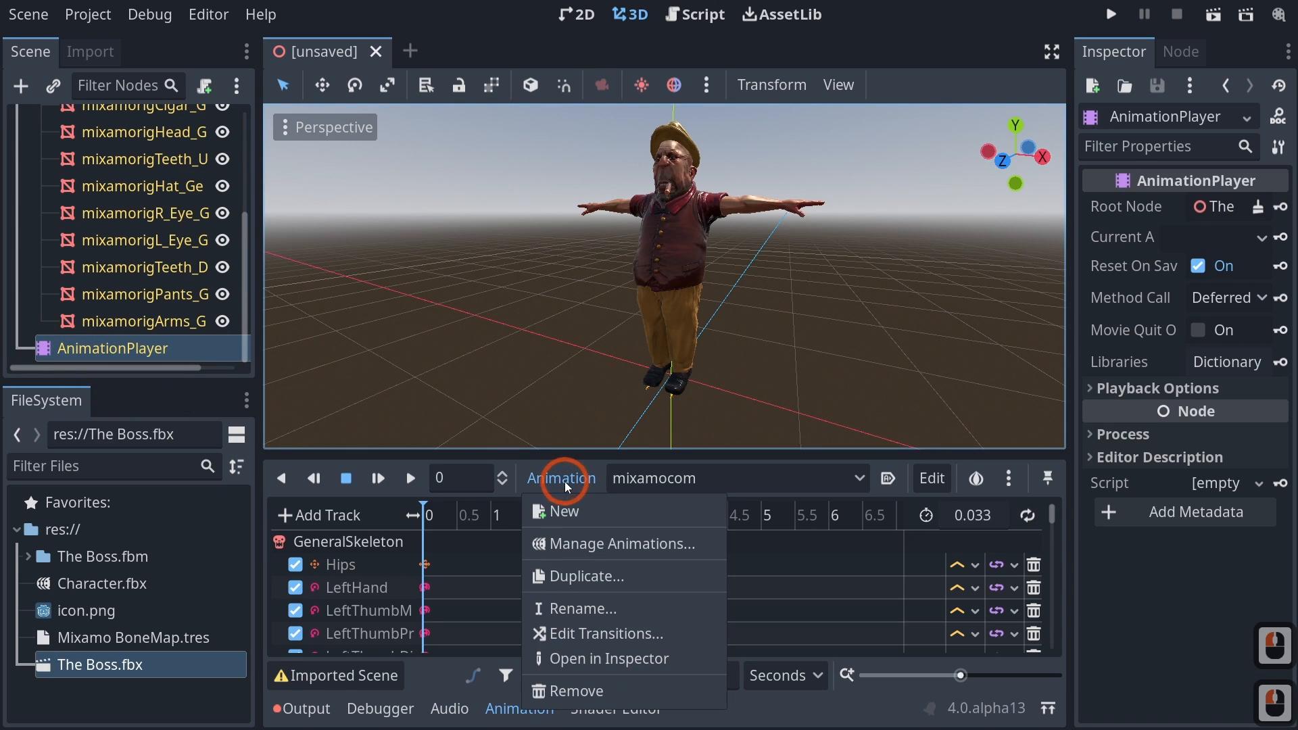
{"action": "left_click", "coordinate": [596, 549]}
{"action": "left_click_drag", "start_coordinate": [1257, 166], "coordinate": [785, 172]}
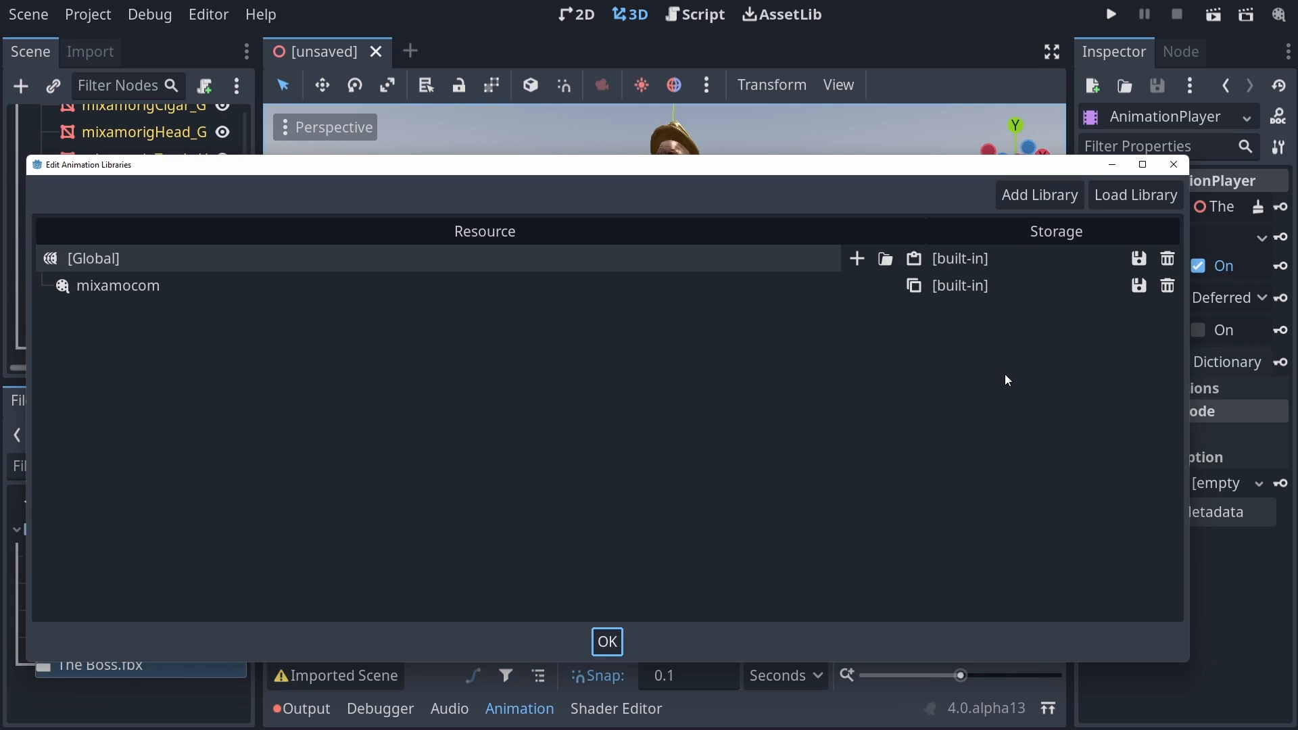
{"action": "left_click", "coordinate": [1161, 198]}
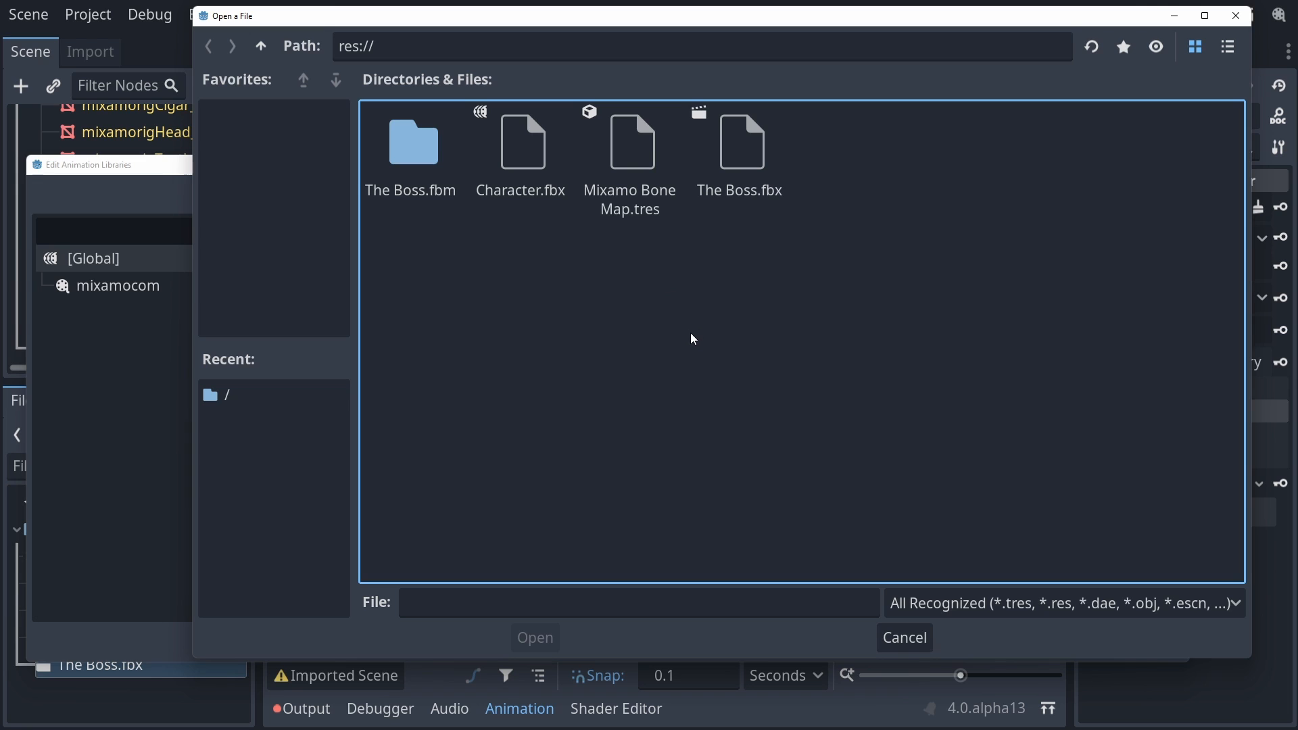
{"action": "left_click", "coordinate": [514, 154]}
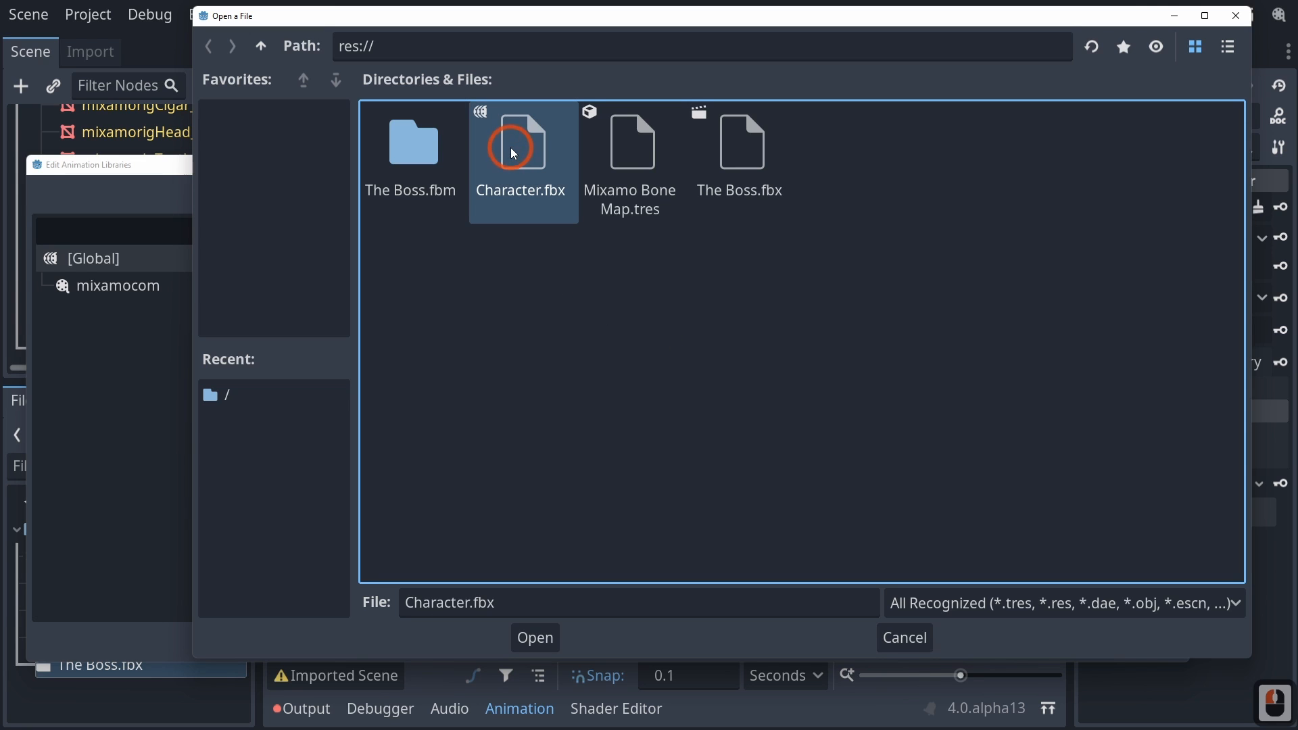
{"action": "left_click", "coordinate": [531, 638]}
{"action": "left_click", "coordinate": [365, 373]}
{"action": "scroll", "coordinate": [354, 352], "scroll_direction": "down", "scroll_amount": 6}
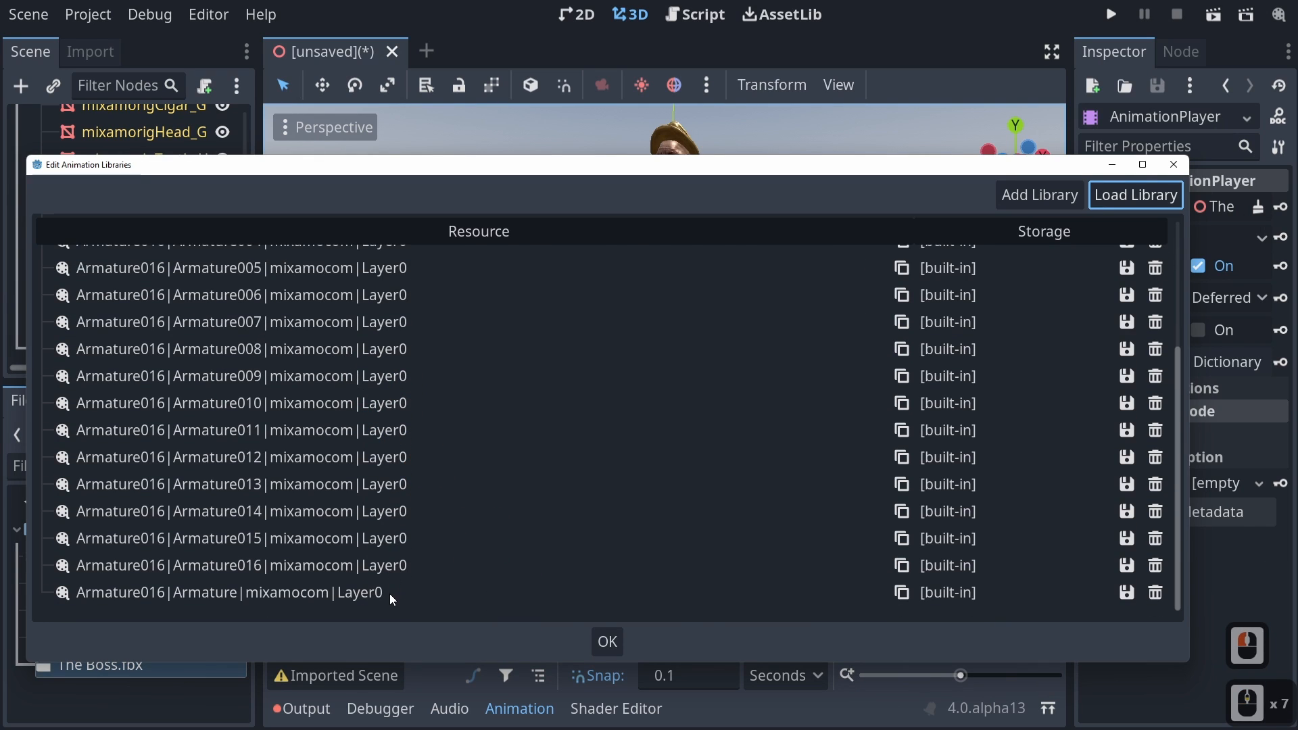
{"action": "scroll", "coordinate": [390, 598], "scroll_direction": "up", "scroll_amount": 3}
{"action": "scroll", "coordinate": [389, 594], "scroll_direction": "up", "scroll_amount": 3}
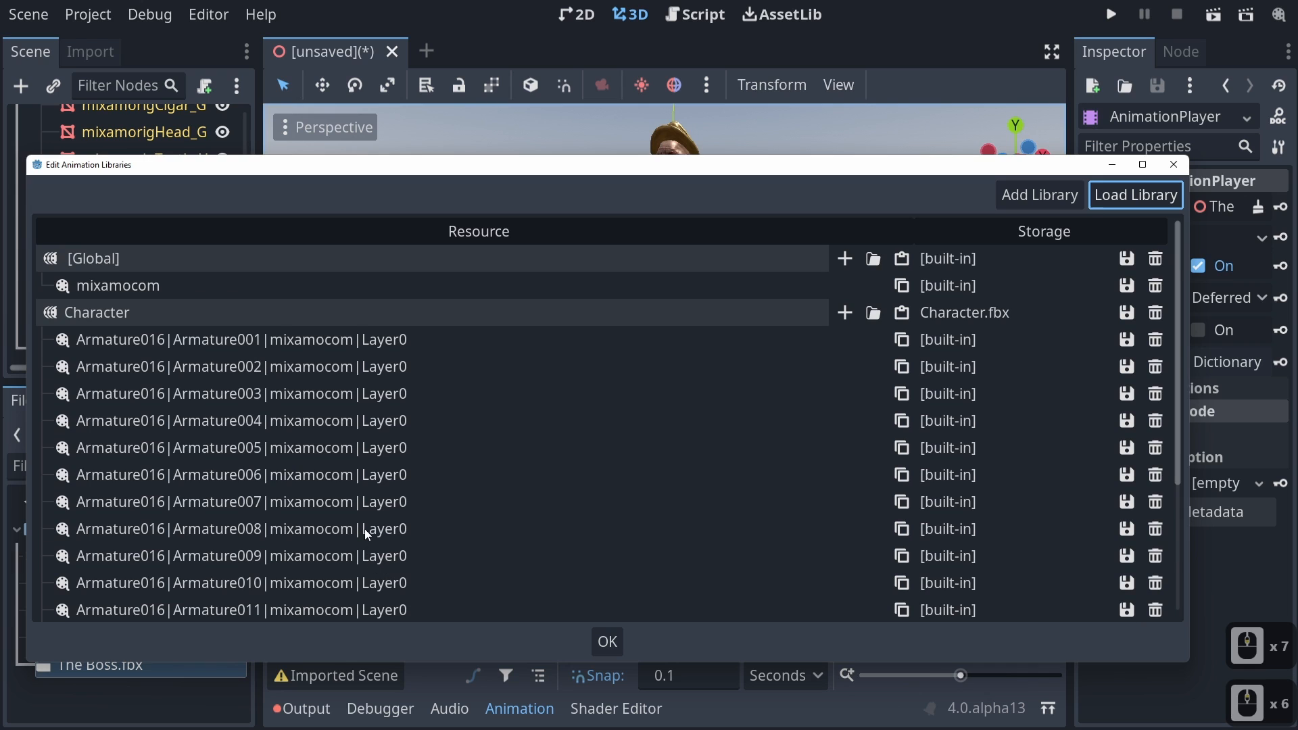
{"action": "left_click", "coordinate": [607, 641]}
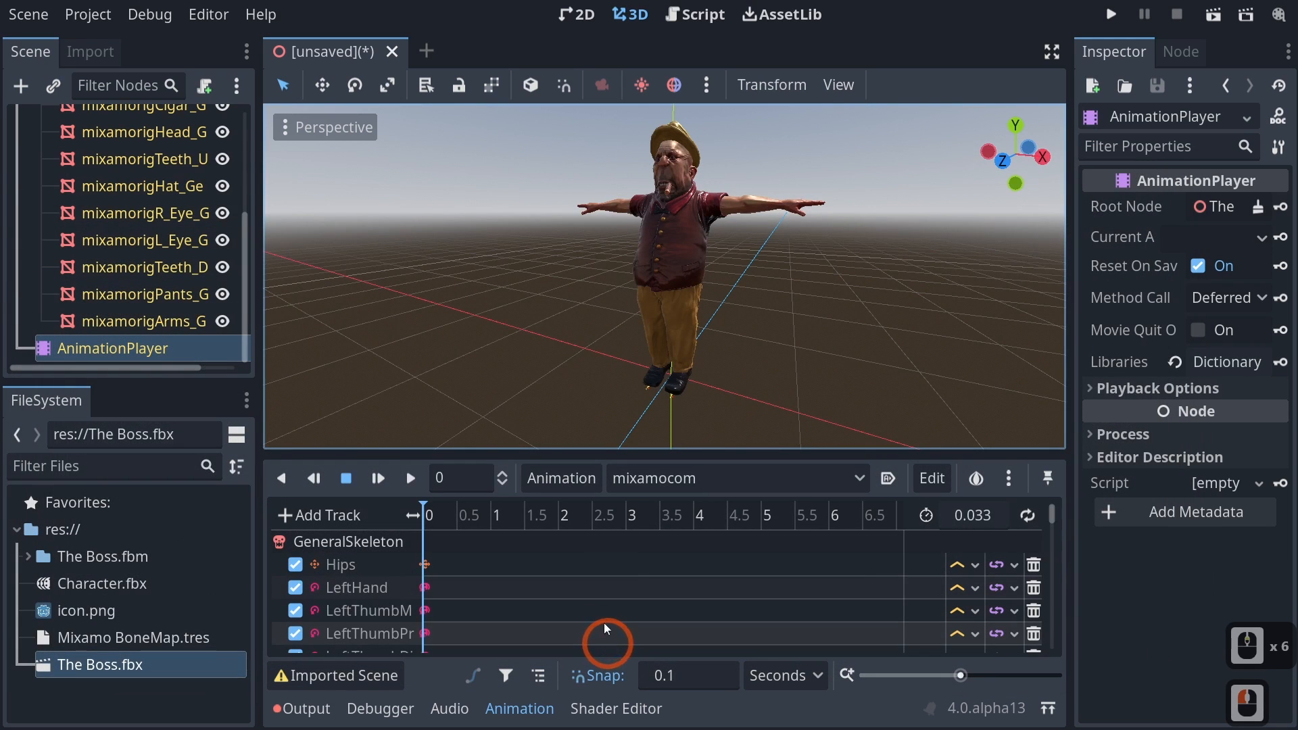
Preview the animation Character/Armature016|Armature002|mixamocom|Layer0 on The Boss by scrubbing the timeline to 1.9 seconds.
{"action": "left_click", "coordinate": [638, 479]}
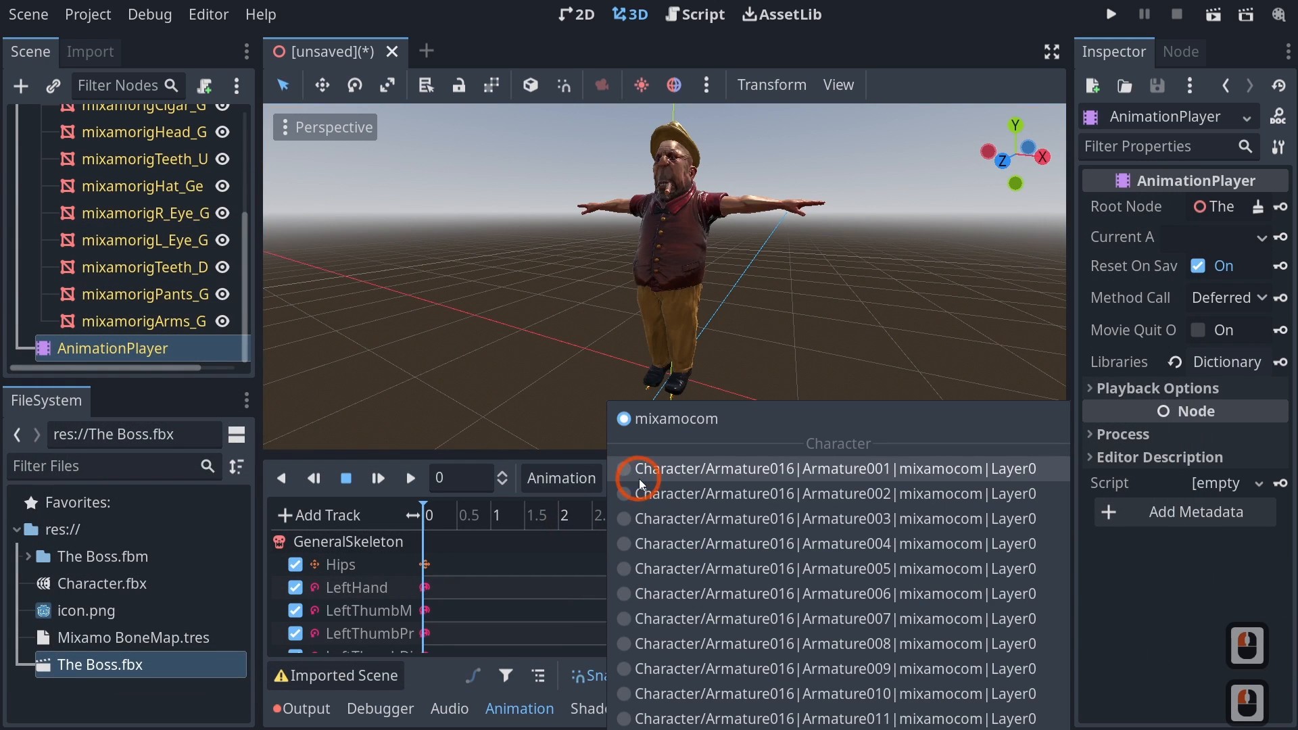
{"action": "scroll", "coordinate": [856, 568], "scroll_direction": "down", "scroll_amount": 4}
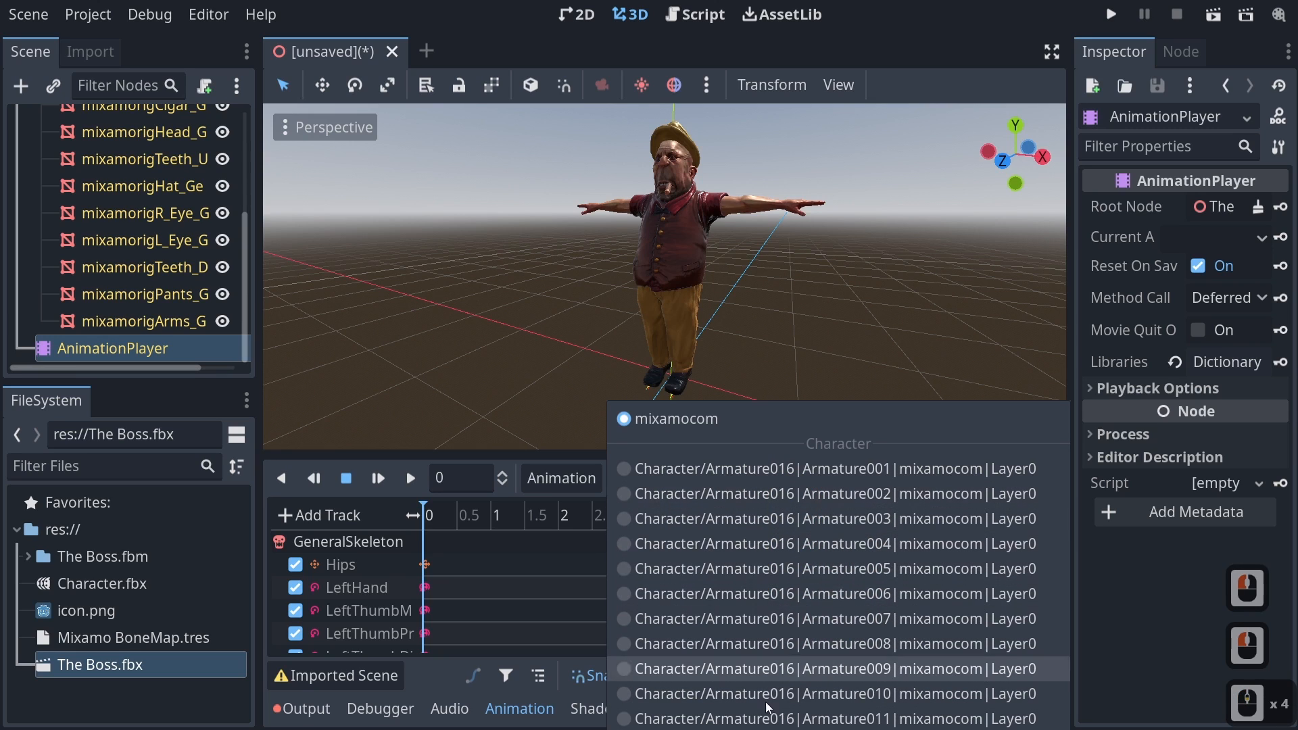
{"action": "left_click", "coordinate": [672, 494]}
{"action": "left_click", "coordinate": [445, 517]}
{"action": "left_click_drag", "start_coordinate": [450, 526], "coordinate": [553, 536]}
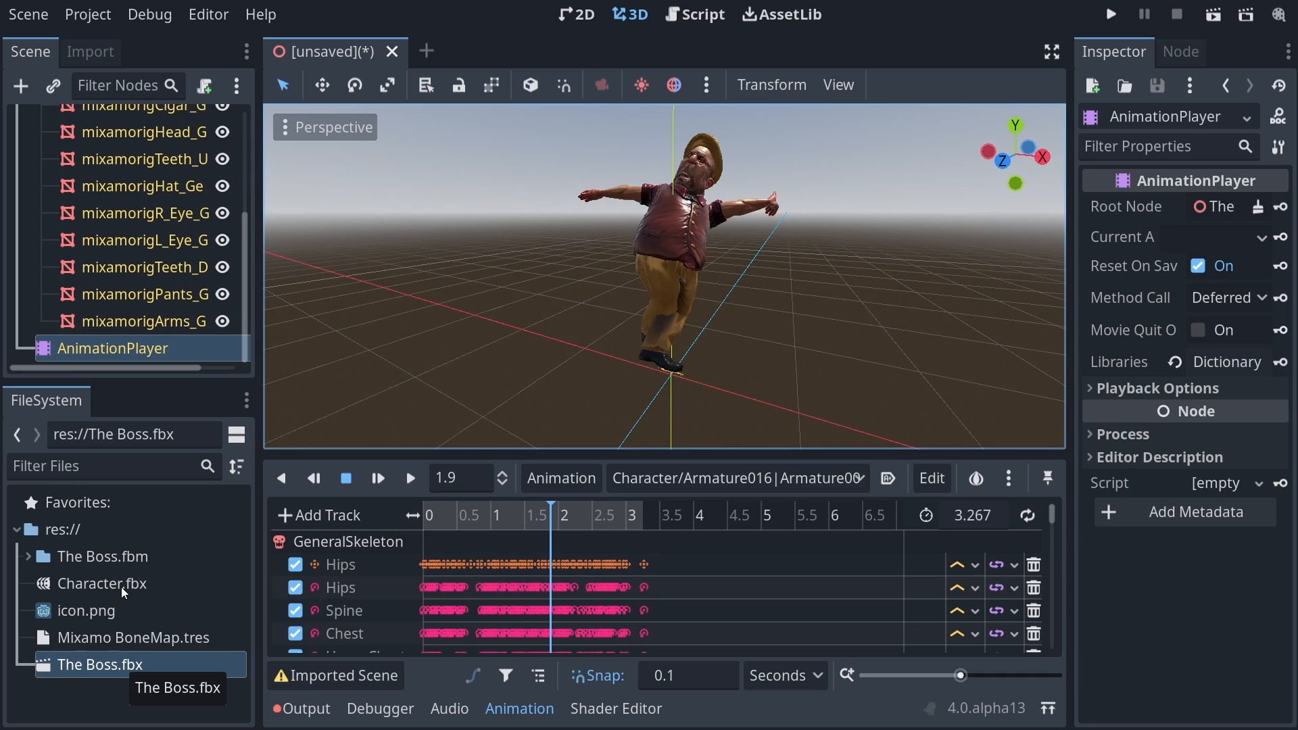
Enable Fix Silhouette in the Rest Fixer settings of The Boss.fbx's Skeleton3D and reimport the file.
{"action": "double_click", "coordinate": [111, 667]}
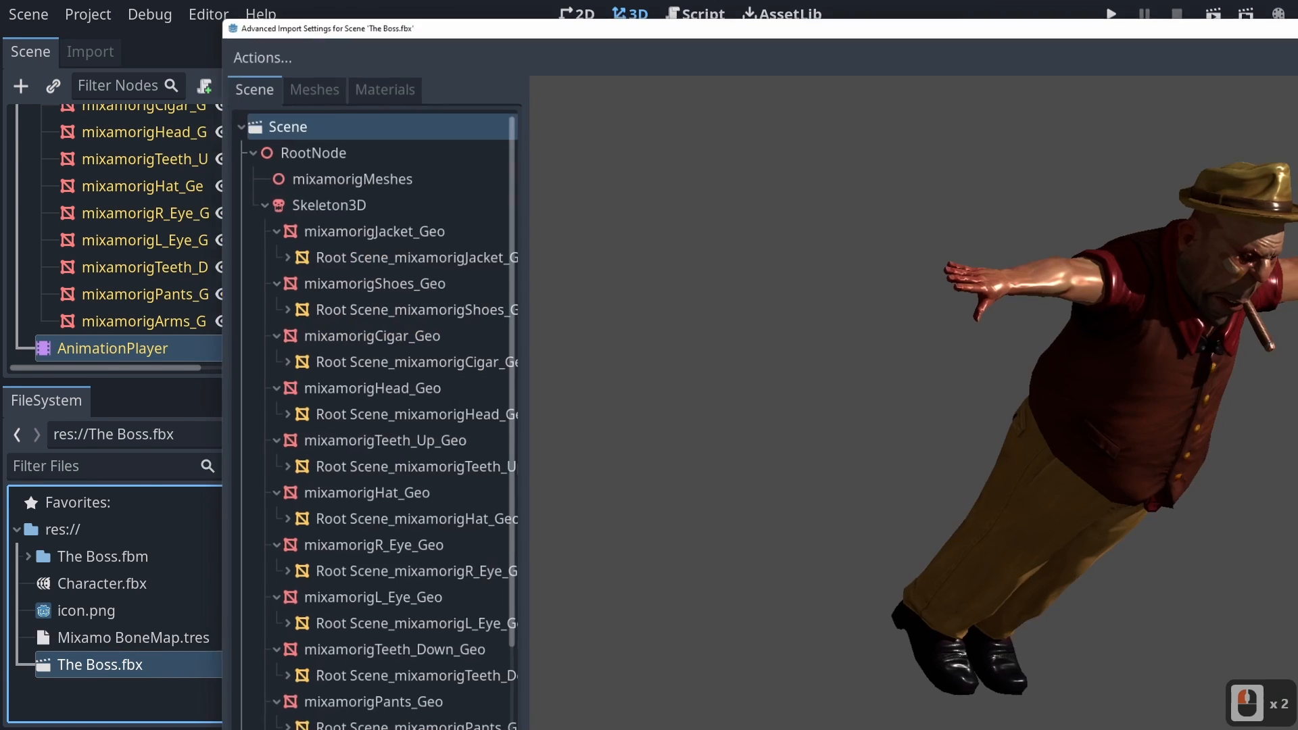
{"action": "left_click_drag", "start_coordinate": [1297, 701], "coordinate": [1177, 687]}
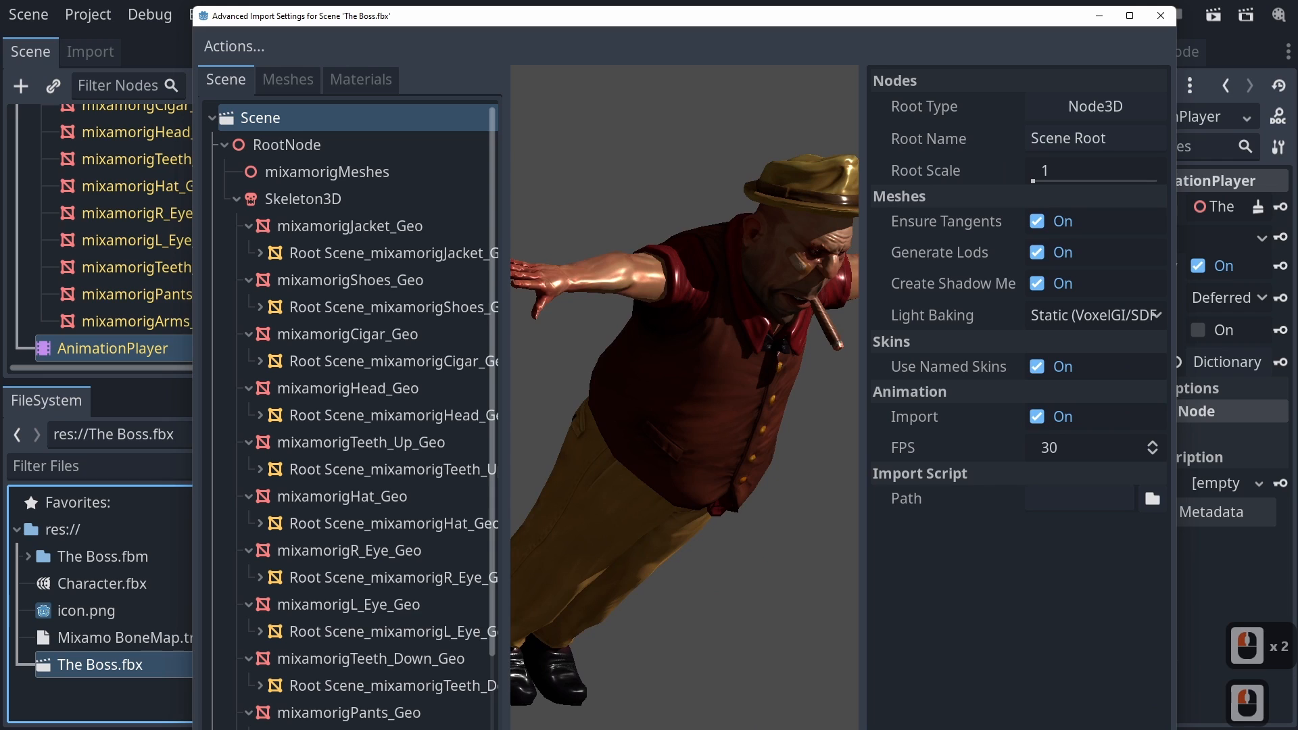
{"action": "left_click_drag", "start_coordinate": [902, 729], "coordinate": [903, 579]}
{"action": "left_click", "coordinate": [288, 198]}
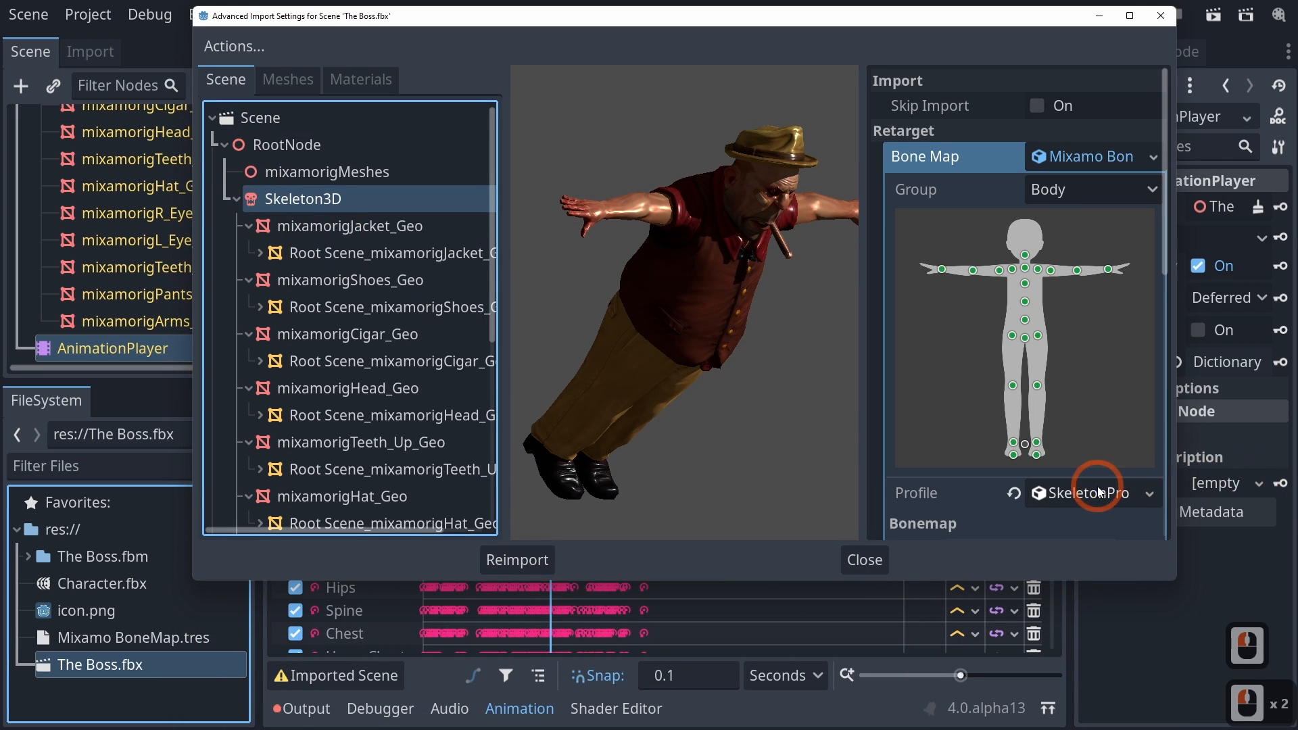
{"action": "scroll", "coordinate": [983, 467], "scroll_direction": "down", "scroll_amount": 6}
{"action": "scroll", "coordinate": [1028, 521], "scroll_direction": "down", "scroll_amount": 6}
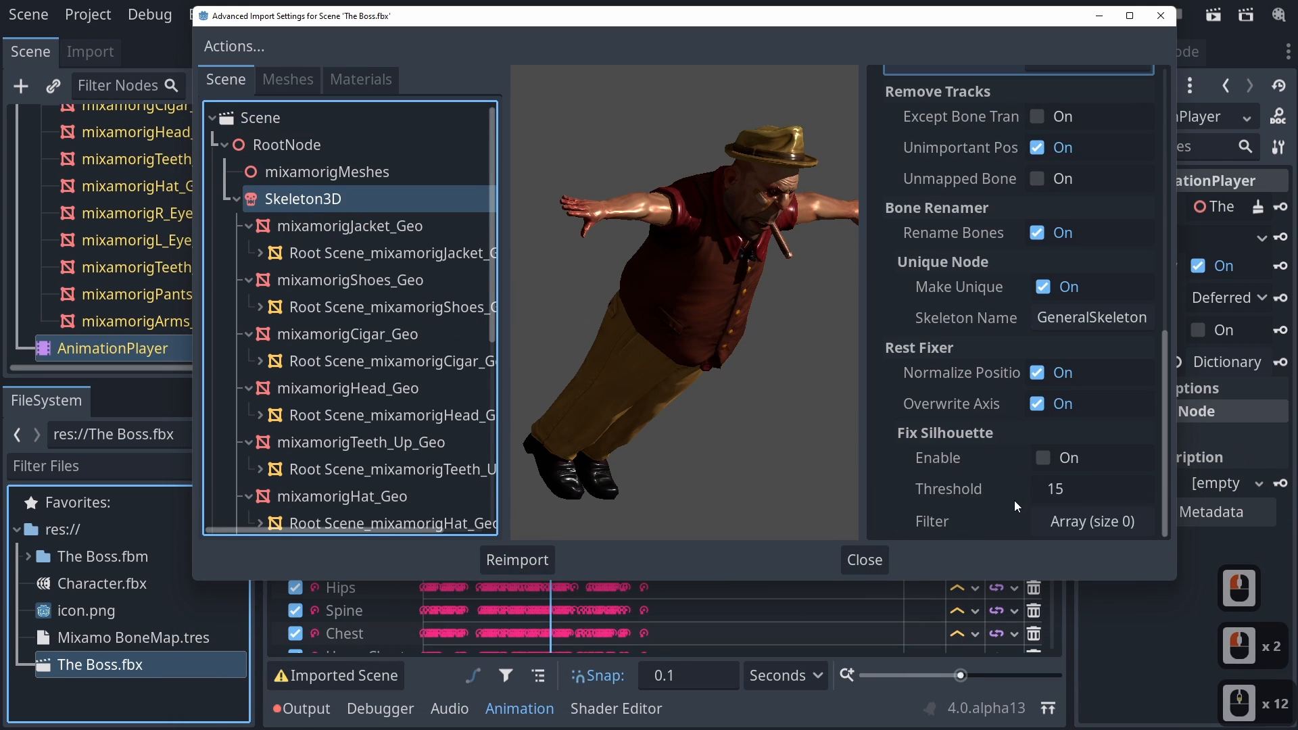
{"action": "left_click", "coordinate": [1052, 459]}
{"action": "scroll", "coordinate": [959, 391], "scroll_direction": "up", "scroll_amount": 1}
{"action": "scroll", "coordinate": [959, 391], "scroll_direction": "up", "scroll_amount": 10}
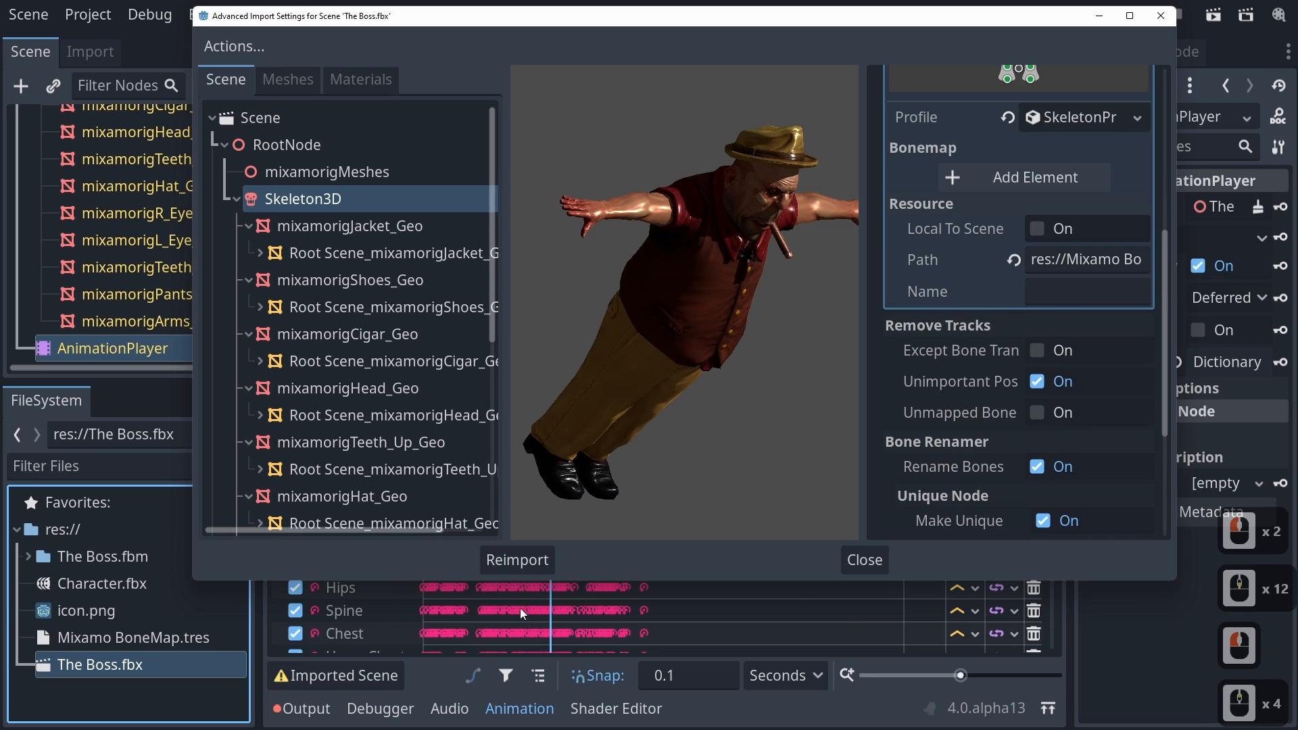
{"action": "left_click", "coordinate": [518, 561]}
Close the open inherited scene without saving and create a new inherited scene from The Boss.fbx.
{"action": "left_click", "coordinate": [510, 517]}
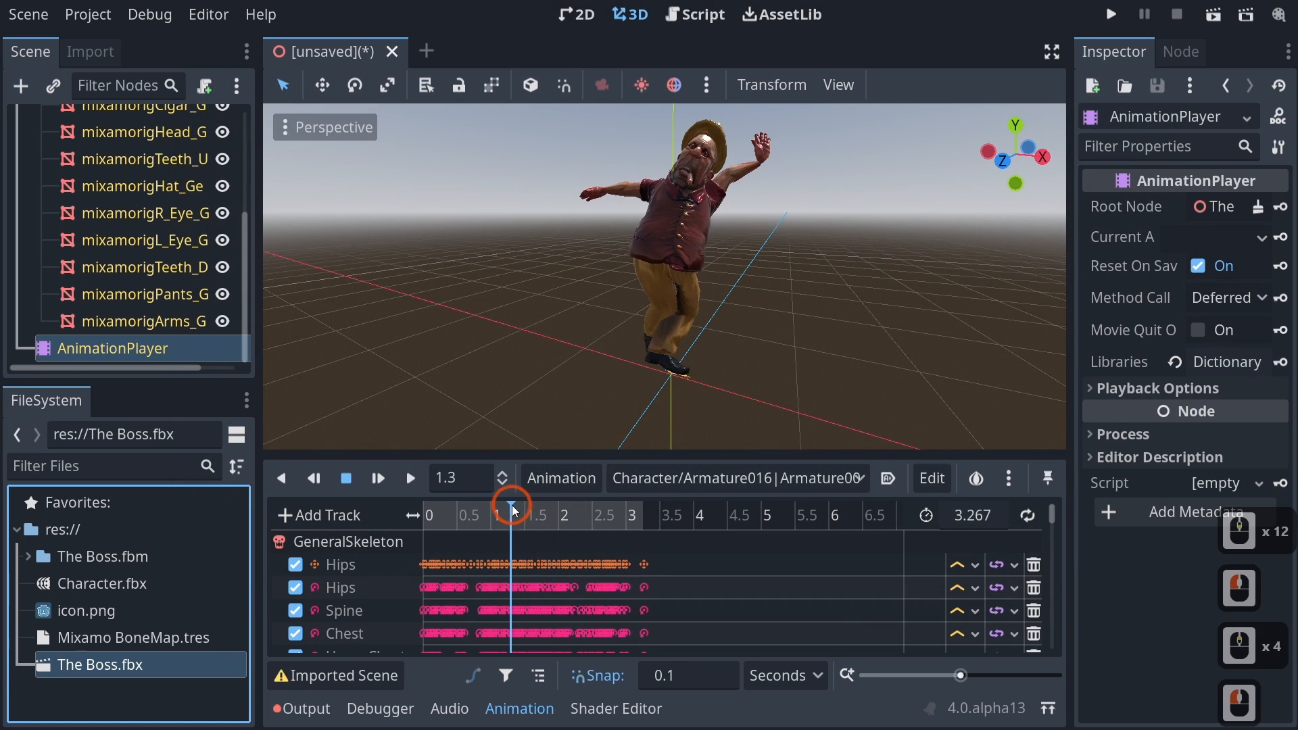
{"action": "left_click", "coordinate": [391, 53]}
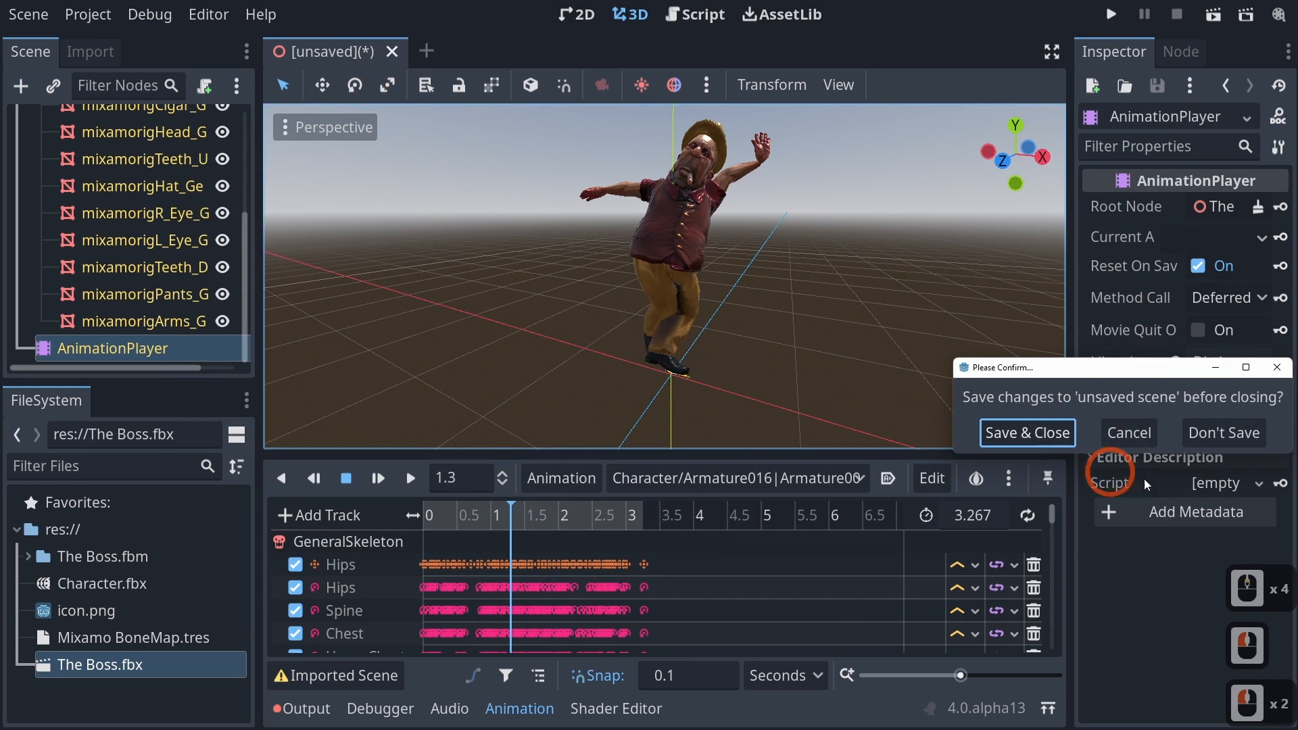
{"action": "left_click", "coordinate": [1194, 440]}
{"action": "right_click", "coordinate": [94, 668]}
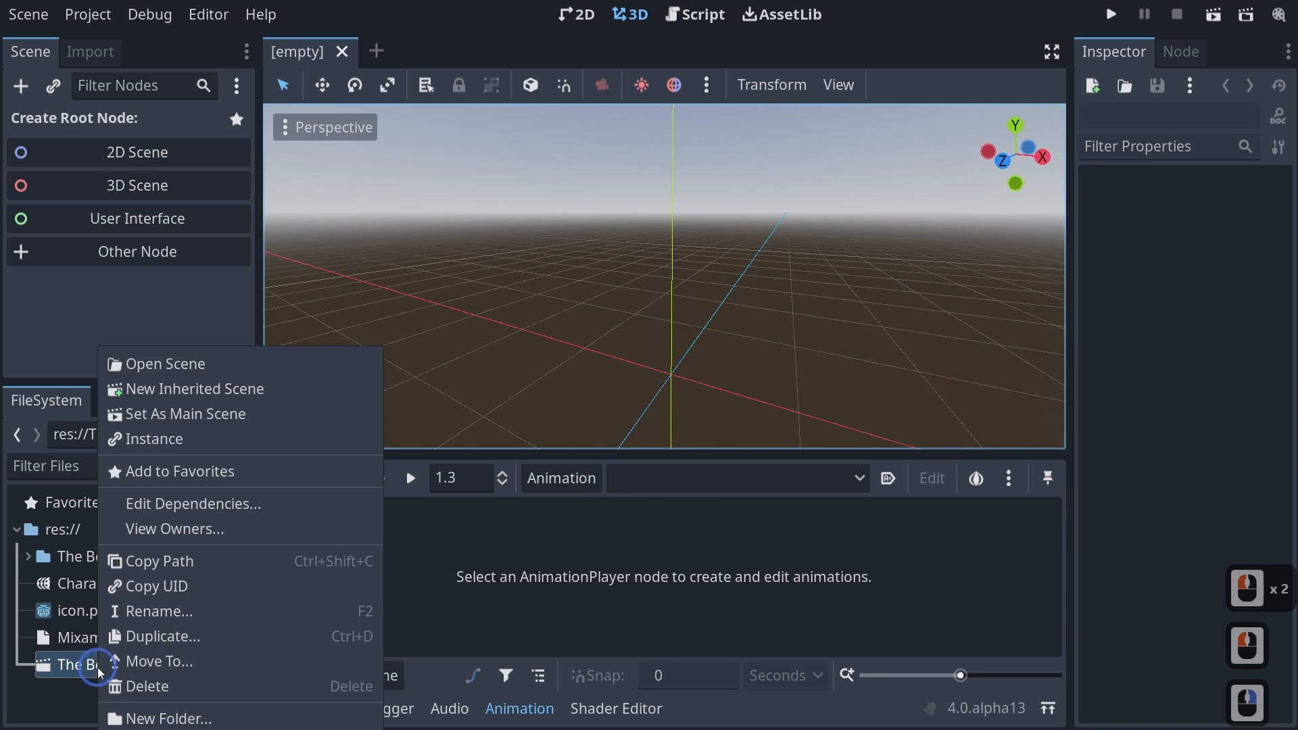
{"action": "left_click", "coordinate": [150, 389]}
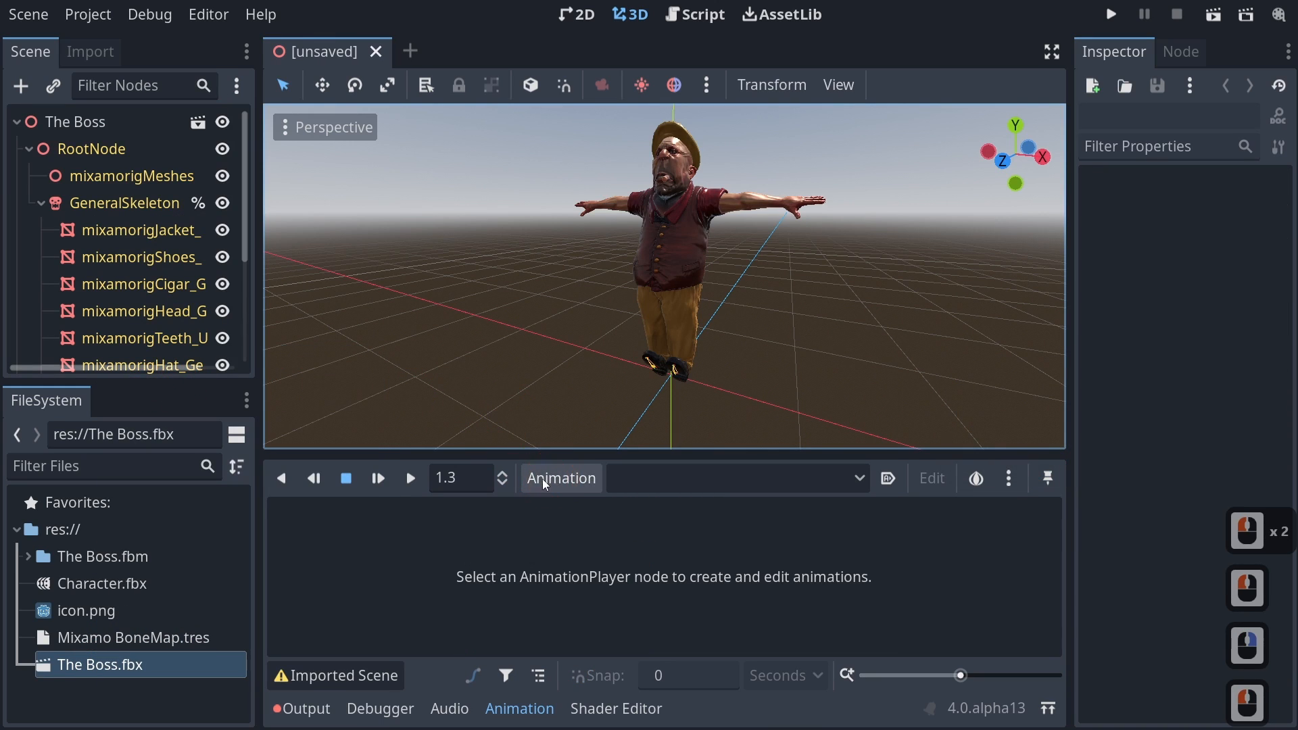
{"action": "middle_click_drag", "start_coordinate": [645, 406], "coordinate": [524, 380]}
Load Character.fbx as an animation library through the animation manager of the new scene.
{"action": "left_click", "coordinate": [565, 472]}
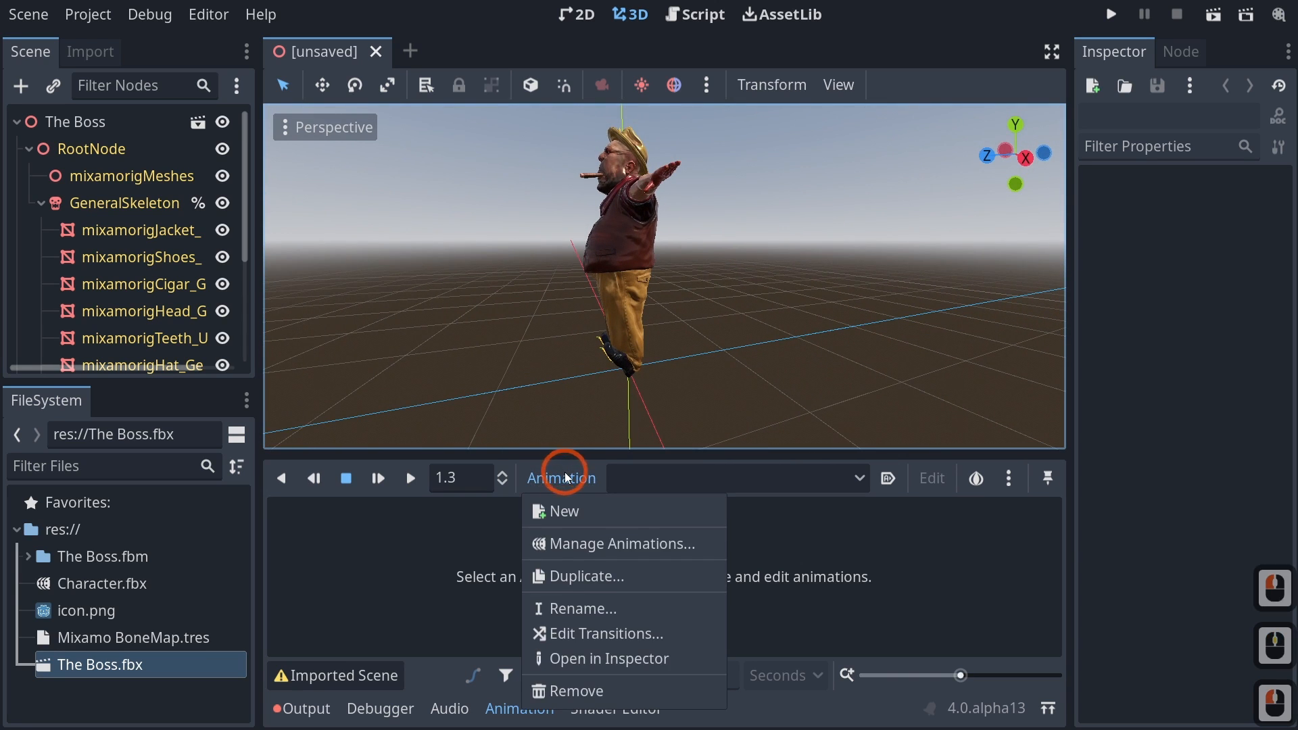
{"action": "left_click", "coordinate": [579, 549]}
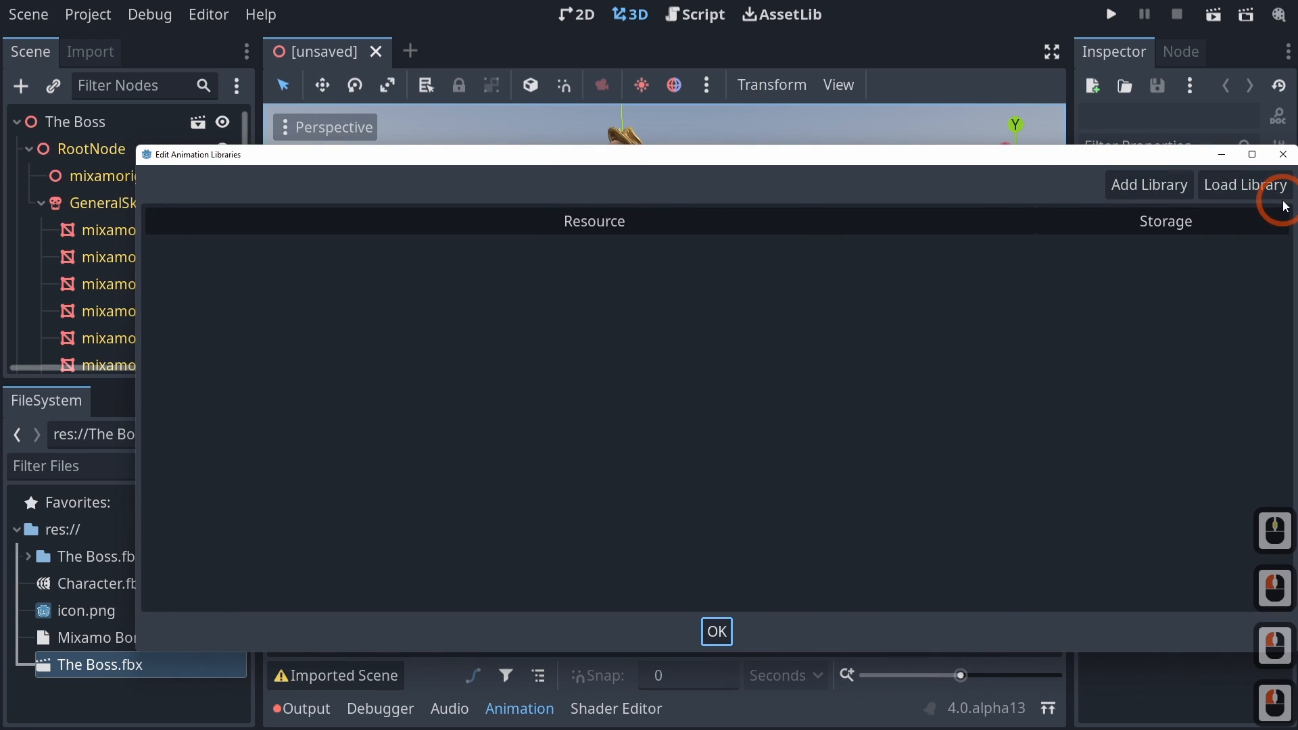
{"action": "left_click", "coordinate": [1223, 184]}
{"action": "double_click", "coordinate": [522, 161]}
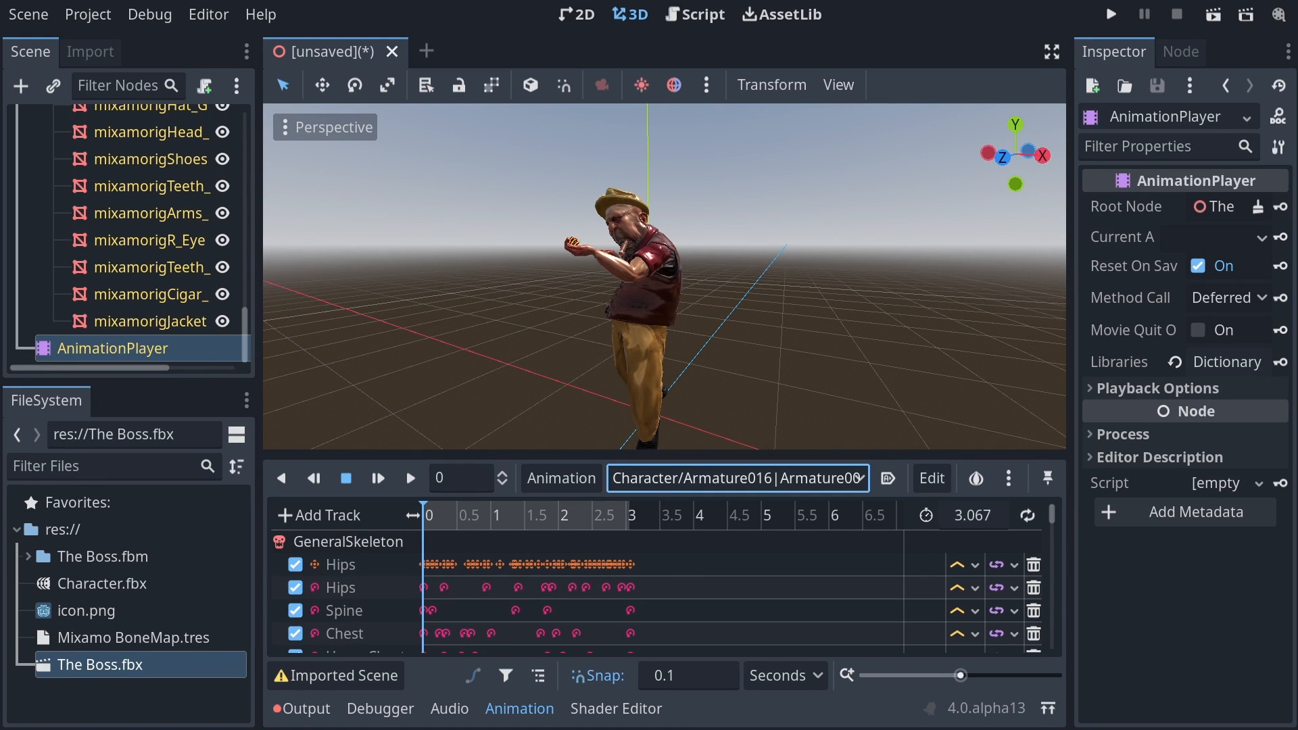
Preview the Character library animations Armature004 and Armature009 on The Boss by scrubbing the timeline.
{"action": "middle_click_drag", "start_coordinate": [683, 270], "coordinate": [812, 255]}
{"action": "left_click_drag", "start_coordinate": [510, 513], "coordinate": [282, 561]}
{"action": "left_click", "coordinate": [680, 482]}
{"action": "left_click", "coordinate": [649, 528]}
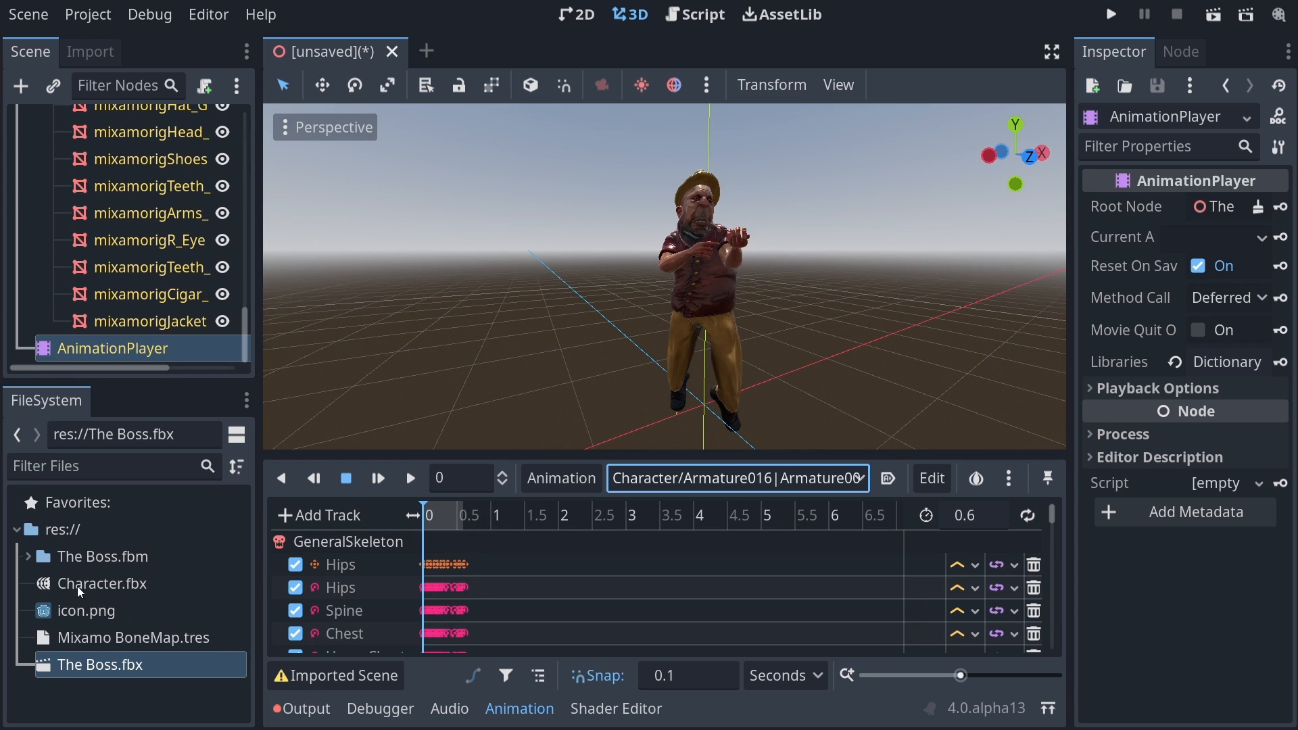
{"action": "left_click", "coordinate": [689, 478]}
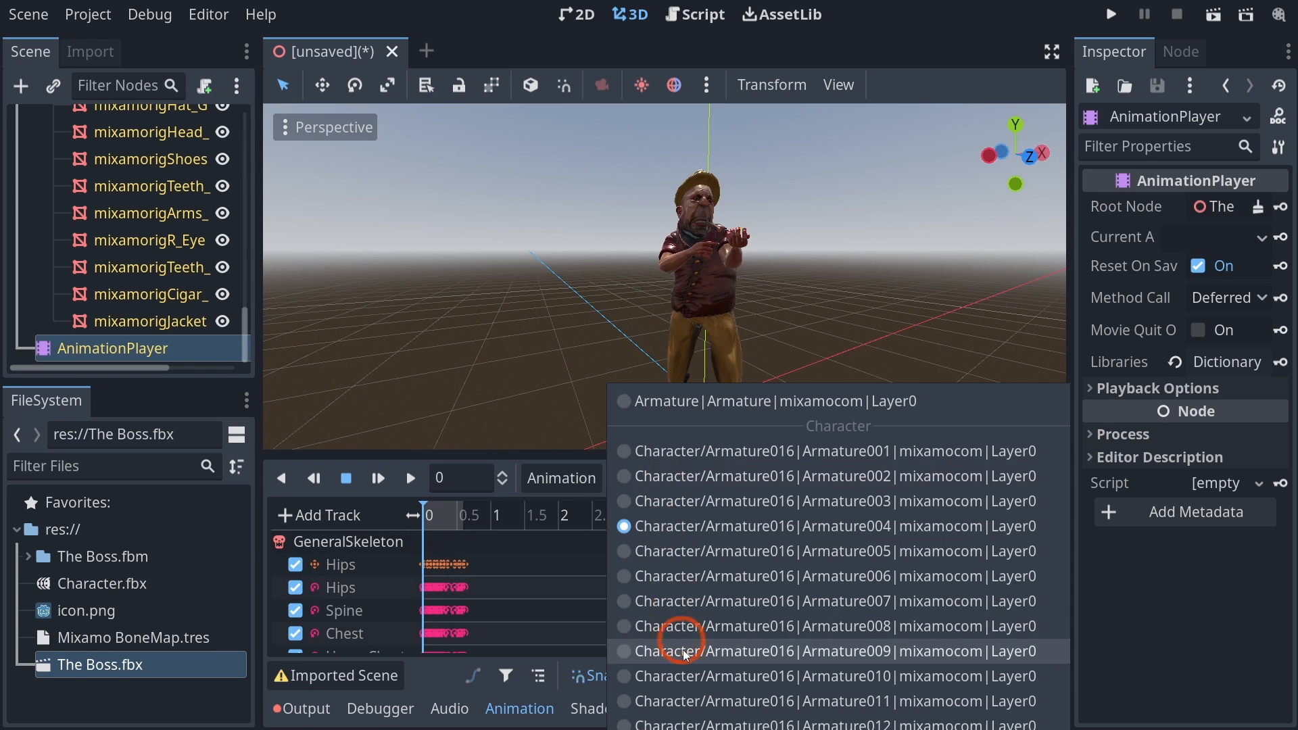
{"action": "left_click", "coordinate": [684, 651]}
{"action": "mouse_move", "coordinate": [436, 518]}
{"action": "left_mouse_down"}
{"action": "mouse_move", "coordinate": [478, 514]}
{"action": "mouse_move", "coordinate": [477, 531]}
{"action": "mouse_move", "coordinate": [433, 513]}
{"action": "mouse_move", "coordinate": [507, 510]}
{"action": "mouse_move", "coordinate": [421, 506]}
{"action": "left_mouse_up"}
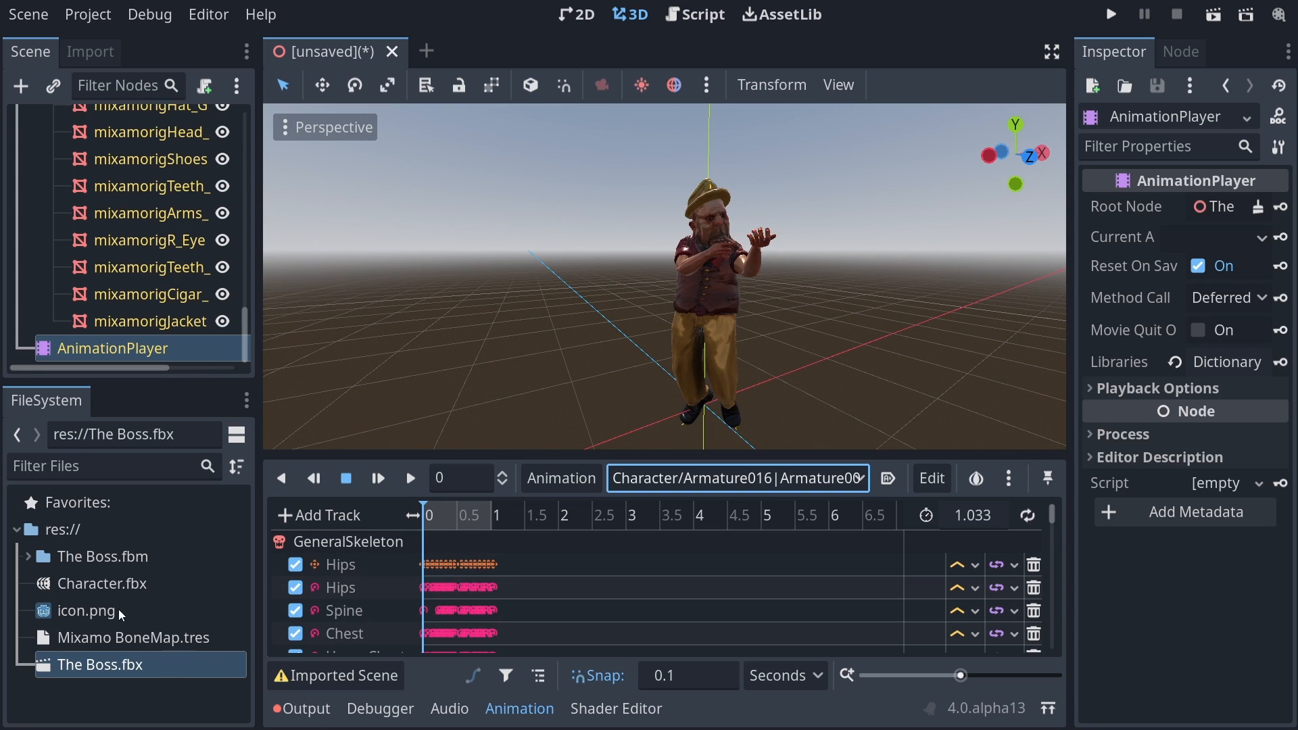
Select Character.fbx, switch to Blender and inspect the Armature.016 character in its T-pose.
{"action": "left_click", "coordinate": [85, 585]}
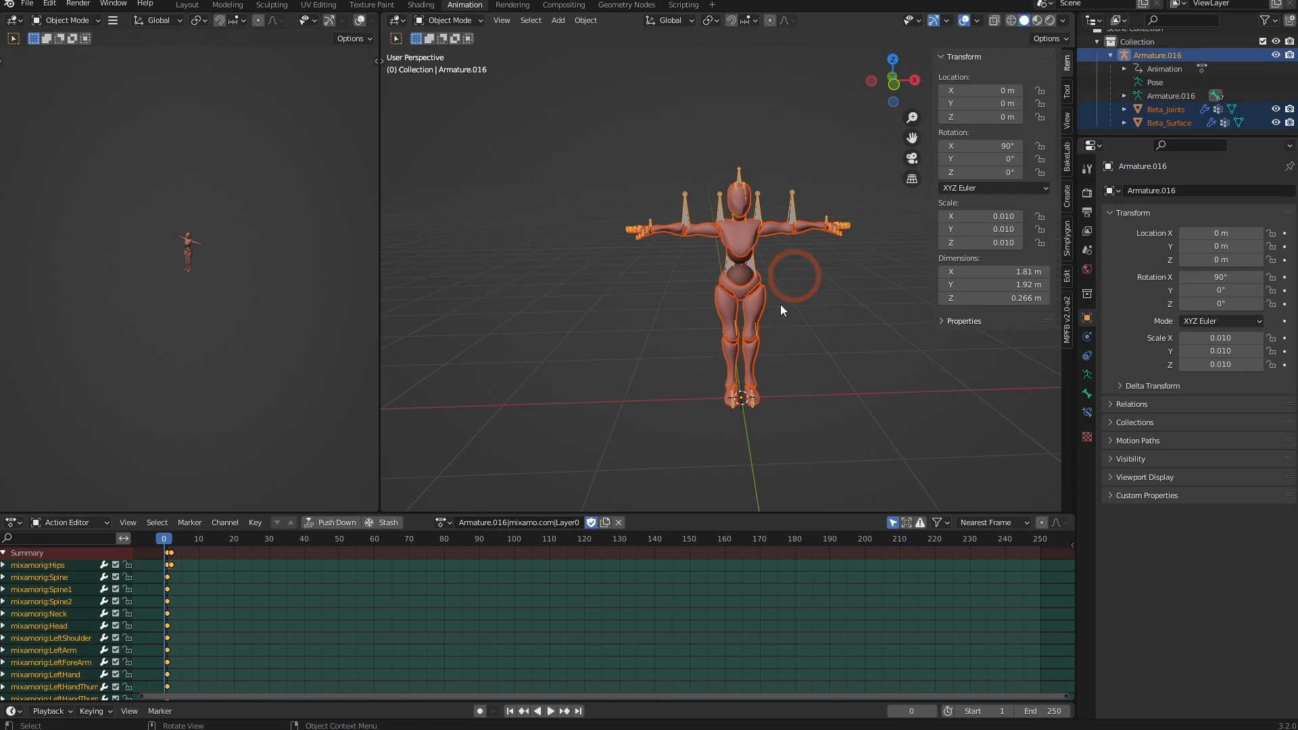
{"action": "middle_click_drag", "start_coordinate": [785, 298], "coordinate": [829, 342]}
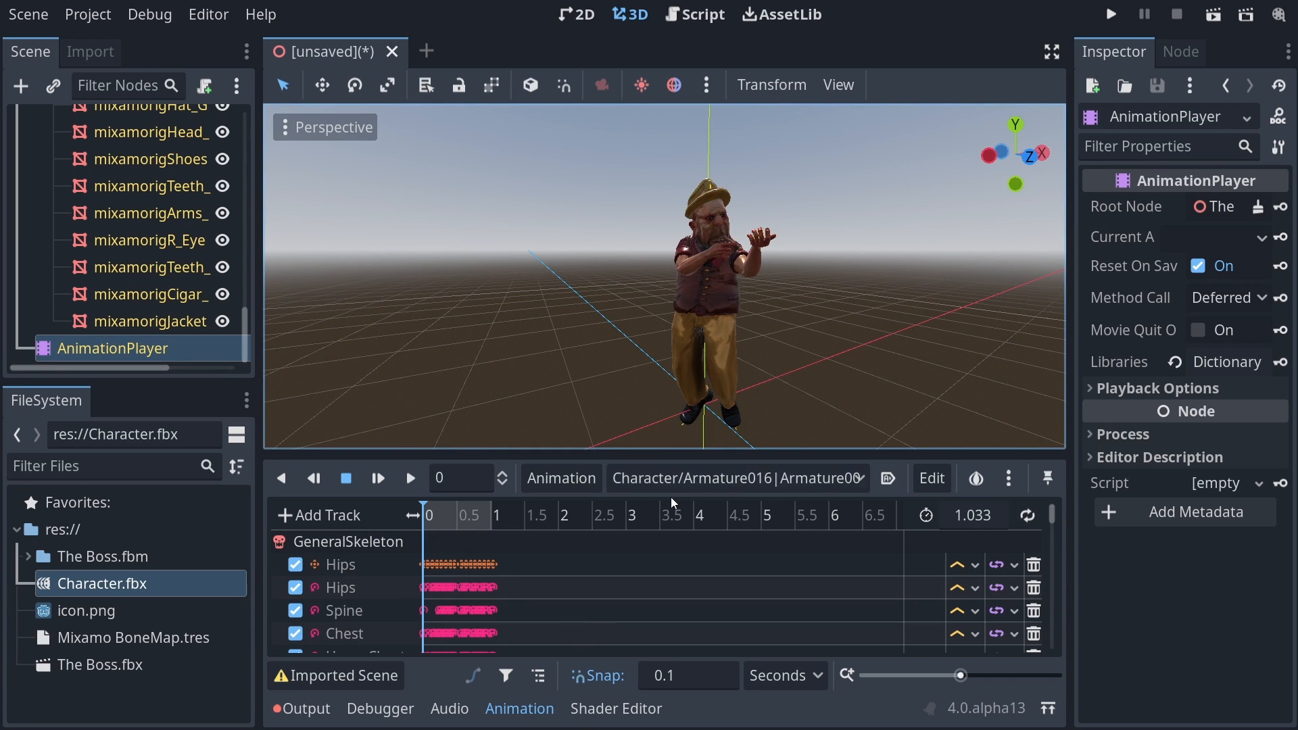
Back in Godot, check The Boss's own Armature|Armature|mixamocom|Layer0 animation and switch to the Character library's Armature002 animation.
{"action": "left_click", "coordinate": [670, 481]}
{"action": "left_click", "coordinate": [672, 402]}
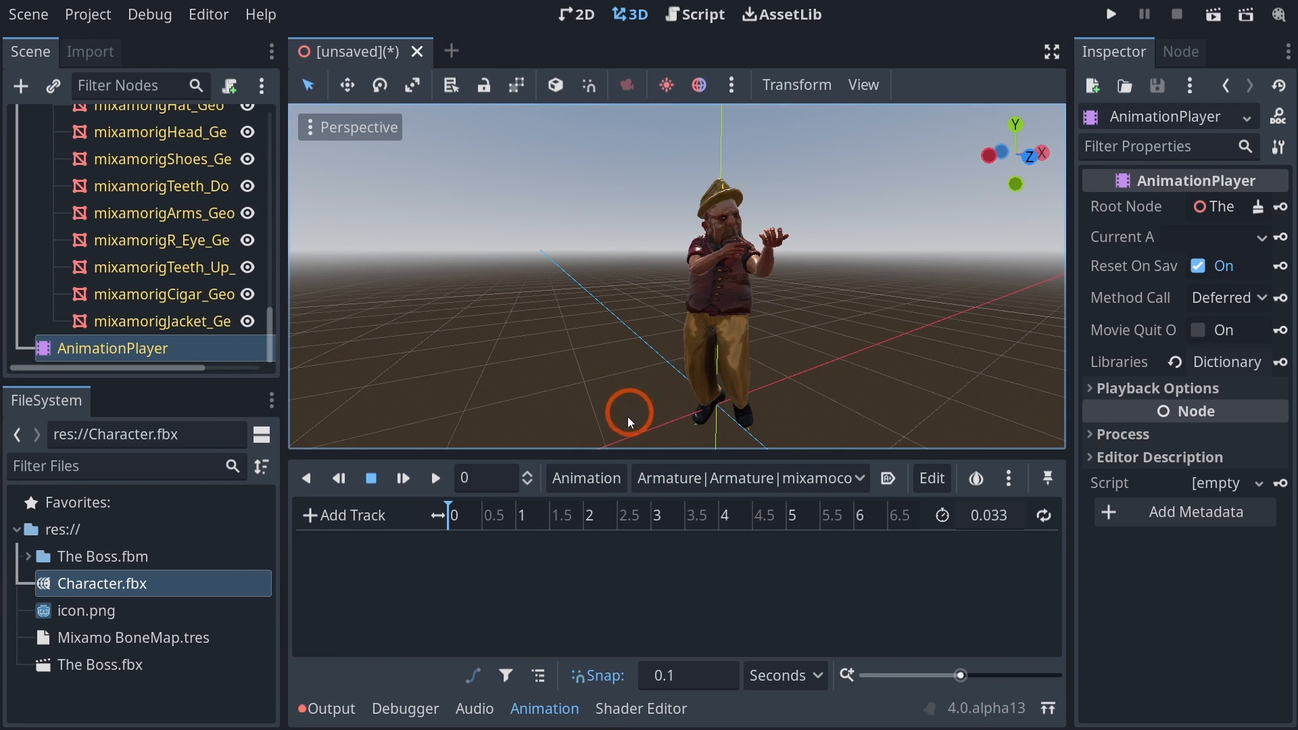
{"action": "left_click_drag", "start_coordinate": [543, 519], "coordinate": [348, 517]}
{"action": "left_click", "coordinate": [651, 479]}
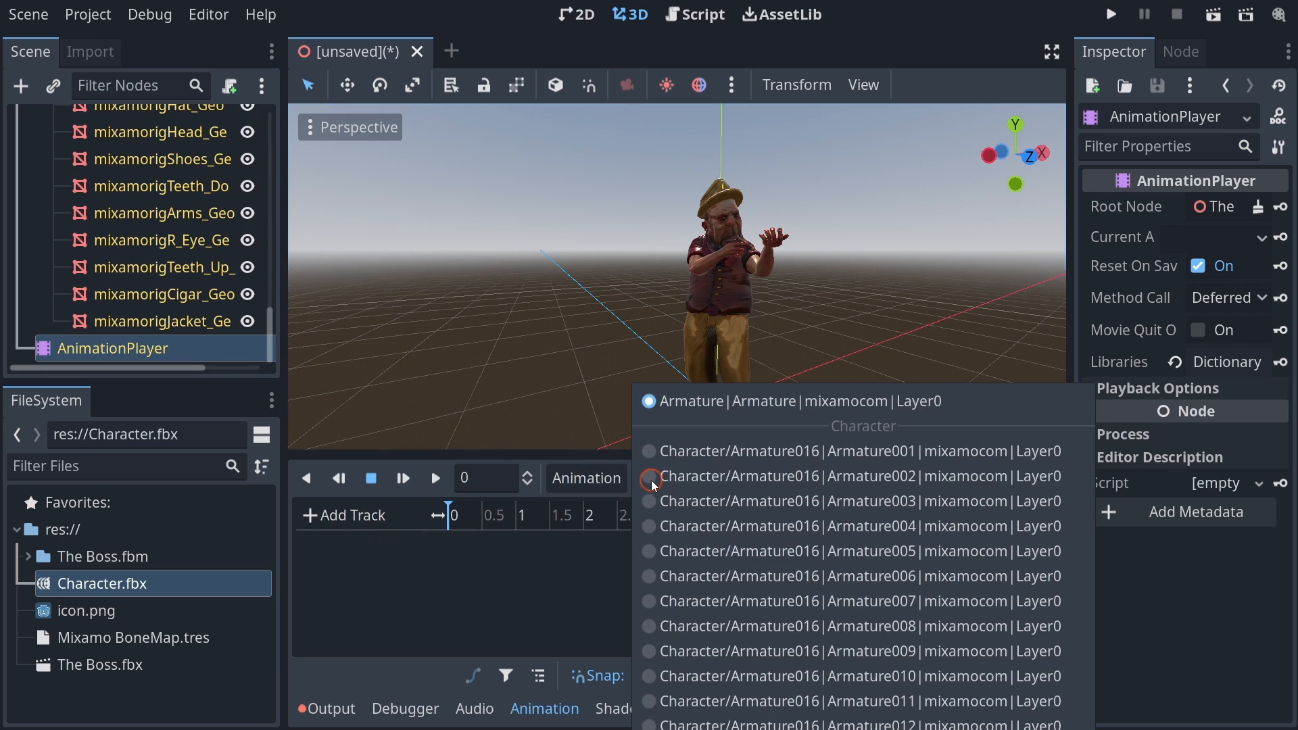
{"action": "left_click", "coordinate": [651, 480]}
Open the advanced import settings of The Boss.fbx, fit the window on screen and examine the model's rest pose.
{"action": "double_click", "coordinate": [100, 664]}
{"action": "left_click_drag", "start_coordinate": [1205, 339], "coordinate": [1165, 305]}
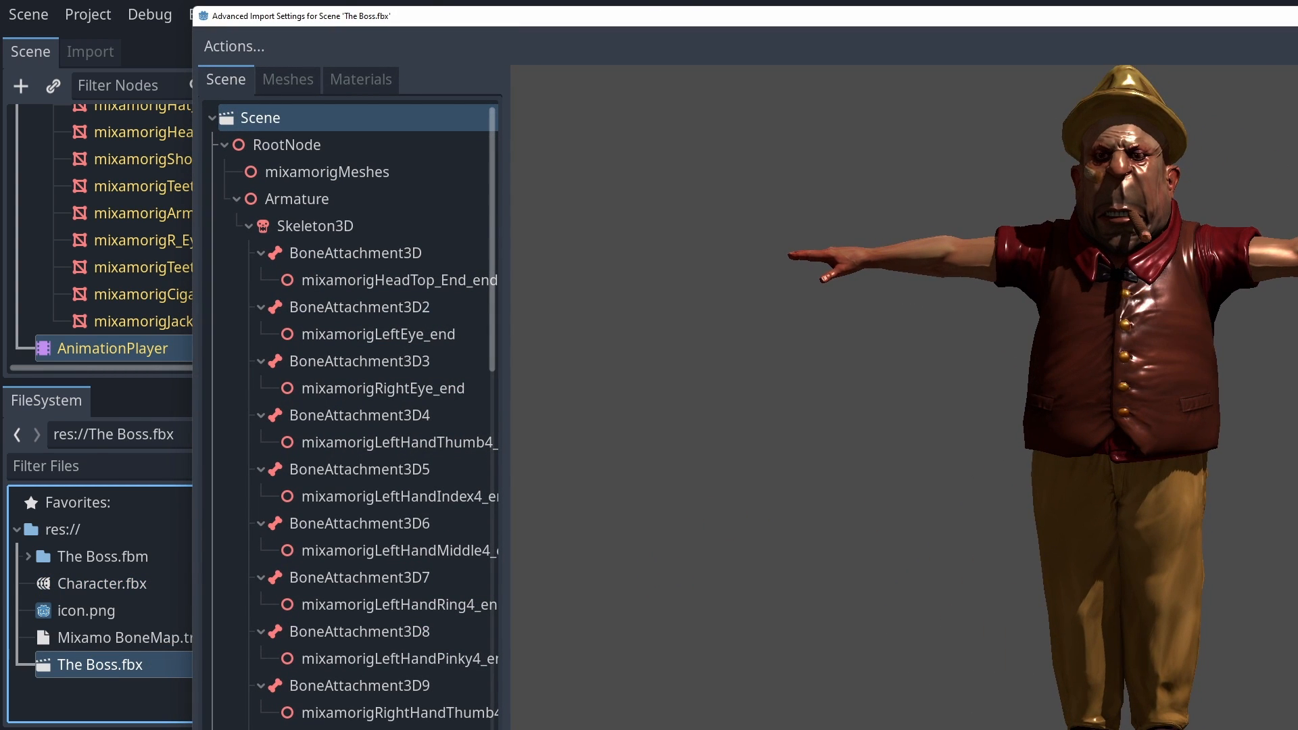
{"action": "mouse_move", "coordinate": [1297, 241]}
{"action": "left_mouse_down"}
{"action": "mouse_move", "coordinate": [1177, 241]}
{"action": "mouse_move", "coordinate": [1274, 240]}
{"action": "left_mouse_up"}
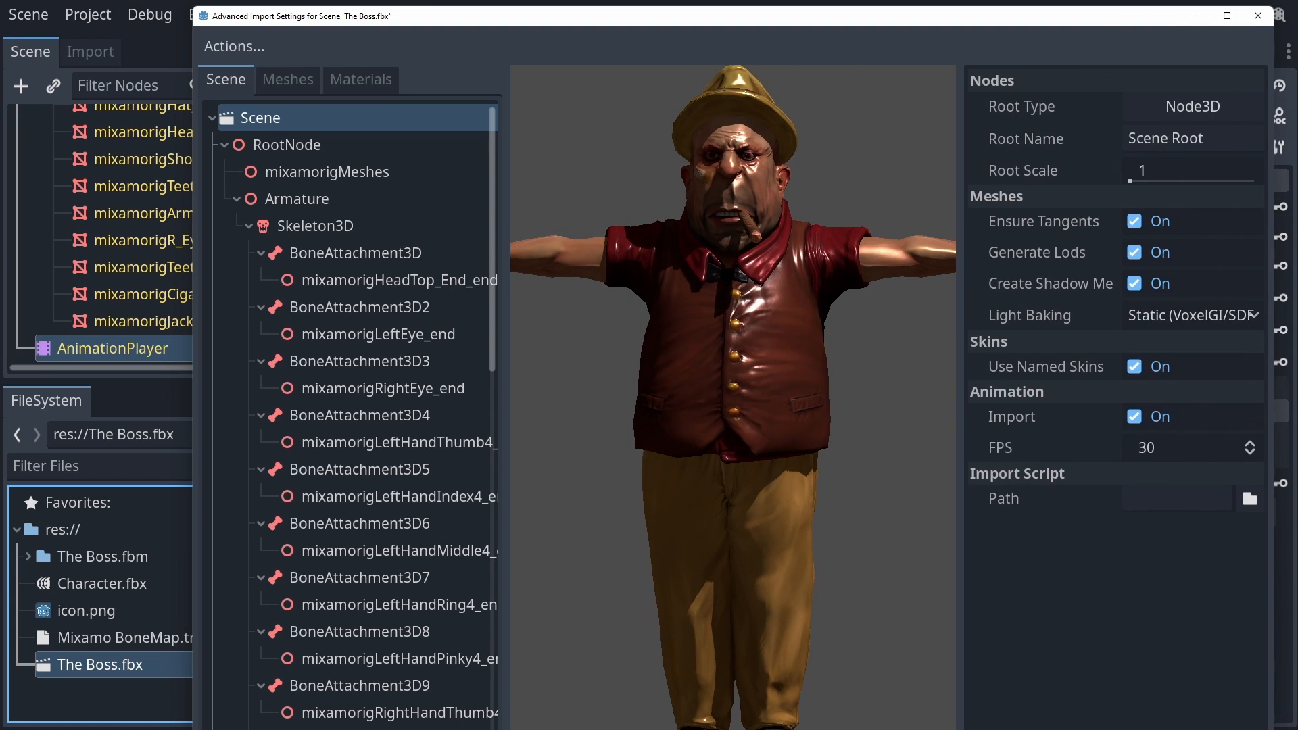
{"action": "left_click_drag", "start_coordinate": [1086, 729], "coordinate": [1087, 641]}
{"action": "left_click", "coordinate": [763, 261]}
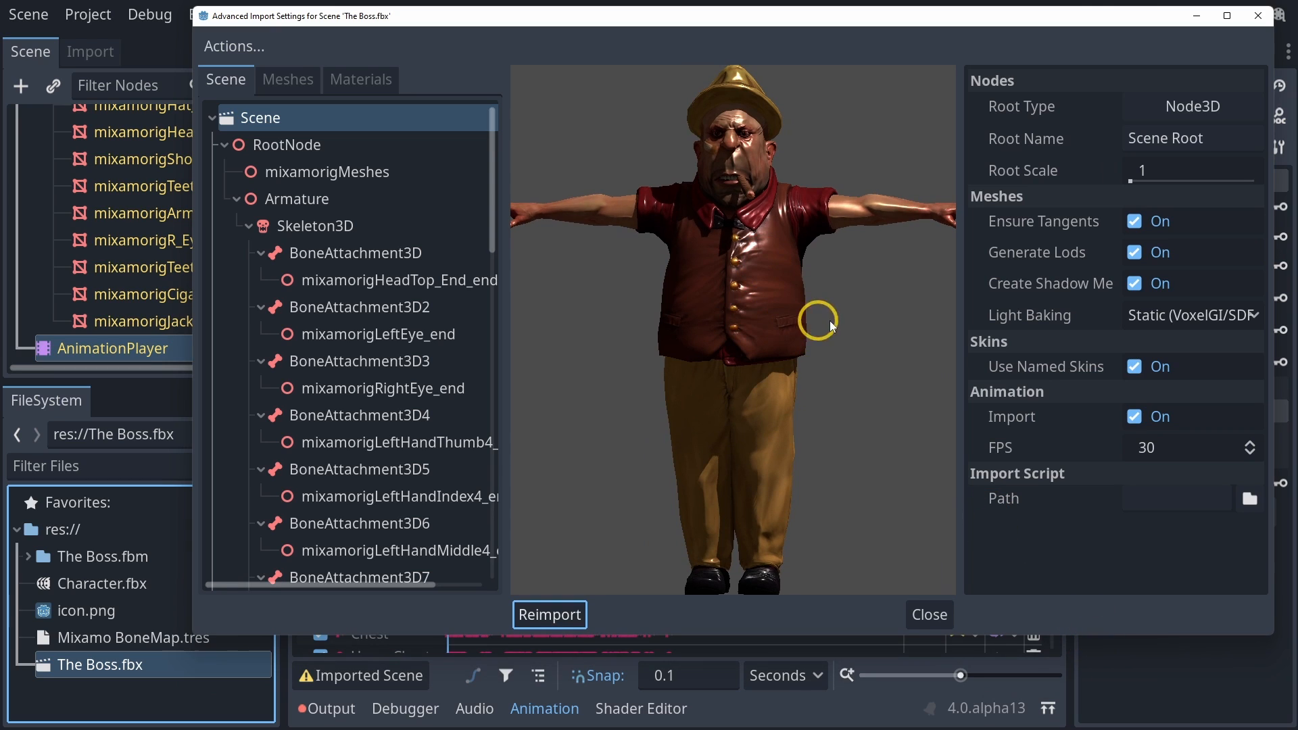
{"action": "left_click_drag", "start_coordinate": [780, 344], "coordinate": [838, 406]}
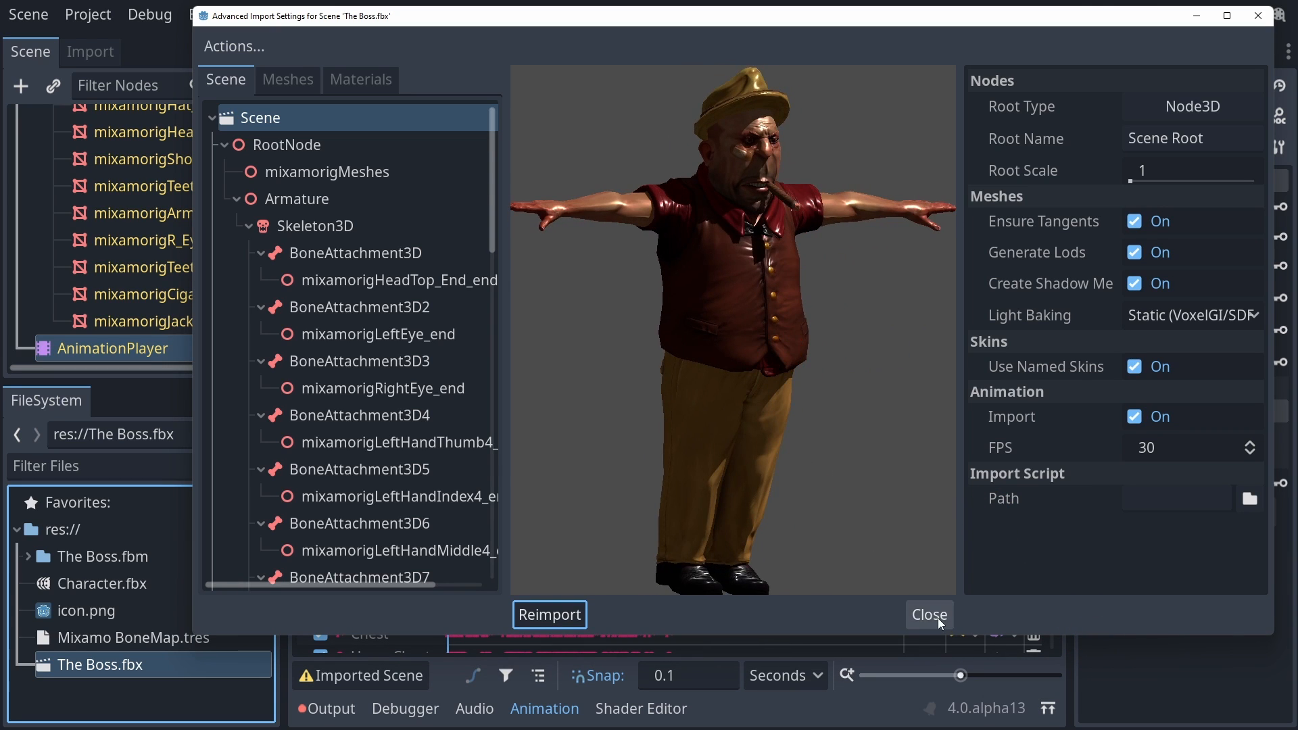
Close The Boss's import settings, open those of Character.fbx, and examine the mannequin's rest pose from the front before closing them.
{"action": "left_click", "coordinate": [930, 615]}
{"action": "double_click", "coordinate": [101, 584]}
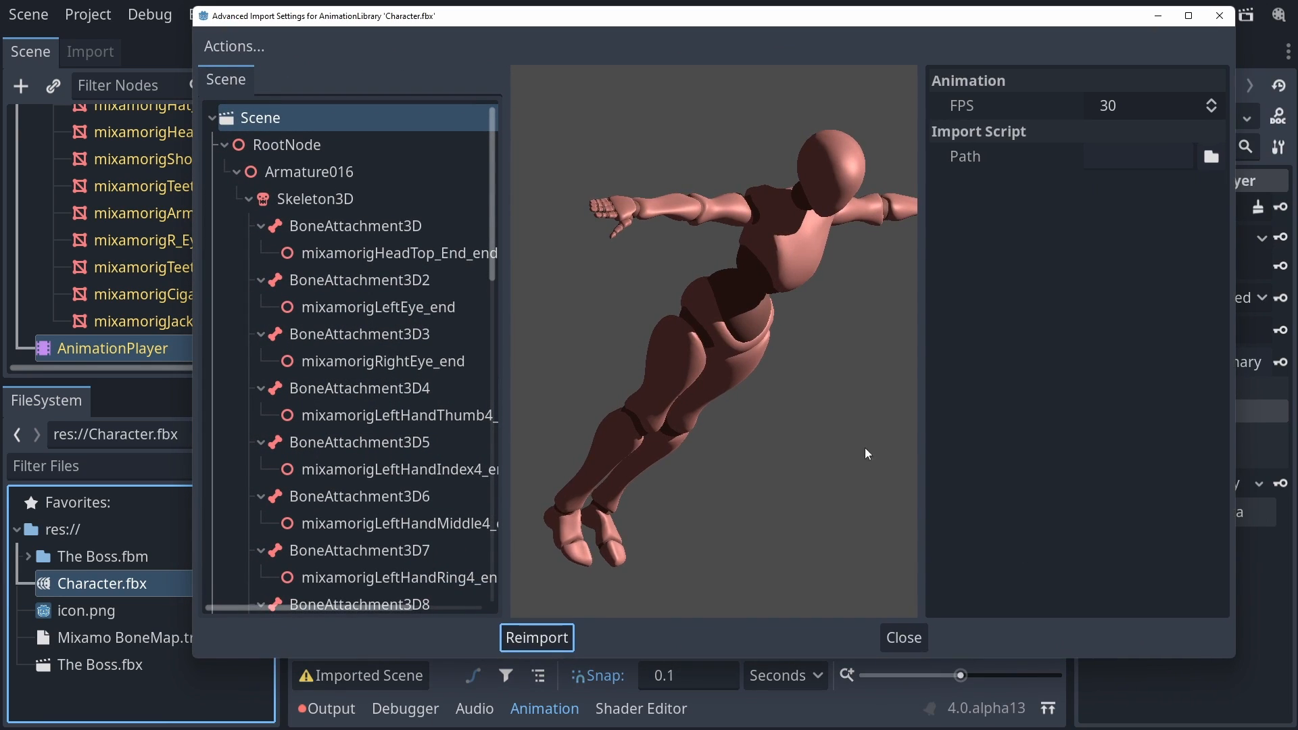
{"action": "left_click_drag", "start_coordinate": [777, 382], "coordinate": [741, 340]}
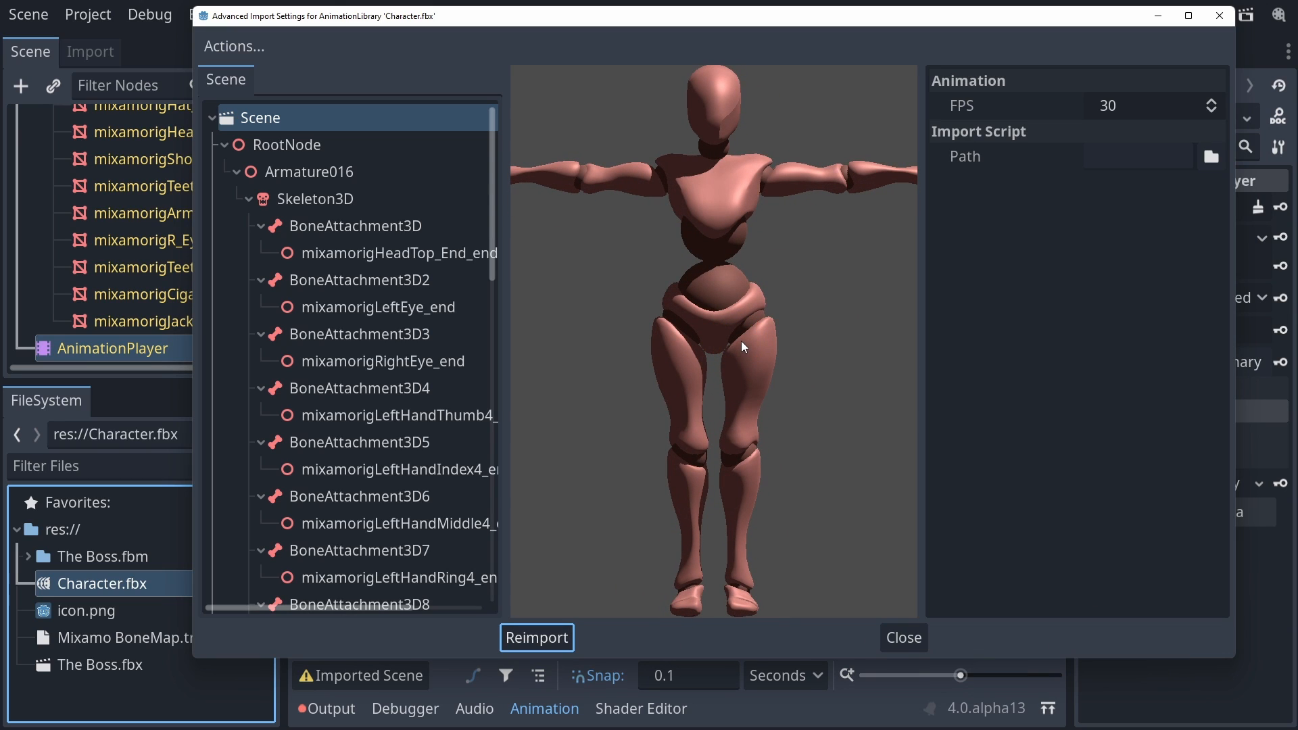
{"action": "left_click", "coordinate": [904, 637]}
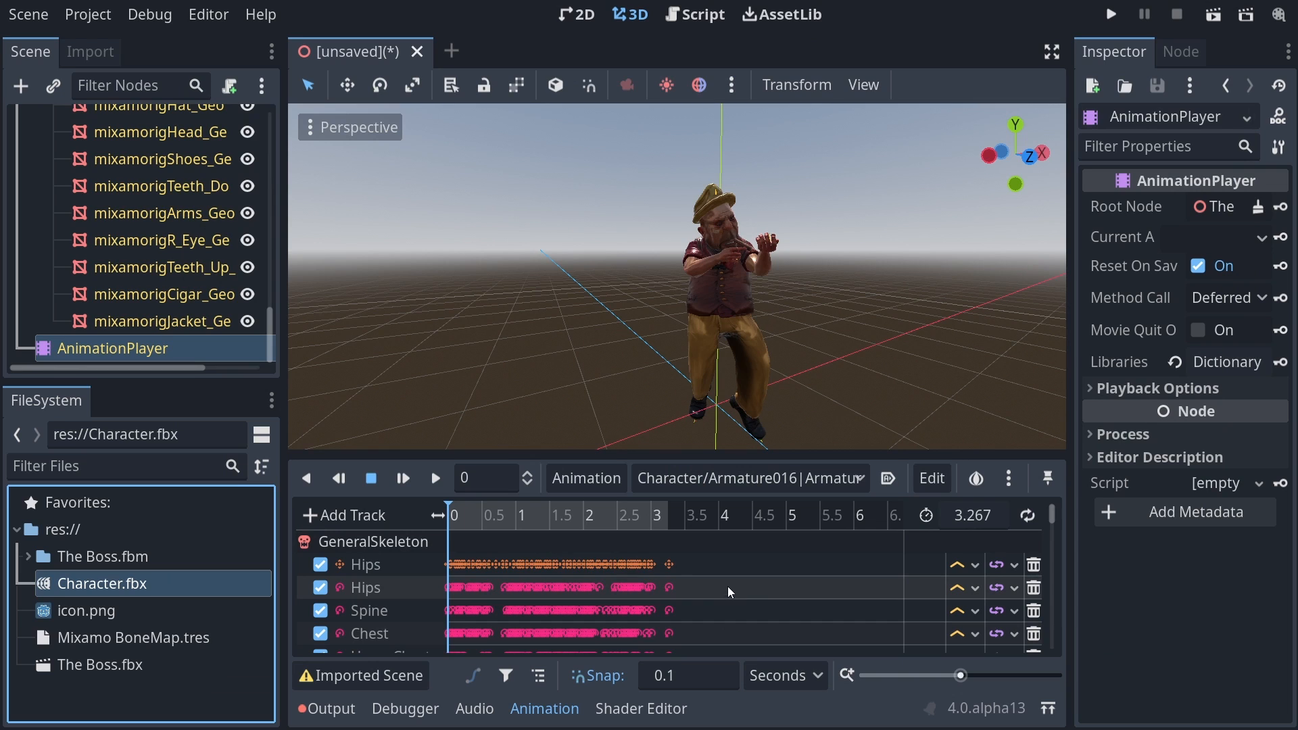
View The Boss from the front and scrub the Character library's Armature016 animation to 0.4 s to check the retargeted pose.
{"action": "left_click", "coordinate": [663, 332]}
{"action": "right_click_drag", "start_coordinate": [813, 356], "coordinate": [649, 362]}
{"action": "mouse_move", "coordinate": [828, 400]}
{"action": "right_mouse_down"}
{"action": "mouse_move", "coordinate": [651, 362]}
{"action": "mouse_move", "coordinate": [829, 399]}
{"action": "right_mouse_up"}
{"action": "key", "text": "d"}
{"action": "key", "text": "s"}
{"action": "key", "text": "d"}
{"action": "left_click_drag", "start_coordinate": [524, 515], "coordinate": [475, 549]}
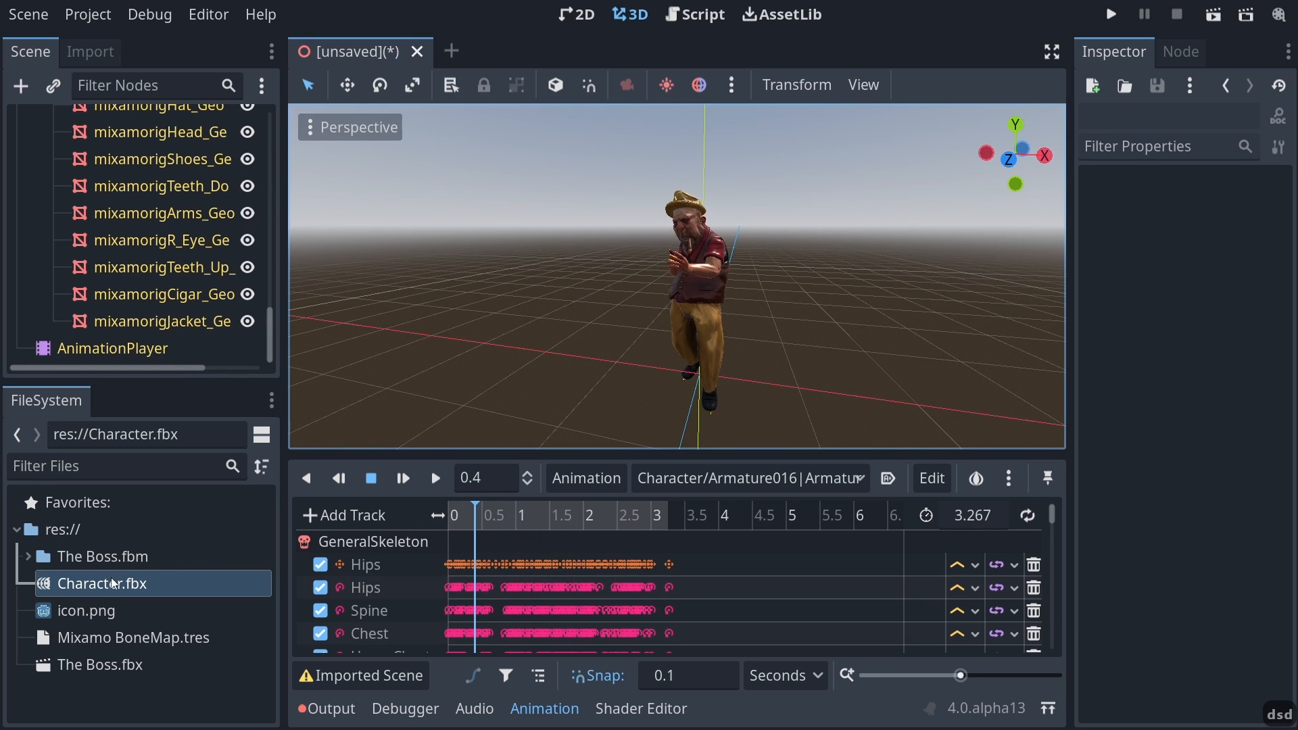
Switch to Mixamo, inspect the Mutant character and apply the Crouch To Stand animation to it.
{"action": "left_click", "coordinate": [1004, 393]}
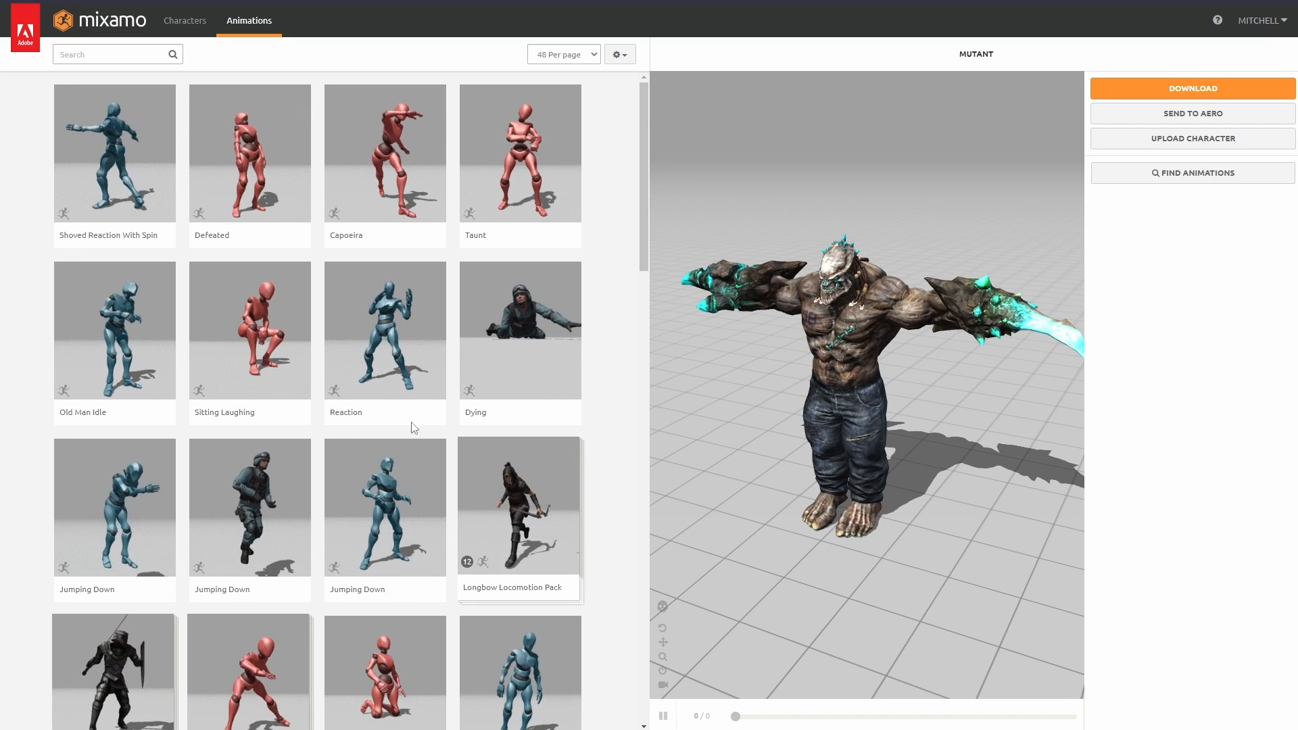
{"action": "left_click_drag", "start_coordinate": [867, 326], "coordinate": [910, 361]}
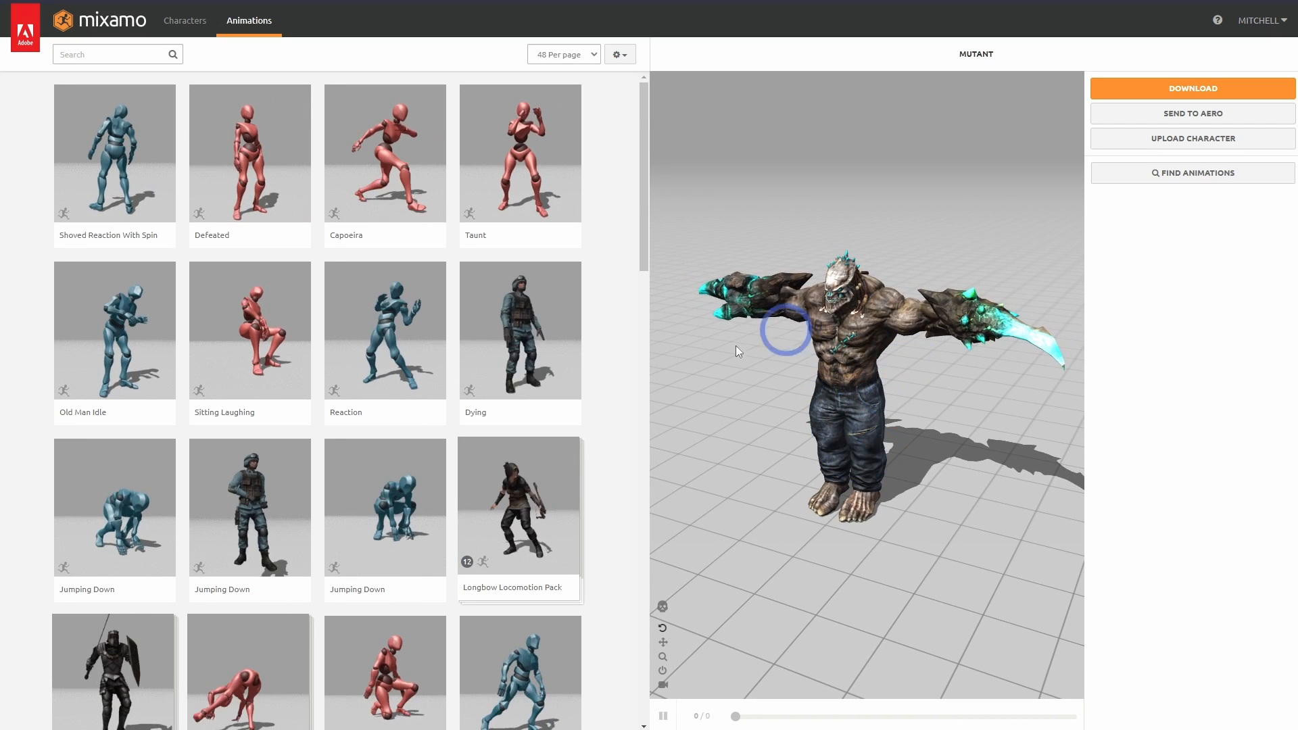
{"action": "scroll", "coordinate": [341, 507], "scroll_direction": "down", "scroll_amount": 5}
{"action": "left_click", "coordinate": [481, 338]}
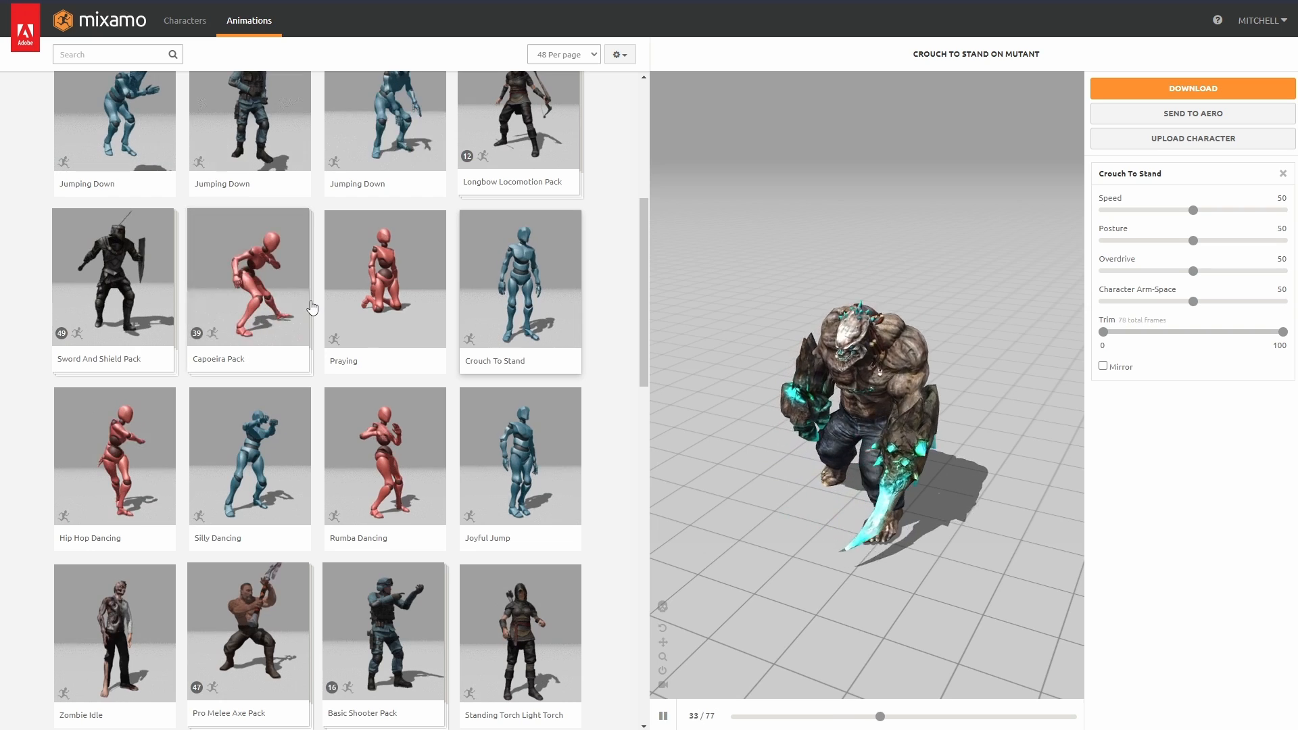
Browse the Mixamo characters and replace Mutant with Swat Guy.
{"action": "left_click", "coordinate": [181, 25]}
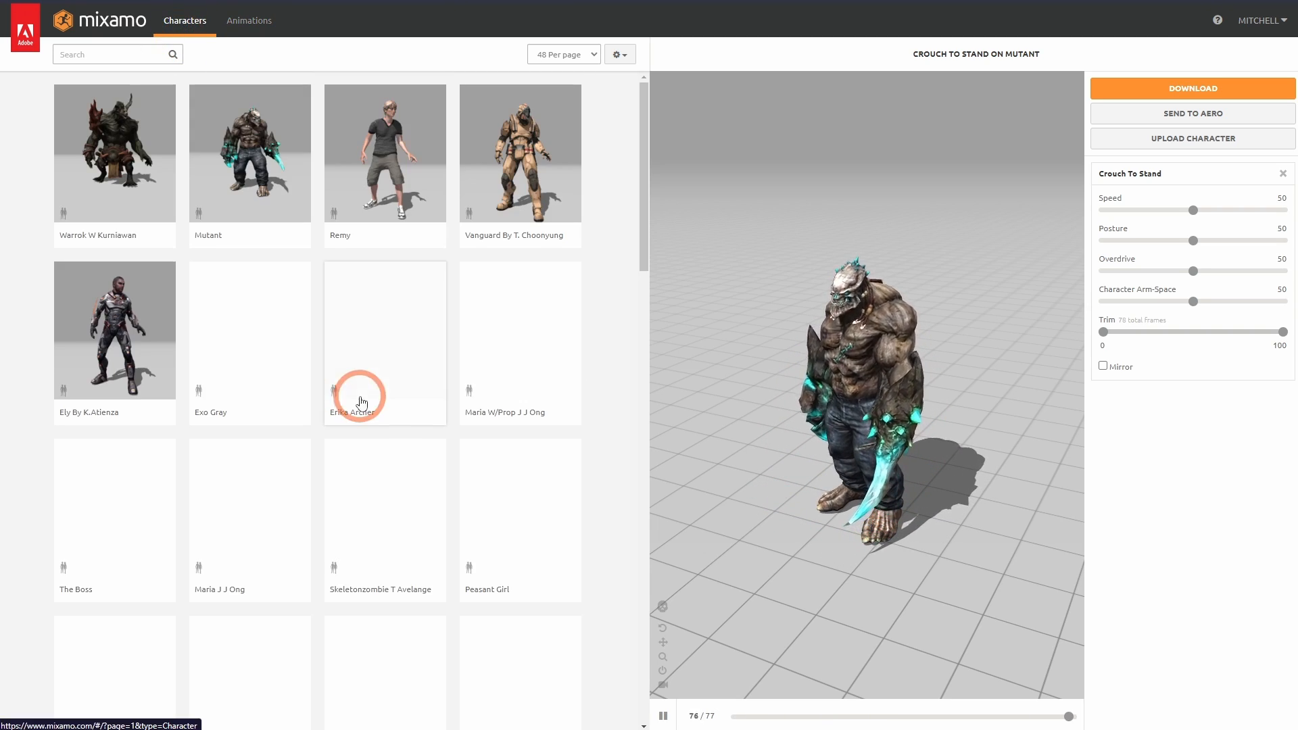
{"action": "scroll", "coordinate": [313, 344], "scroll_direction": "down", "scroll_amount": 5}
{"action": "scroll", "coordinate": [314, 345], "scroll_direction": "down", "scroll_amount": 18}
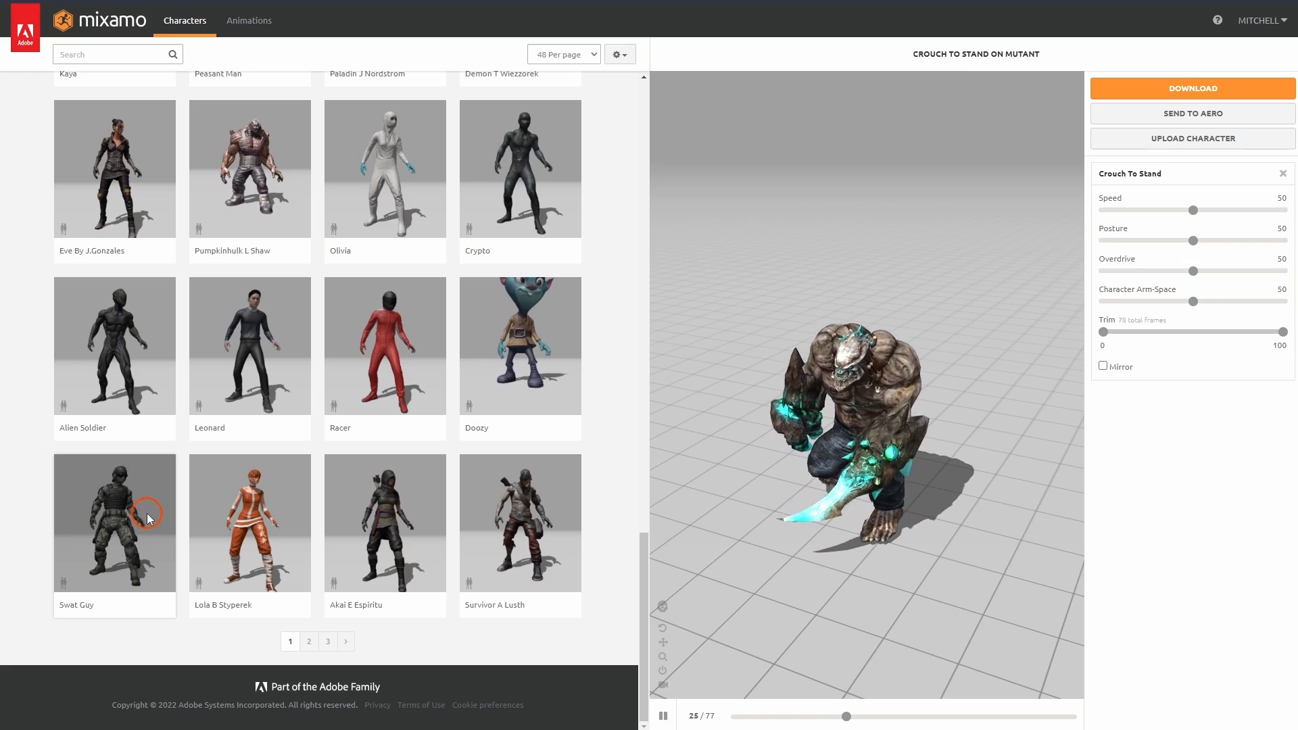
{"action": "left_click", "coordinate": [165, 501]}
{"action": "left_click", "coordinate": [944, 202]}
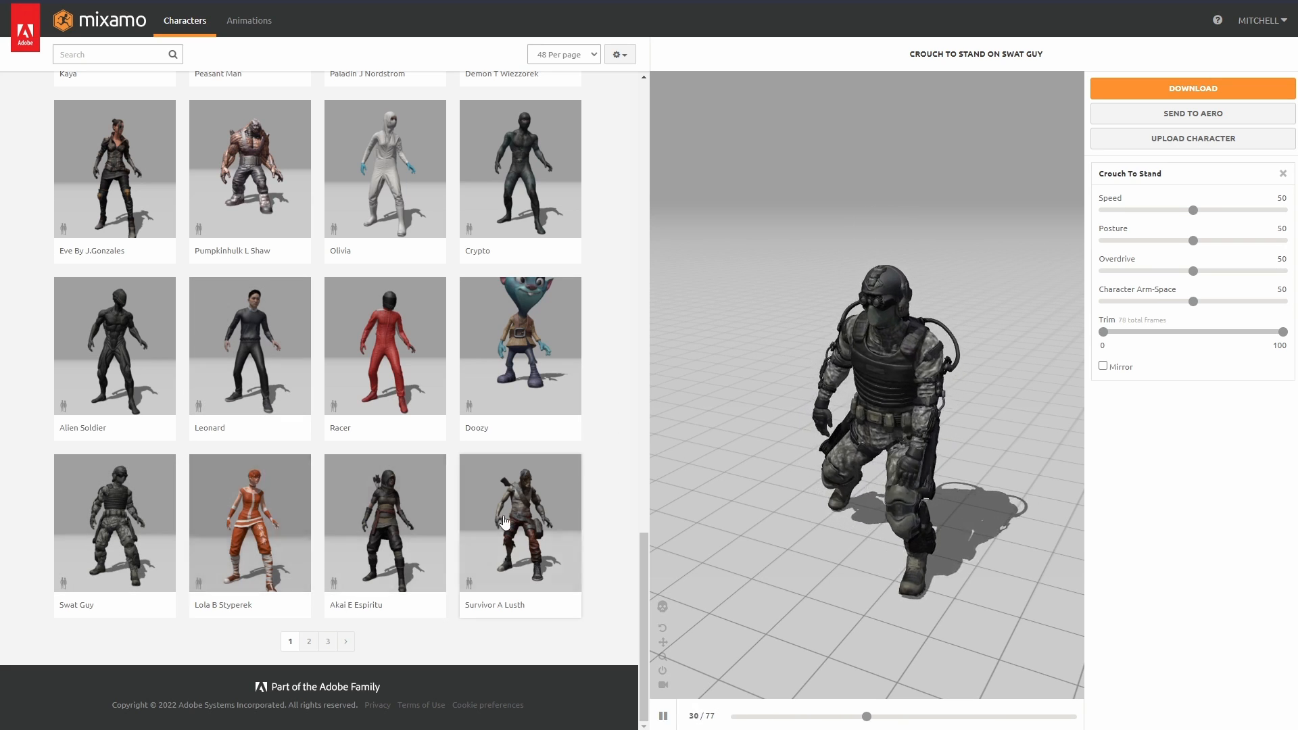
Look through the other characters and replace Swat Guy with Crypto.
{"action": "scroll", "coordinate": [521, 460], "scroll_direction": "up", "scroll_amount": 4}
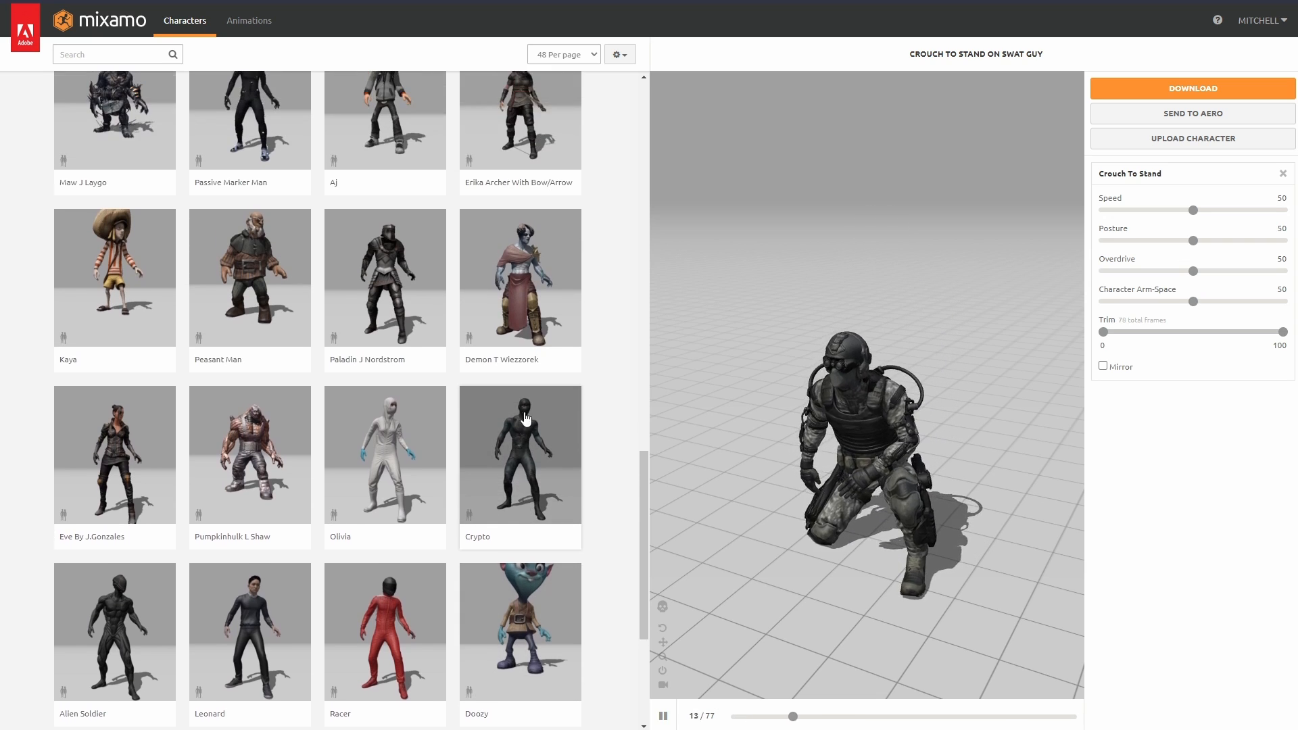
{"action": "scroll", "coordinate": [531, 386], "scroll_direction": "up", "scroll_amount": 4}
{"action": "scroll", "coordinate": [536, 406], "scroll_direction": "down", "scroll_amount": 4}
{"action": "scroll", "coordinate": [539, 453], "scroll_direction": "up", "scroll_amount": 1}
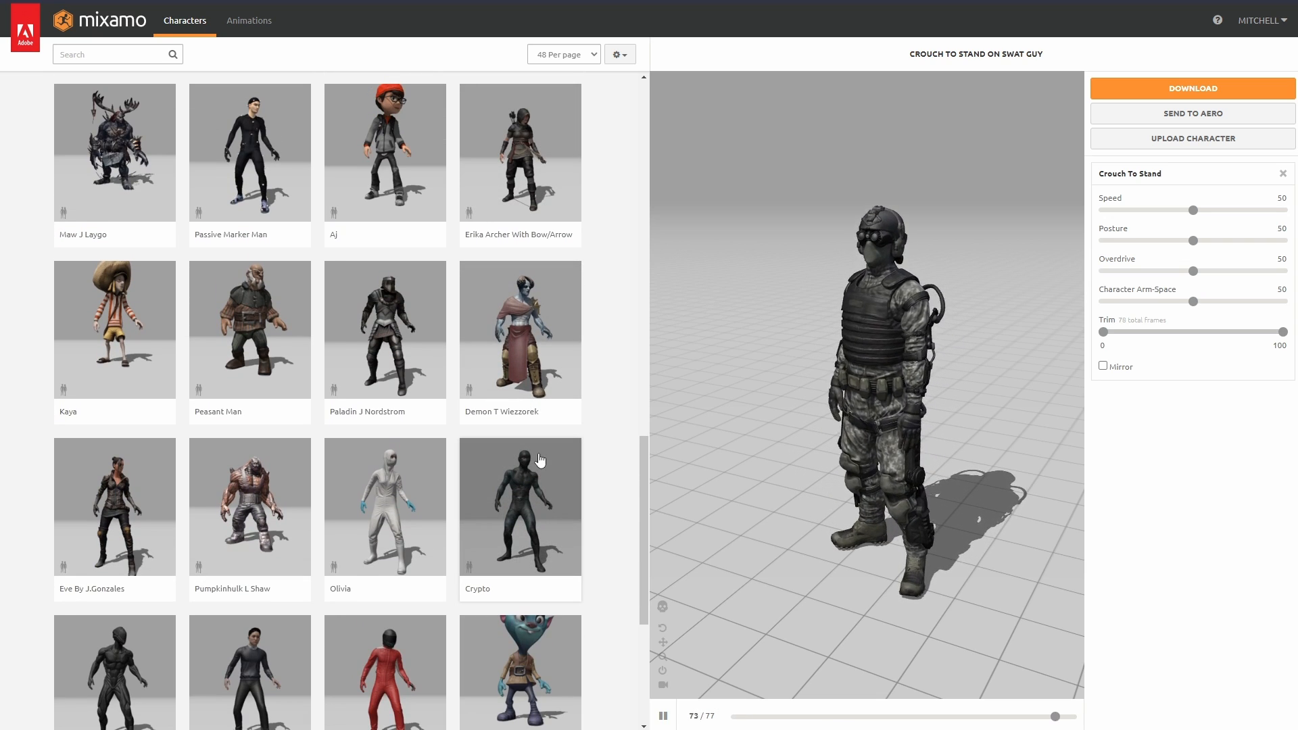
{"action": "left_click", "coordinate": [522, 499]}
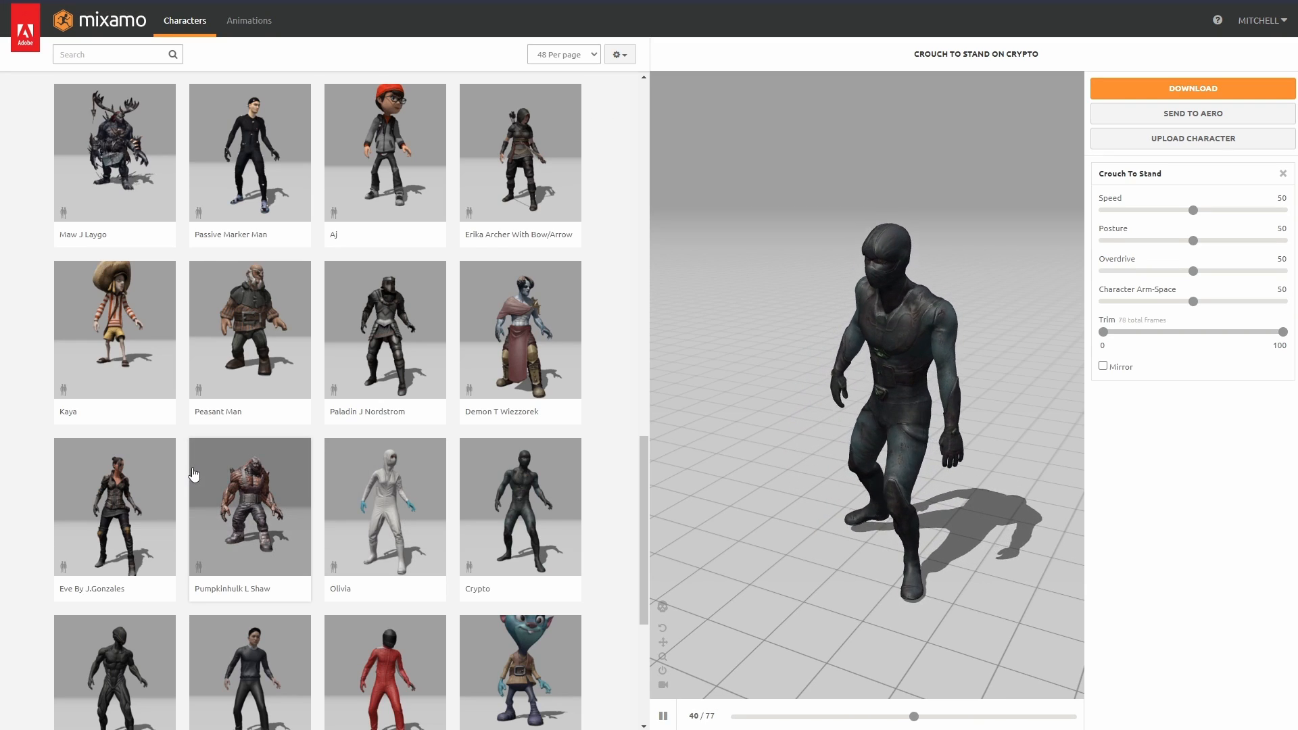
Browse the character list again and replace Crypto with Swat Guy, confirming the character change.
{"action": "scroll", "coordinate": [194, 475], "scroll_direction": "up", "scroll_amount": 10}
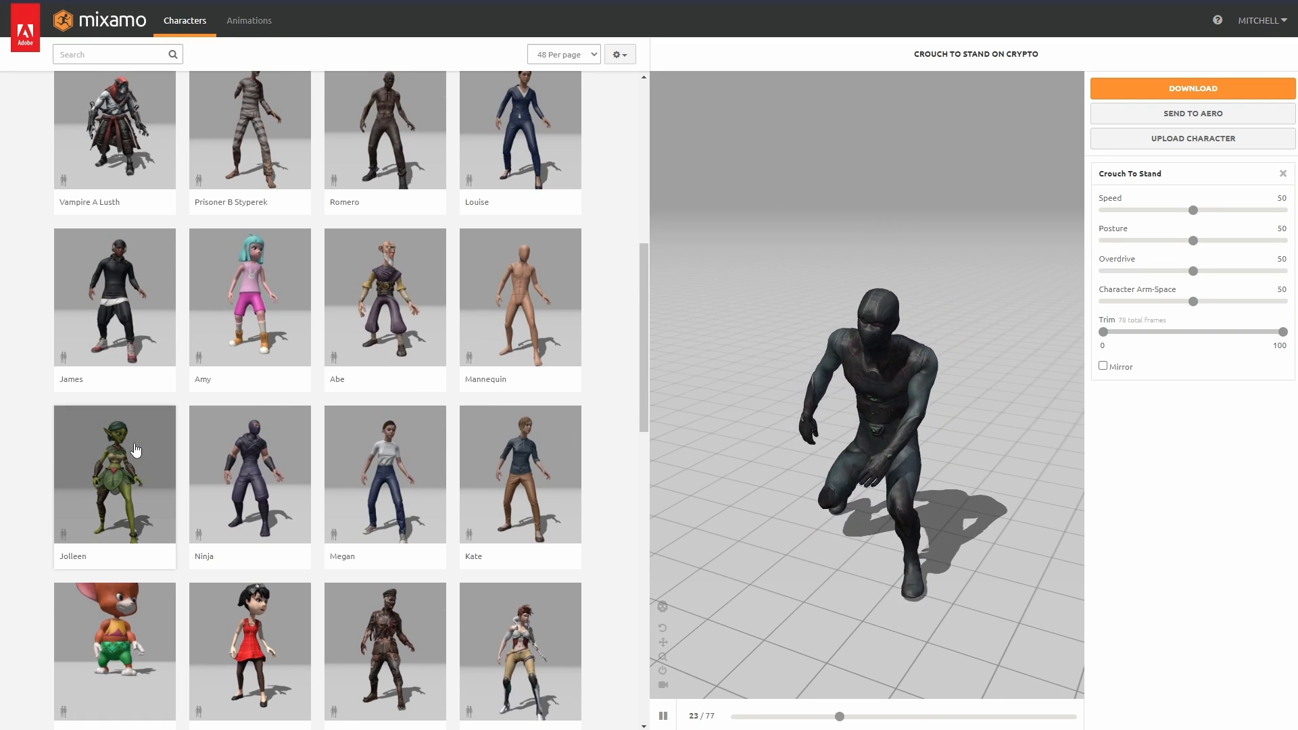
{"action": "scroll", "coordinate": [136, 449], "scroll_direction": "up", "scroll_amount": 4}
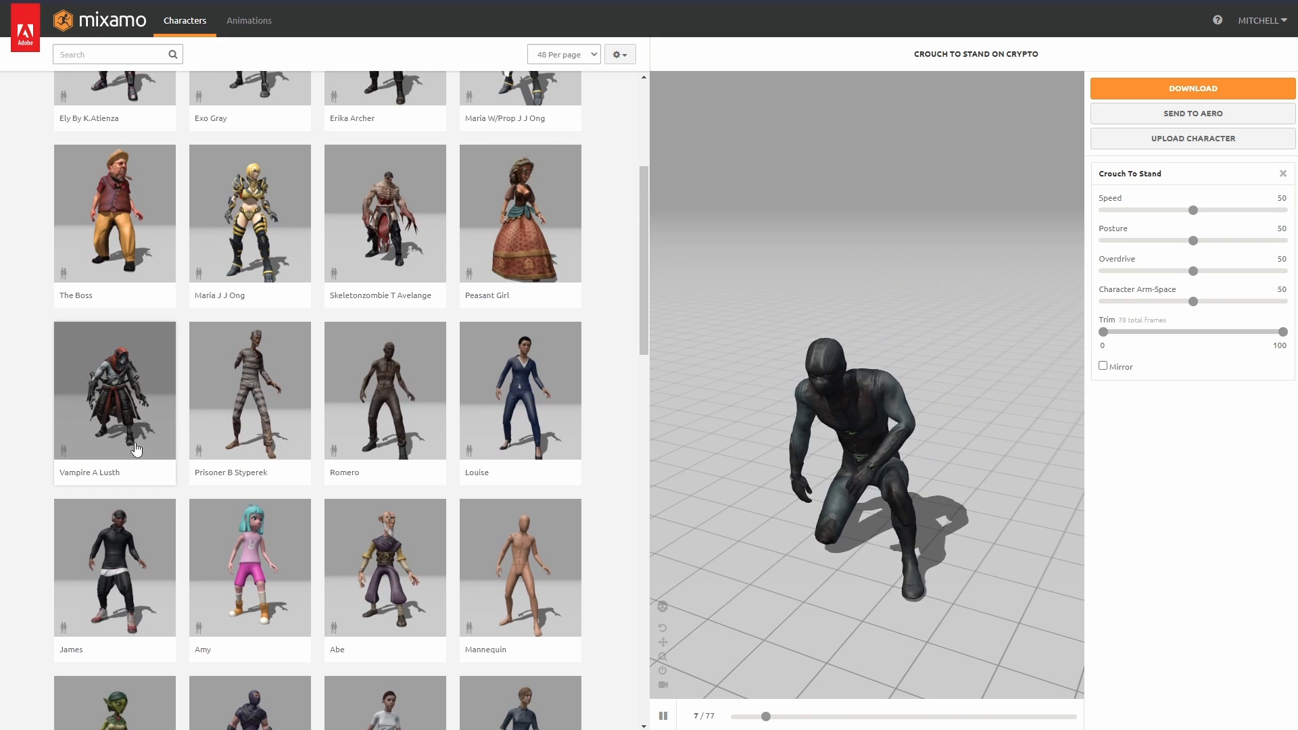
{"action": "scroll", "coordinate": [136, 449], "scroll_direction": "down", "scroll_amount": 10}
{"action": "left_click", "coordinate": [106, 480]}
{"action": "left_click", "coordinate": [781, 267]}
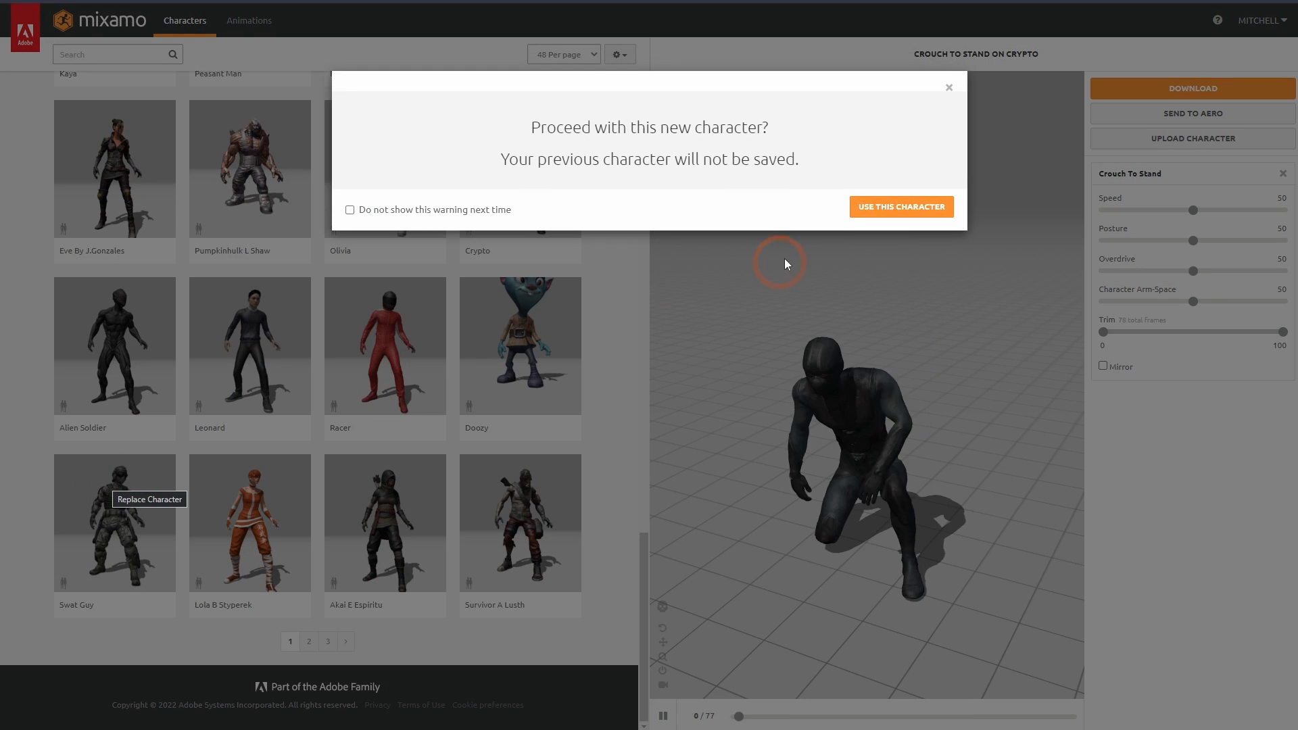
{"action": "left_click", "coordinate": [862, 211]}
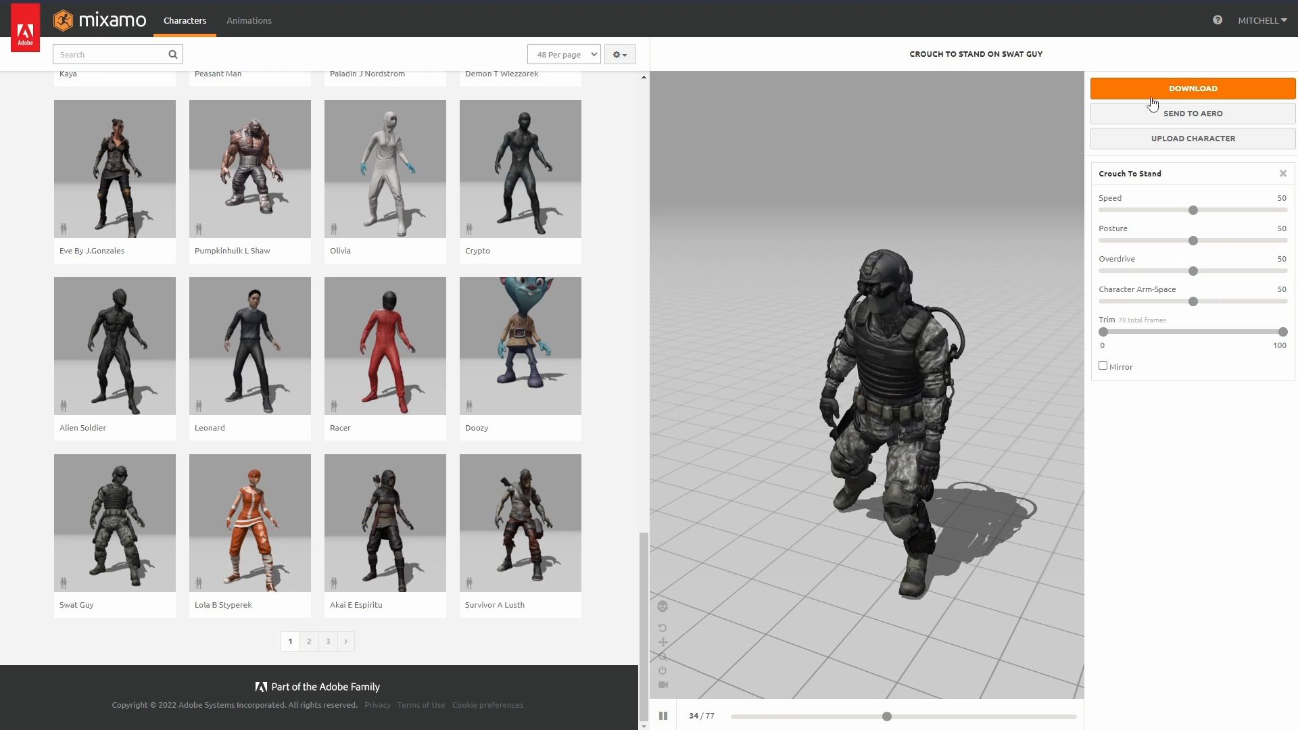
Pause the preview, rewind it to frame 0 and remove the Crouch To Stand animation from Swat Guy.
{"action": "left_click", "coordinate": [663, 715]}
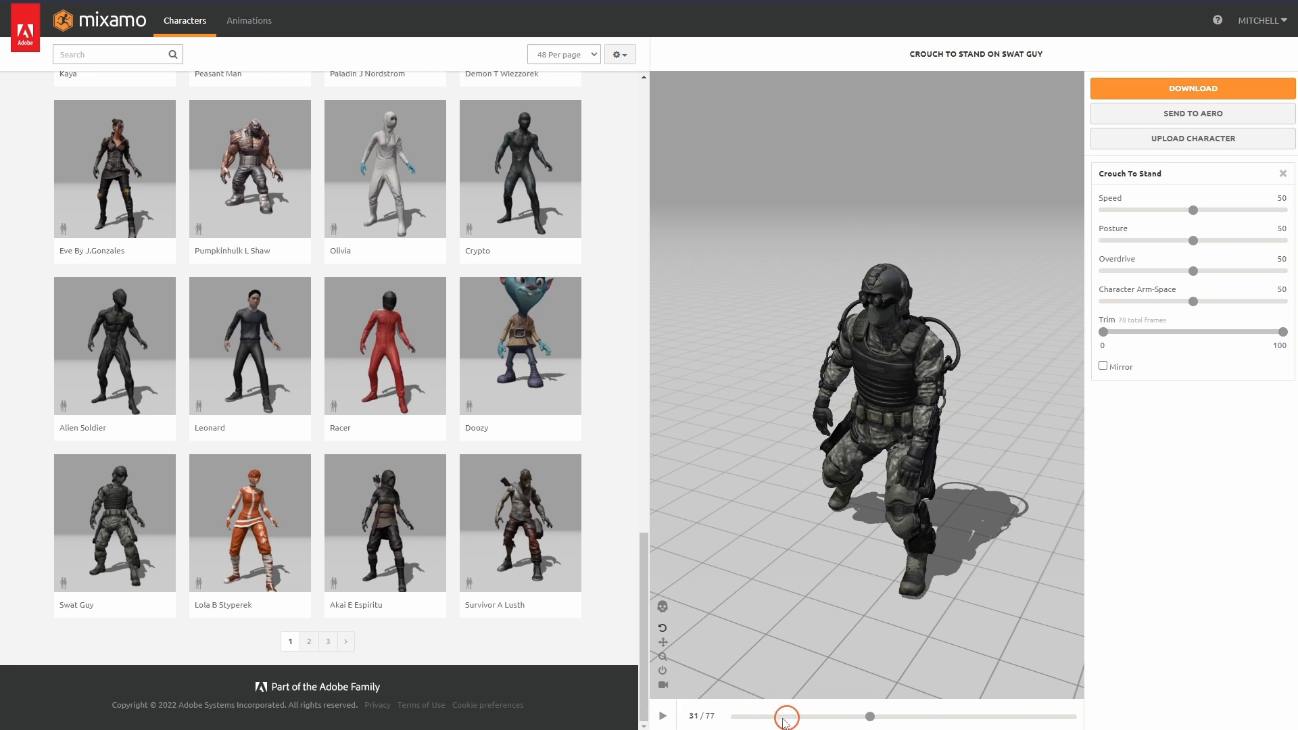
{"action": "left_click_drag", "start_coordinate": [870, 716], "coordinate": [666, 700]}
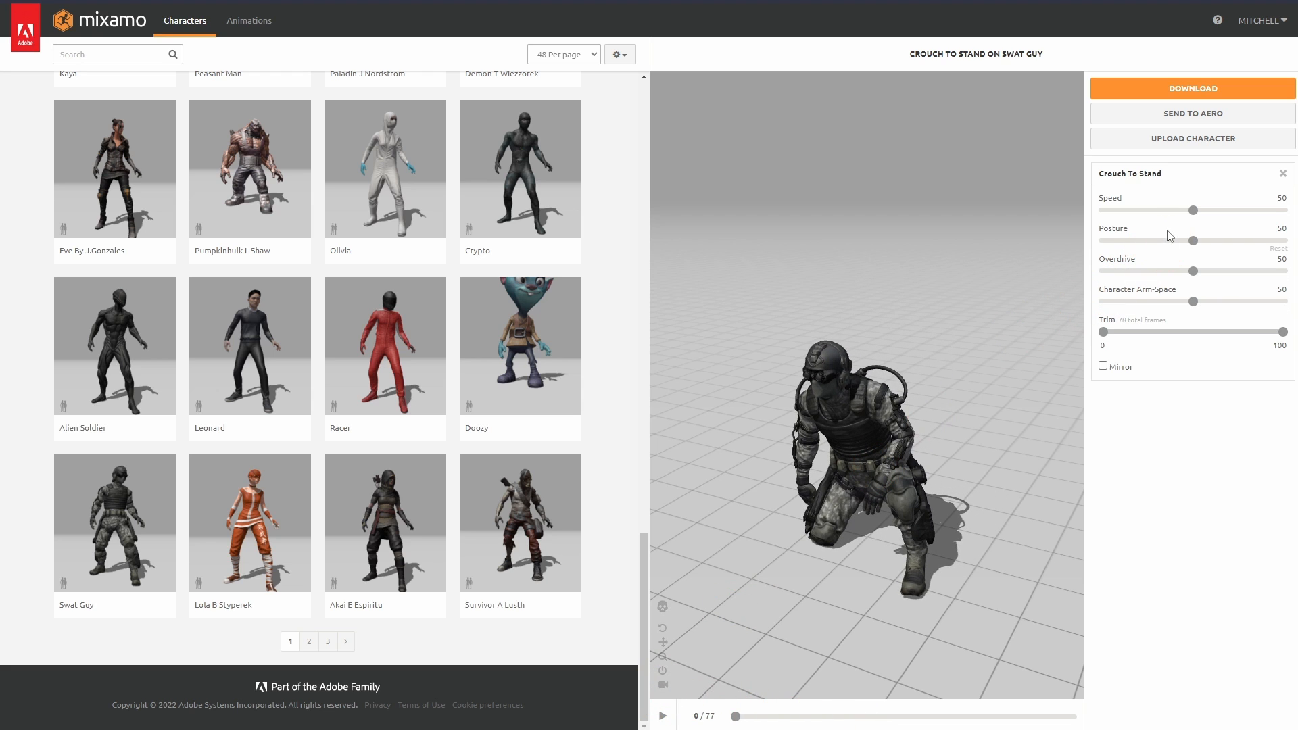
{"action": "left_click", "coordinate": [1282, 174]}
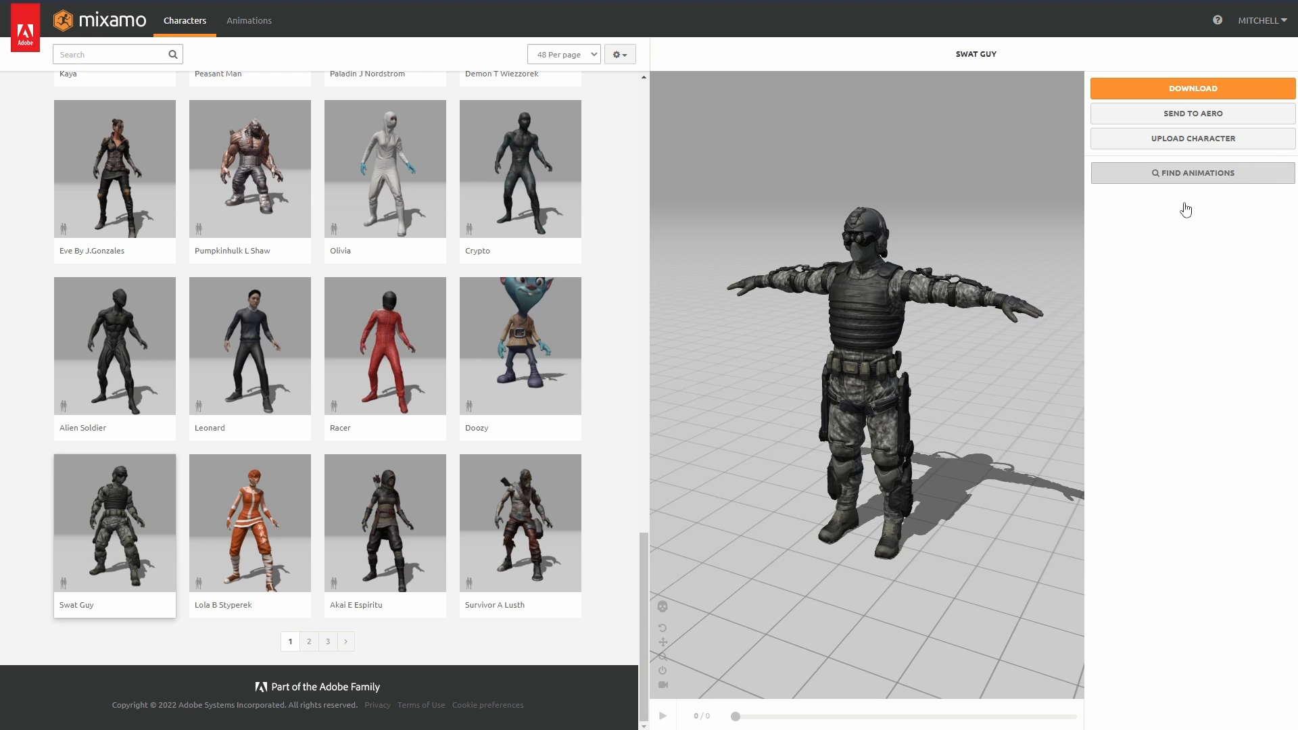
{"action": "left_click_drag", "start_coordinate": [851, 459], "coordinate": [891, 448]}
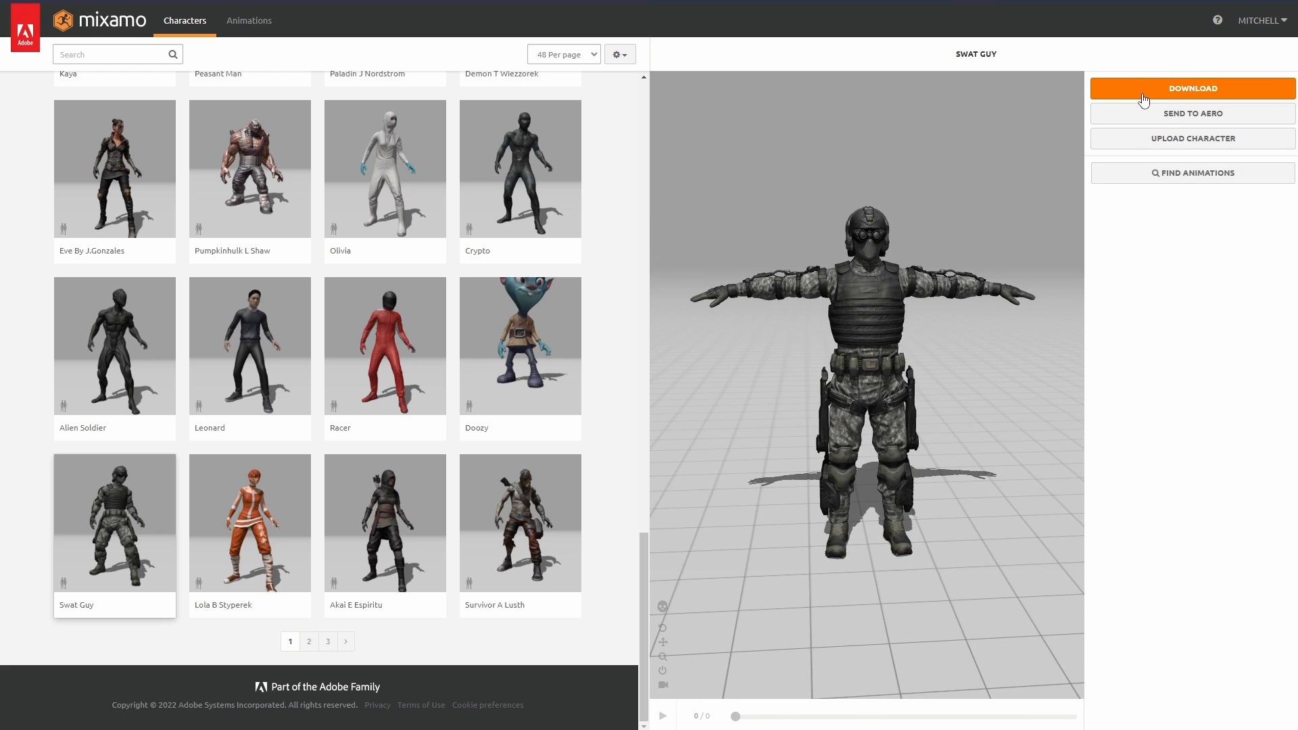
Download Swat Guy in FBX Binary format with the T-pose.
{"action": "left_click", "coordinate": [1142, 92]}
{"action": "left_click", "coordinate": [675, 146]}
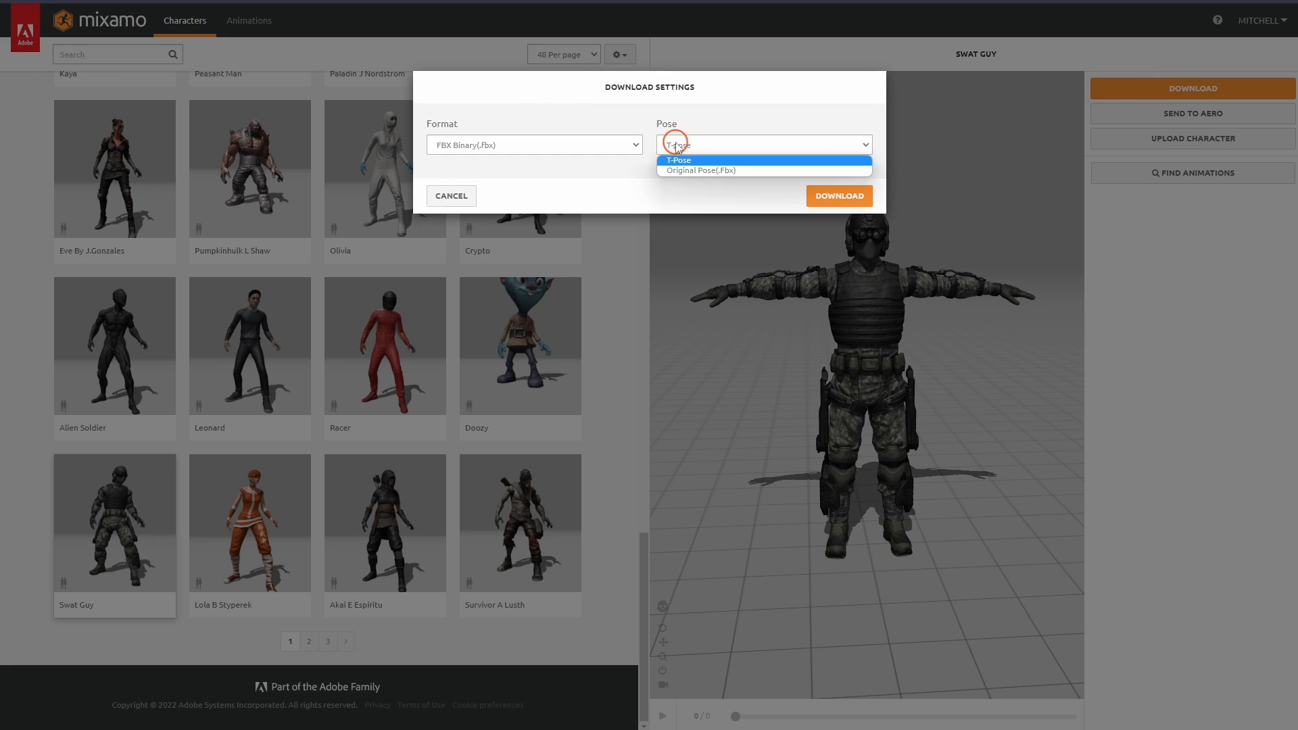
{"action": "left_click", "coordinate": [574, 181]}
{"action": "left_click", "coordinate": [446, 145]}
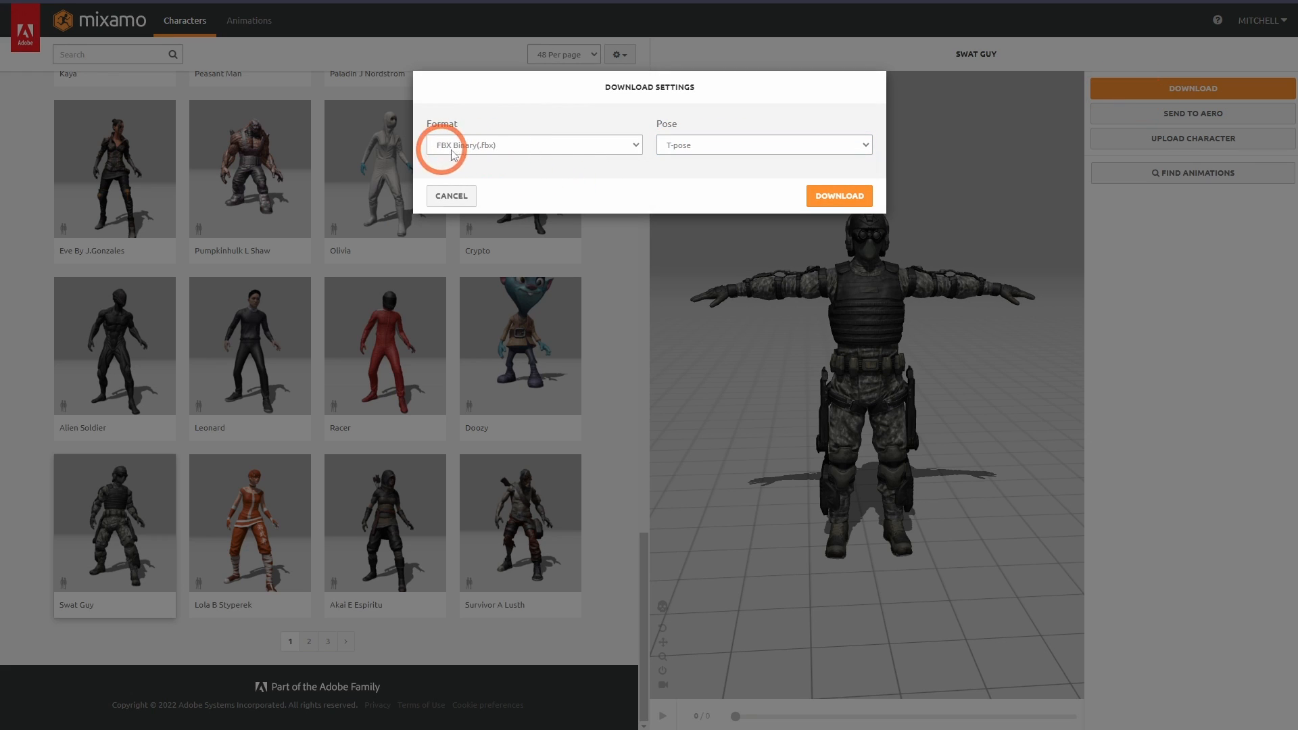
{"action": "left_click", "coordinate": [833, 196]}
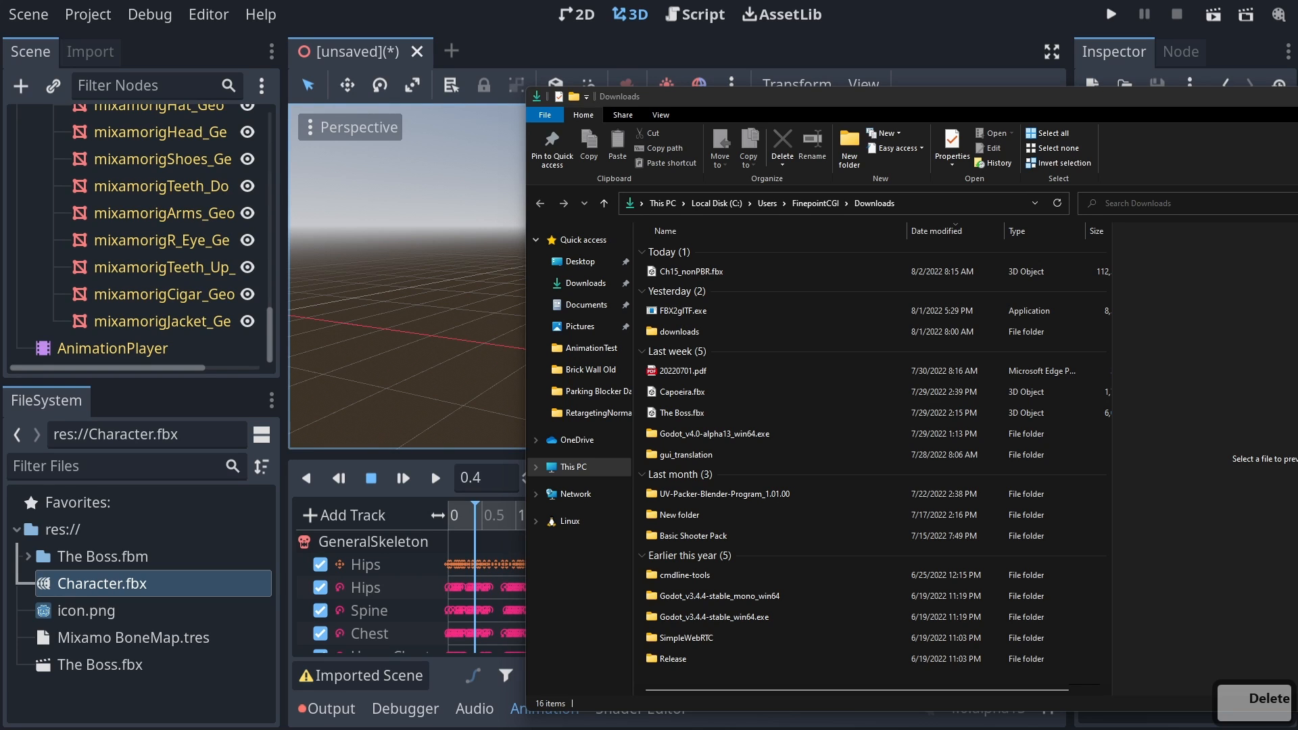
Import Ch15_nonPBR.fbx from the Downloads folder into the res:// folder of the Godot project.
{"action": "left_click", "coordinate": [765, 274]}
{"action": "left_click_drag", "start_coordinate": [765, 277], "coordinate": [119, 573]}
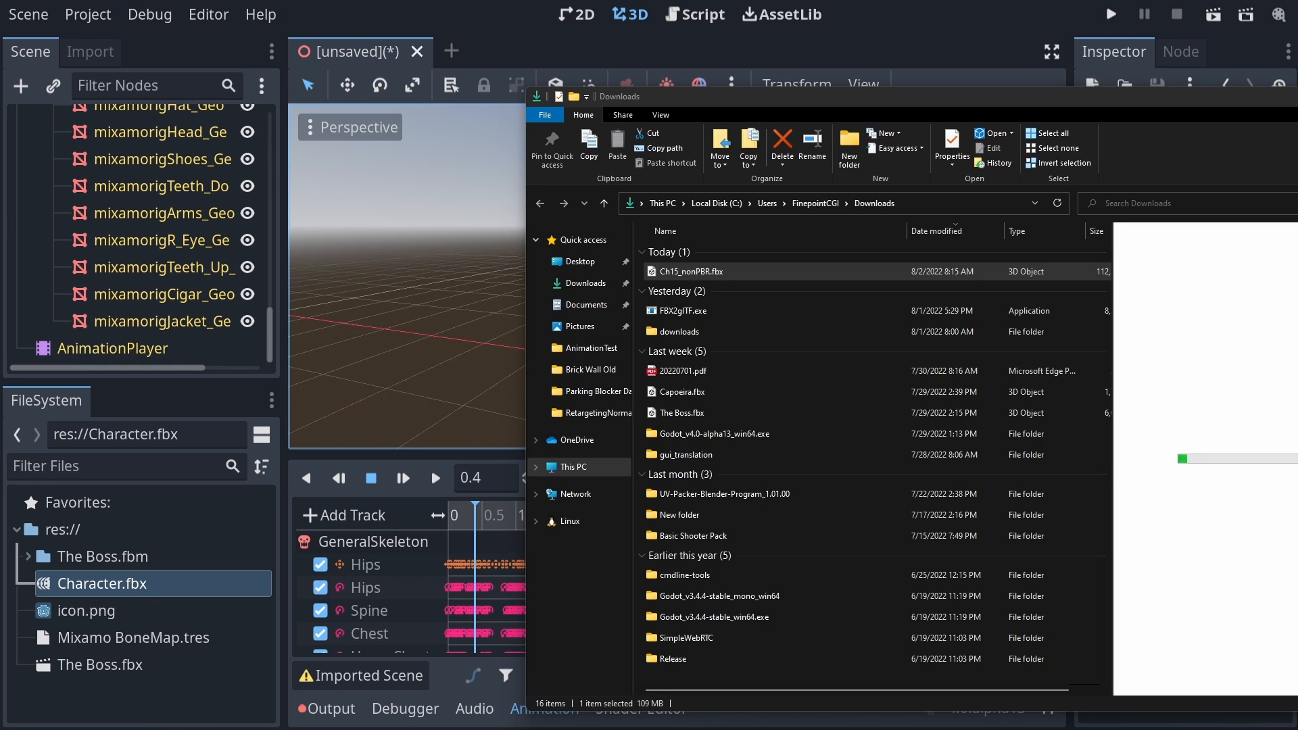
{"action": "key", "text": "alt+Tab"}
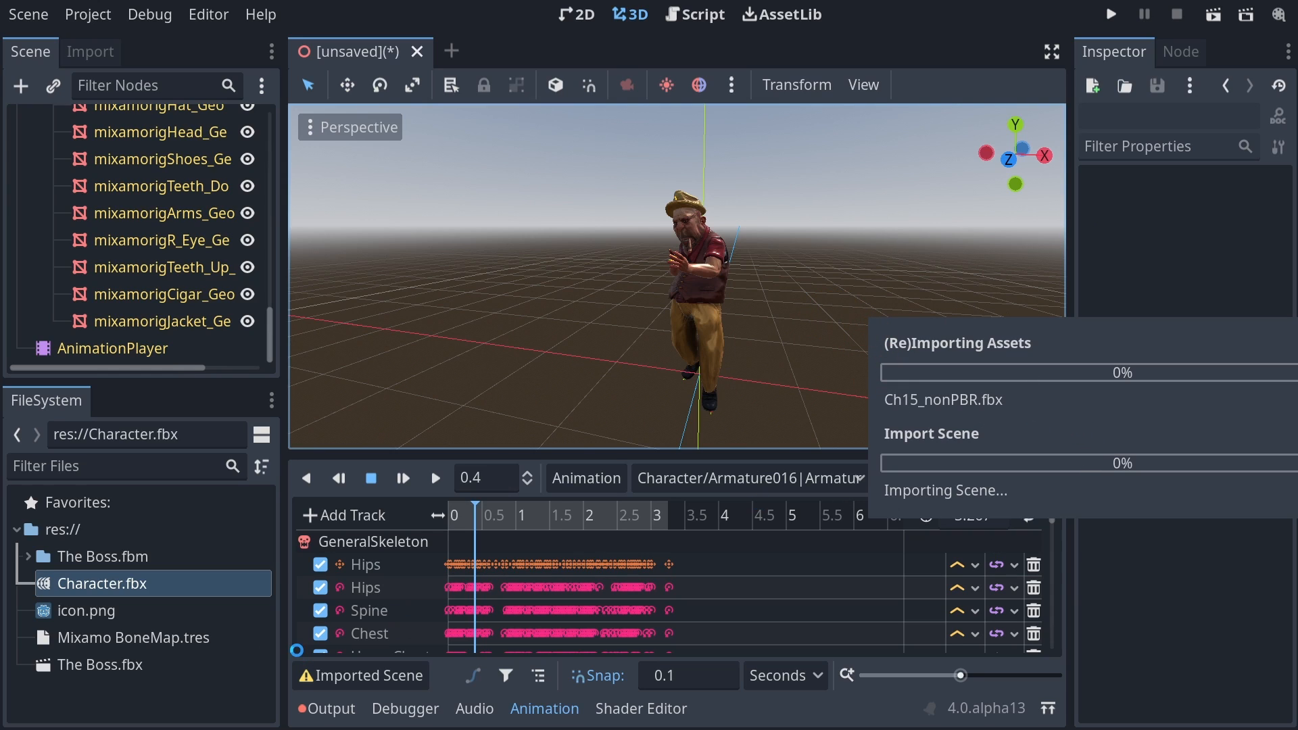
Open the advanced import settings of Ch15_nonPBR.fbx, fit the window on screen and view the model from the front.
{"action": "left_click", "coordinate": [127, 584]}
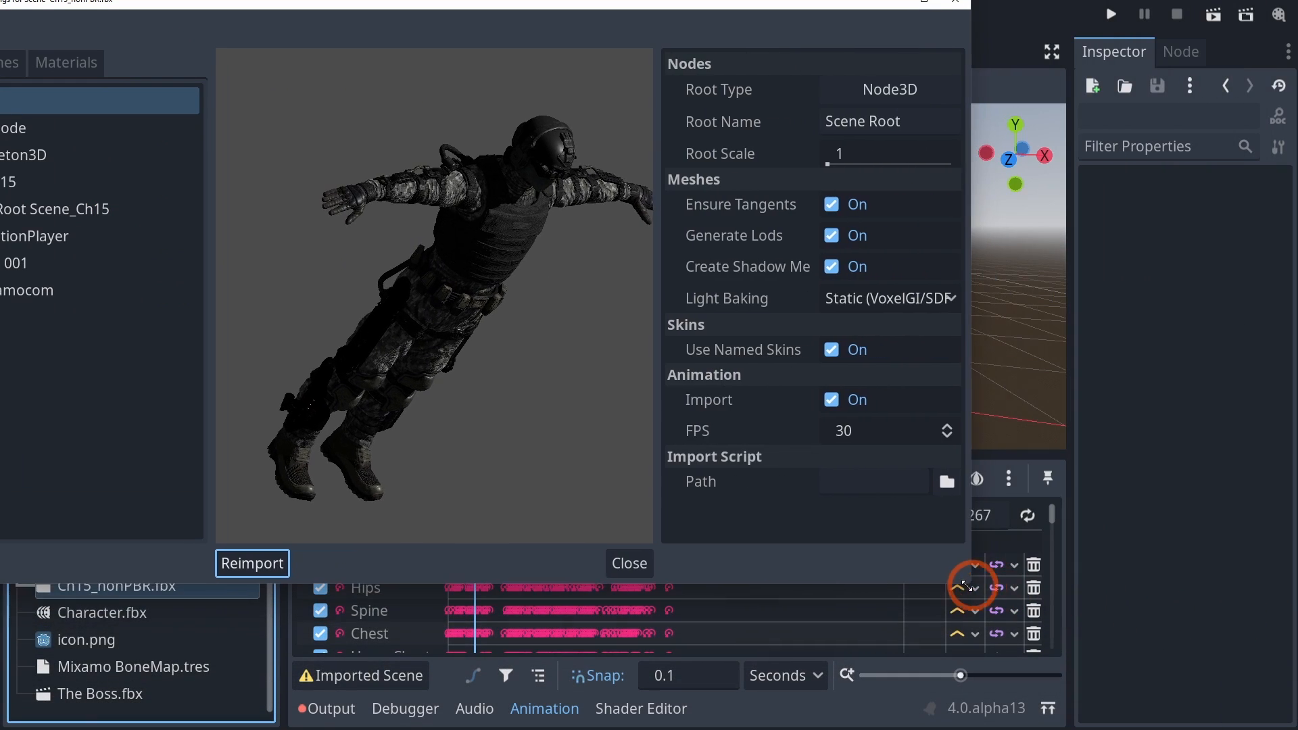
{"action": "left_click_drag", "start_coordinate": [387, 4], "coordinate": [542, 74]}
{"action": "left_click_drag", "start_coordinate": [701, 391], "coordinate": [663, 362]}
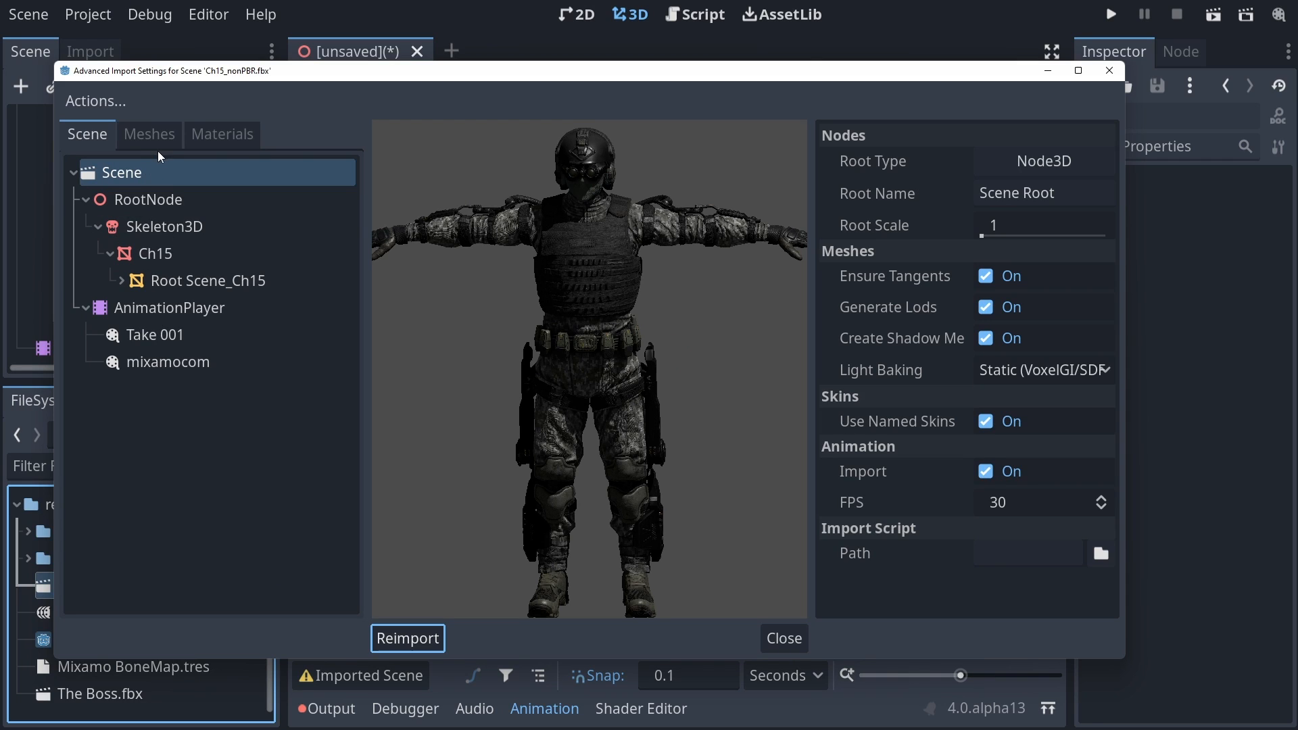
Load Mixamo BoneMap.tres as the retarget bone map of the Skeleton3D node in Ch15_nonPBR.fbx.
{"action": "left_click", "coordinate": [160, 219]}
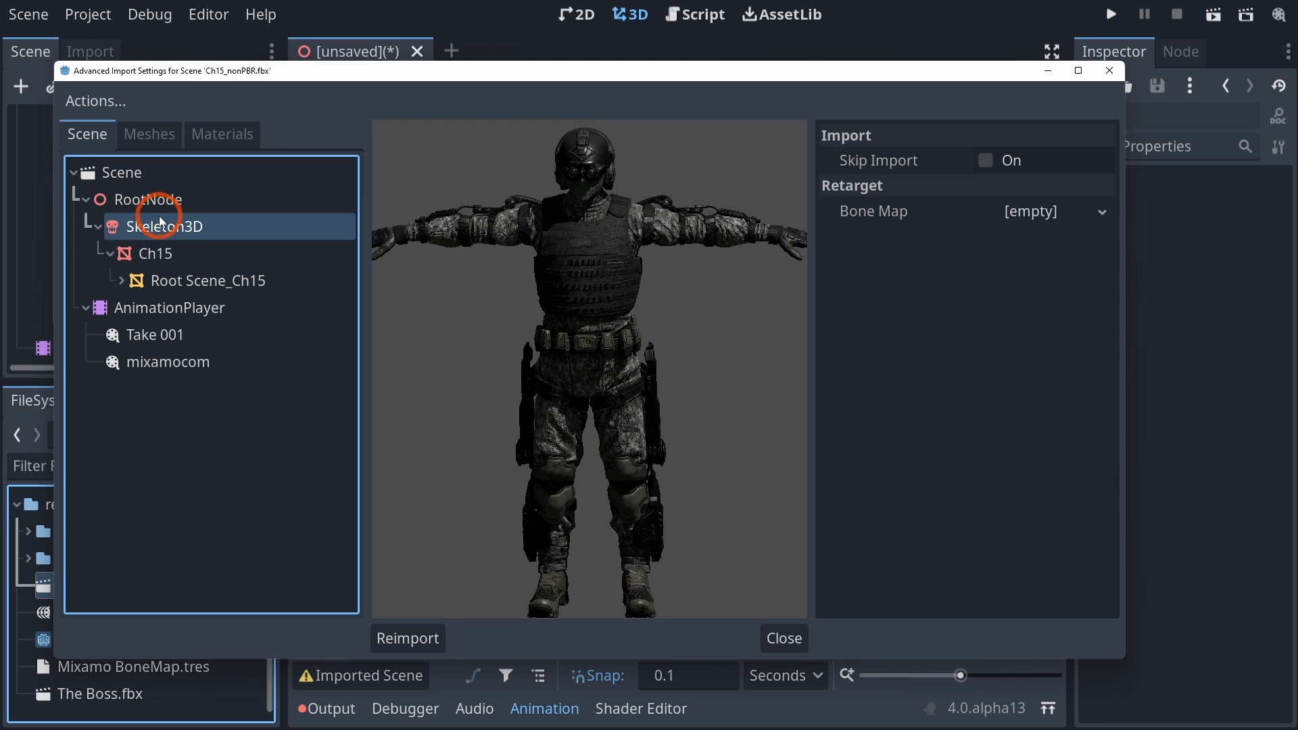
{"action": "left_click", "coordinate": [1089, 213]}
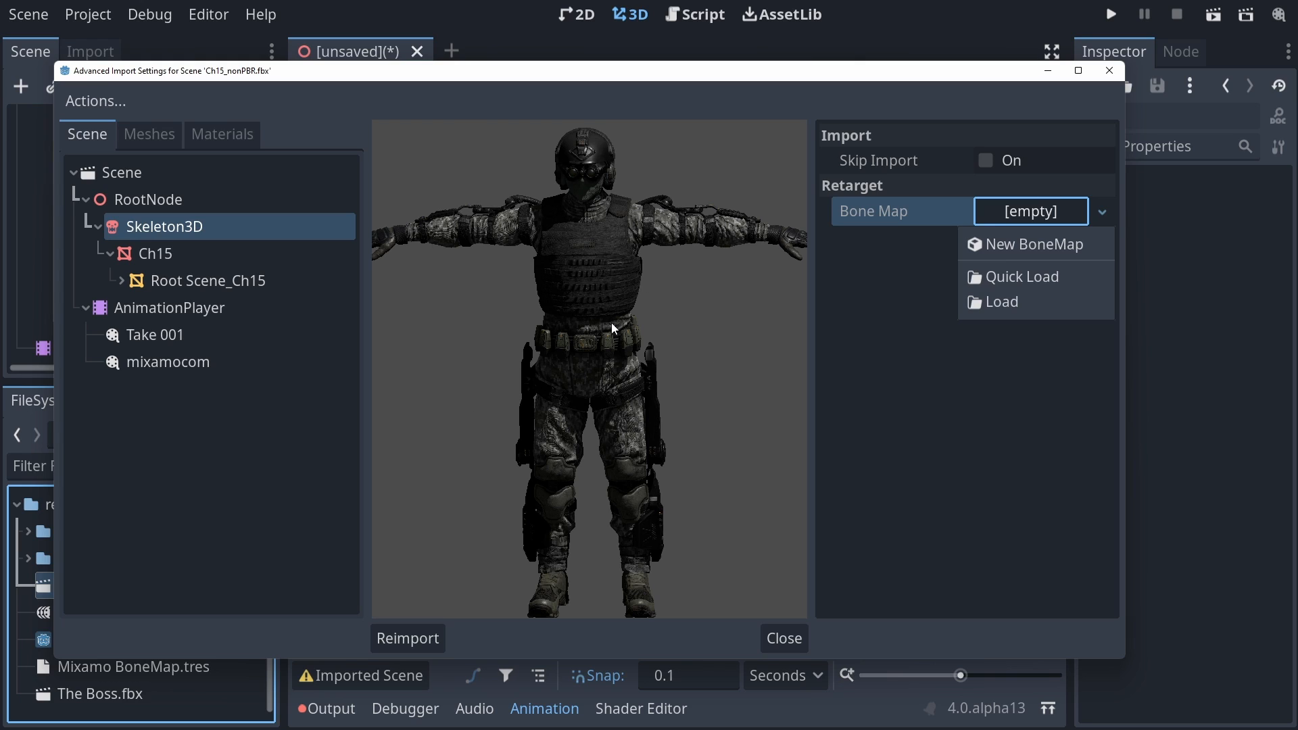
{"action": "left_click", "coordinate": [989, 304]}
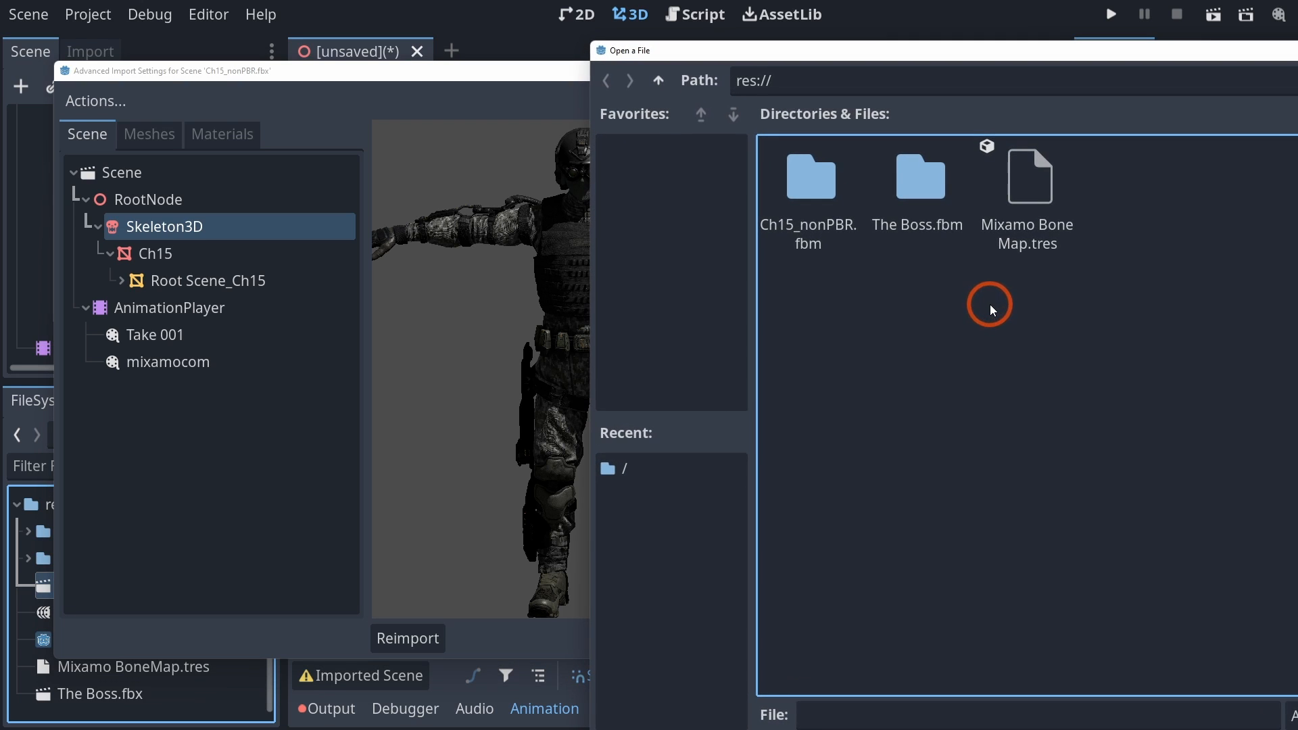
{"action": "left_click", "coordinate": [1018, 213]}
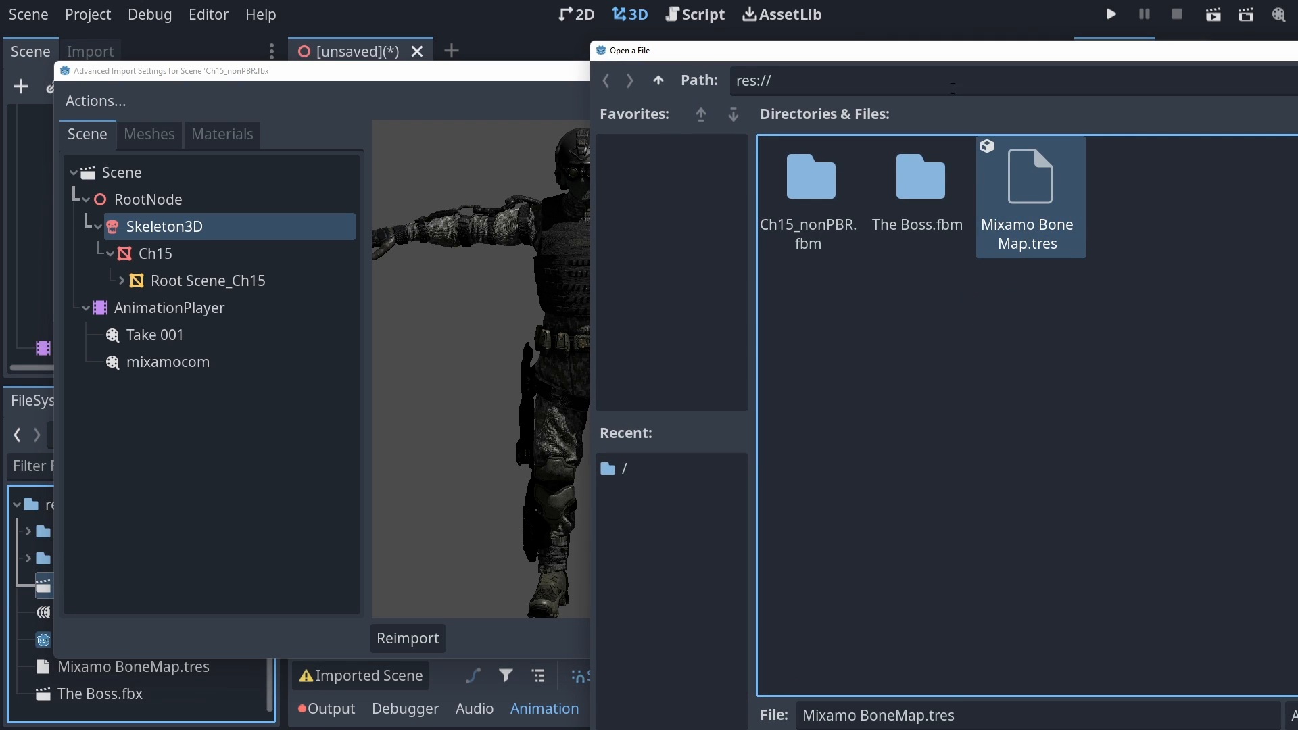
{"action": "left_click_drag", "start_coordinate": [930, 57], "coordinate": [659, 57]}
{"action": "left_click", "coordinate": [777, 223]}
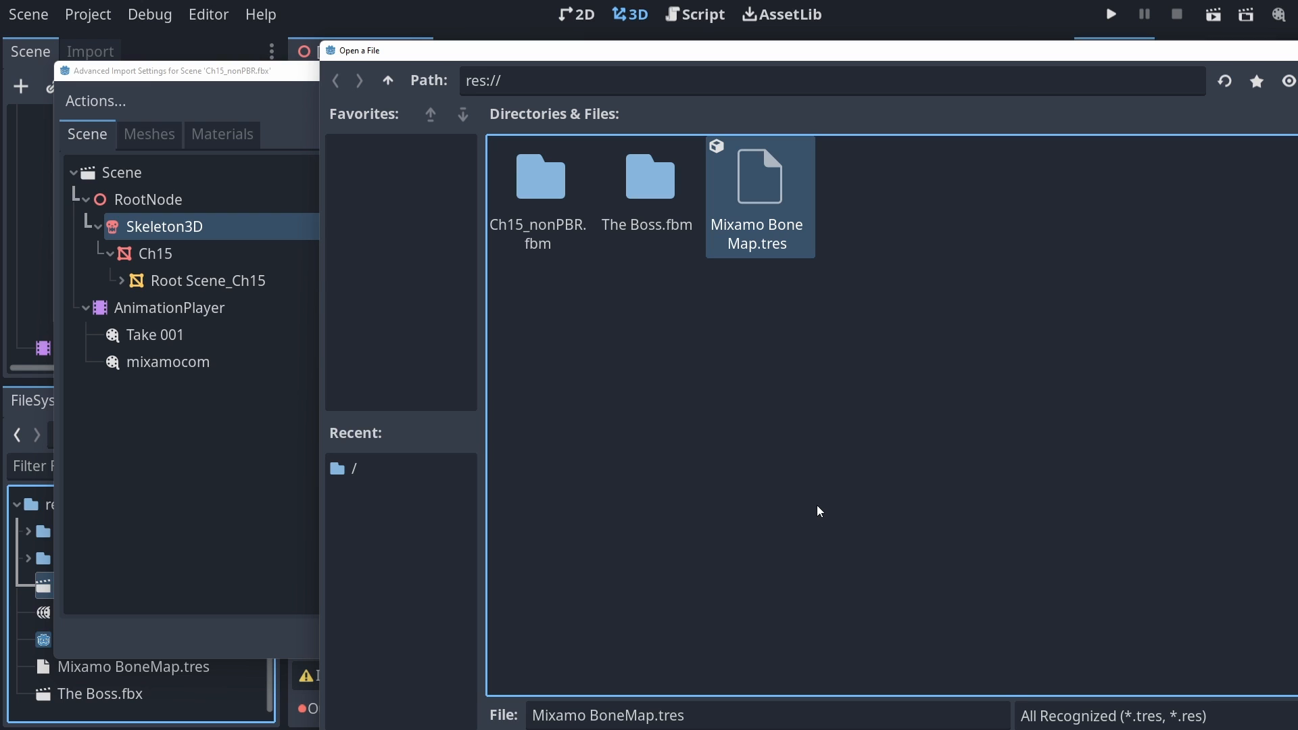
{"action": "left_click_drag", "start_coordinate": [1297, 729], "coordinate": [1096, 636]}
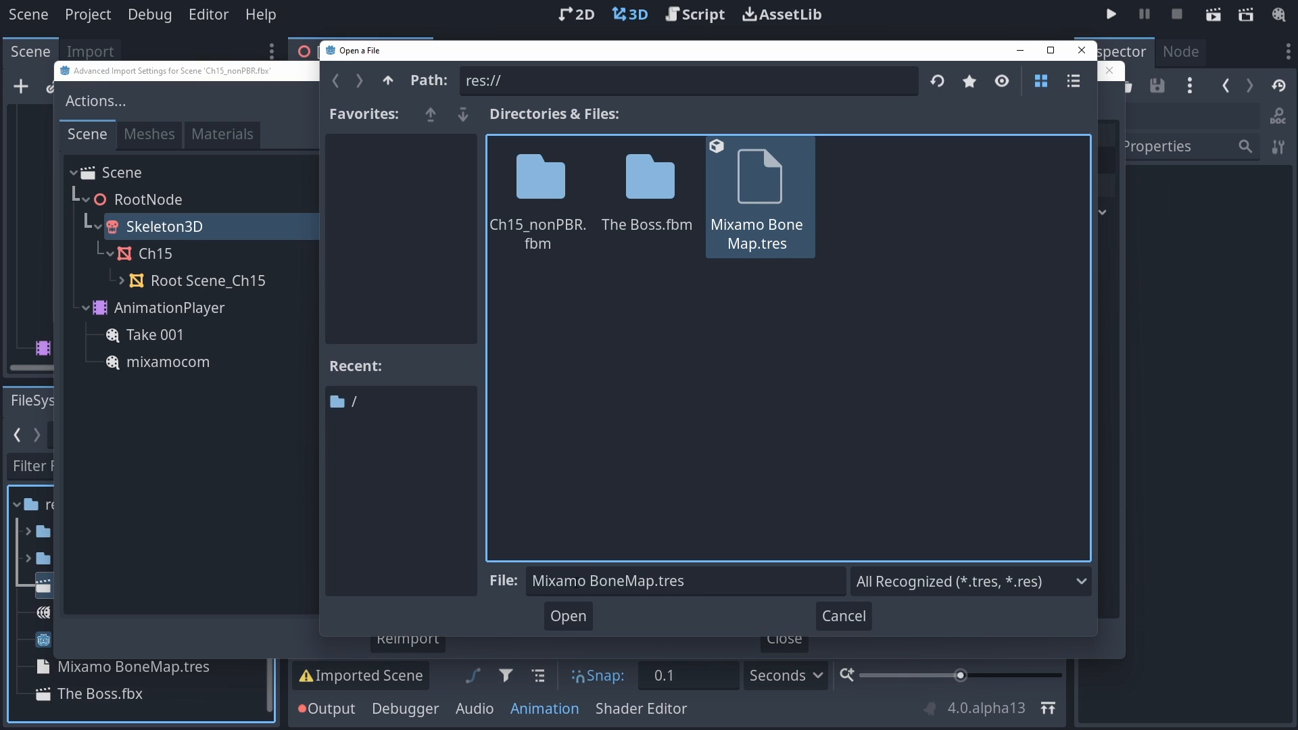
{"action": "left_click", "coordinate": [568, 615]}
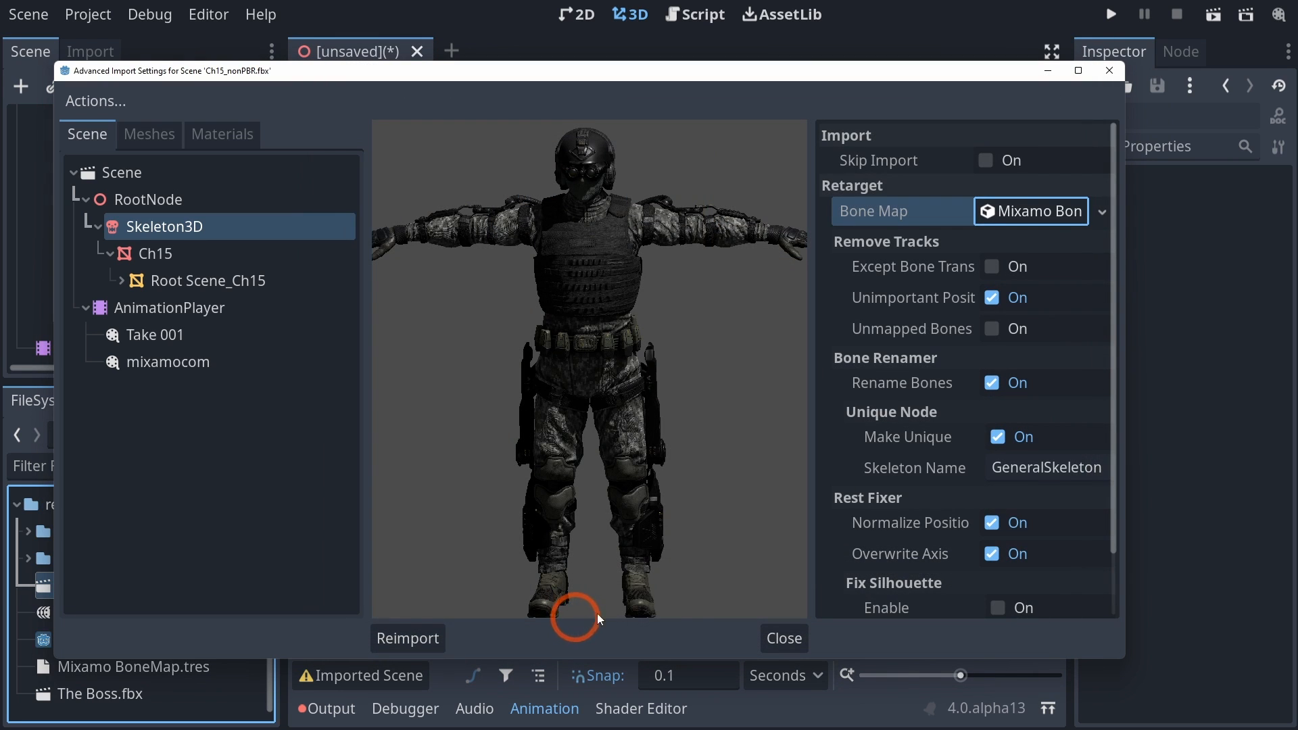
Reimport Ch15_nonPBR.fbx with the loaded bone map, and save the open Boss scene as the_boss.tscn in res://.
{"action": "left_click", "coordinate": [426, 639]}
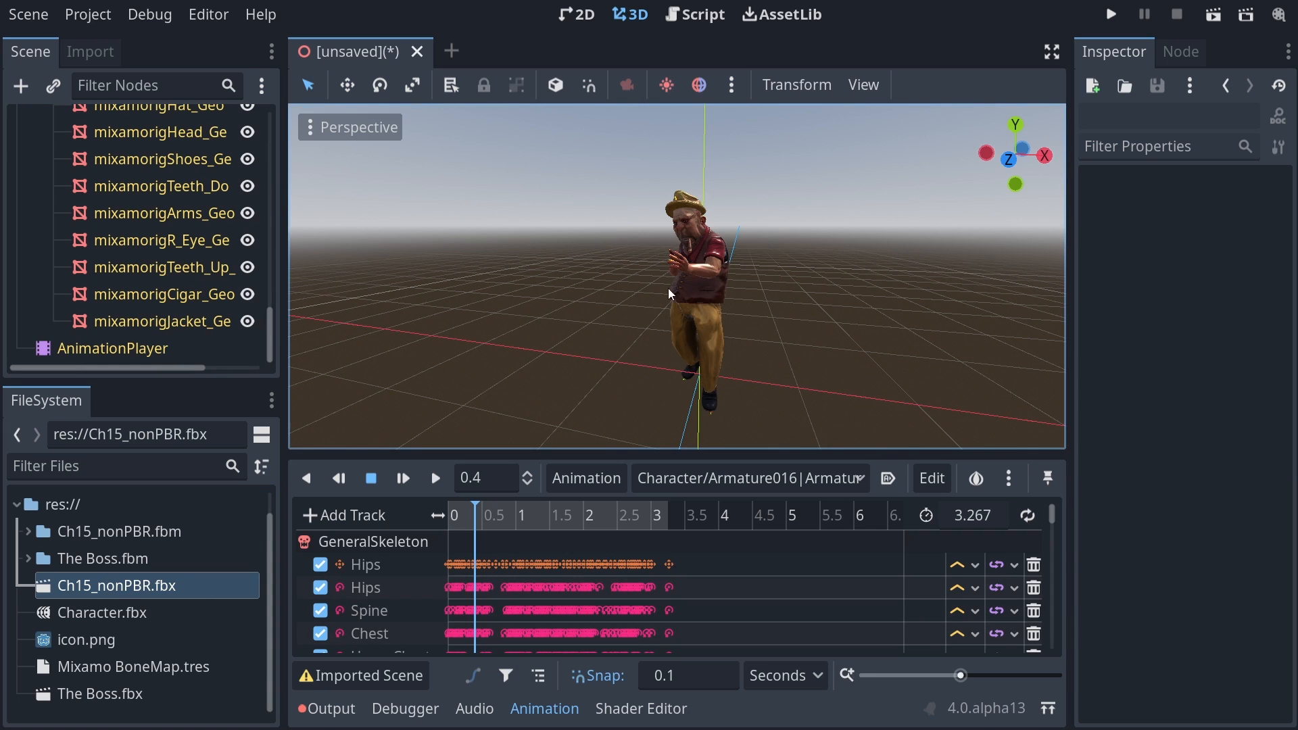
{"action": "key", "text": "ctrl+s"}
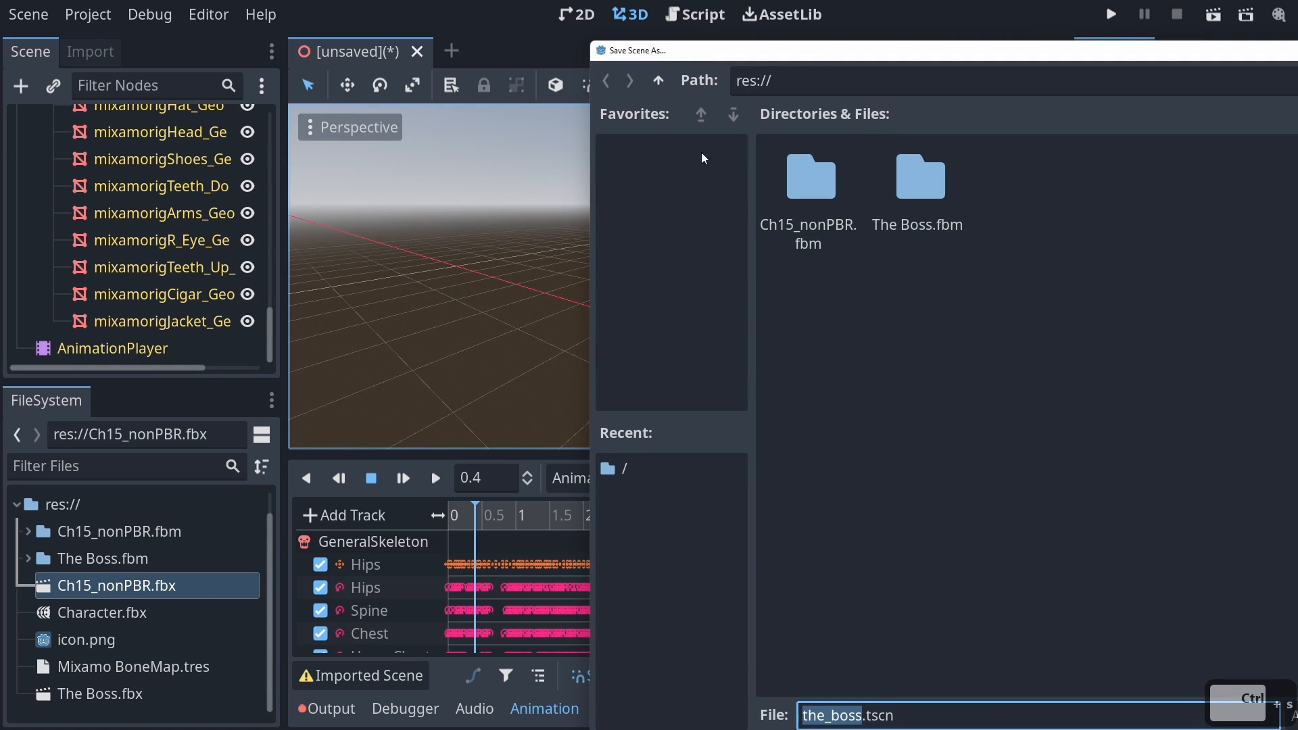
{"action": "left_click_drag", "start_coordinate": [733, 52], "coordinate": [362, 22]}
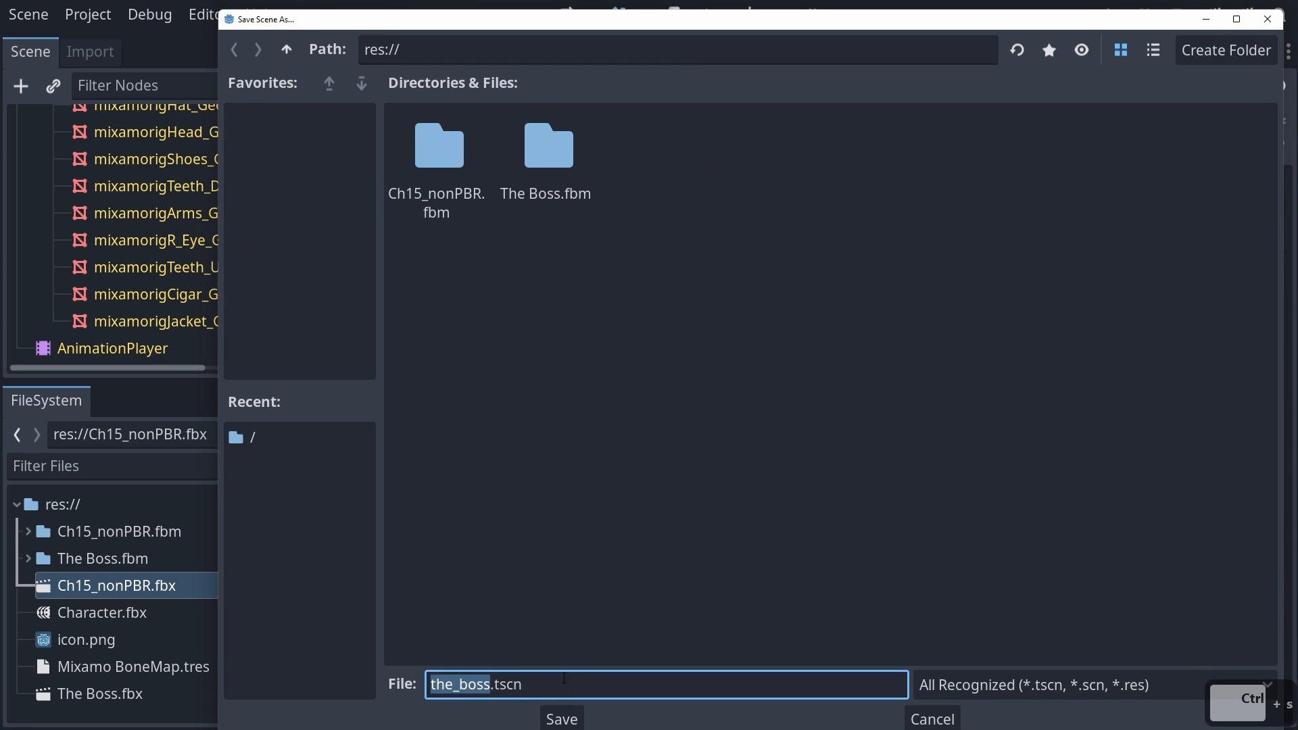
{"action": "left_click", "coordinate": [562, 719]}
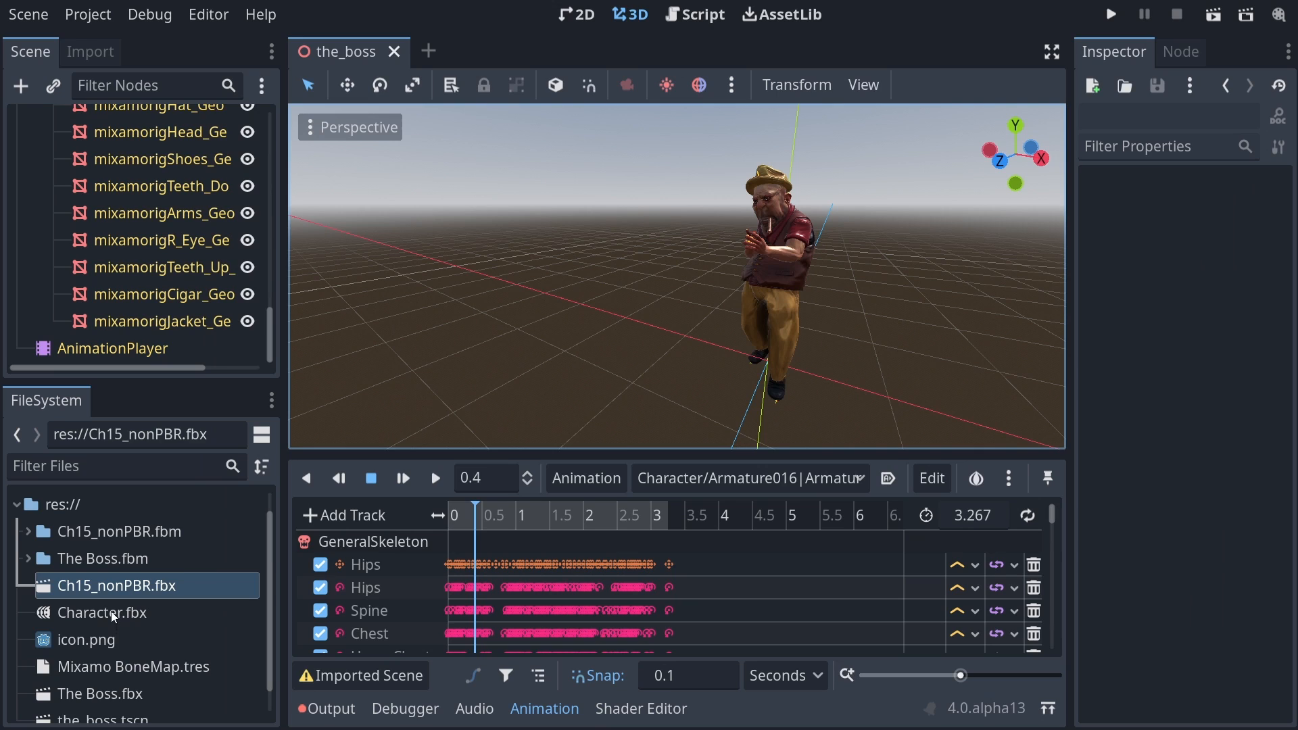
Collapse the RootNode branch of The Boss scene and create a new inherited scene from Ch15_nonPBR.fbx.
{"action": "scroll", "coordinate": [94, 209], "scroll_direction": "up", "scroll_amount": 5}
{"action": "scroll", "coordinate": [94, 208], "scroll_direction": "up", "scroll_amount": 10}
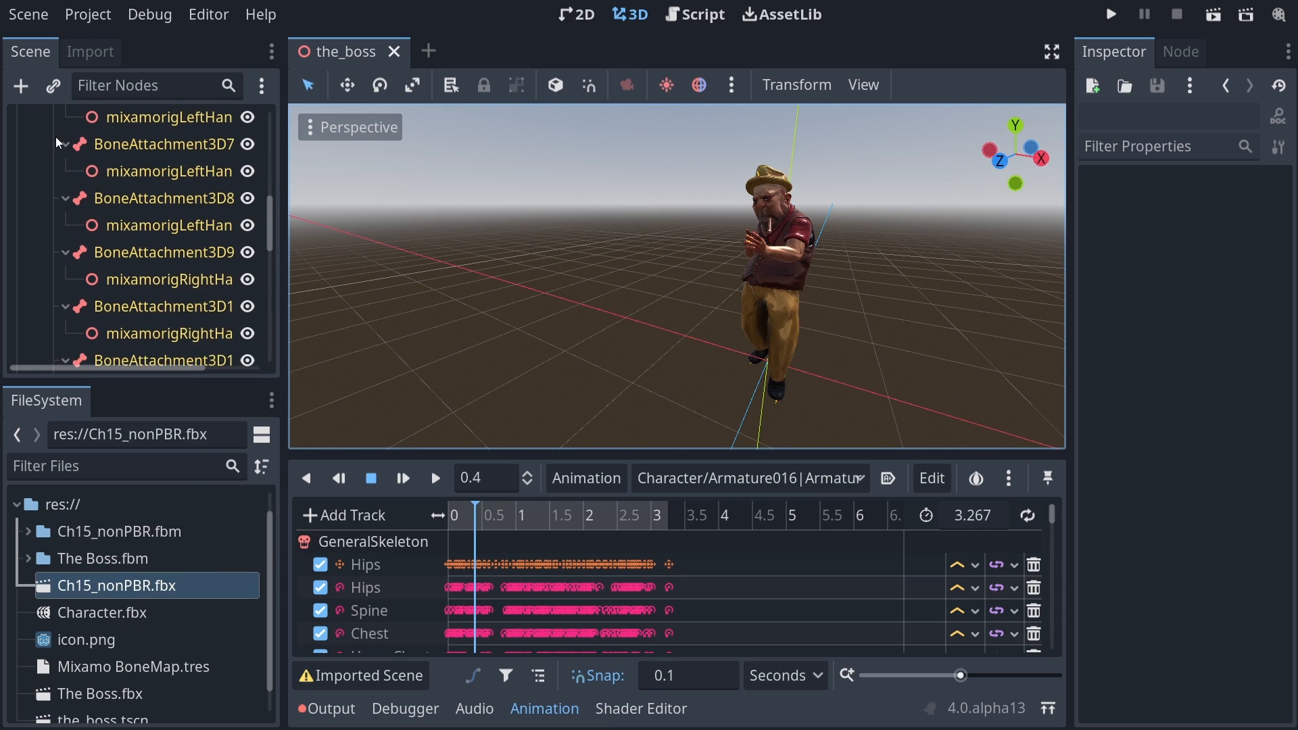
{"action": "left_click", "coordinate": [29, 148]}
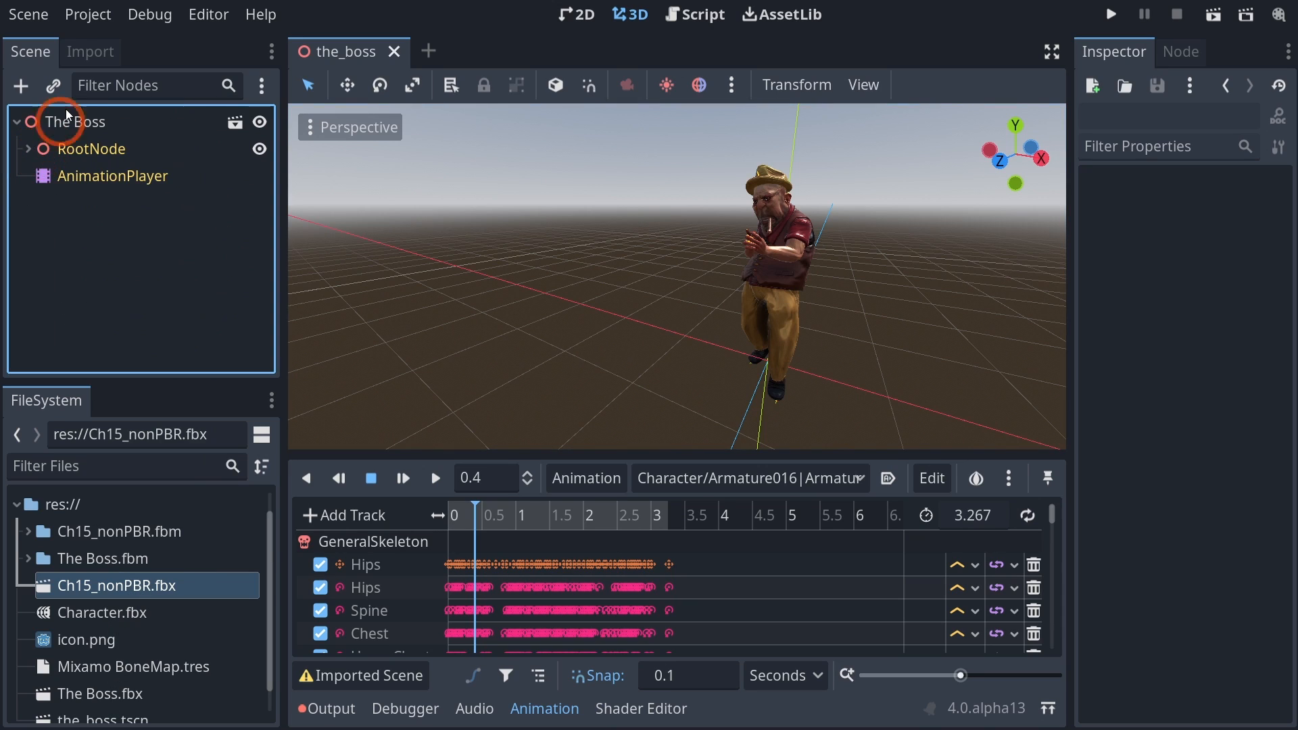
{"action": "right_click", "coordinate": [112, 585]}
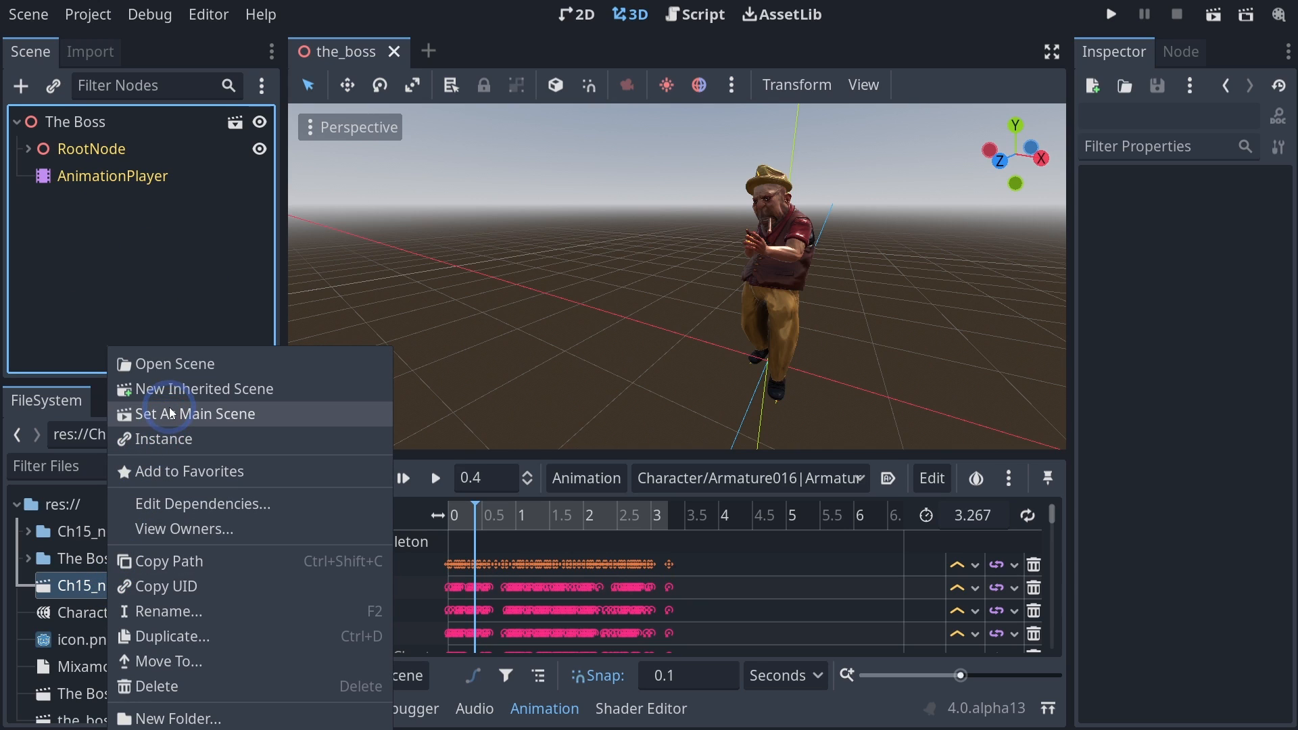
{"action": "left_click", "coordinate": [193, 390]}
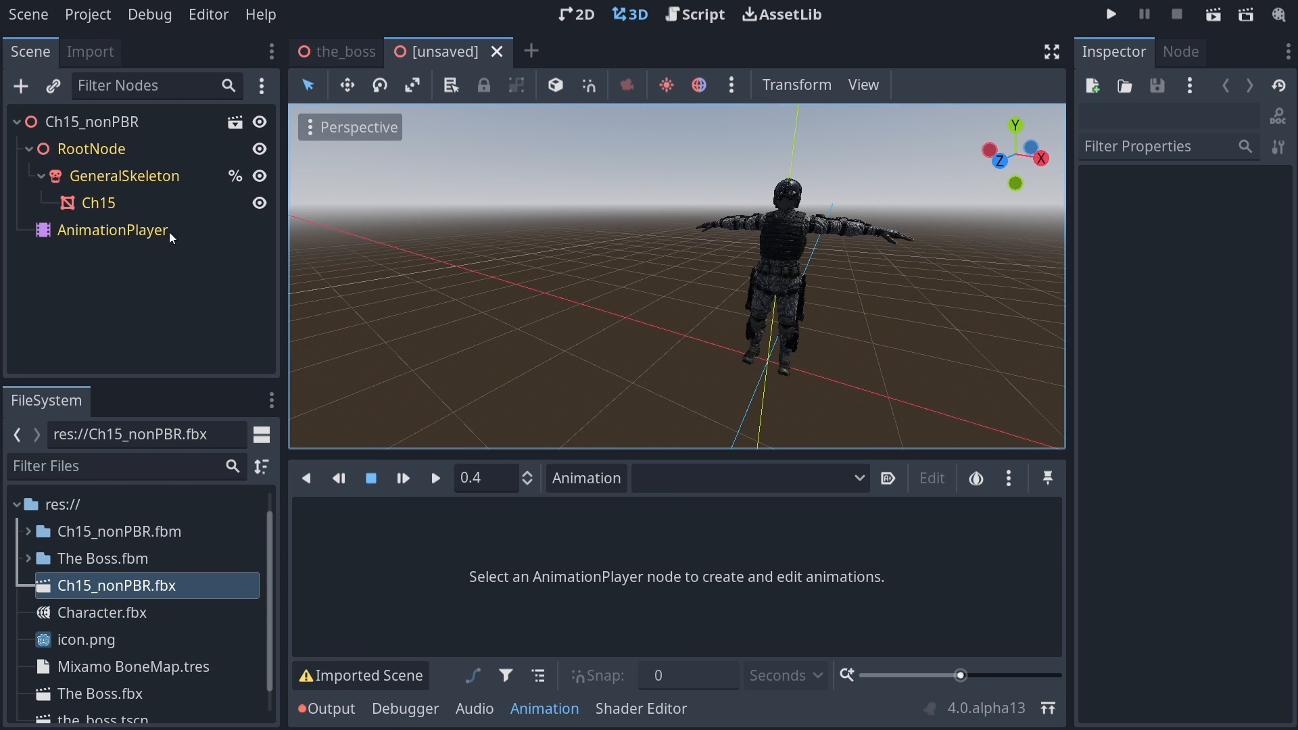
Load Character.fbx as an additional animation library in the AnimationPlayer of the Ch15_nonPBR scene.
{"action": "left_click", "coordinate": [83, 236]}
{"action": "left_click", "coordinate": [570, 480]}
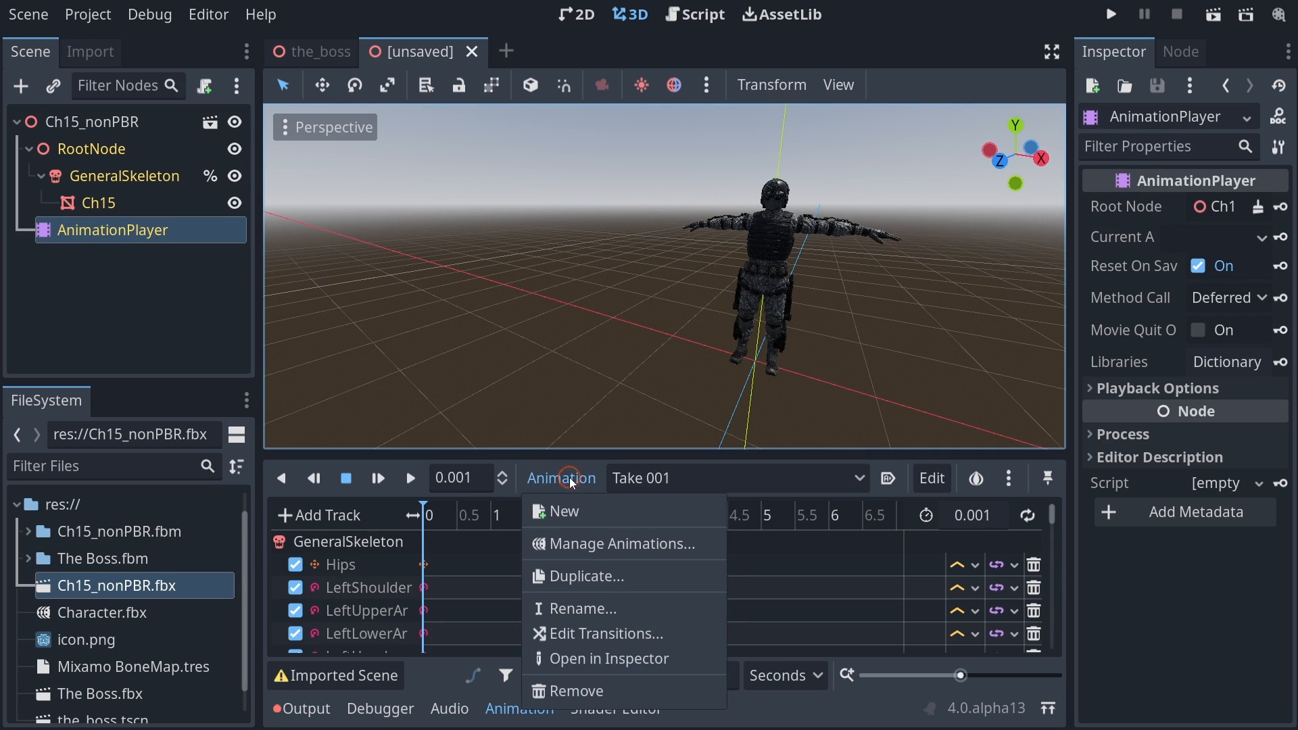
{"action": "left_click", "coordinate": [595, 543]}
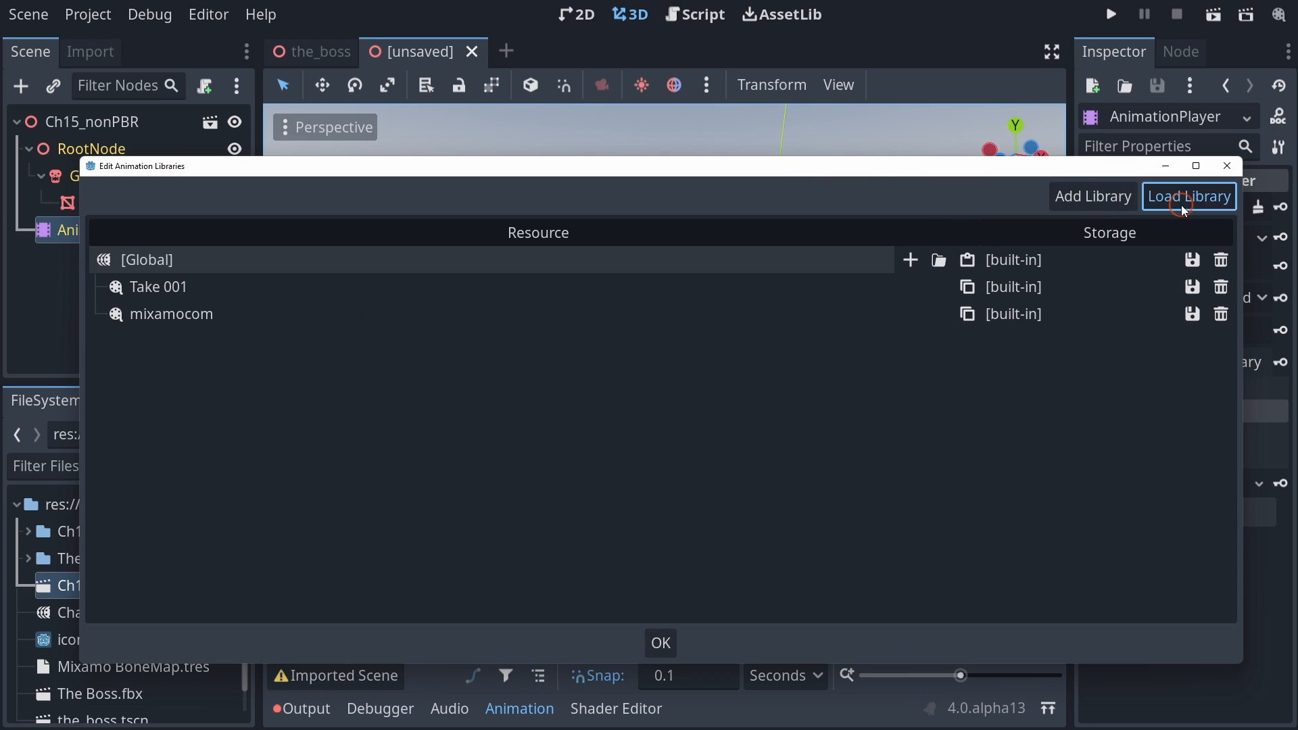
{"action": "left_click", "coordinate": [1182, 205]}
{"action": "left_click", "coordinate": [704, 155]}
{"action": "left_click_drag", "start_coordinate": [810, 2], "coordinate": [631, 25]}
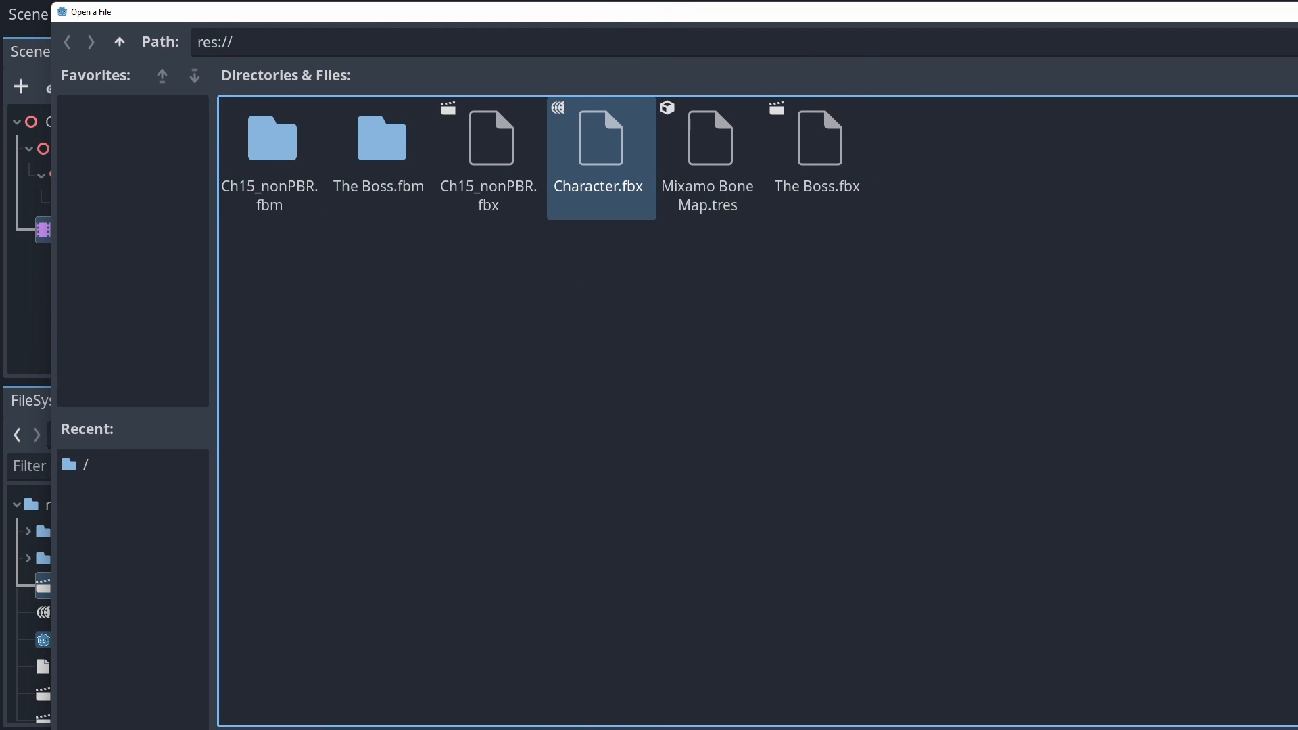
{"action": "key", "text": "Return"}
{"action": "left_click", "coordinate": [660, 643]}
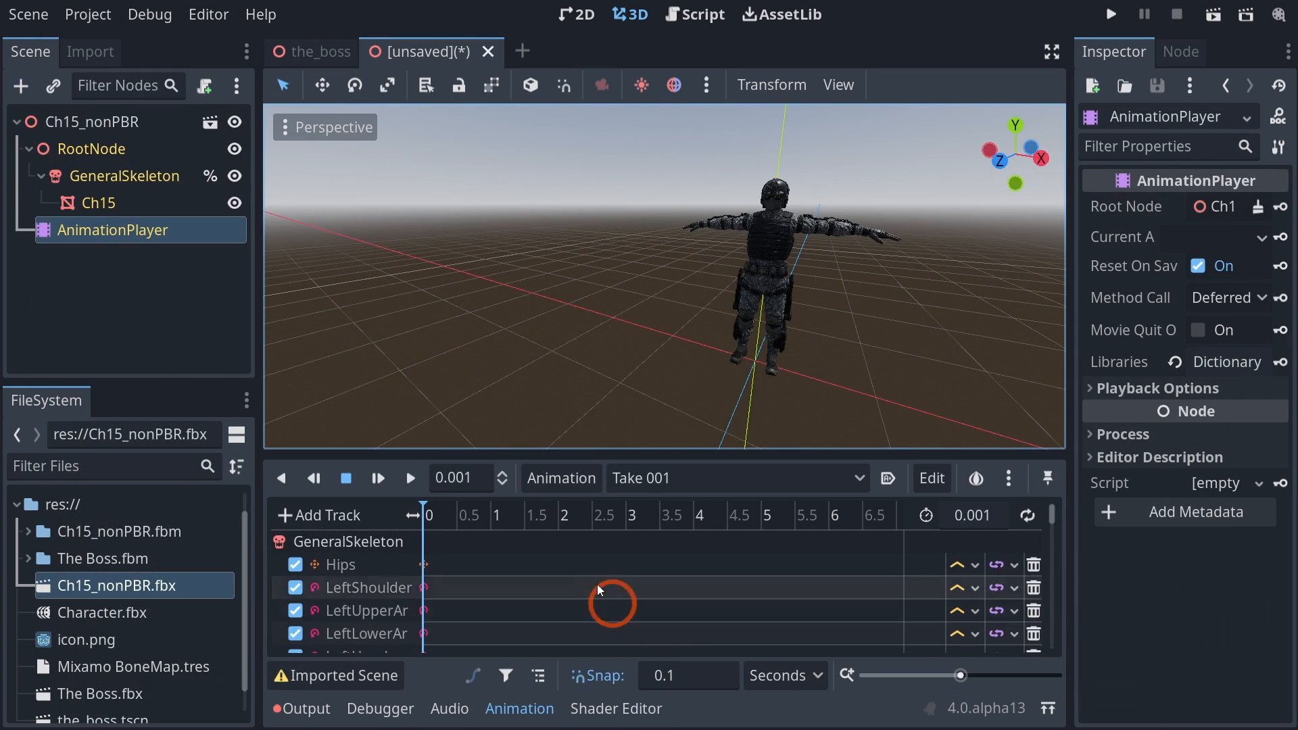
Preview the Character library's Armature016|Armature001|mixamocom|Layer0 animation on the soldier from the side and return the playhead to 0.
{"action": "left_click", "coordinate": [655, 486]}
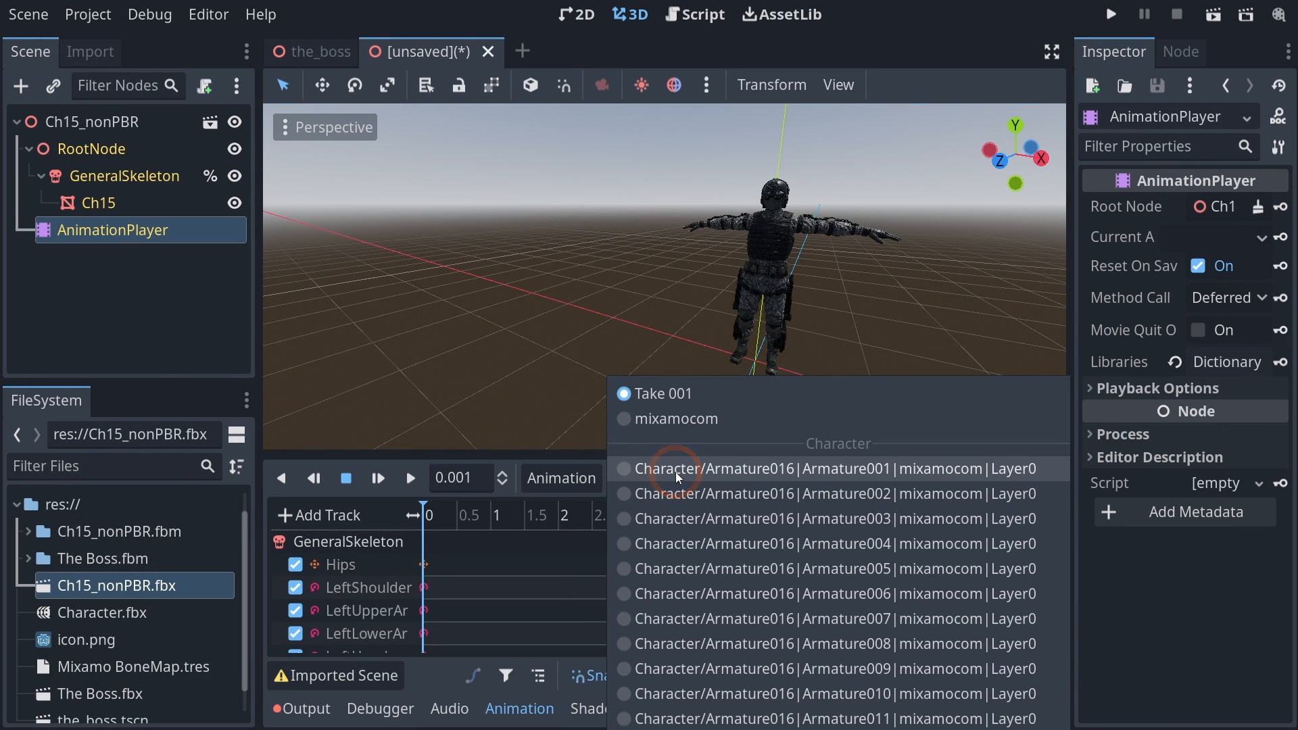
{"action": "left_click", "coordinate": [675, 468]}
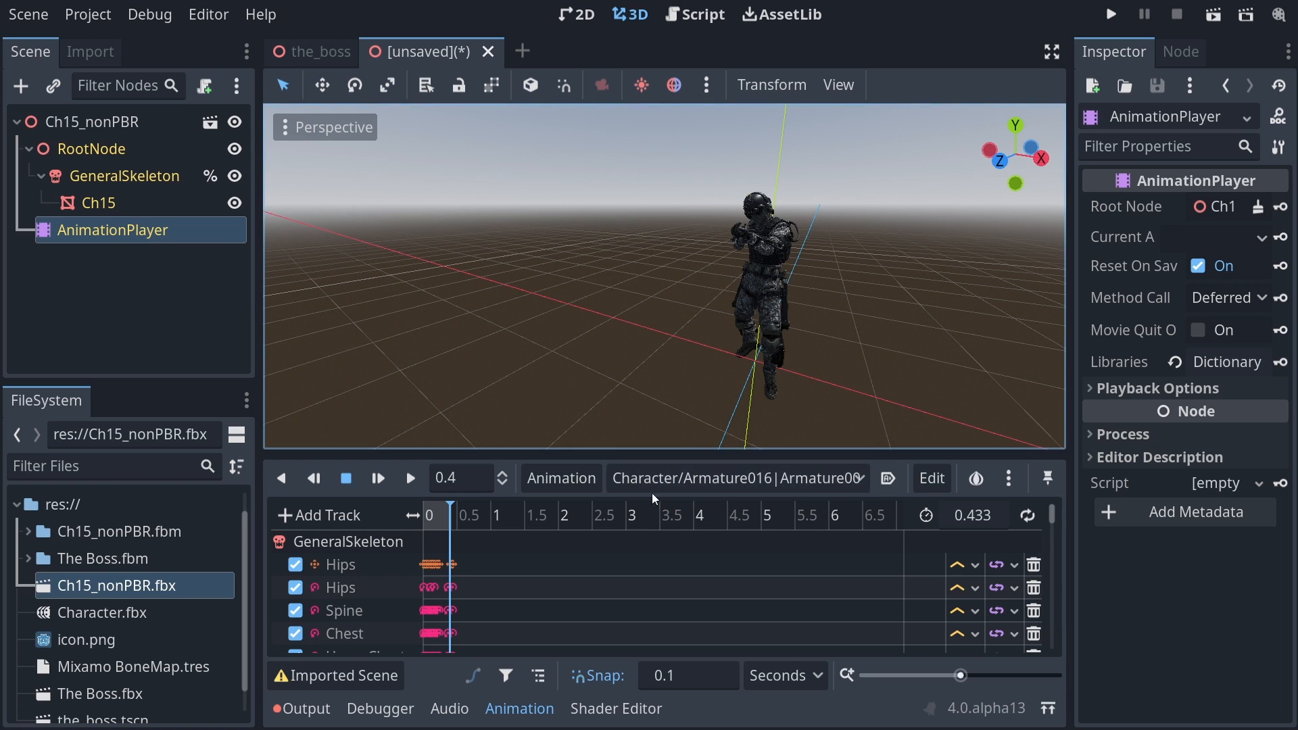
{"action": "mouse_move", "coordinate": [814, 332]}
{"action": "right_mouse_down"}
{"action": "mouse_move", "coordinate": [649, 362]}
{"action": "mouse_move", "coordinate": [814, 333]}
{"action": "right_mouse_up"}
{"action": "key", "text": "d"}
{"action": "key", "text": "d"}
{"action": "key", "text": "d"}
{"action": "key", "text": "d"}
{"action": "key", "text": "d"}
{"action": "key", "text": "w"}
{"action": "key", "text": "w"}
{"action": "mouse_move", "coordinate": [435, 507]}
{"action": "left_mouse_down"}
{"action": "mouse_move", "coordinate": [457, 522]}
{"action": "mouse_move", "coordinate": [432, 523]}
{"action": "mouse_move", "coordinate": [468, 525]}
{"action": "mouse_move", "coordinate": [422, 522]}
{"action": "left_mouse_up"}
Switch to another Character library animation and examine the soldier's pose from the opposite side and up close.
{"action": "left_click", "coordinate": [647, 478]}
{"action": "left_click", "coordinate": [682, 560]}
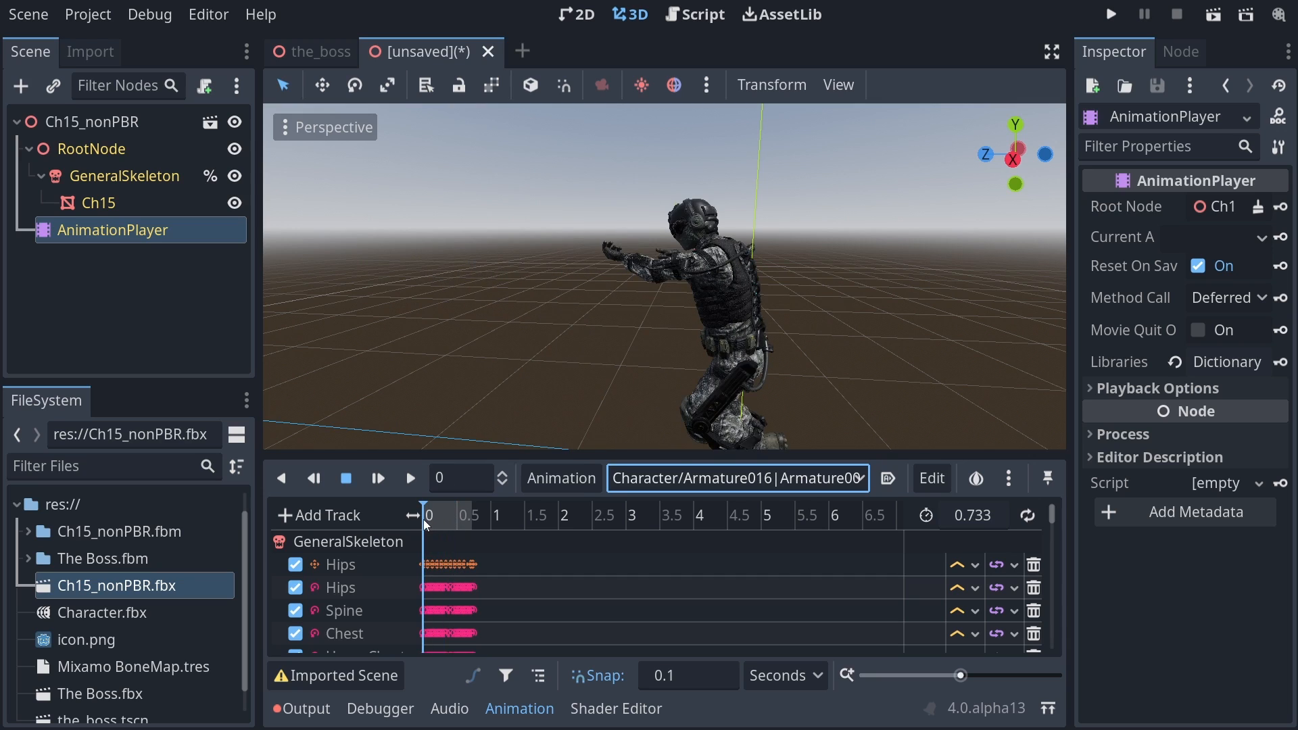
{"action": "left_click", "coordinate": [75, 615]}
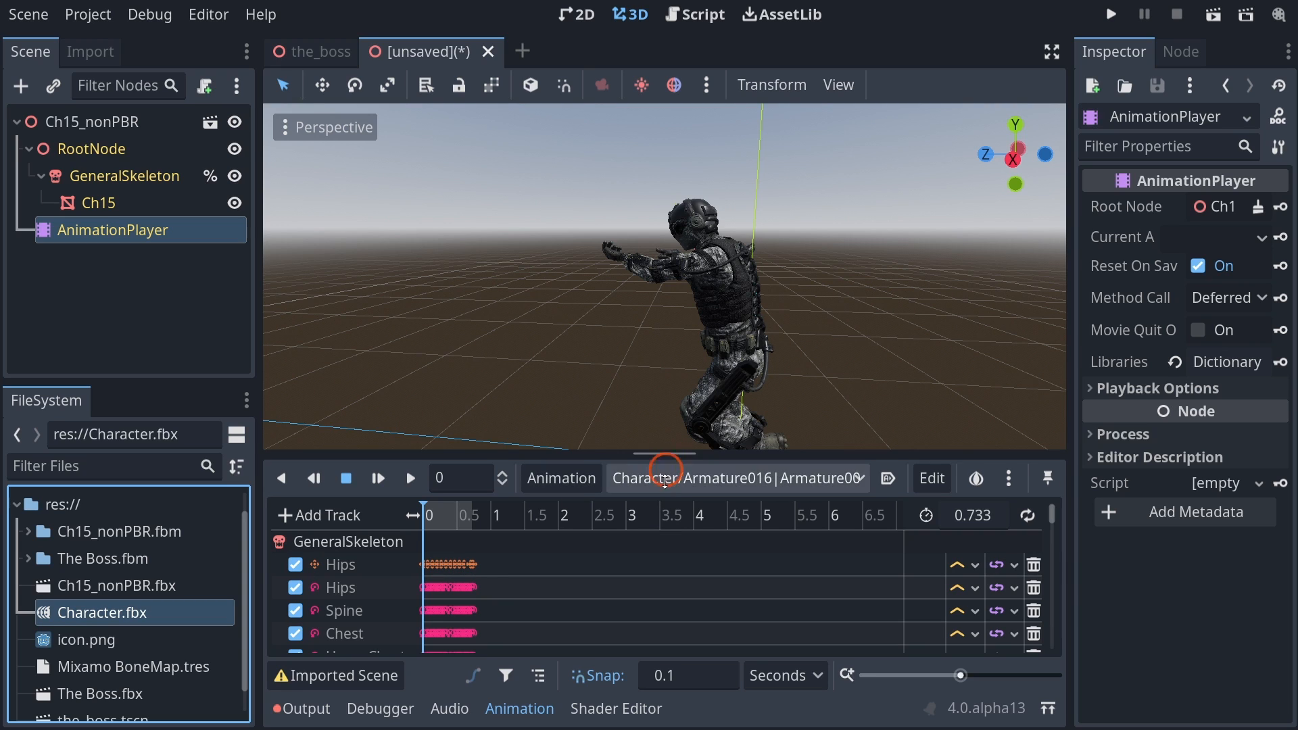
{"action": "scroll", "coordinate": [690, 420], "scroll_direction": "down", "scroll_amount": 3}
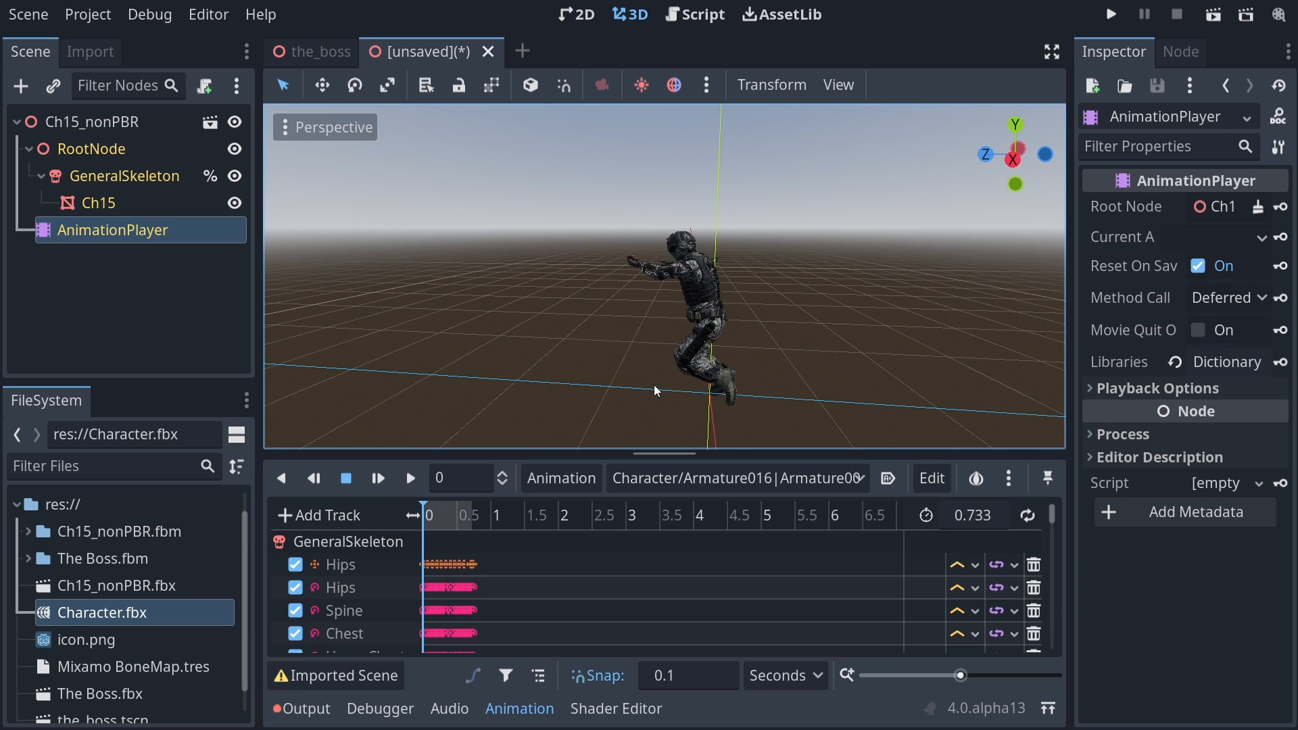
{"action": "middle_click_drag", "start_coordinate": [687, 388], "coordinate": [861, 354]}
{"action": "scroll", "coordinate": [887, 365], "scroll_direction": "up", "scroll_amount": 8}
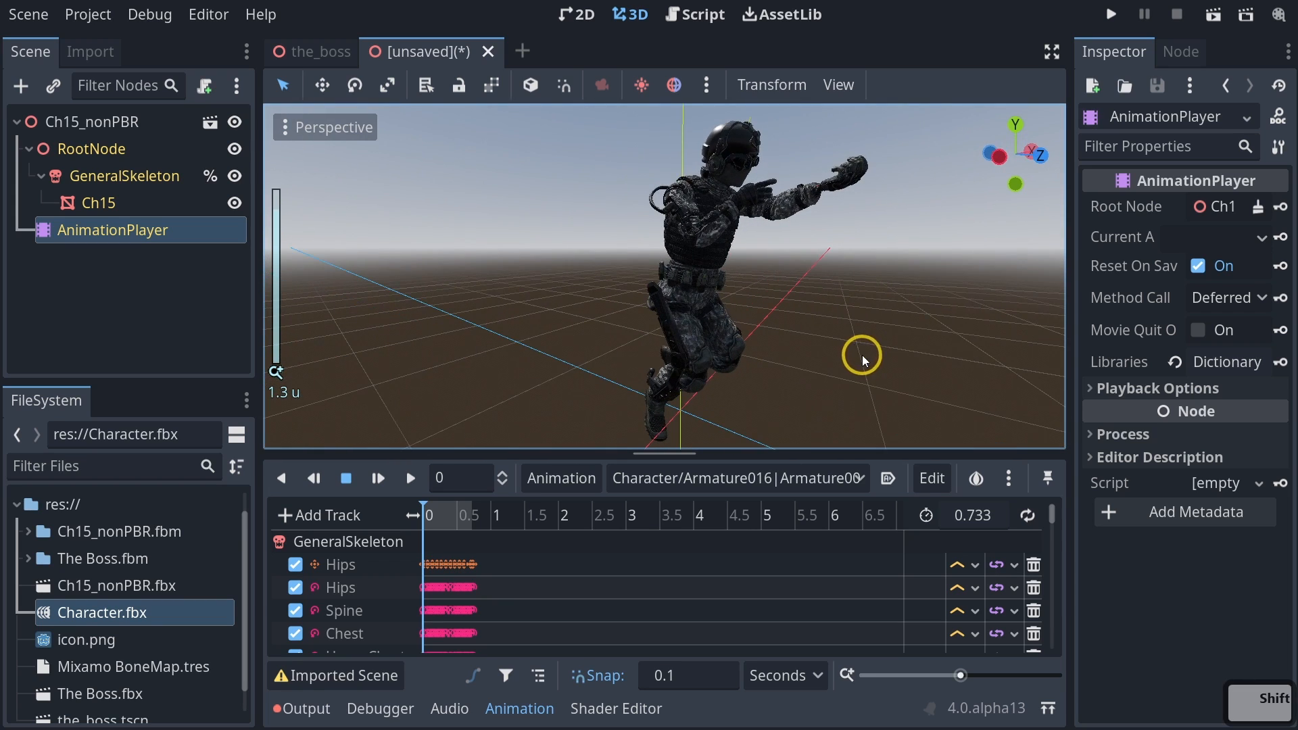